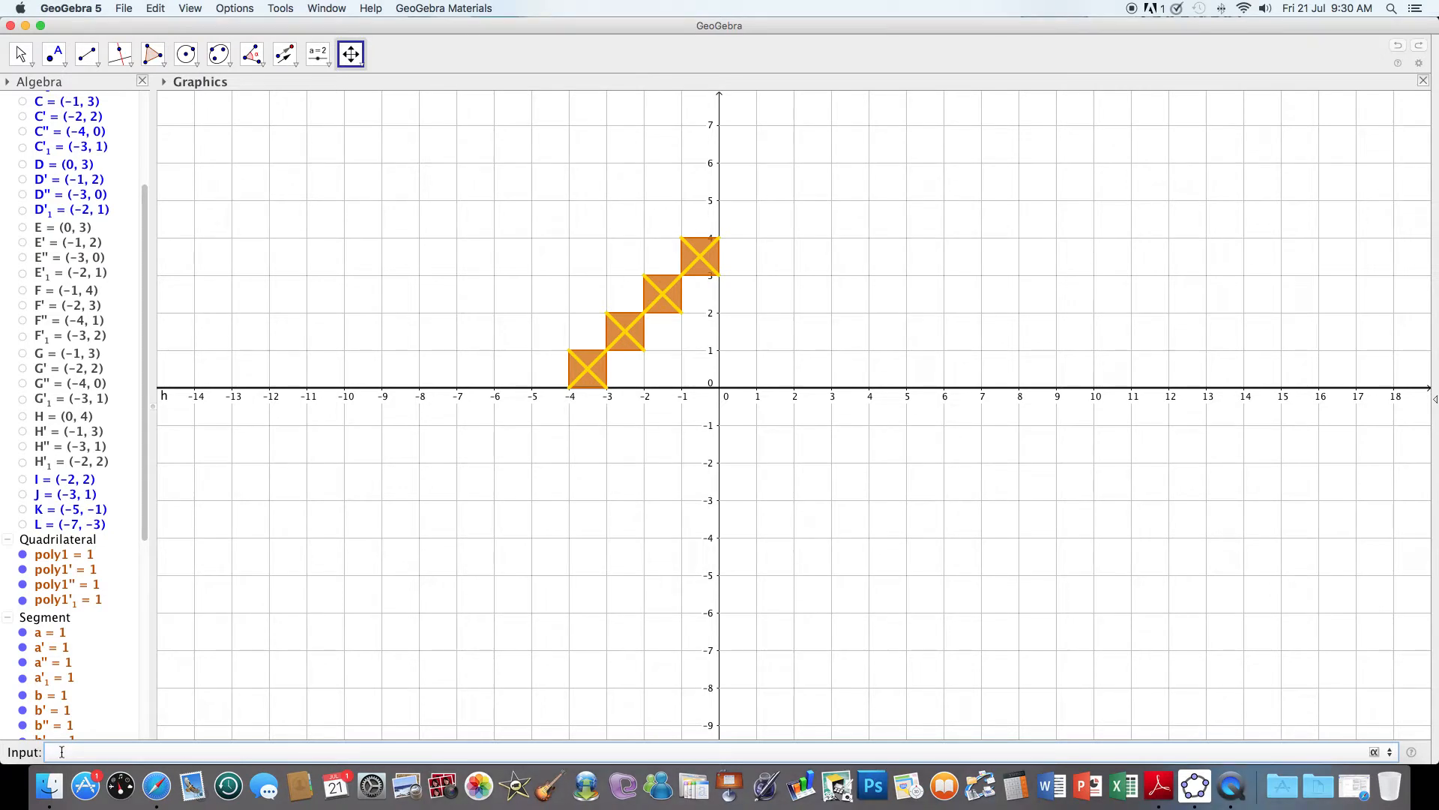
# Create the line x=0 and reflect the diagonal row of four crossed squares about it.
pyautogui.write('x=0')
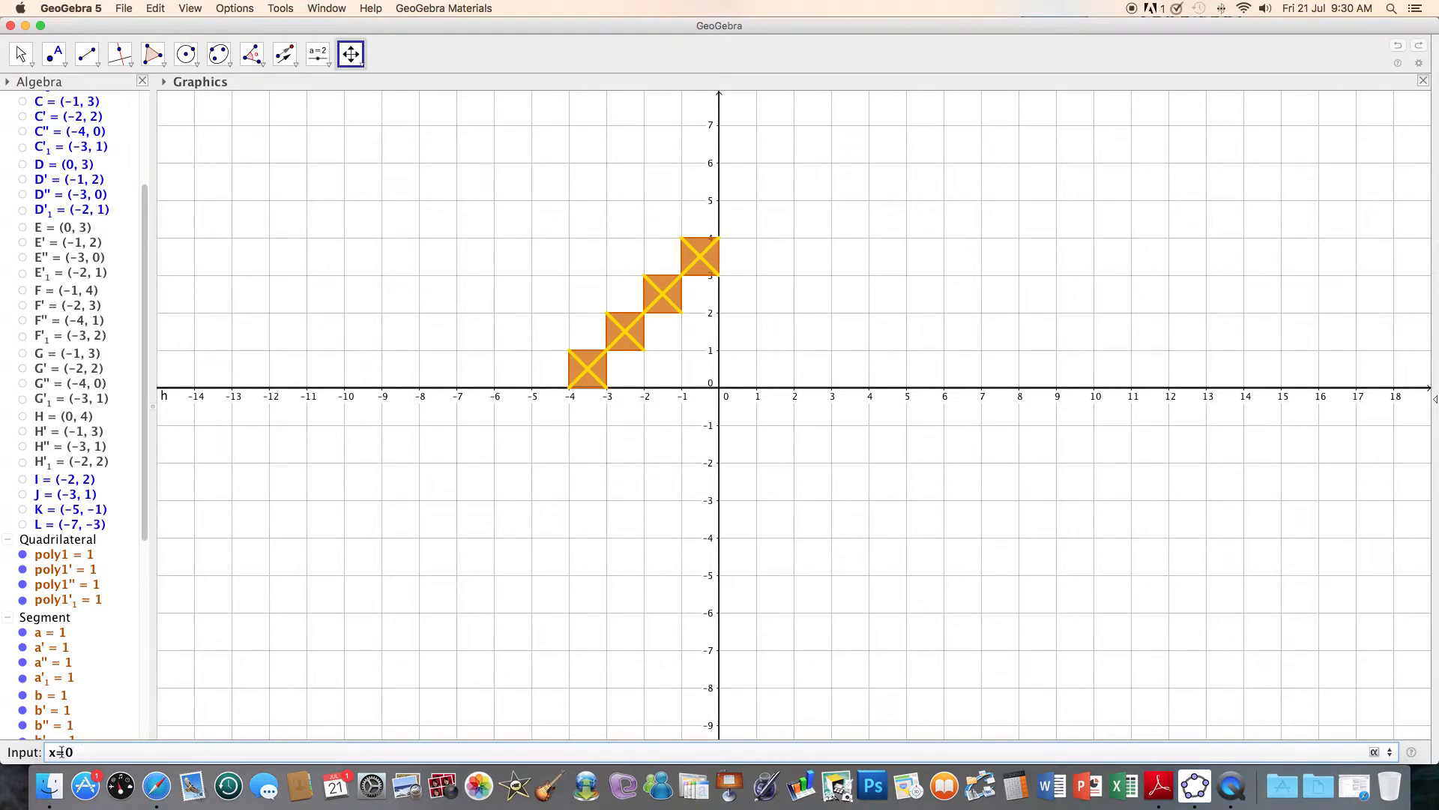
pyautogui.press('Return')
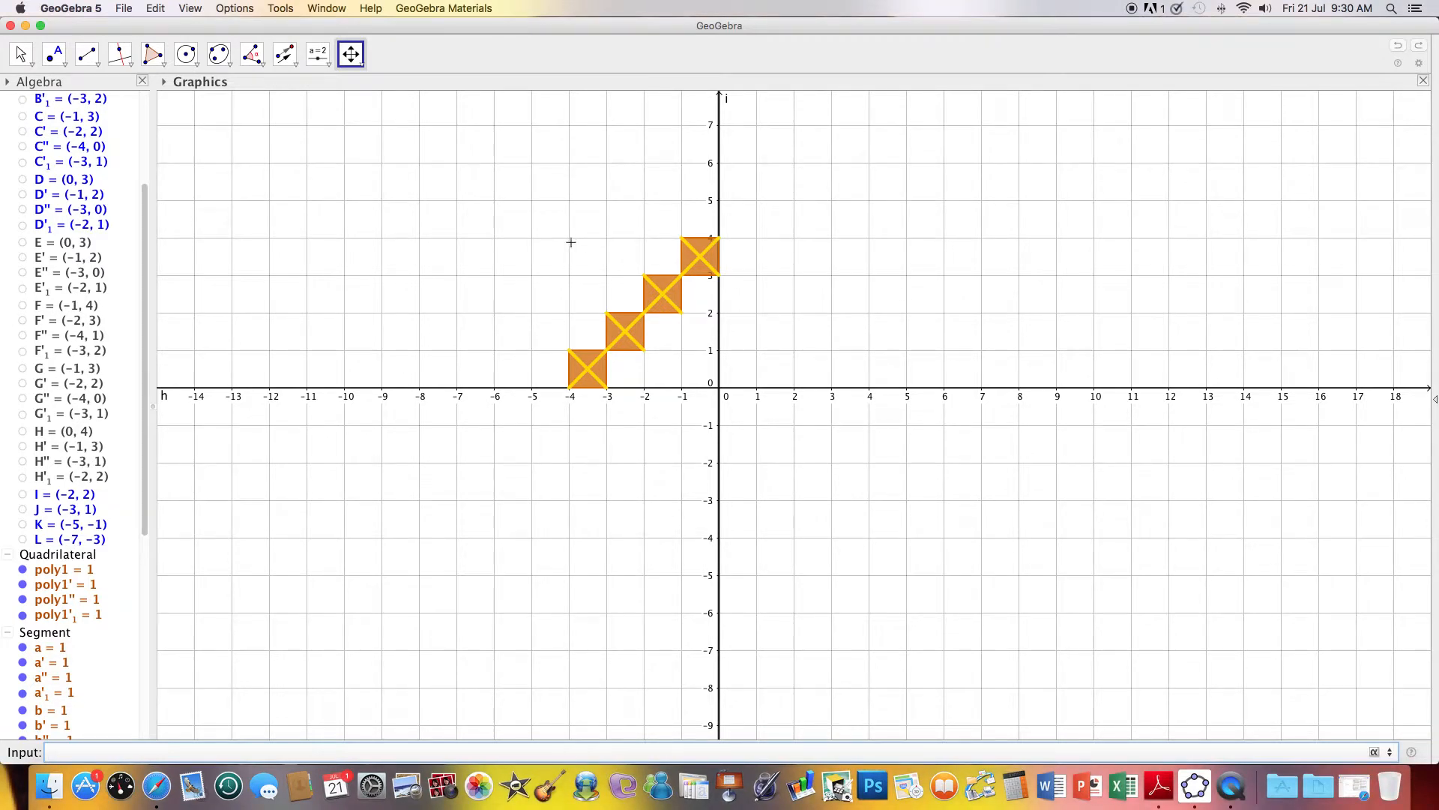
pyautogui.moveTo(561, 233); pyautogui.dragTo(735, 406)
pyautogui.click(285, 54)
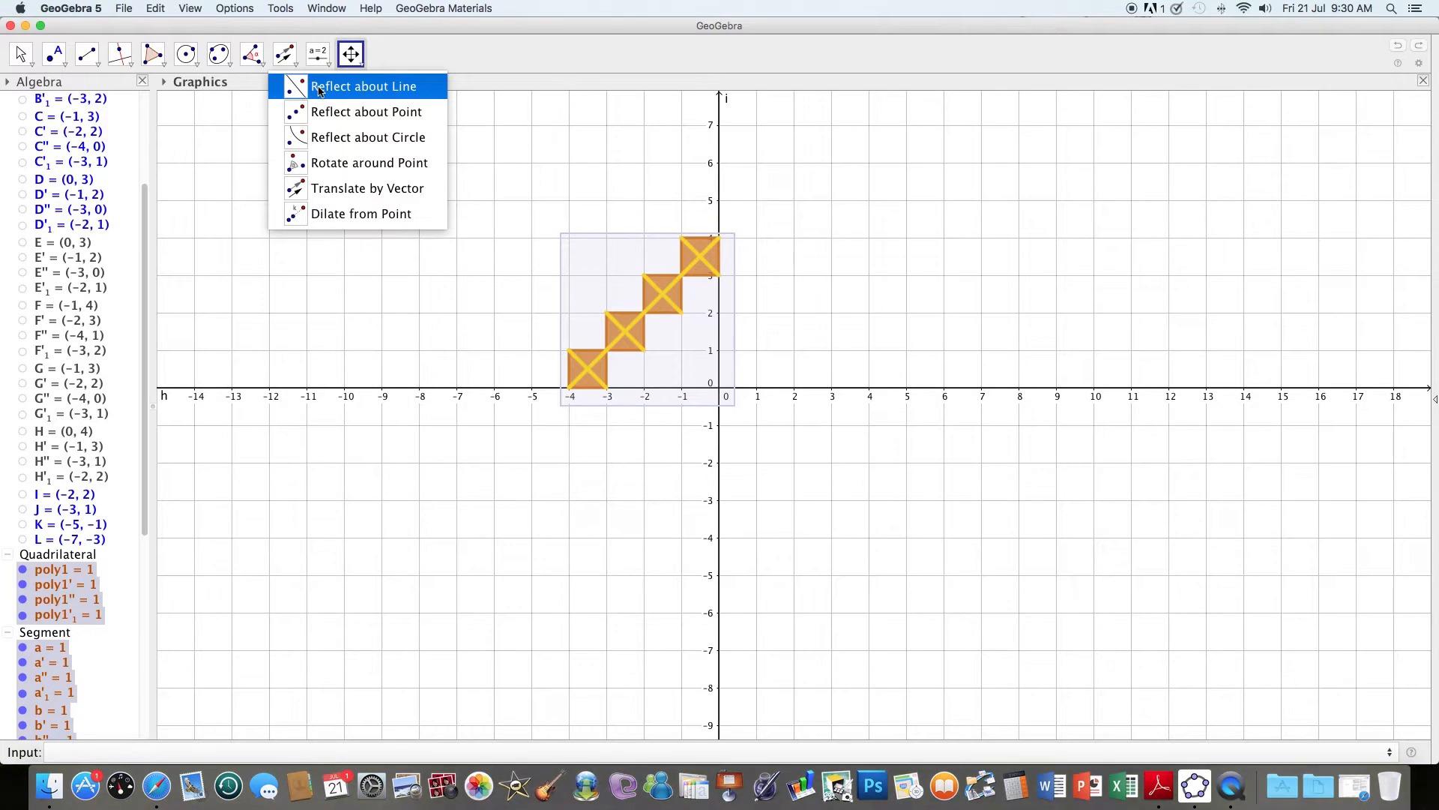
pyautogui.click(320, 88)
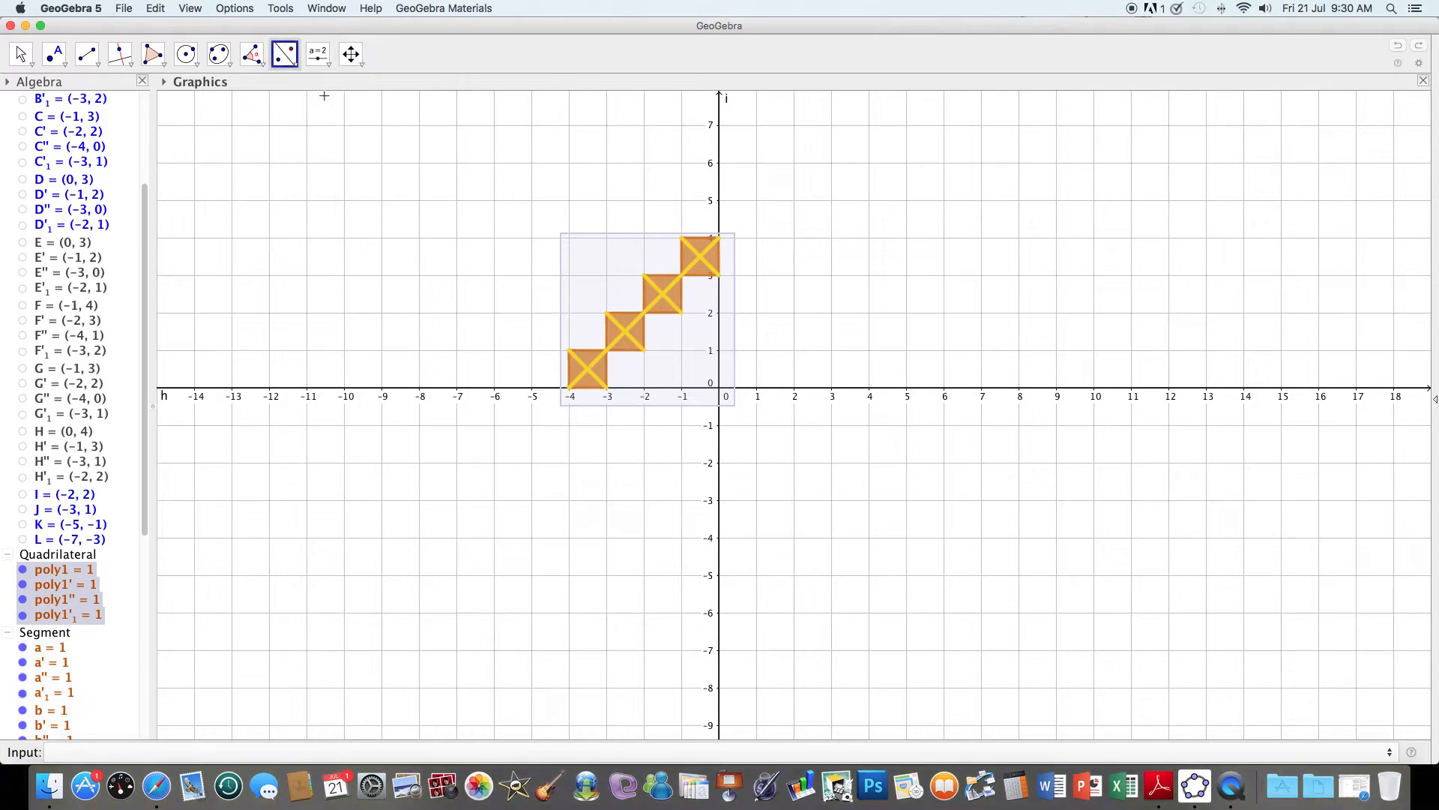
pyautogui.click(721, 170)
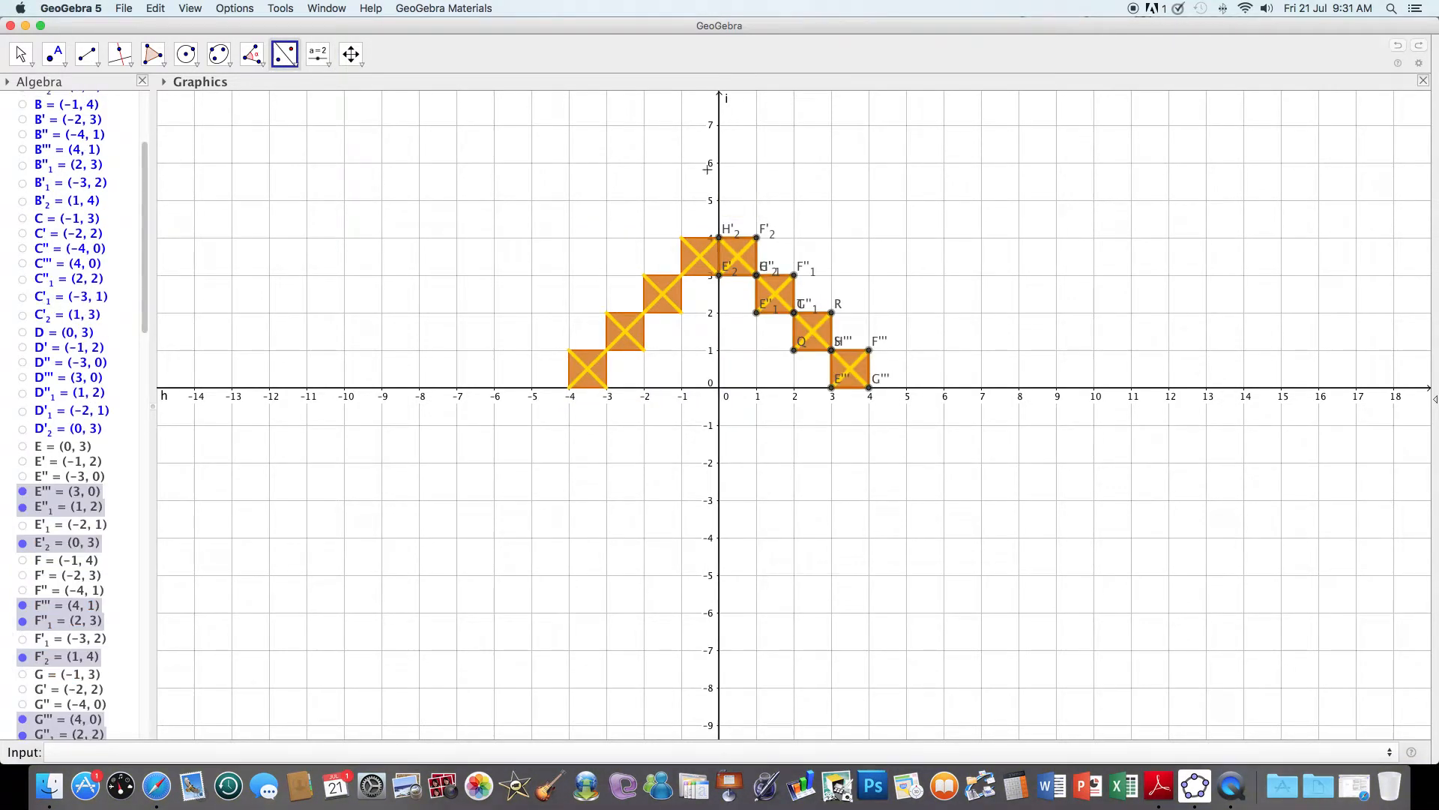
# Hide the reflected points E''', E''₁, E'₂, F''', F''₁ and F'₂.
pyautogui.click(23, 493)
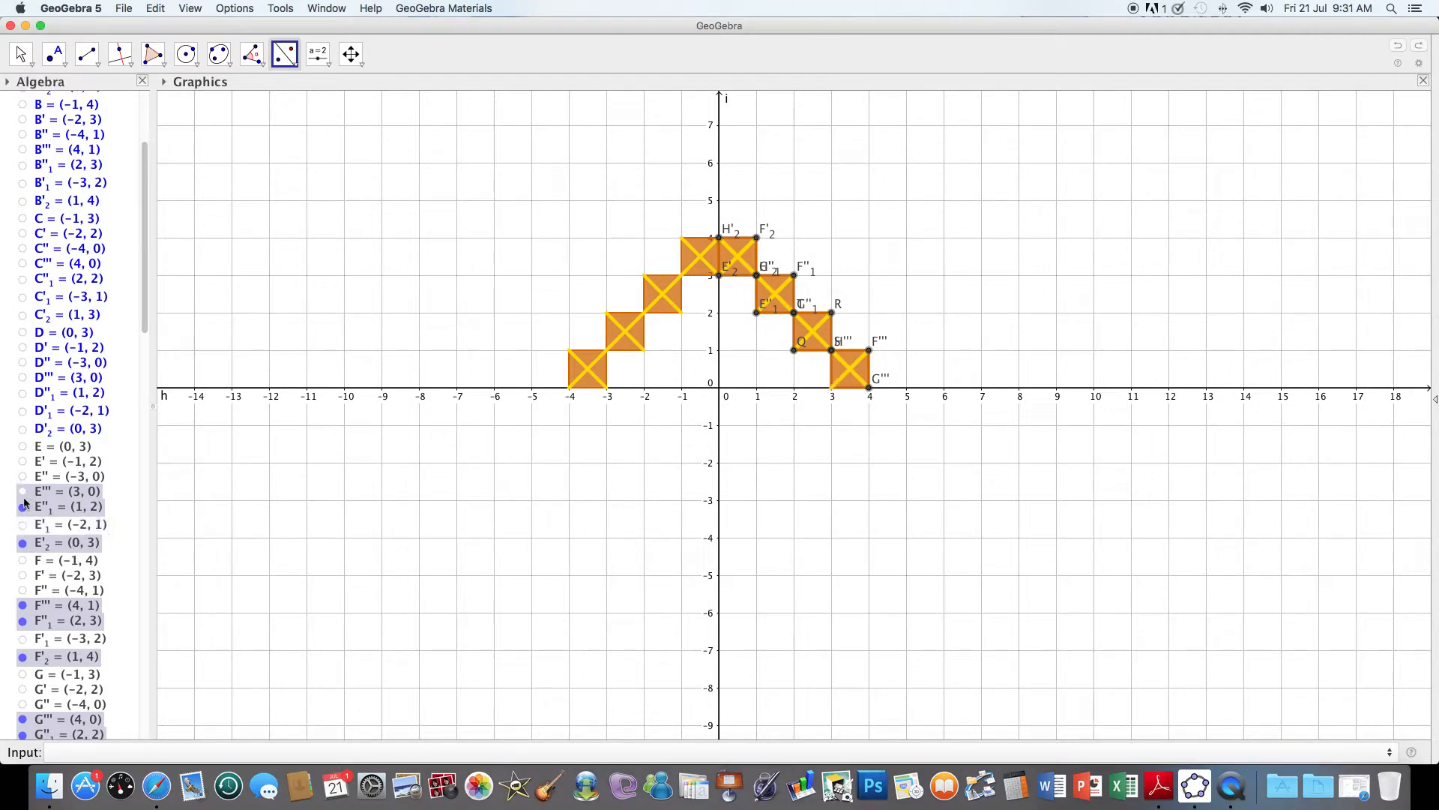
pyautogui.click(22, 526)
pyautogui.click(23, 507)
pyautogui.click(22, 542)
pyautogui.click(22, 605)
pyautogui.click(22, 621)
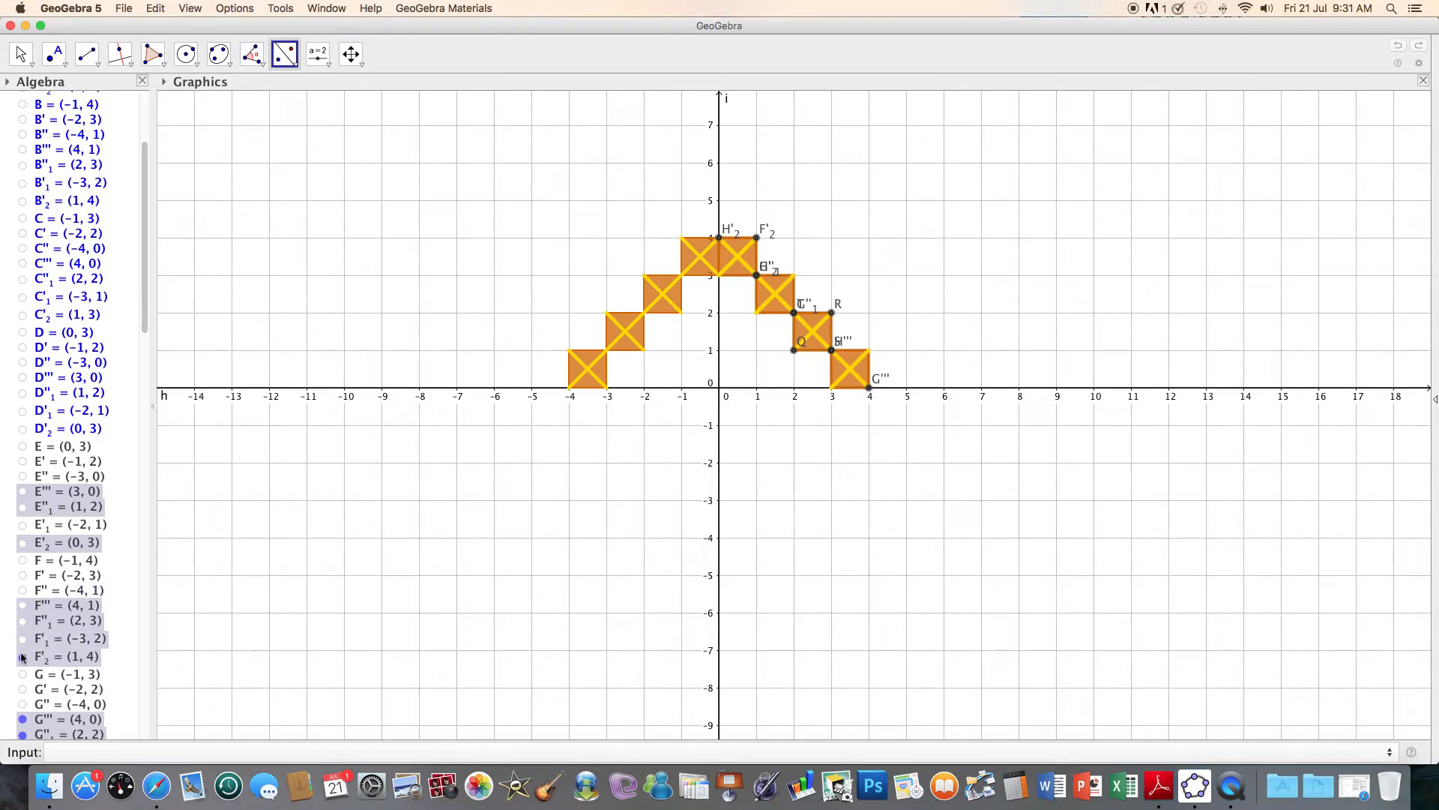
pyautogui.click(23, 657)
# Hide the remaining reflected points G''', G''₁, G'₂, H''', H''₁, H'₂, Q, R, S and T.
pyautogui.moveTo(140, 328); pyautogui.dragTo(126, 427)
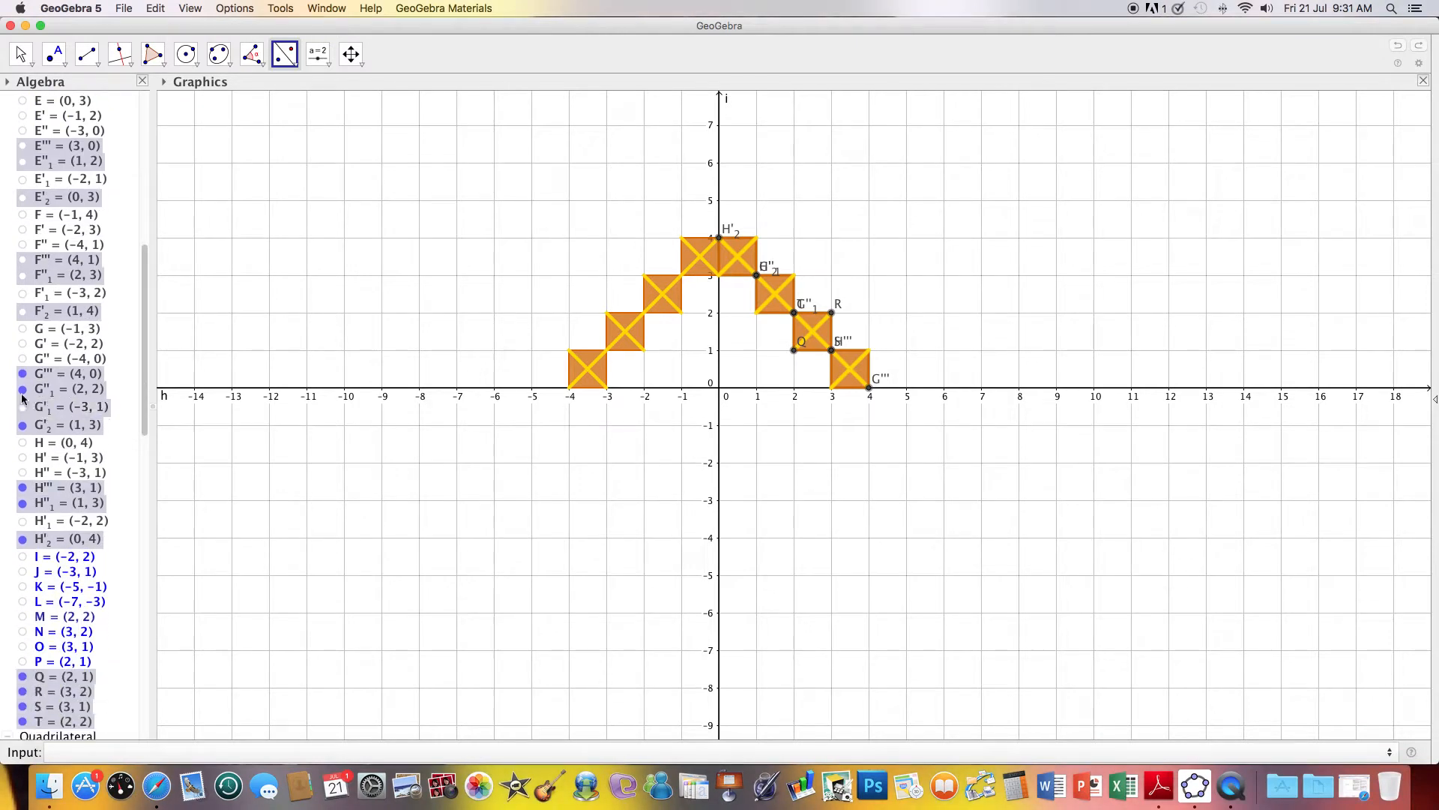
pyautogui.click(24, 374)
pyautogui.click(23, 389)
pyautogui.click(23, 425)
pyautogui.click(23, 487)
pyautogui.click(24, 503)
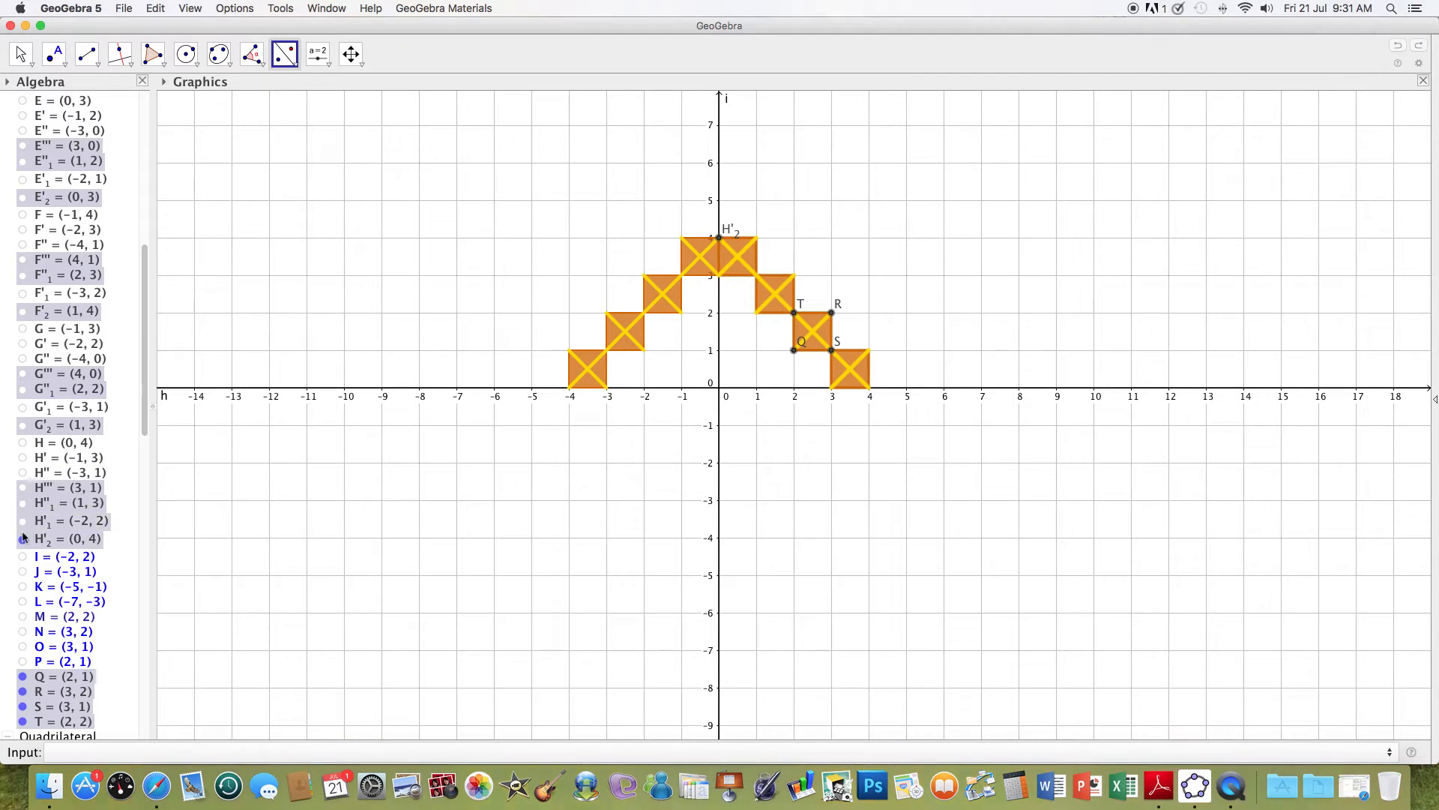
pyautogui.click(22, 677)
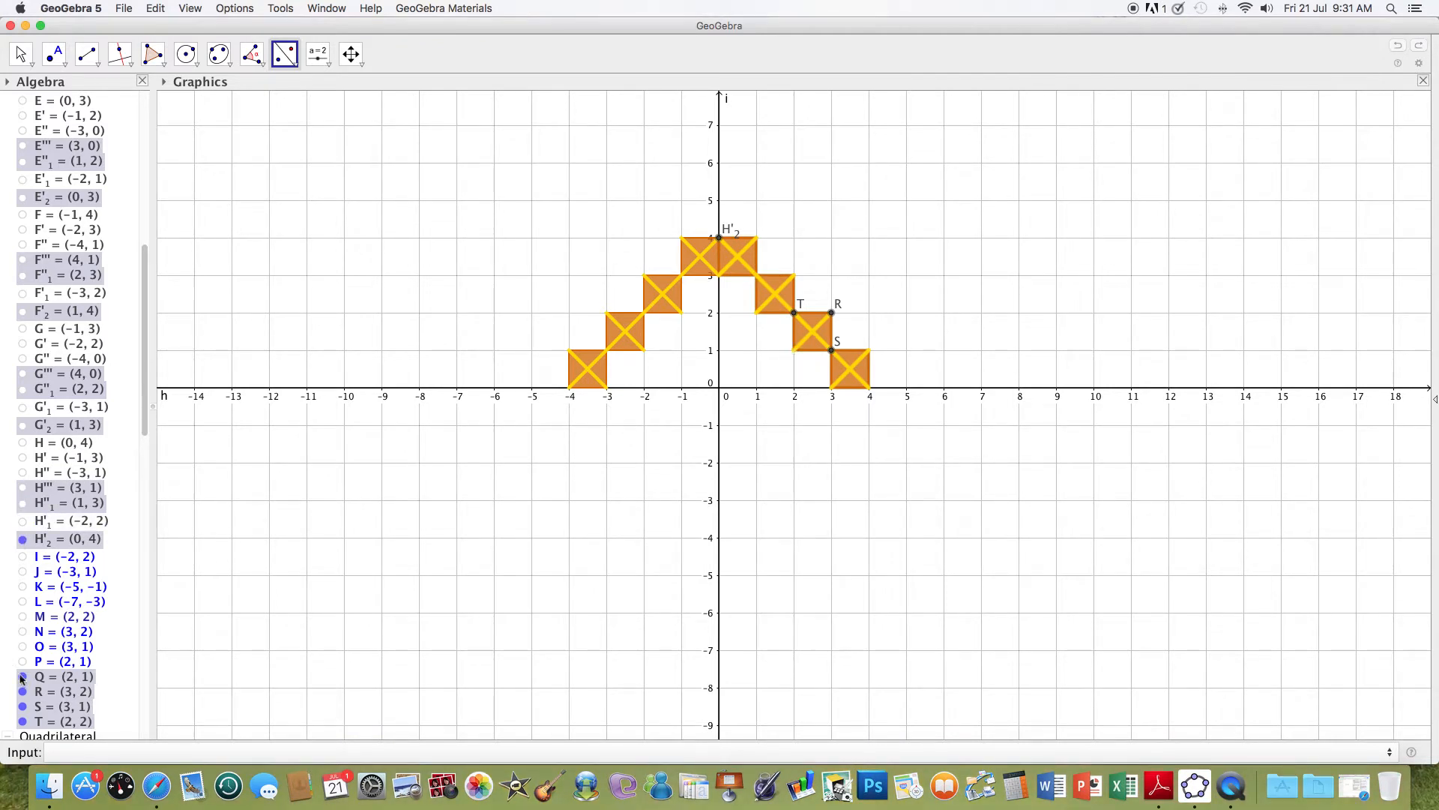
pyautogui.click(23, 541)
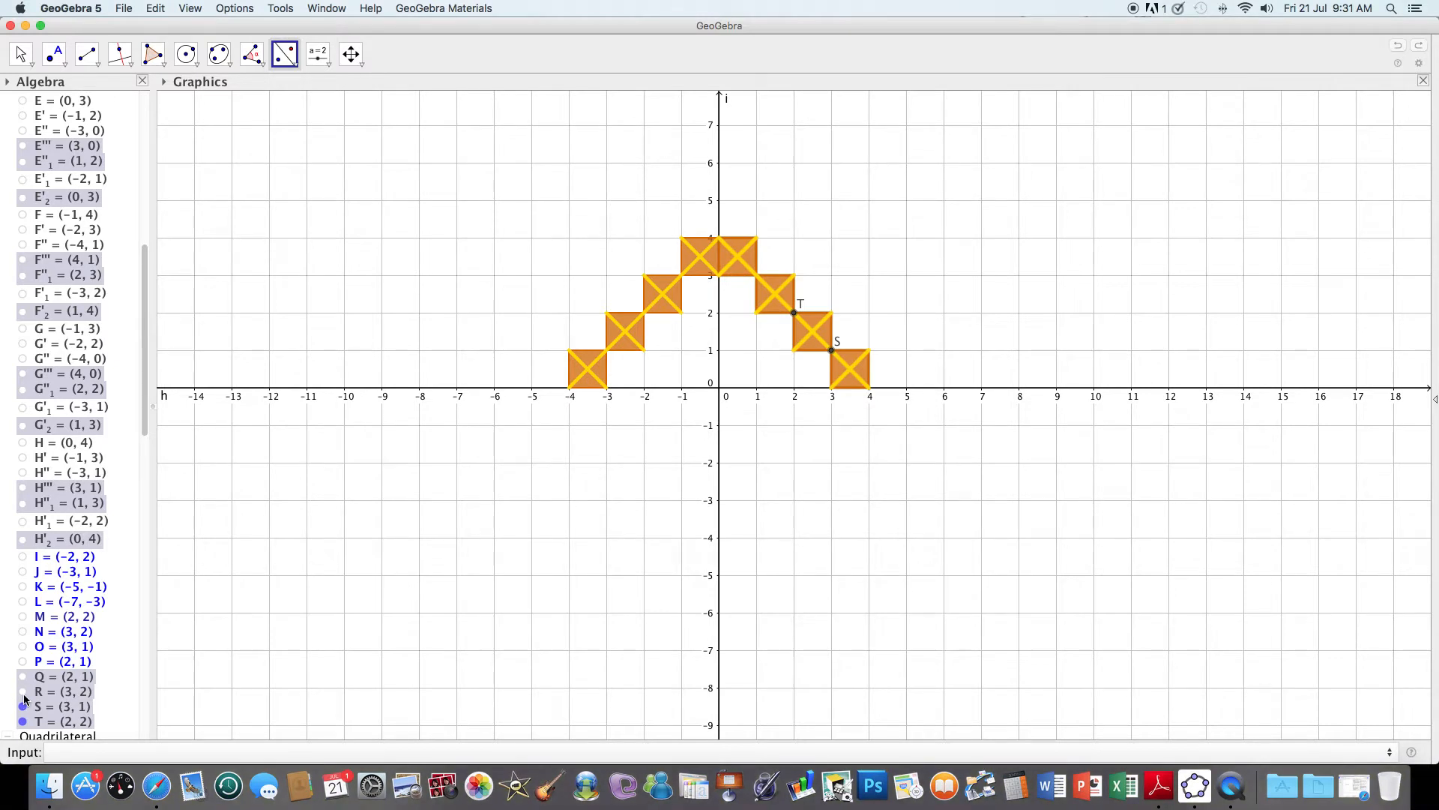
pyautogui.click(23, 707)
pyautogui.click(24, 722)
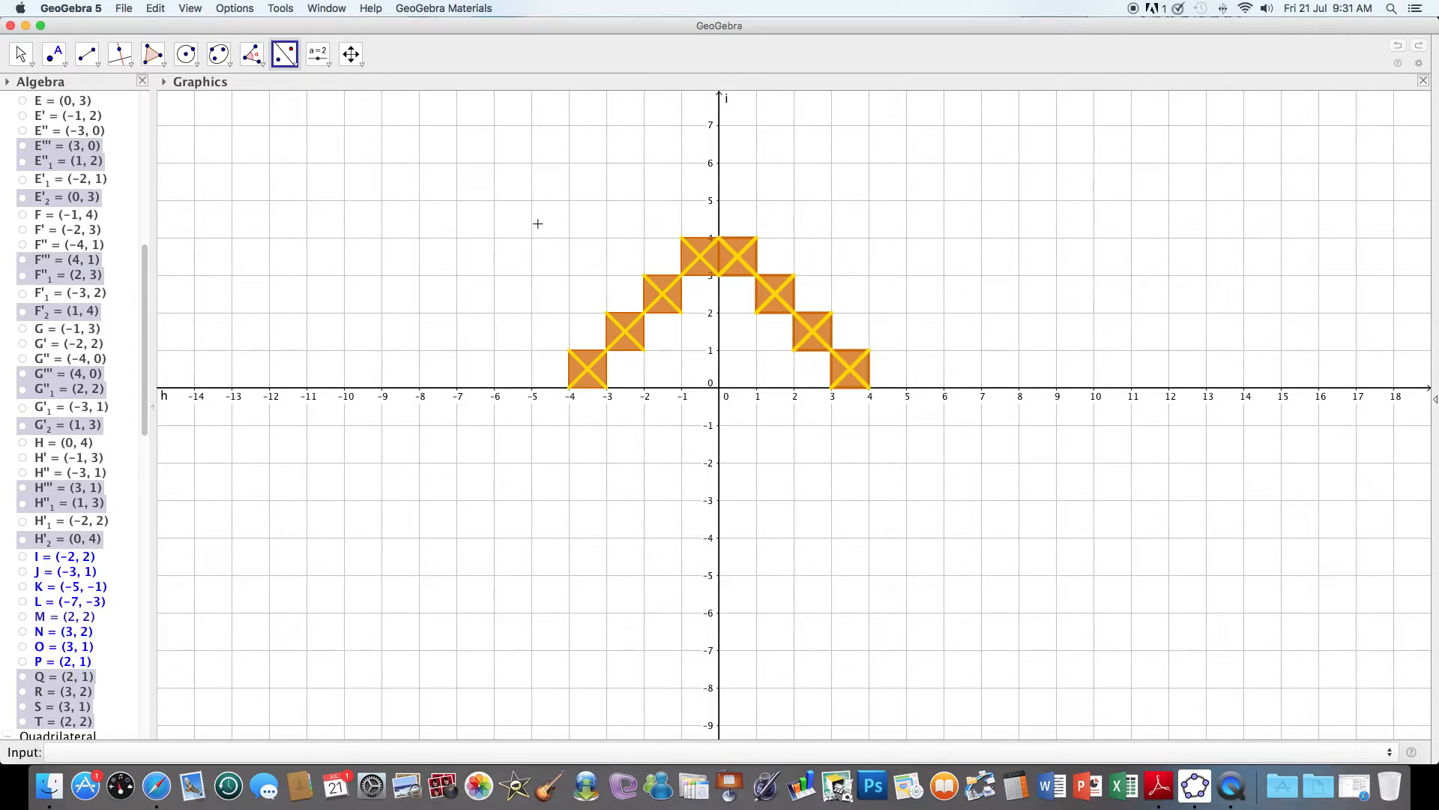
# Reflect the eight-square arch about line h on the x-axis and hide the image points A₂, B₂, C₂ and D₂.
pyautogui.moveTo(538, 225); pyautogui.dragTo(894, 415)
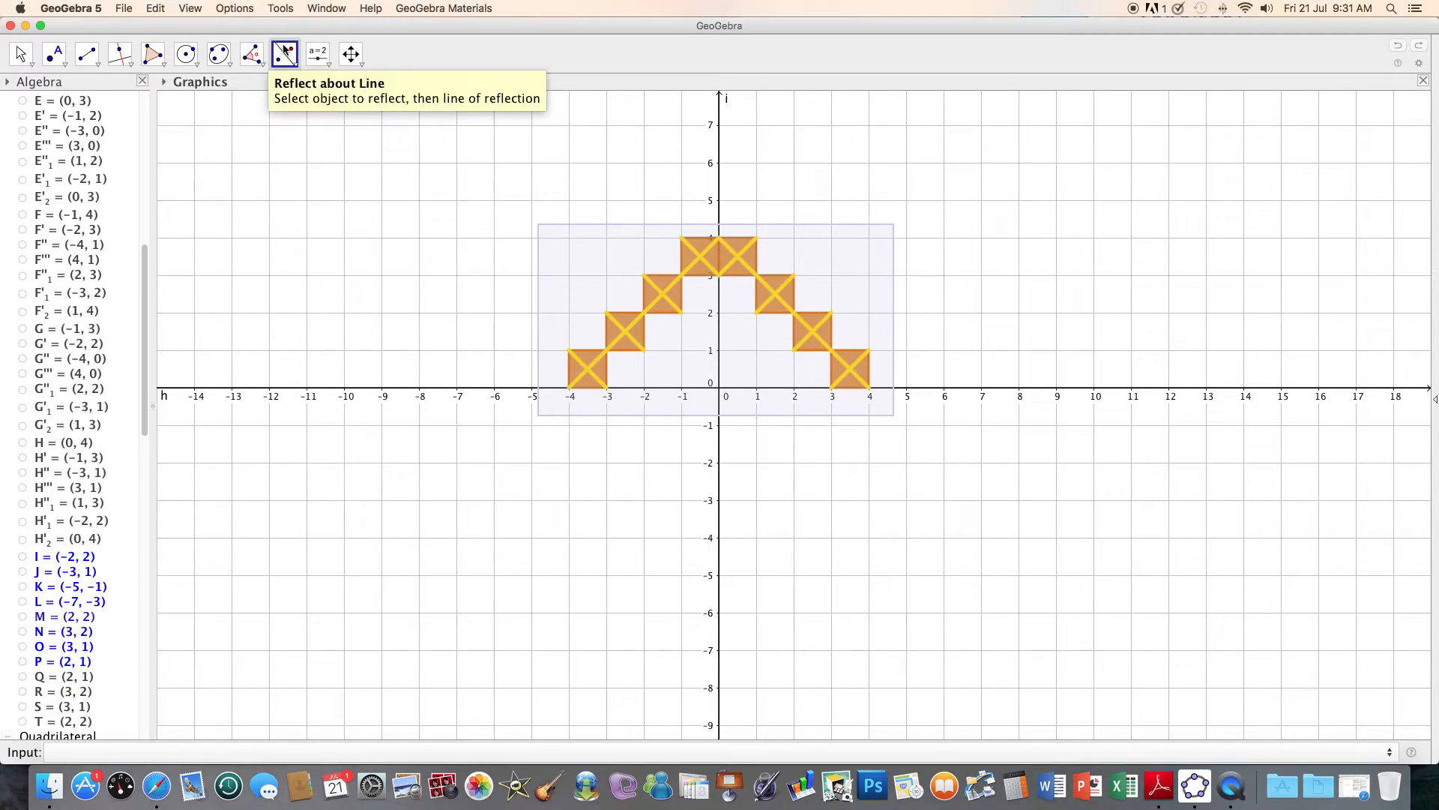
pyautogui.click(455, 391)
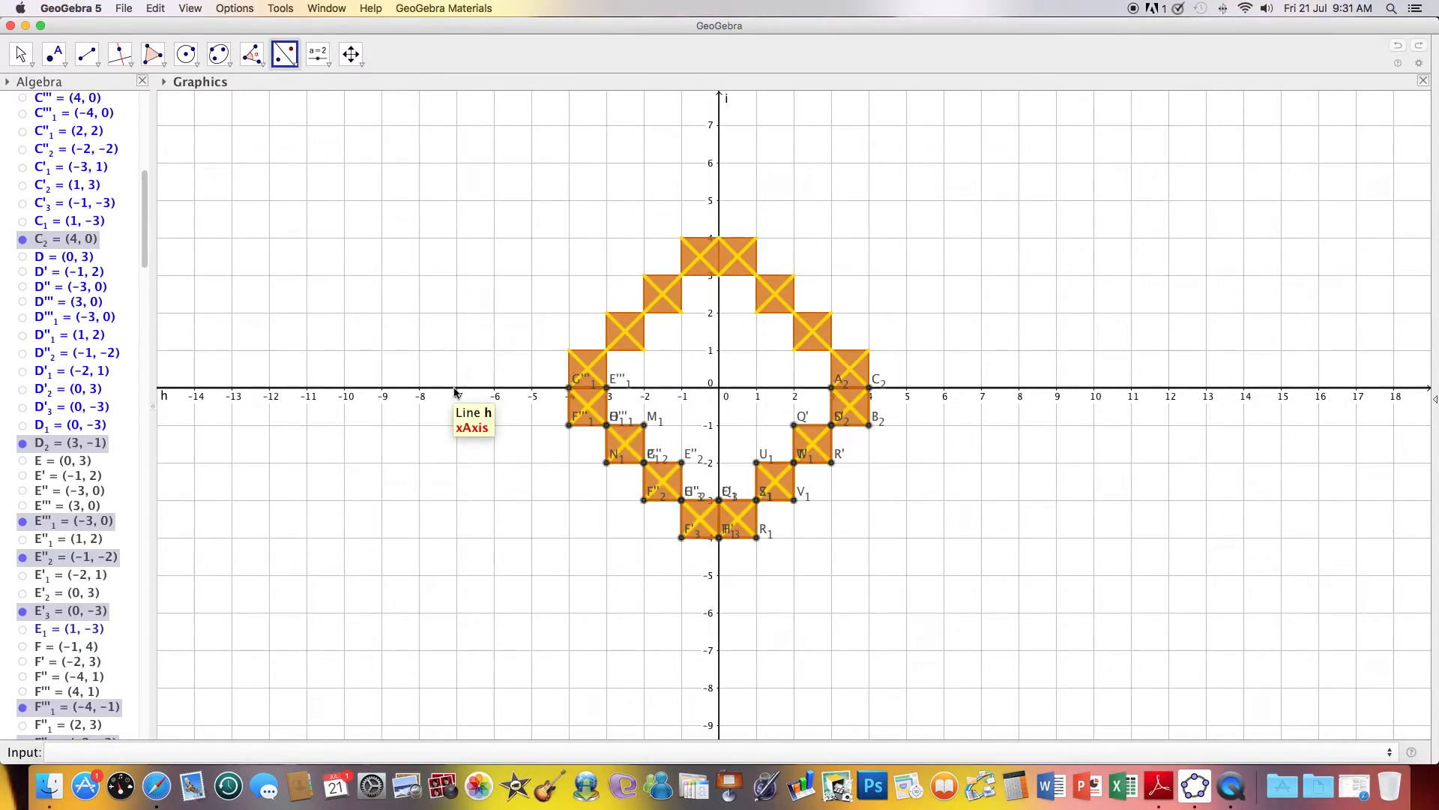
pyautogui.click(23, 239)
pyautogui.scroll(10, 144, 193)
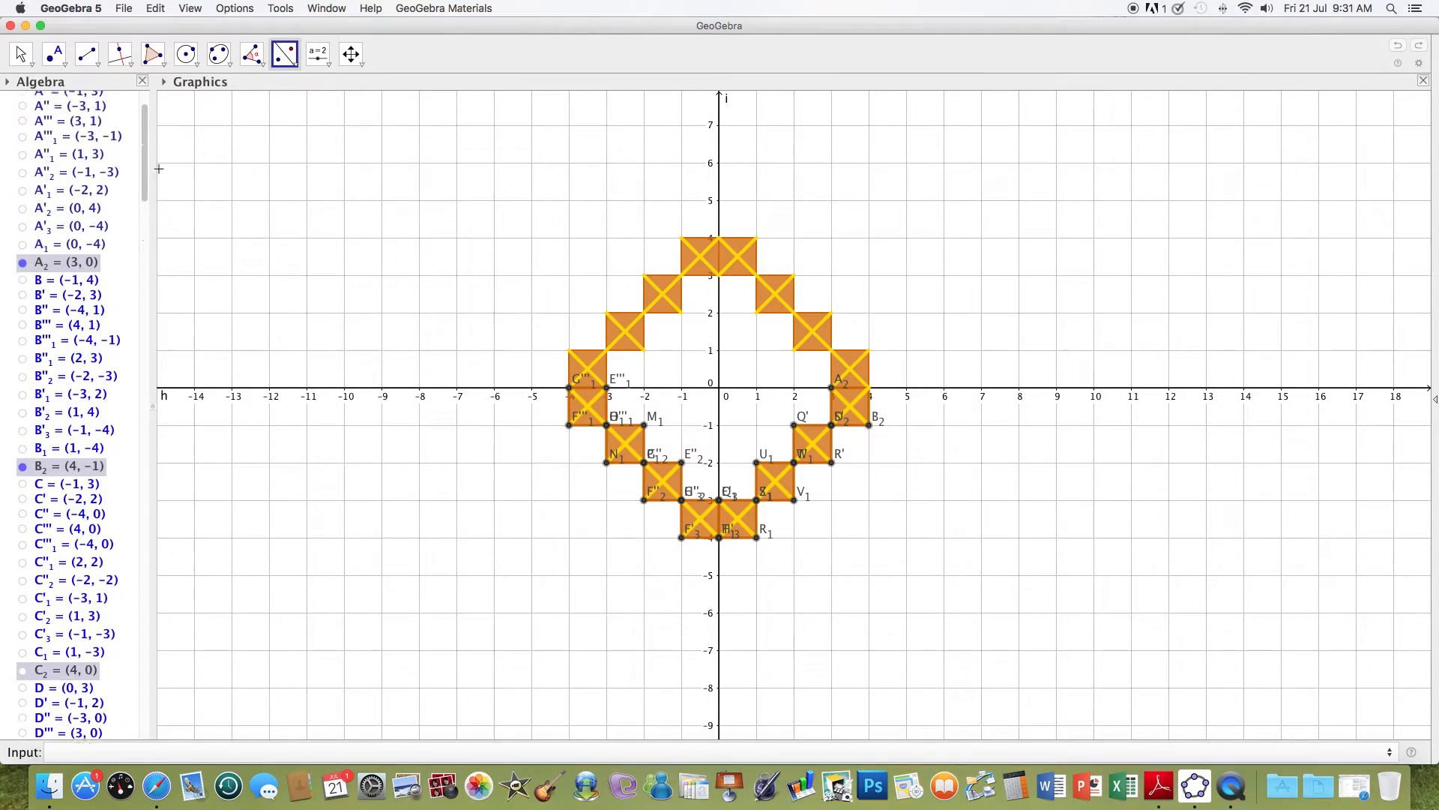
pyautogui.scroll(-3, 159, 168)
pyautogui.click(23, 178)
pyautogui.click(22, 383)
pyautogui.moveTo(144, 195); pyautogui.dragTo(145, 215)
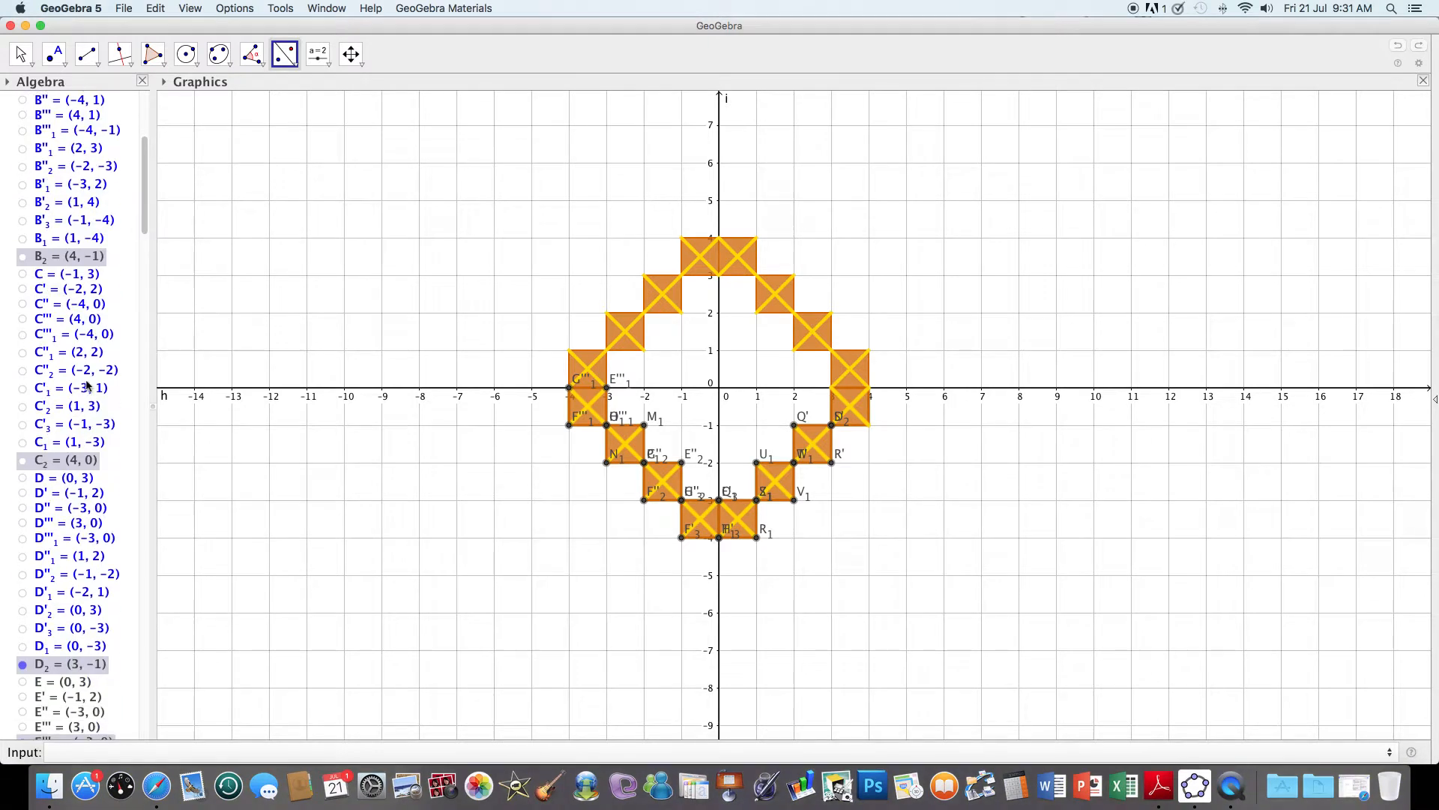
pyautogui.click(22, 664)
# Hide the reflected points E'''₁, E''₂, E'₃, F'''₁, F''₂ and F'₃.
pyautogui.moveTo(142, 218); pyautogui.dragTo(149, 271)
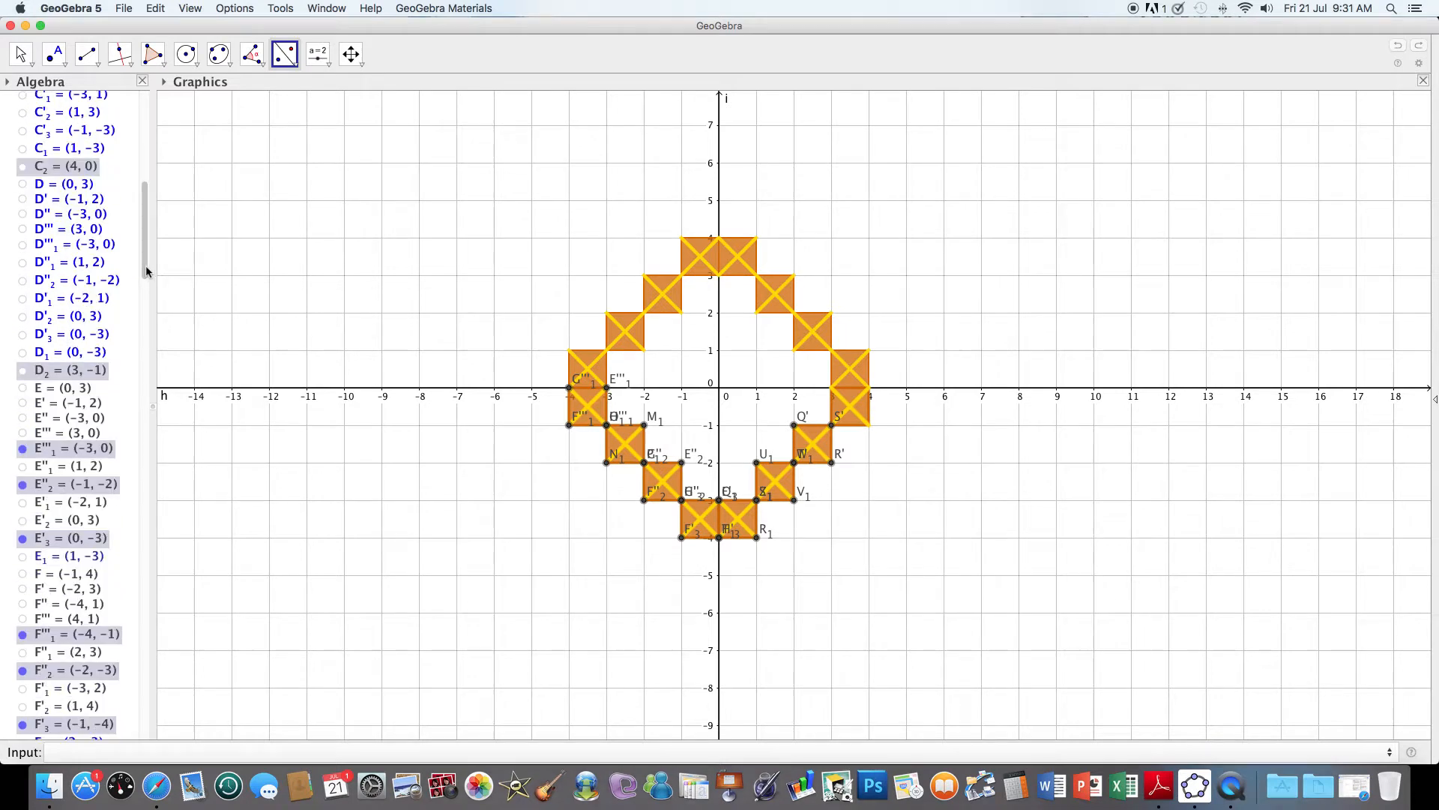
pyautogui.click(23, 449)
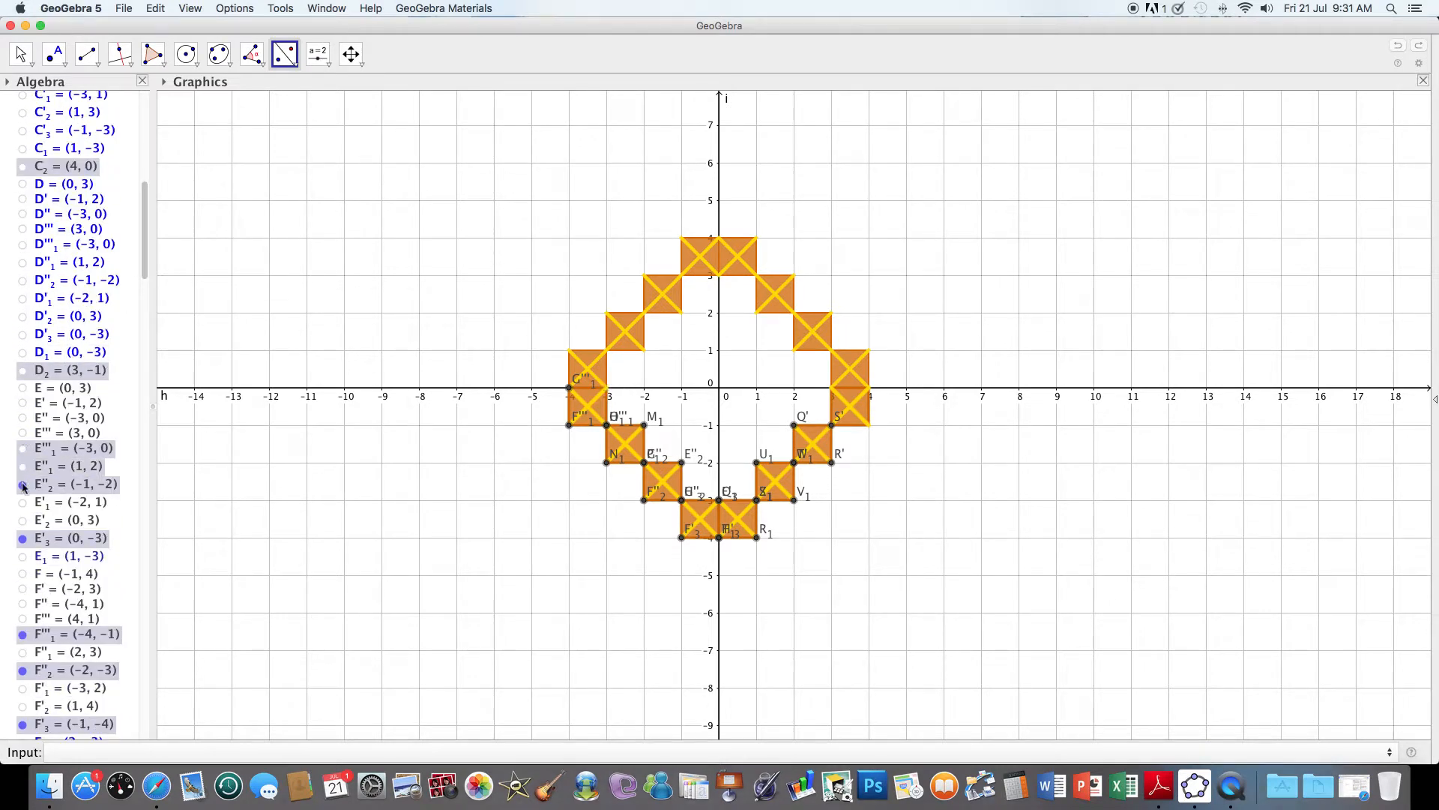
pyautogui.click(22, 484)
pyautogui.click(23, 539)
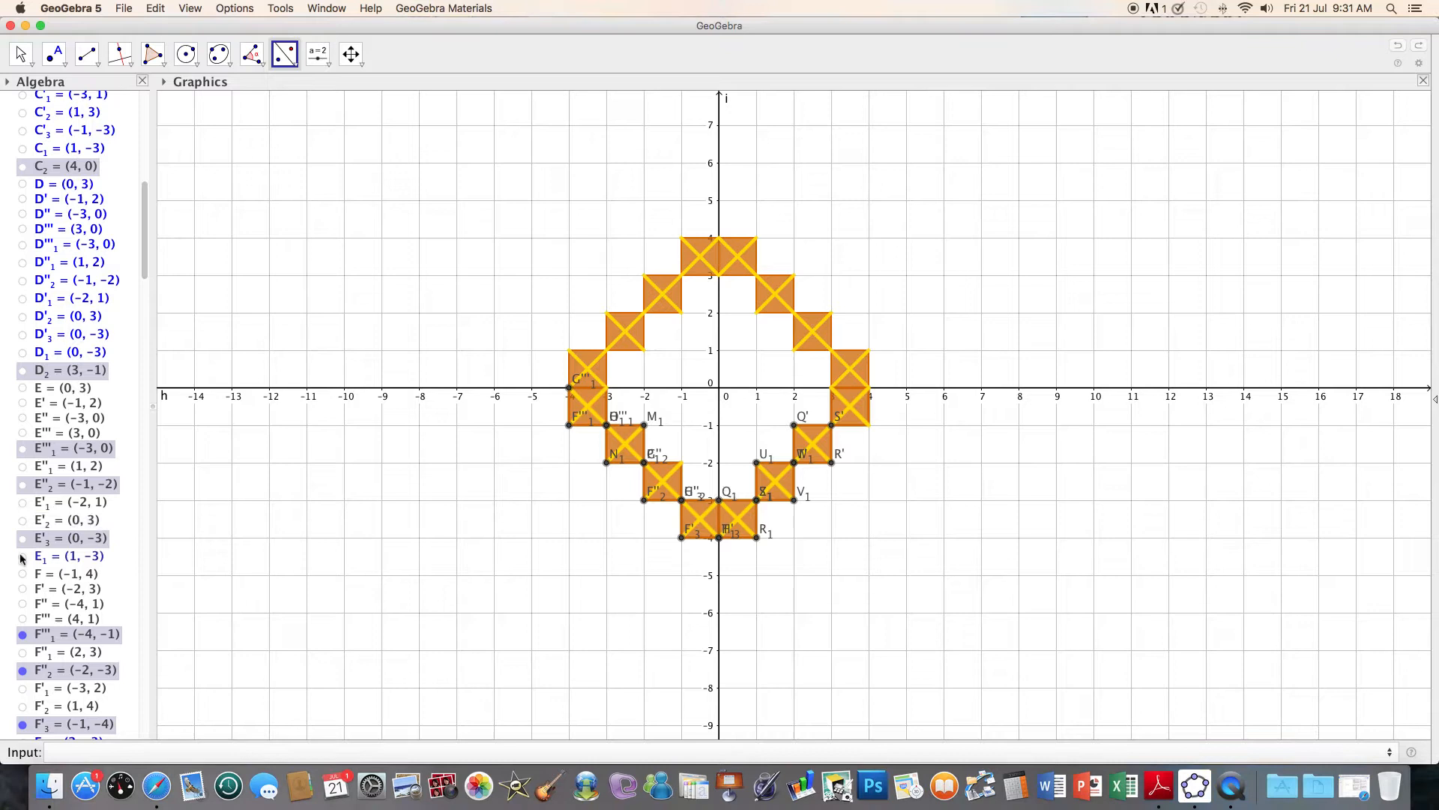
pyautogui.click(23, 635)
pyautogui.click(23, 670)
pyautogui.click(22, 724)
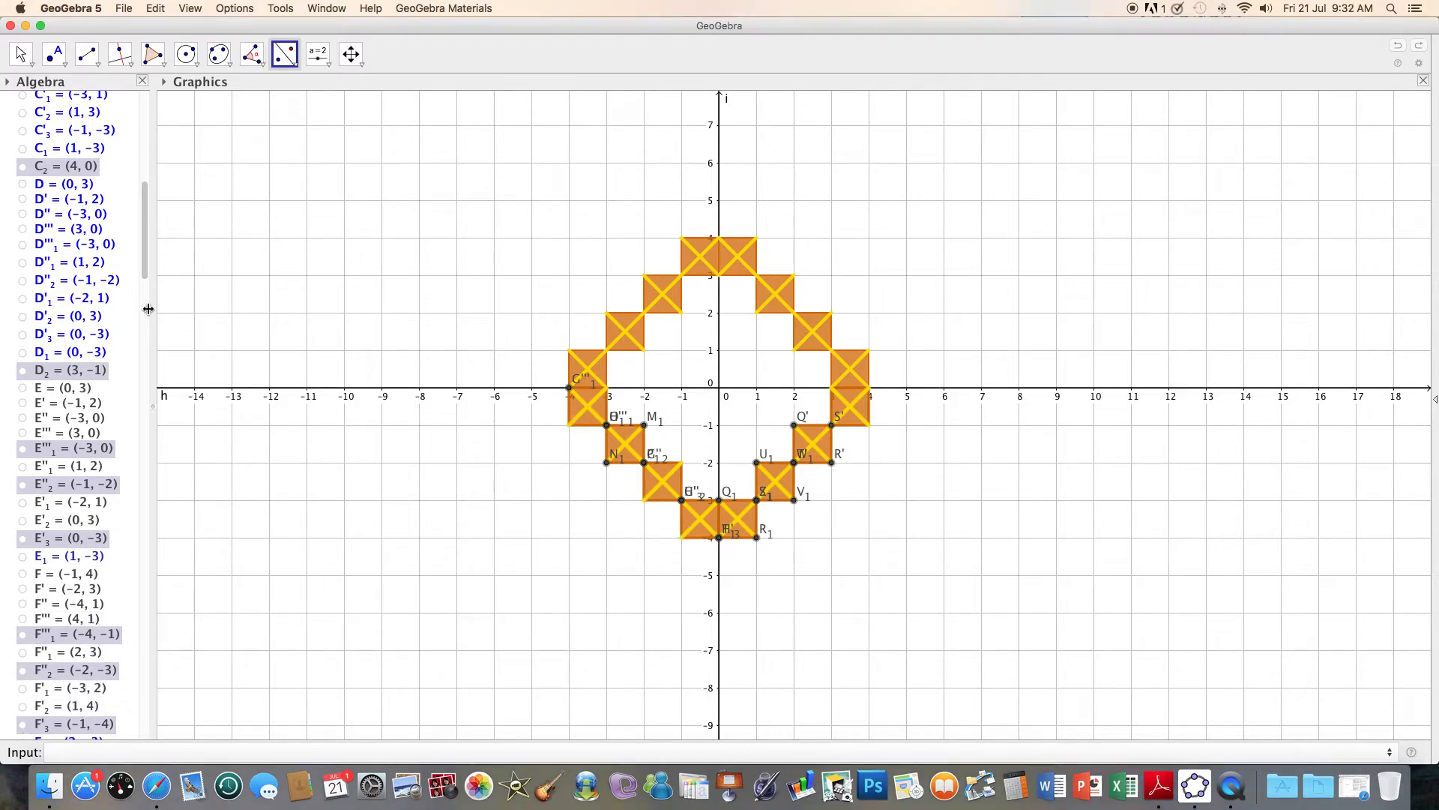
# Hide the reflected points G'''₁, G''₂, G'₃, H'''₁, H''₂ and H'₃.
pyautogui.scroll(-10, 144, 279)
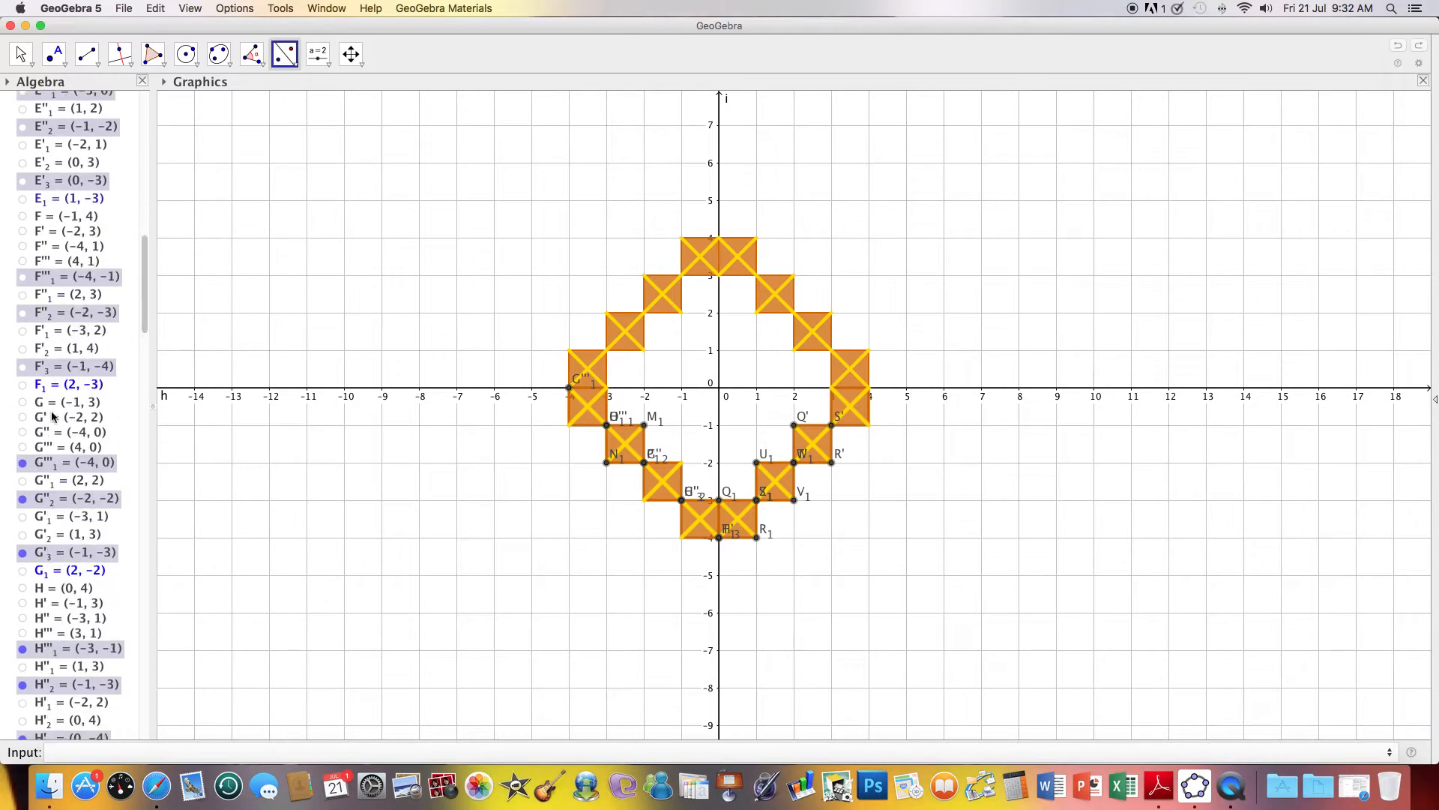
pyautogui.click(22, 463)
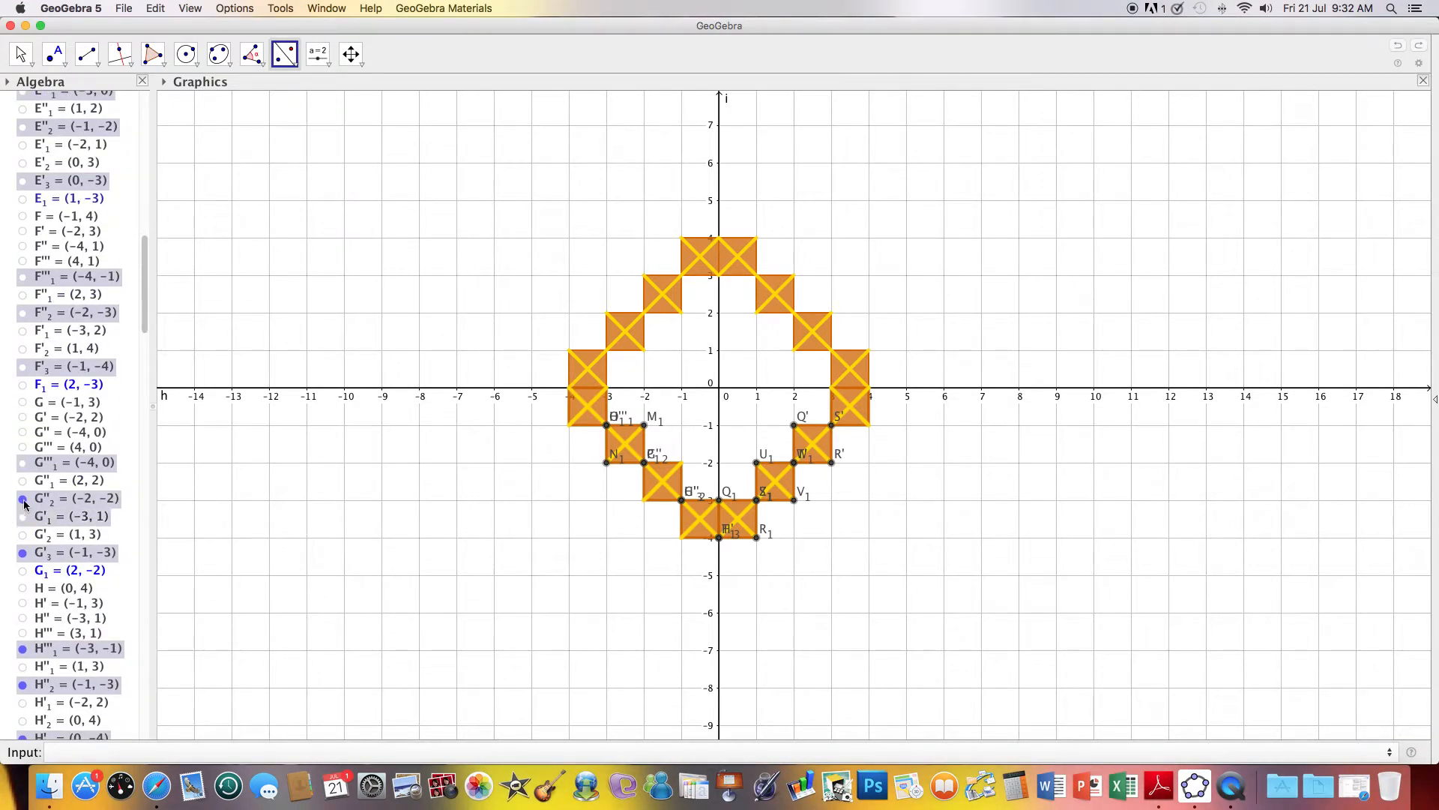
pyautogui.click(23, 500)
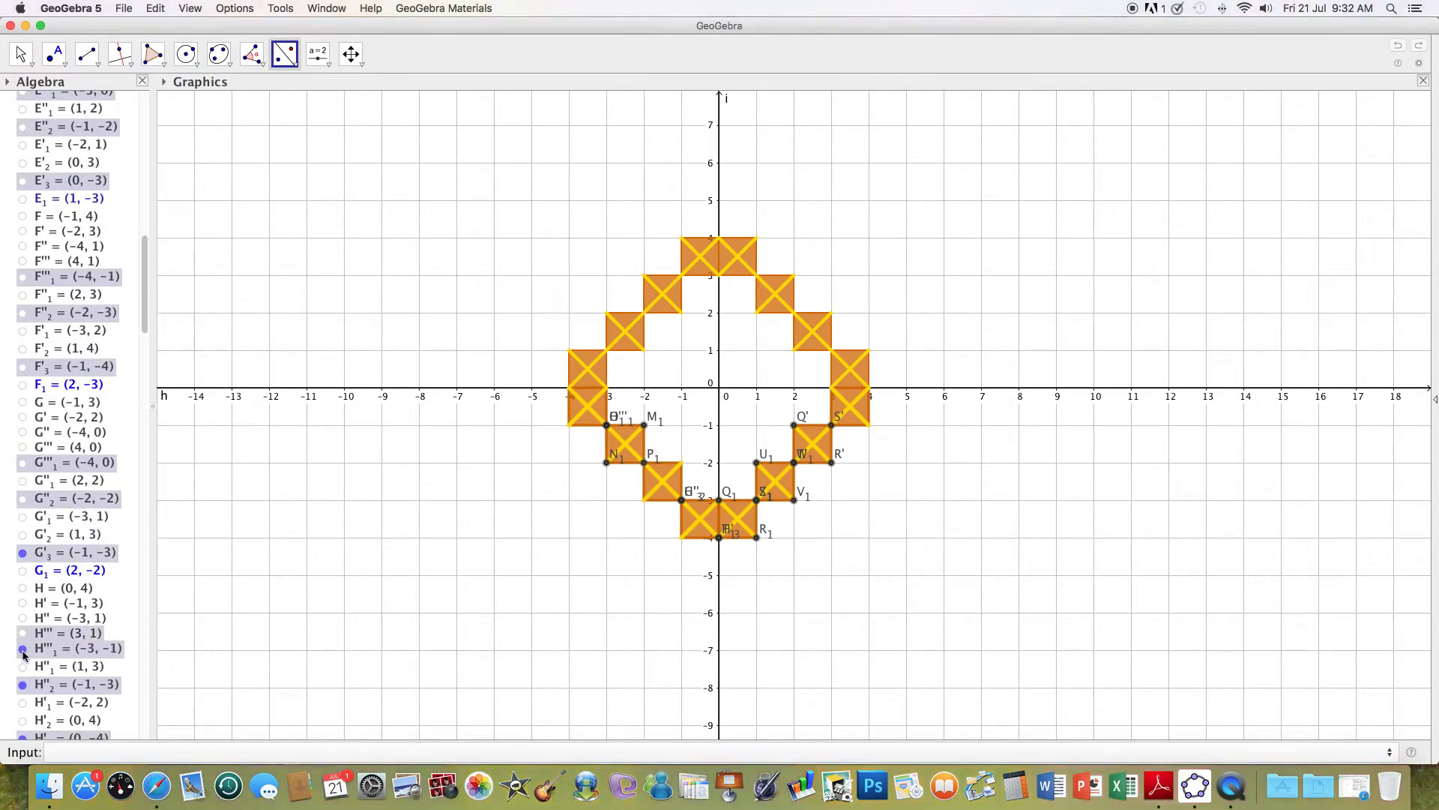
pyautogui.click(23, 553)
pyautogui.click(23, 650)
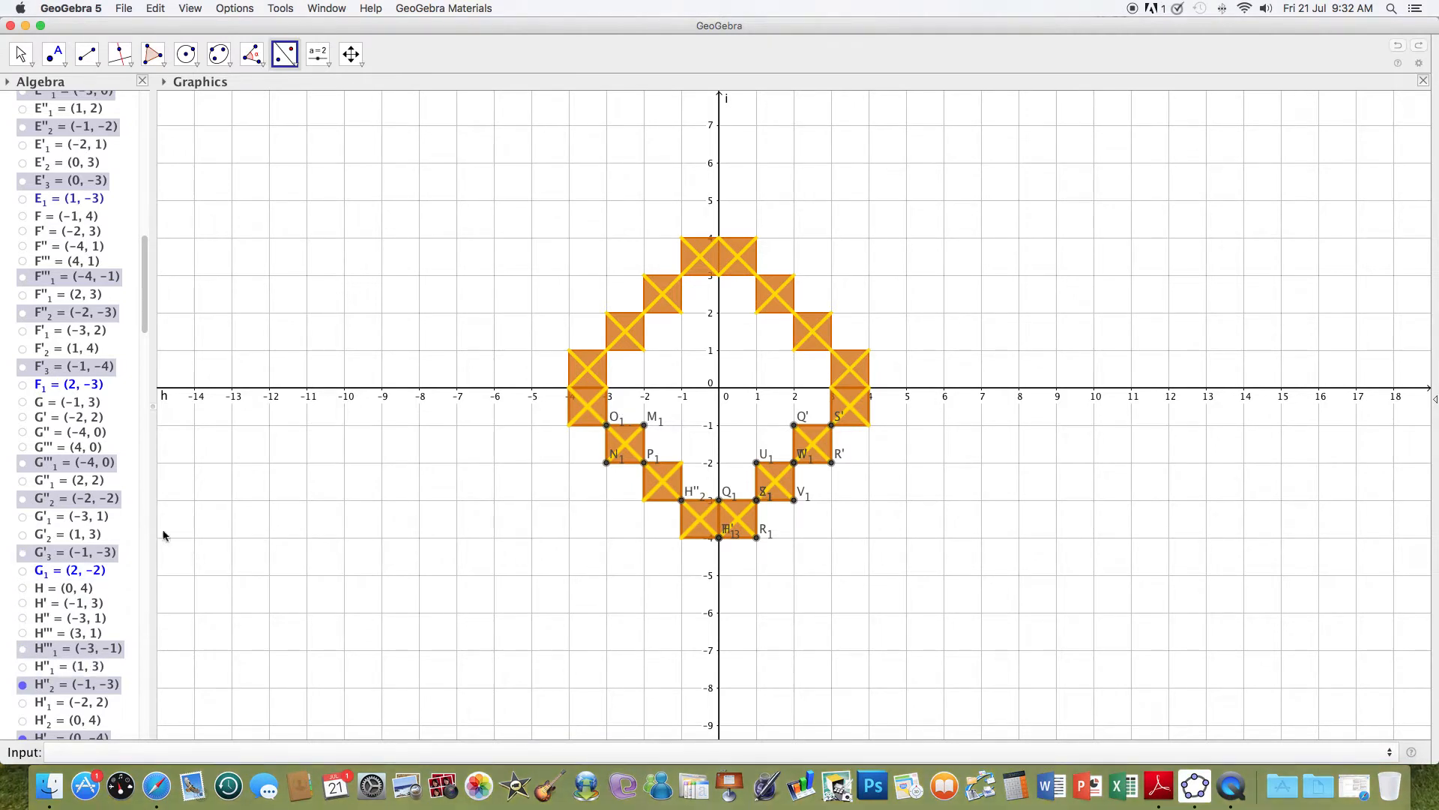
pyautogui.moveTo(146, 318); pyautogui.dragTo(156, 391)
pyautogui.click(22, 238)
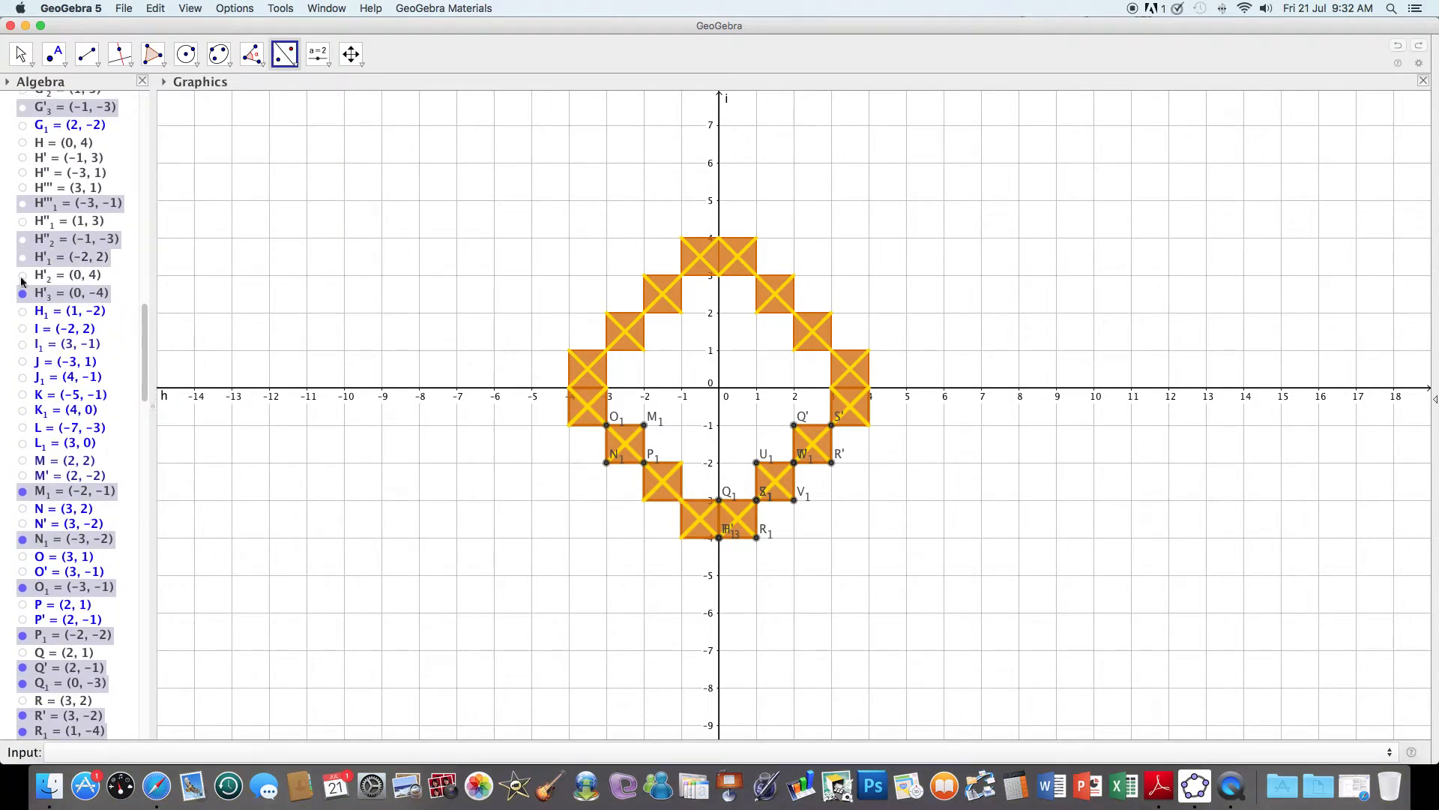
pyautogui.click(22, 293)
# Hide the reflected points M₁, N₁, O₁, P₁, Q', Q₁, R' and R₁.
pyautogui.click(23, 491)
pyautogui.click(23, 539)
pyautogui.click(23, 587)
pyautogui.click(23, 635)
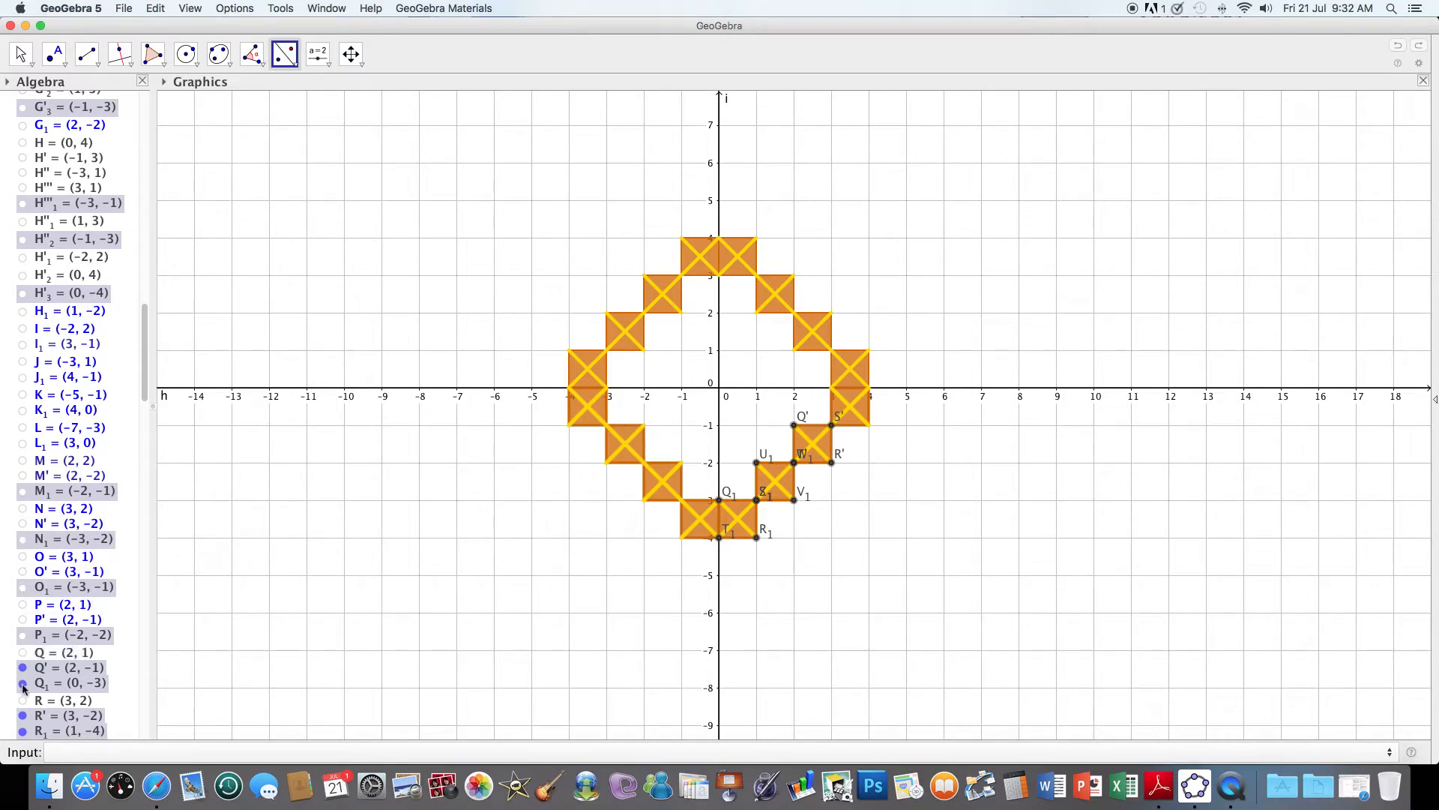
pyautogui.click(22, 715)
pyautogui.click(22, 731)
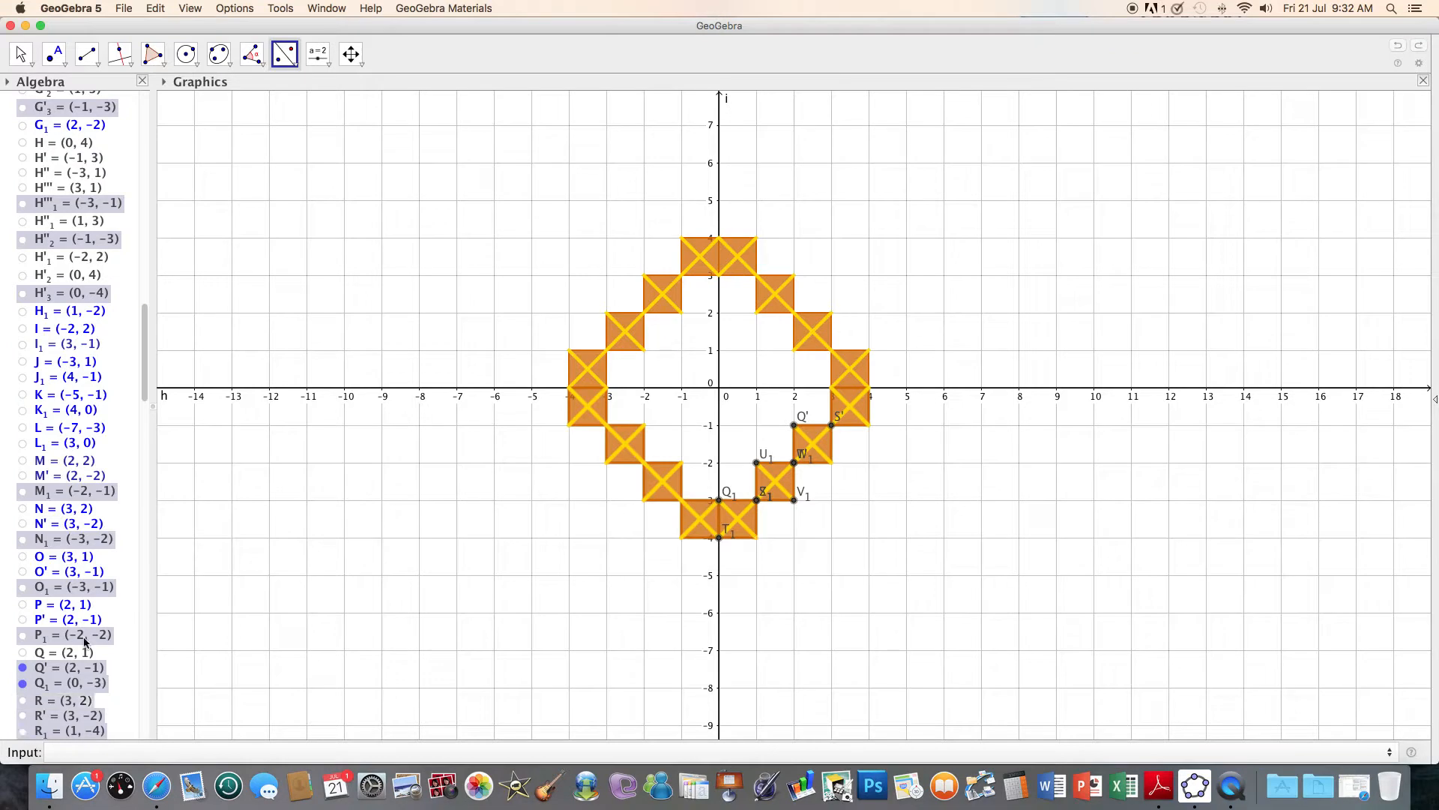
pyautogui.moveTo(143, 387); pyautogui.dragTo(139, 444)
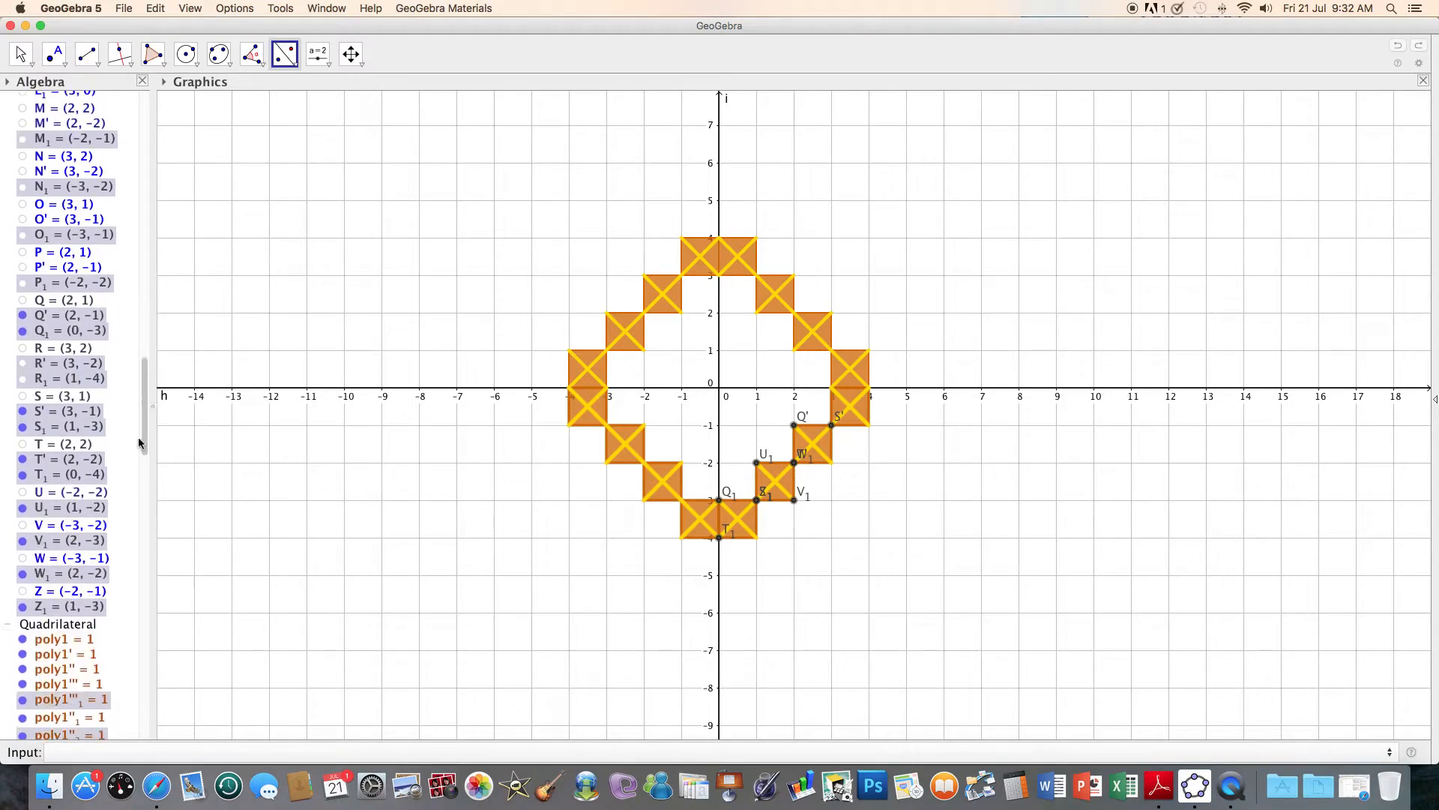
pyautogui.click(23, 315)
pyautogui.click(23, 331)
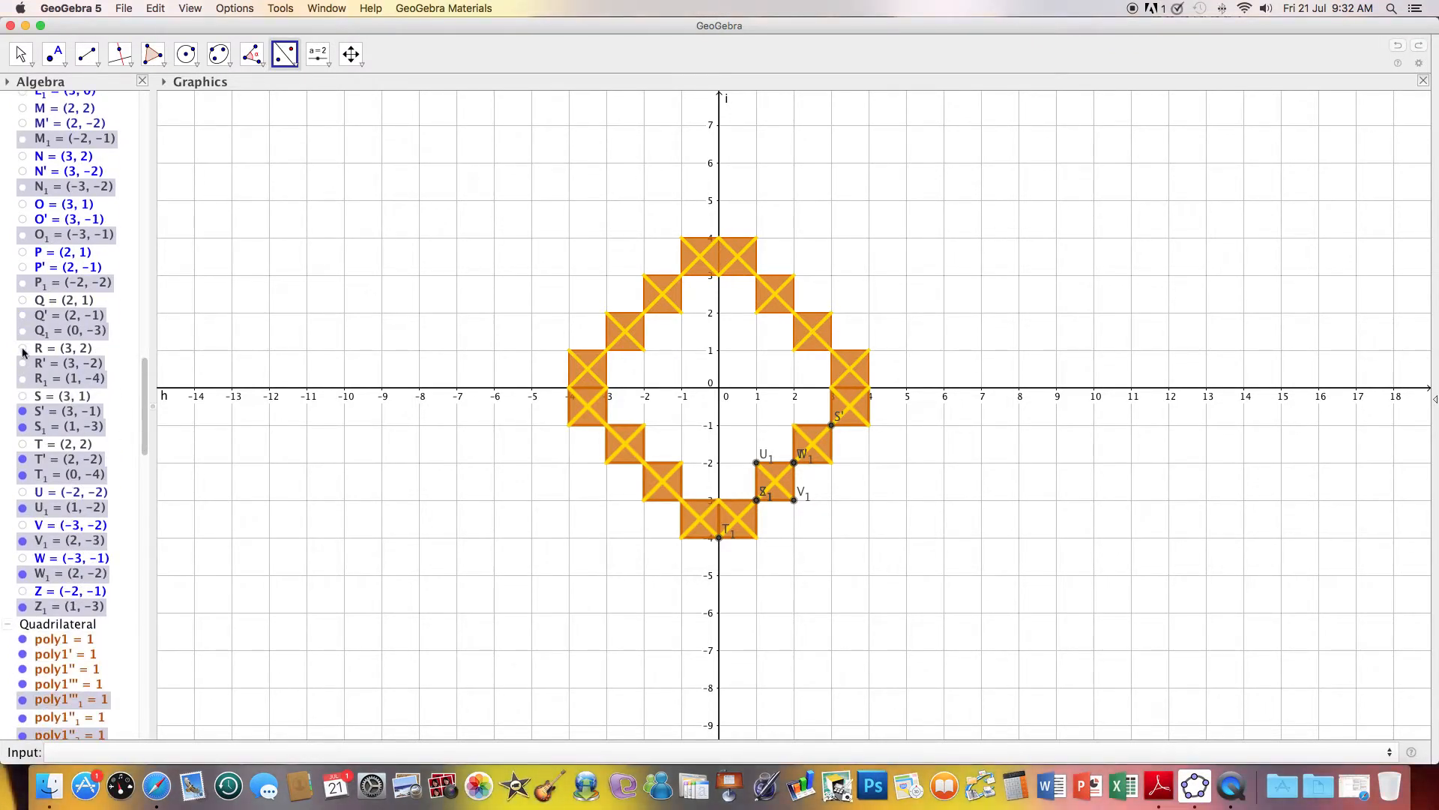
# Hide the last reflected points S', S₁, T', T₁, U₁, V₁, W₁ and Z₁.
pyautogui.click(23, 410)
pyautogui.click(23, 426)
pyautogui.click(23, 459)
pyautogui.click(23, 475)
pyautogui.click(23, 509)
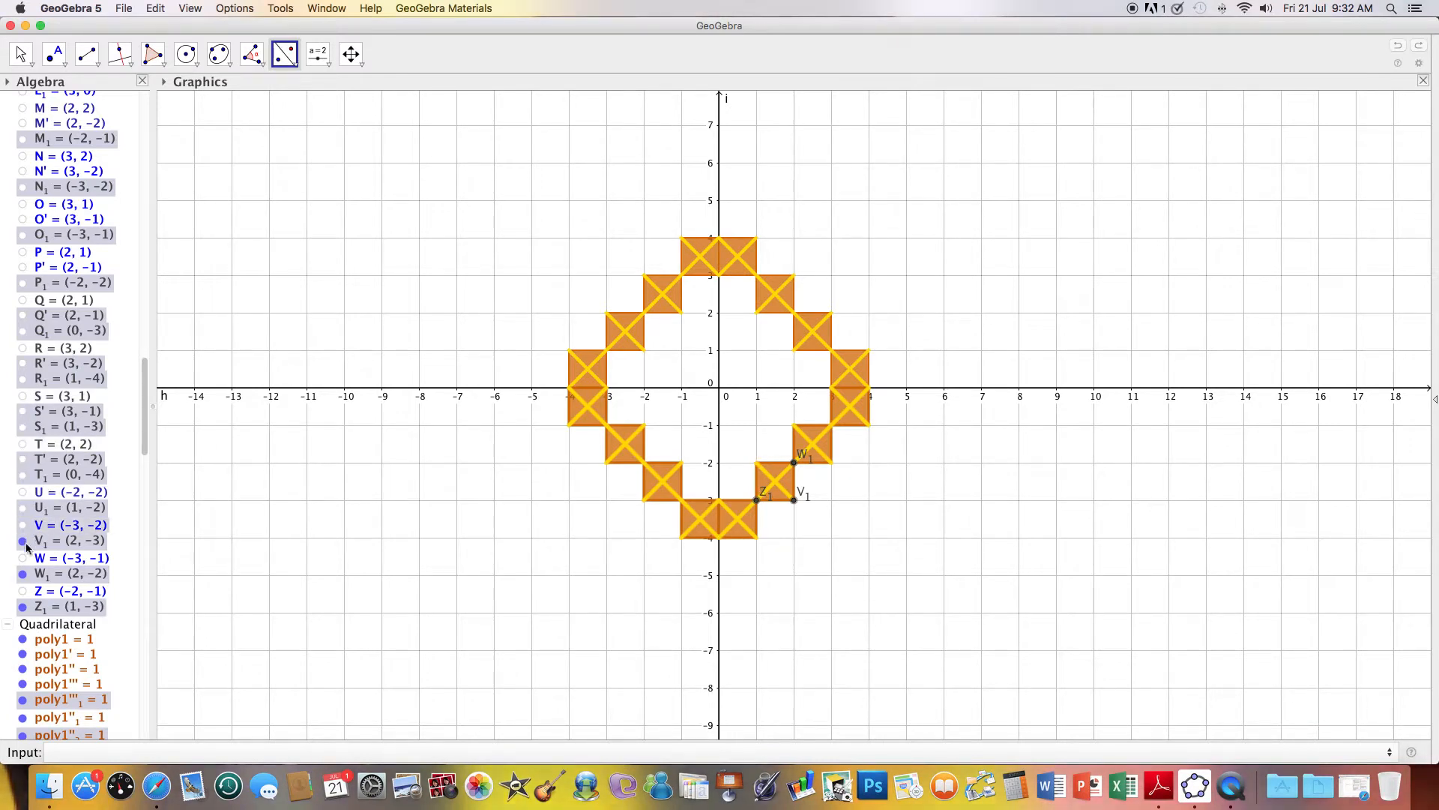
pyautogui.click(23, 540)
pyautogui.click(23, 574)
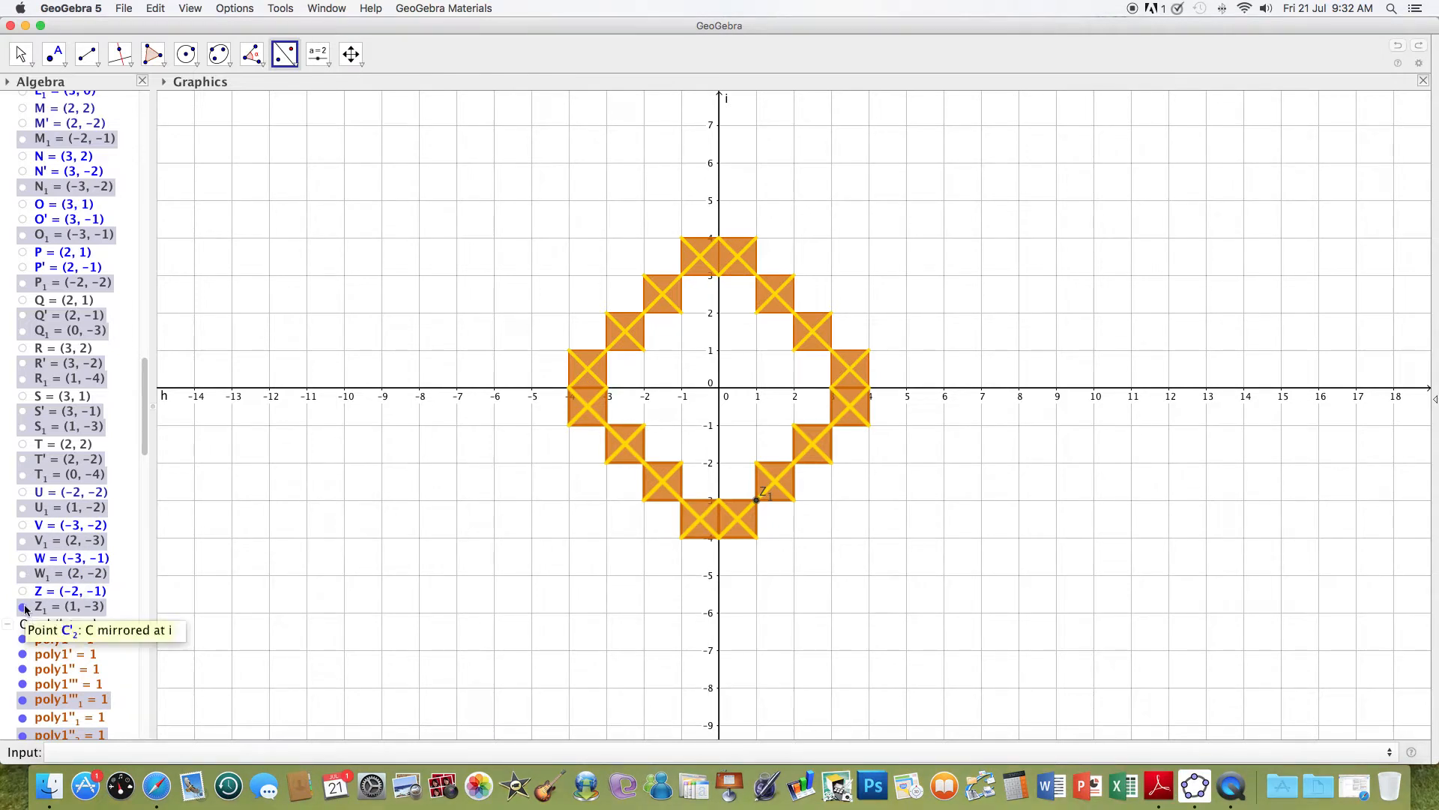
pyautogui.click(24, 608)
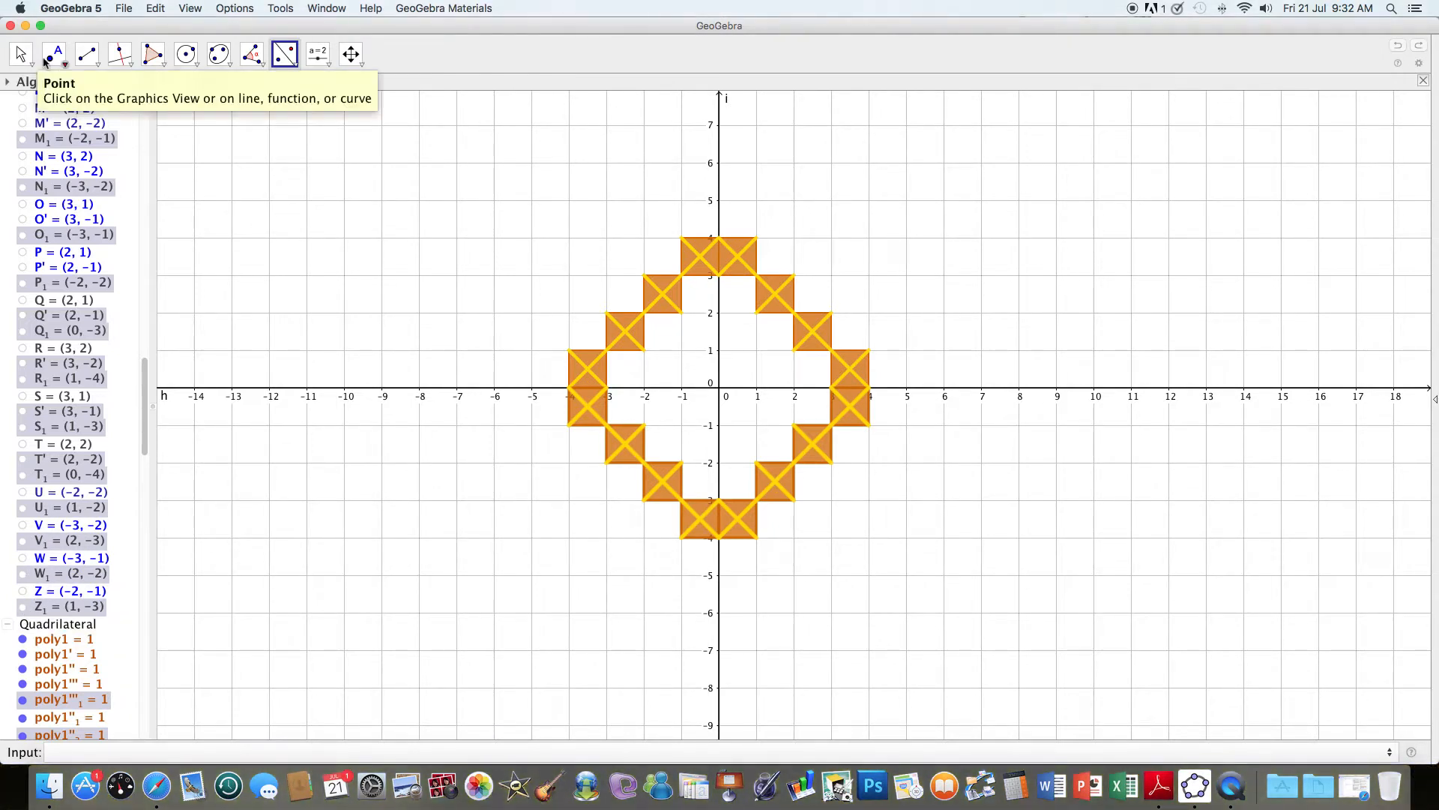
# Place a point at the origin and rotate the whole diamond pattern 45° clockwise around it.
pyautogui.click(50, 57)
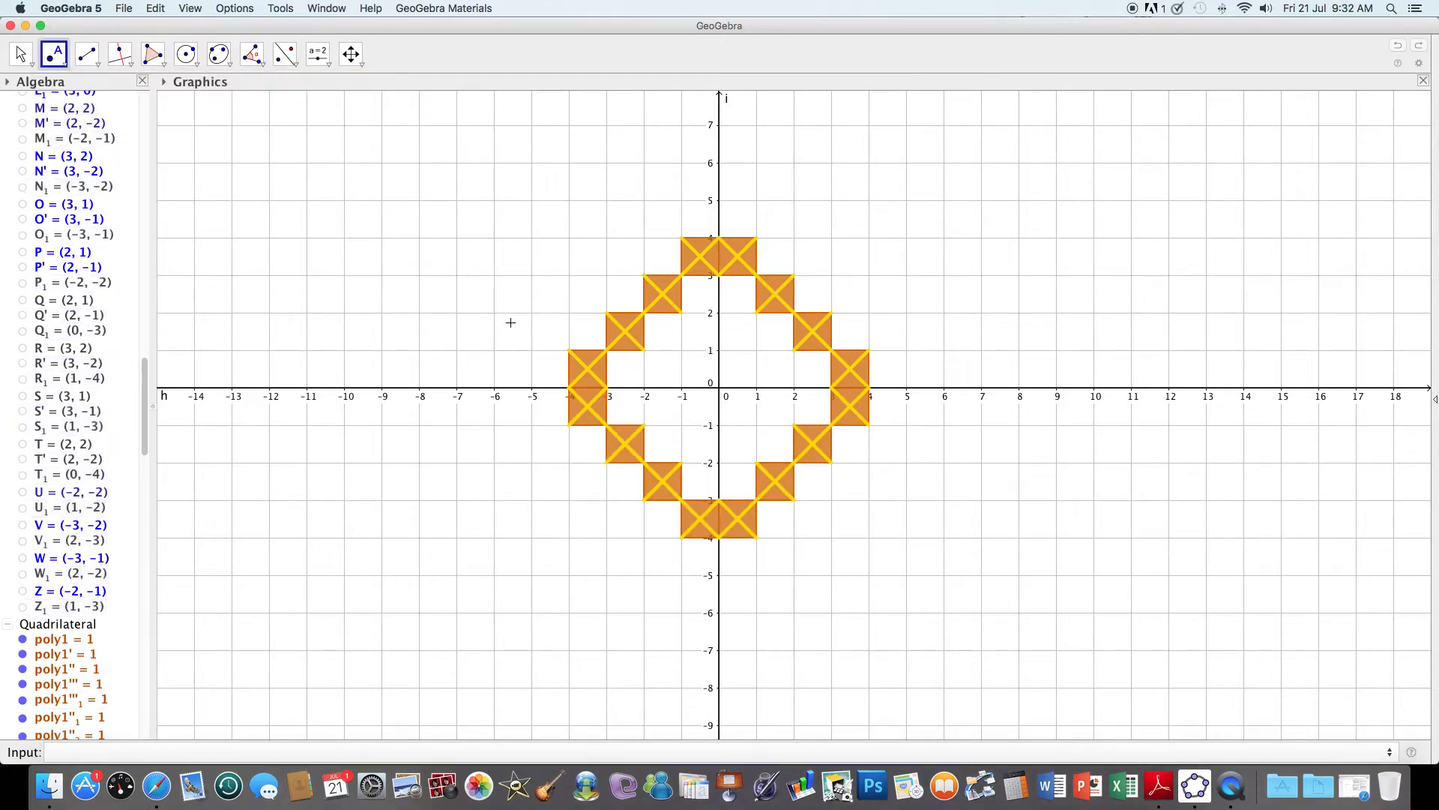
pyautogui.click(720, 390)
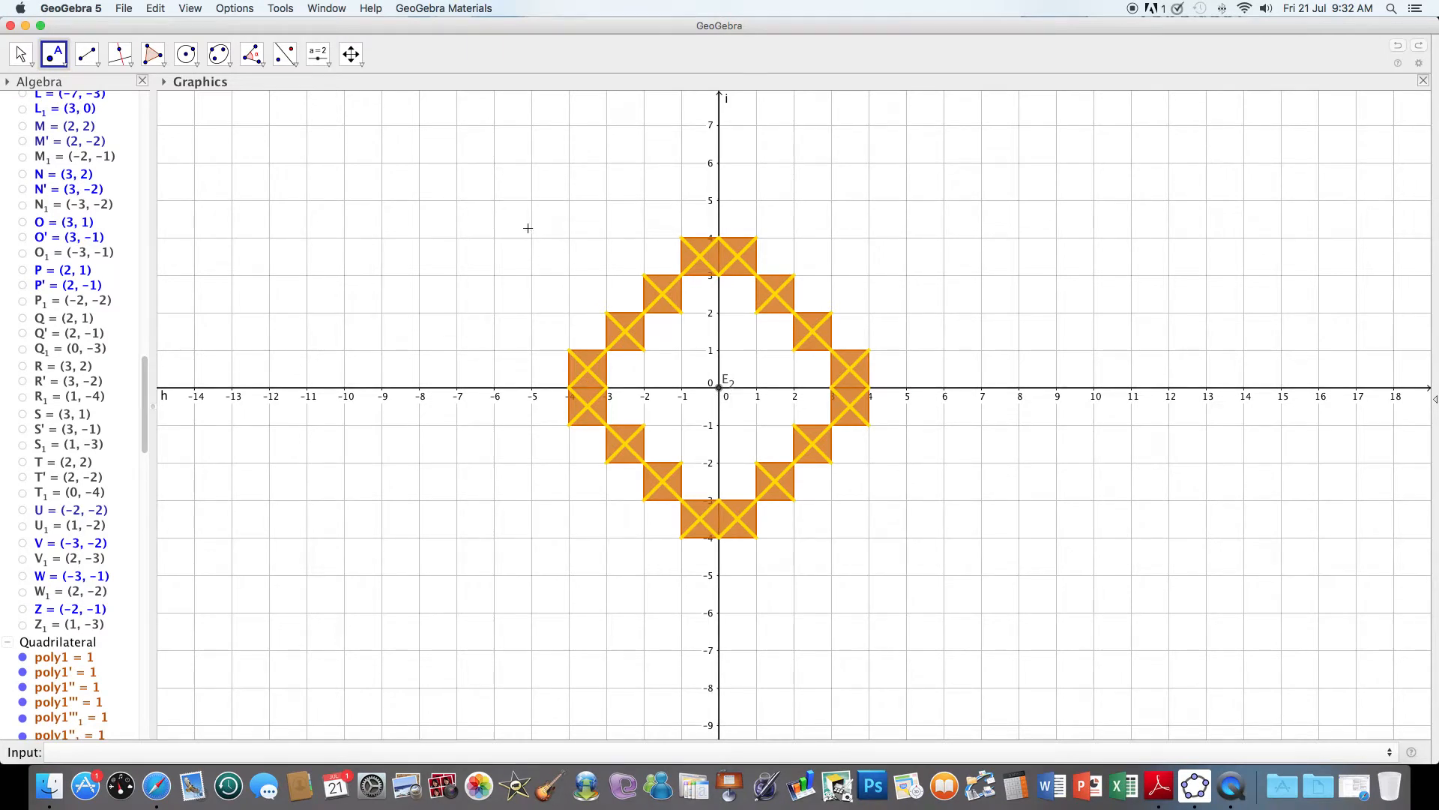
pyautogui.moveTo(531, 226); pyautogui.dragTo(899, 577)
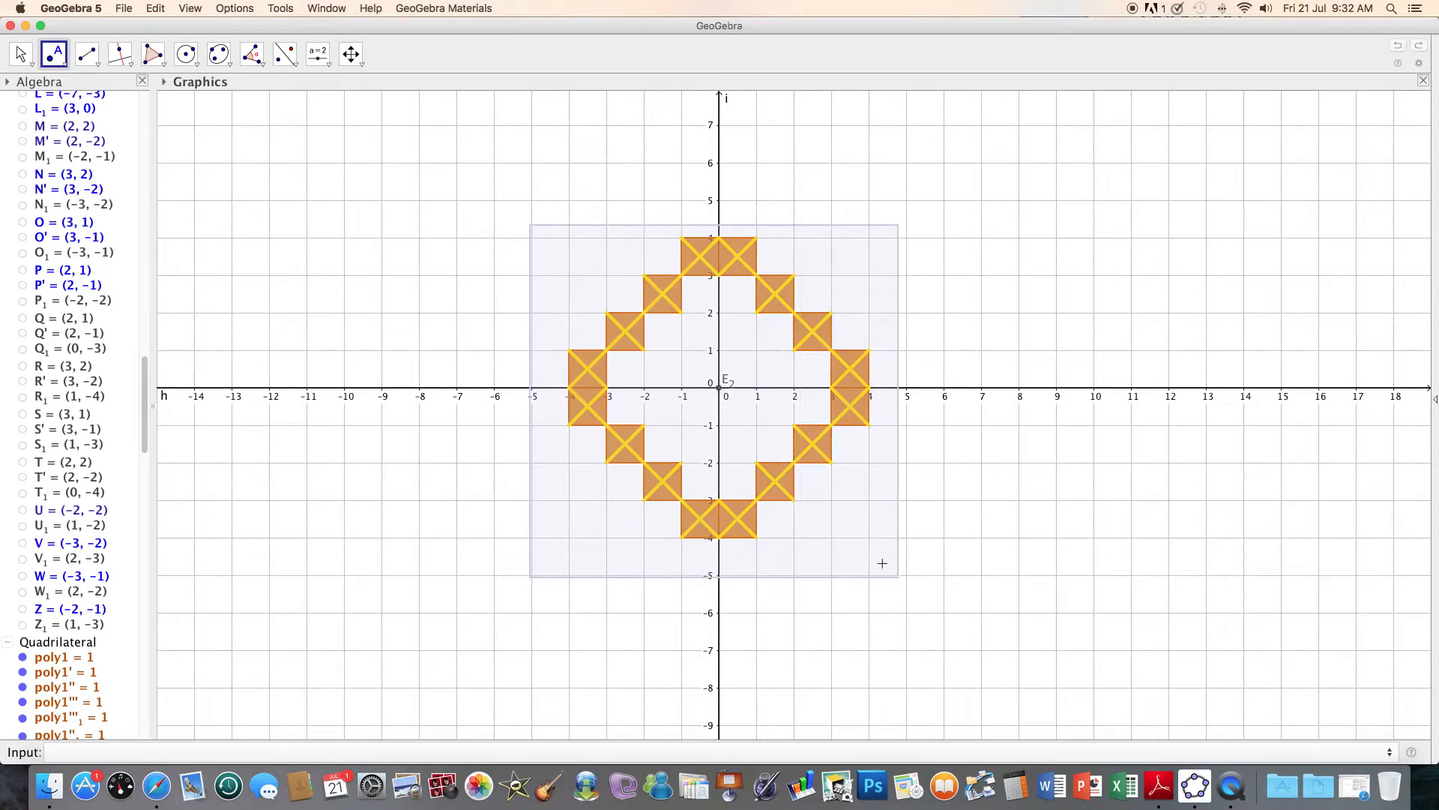
pyautogui.click(298, 67)
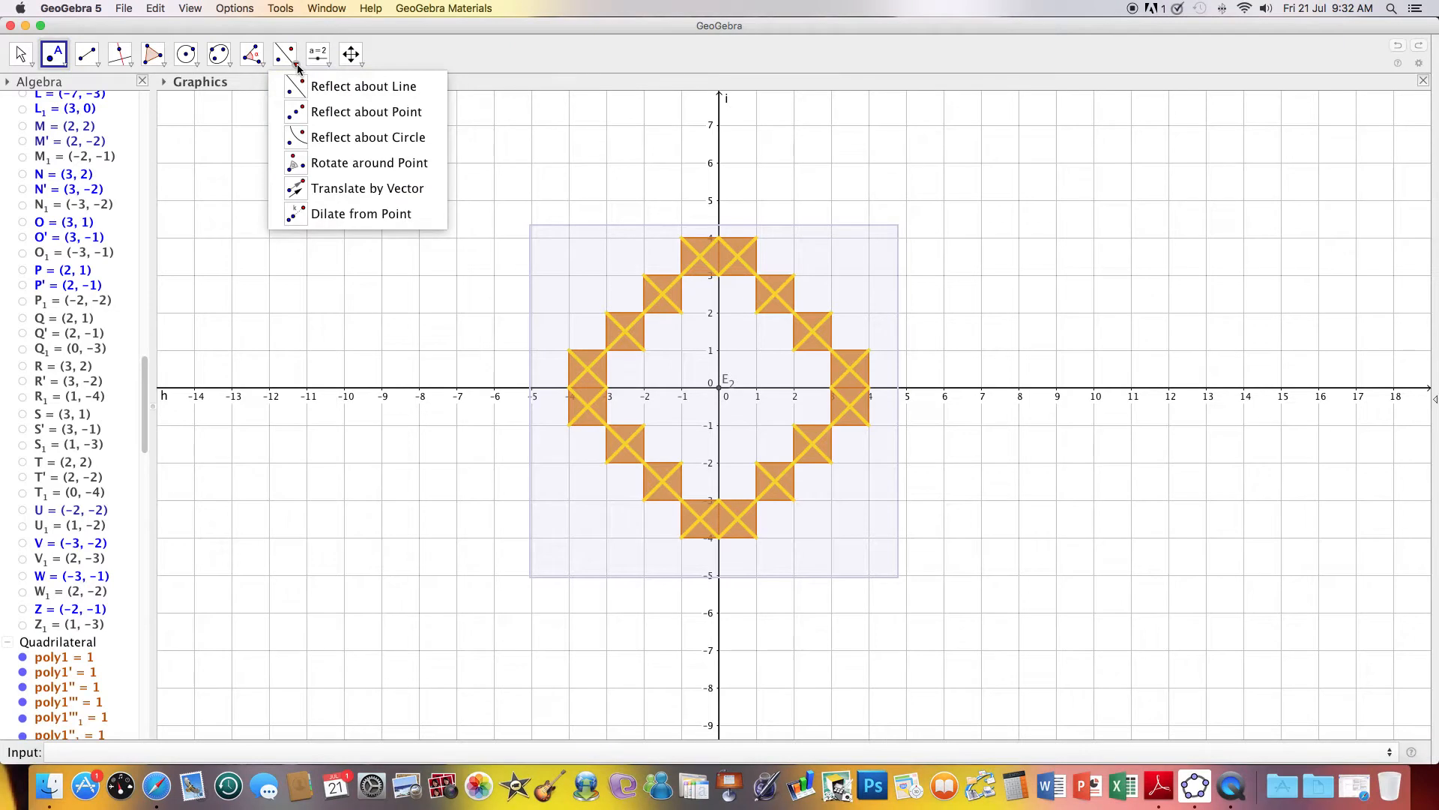
pyautogui.click(313, 169)
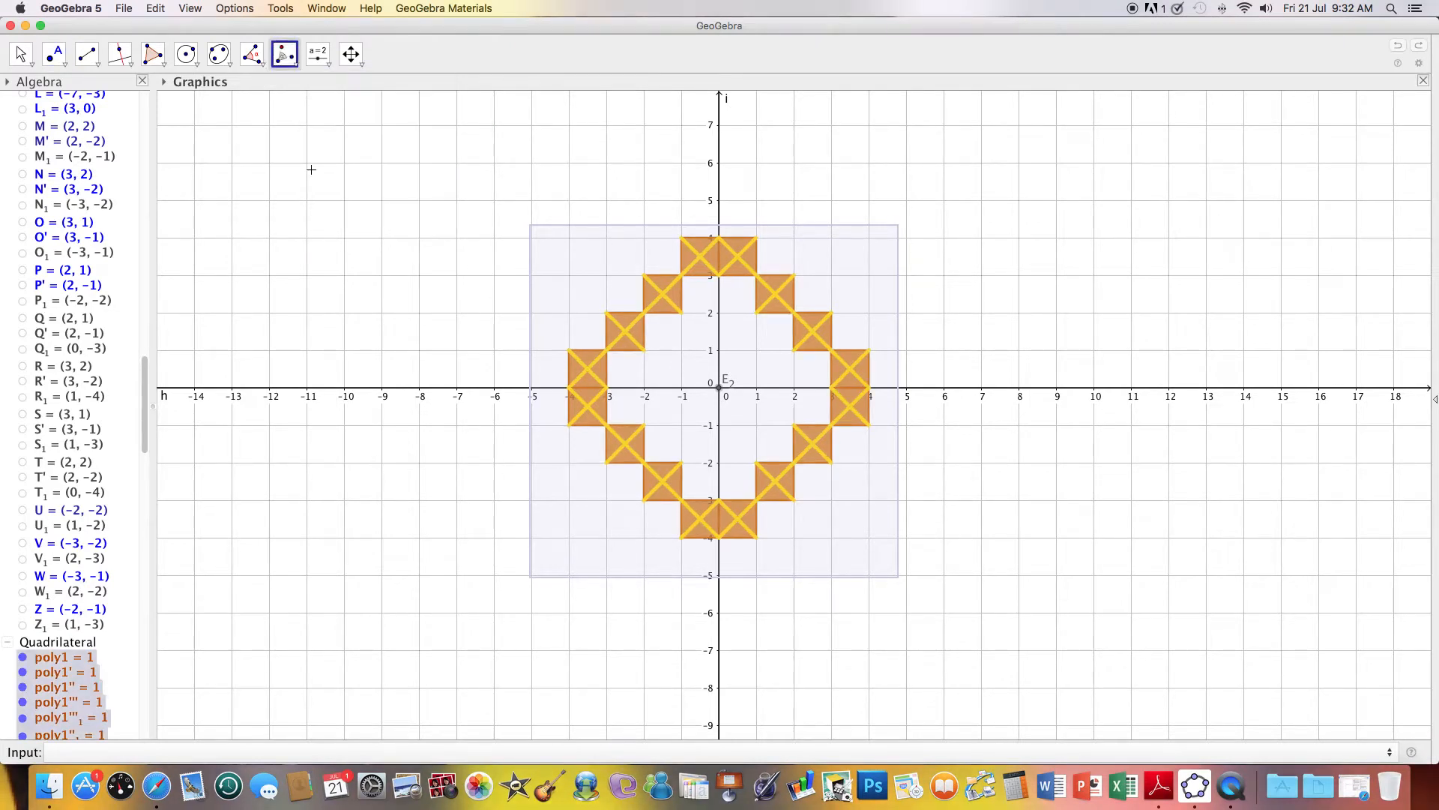
pyautogui.click(720, 390)
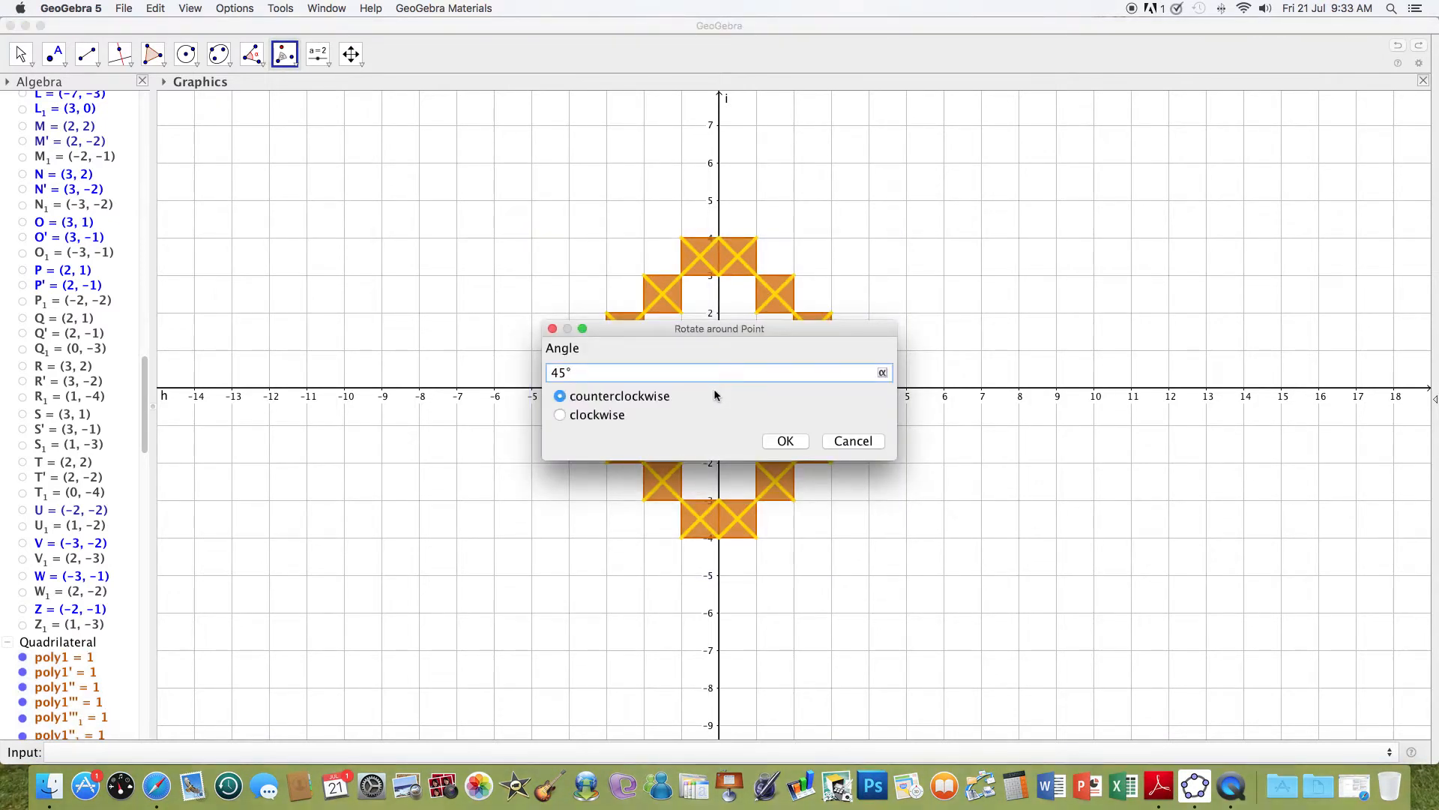
pyautogui.click(562, 416)
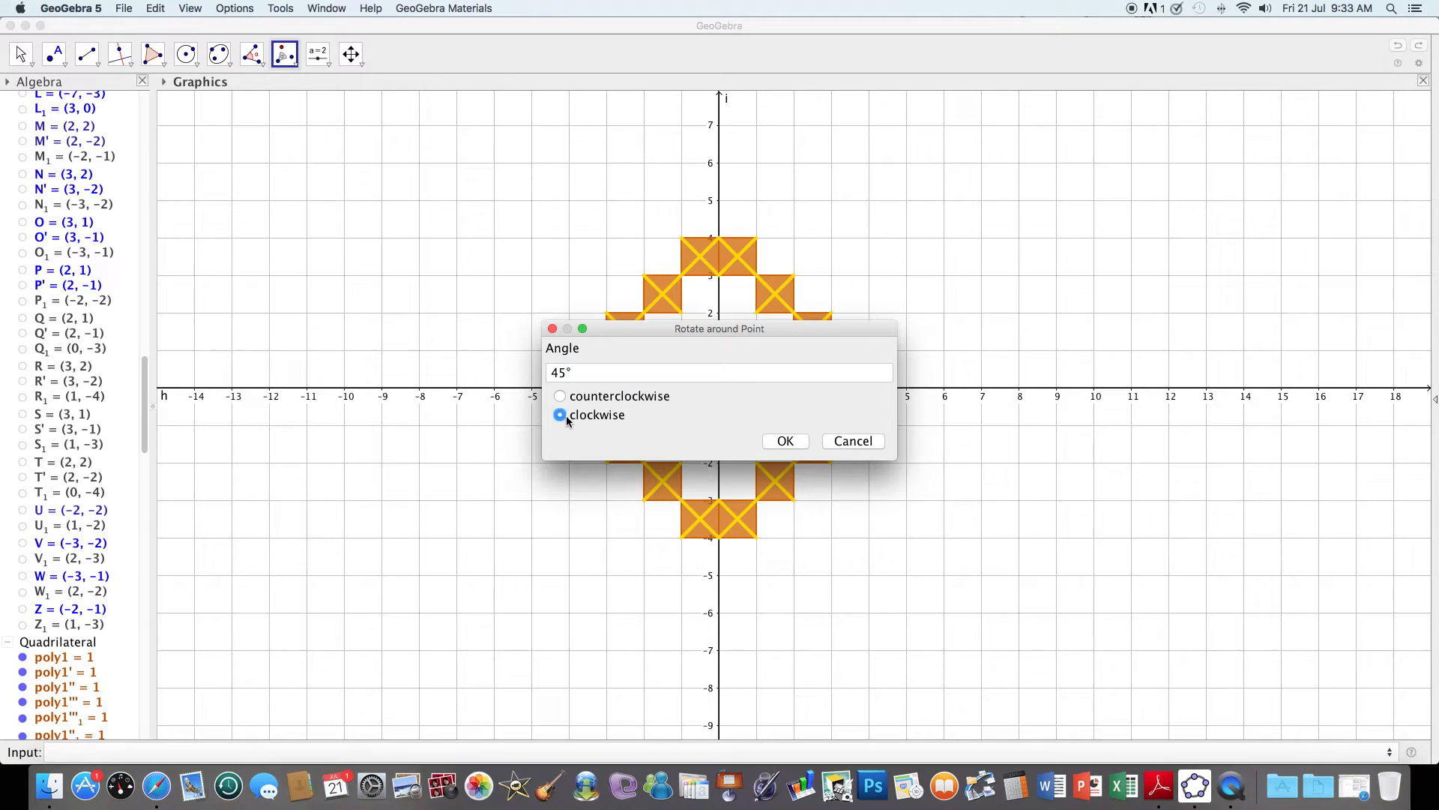
pyautogui.click(786, 442)
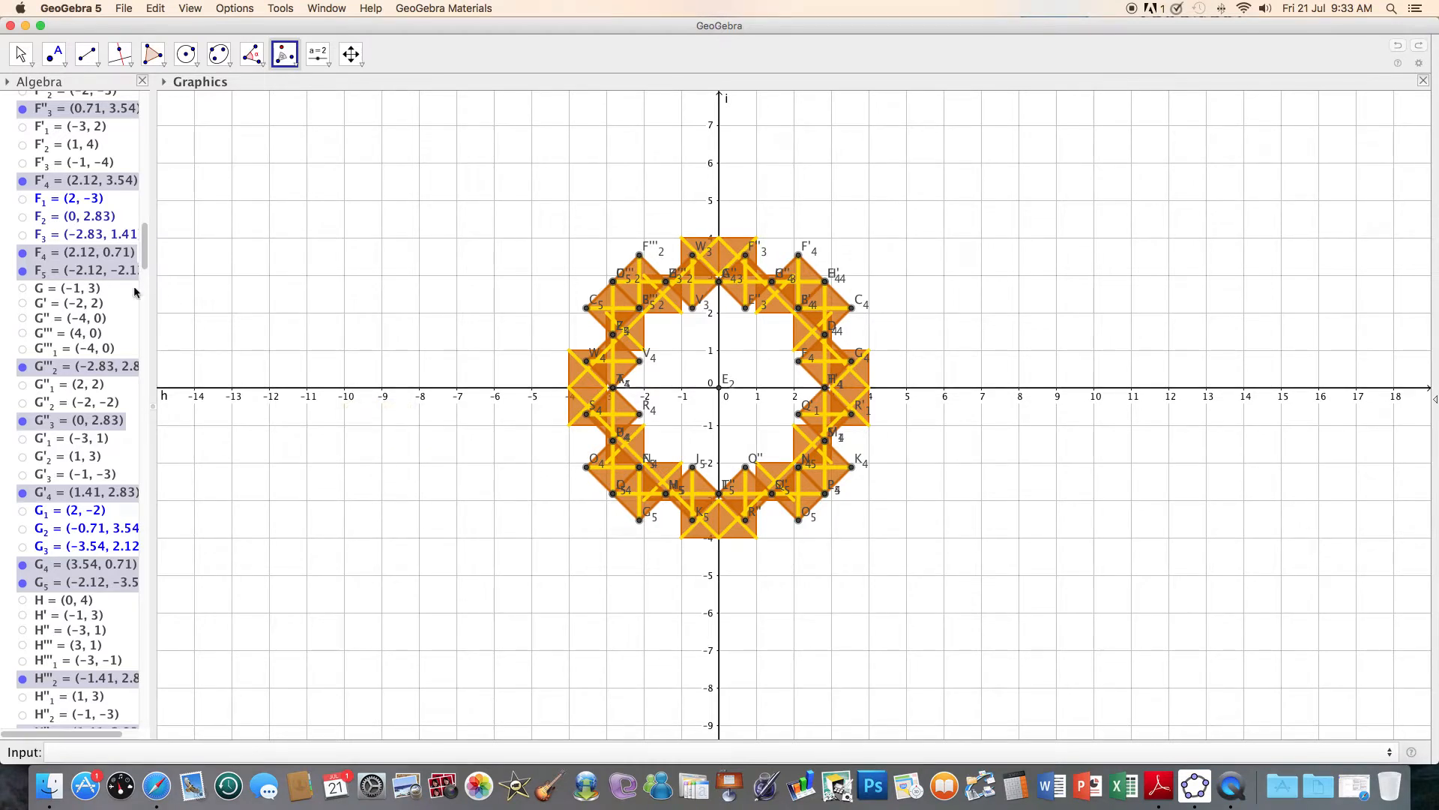
# Hide the rotated points F''₃, F'₄, F₄, F₅, G'''₂ and G''₃.
pyautogui.click(23, 110)
pyautogui.click(22, 182)
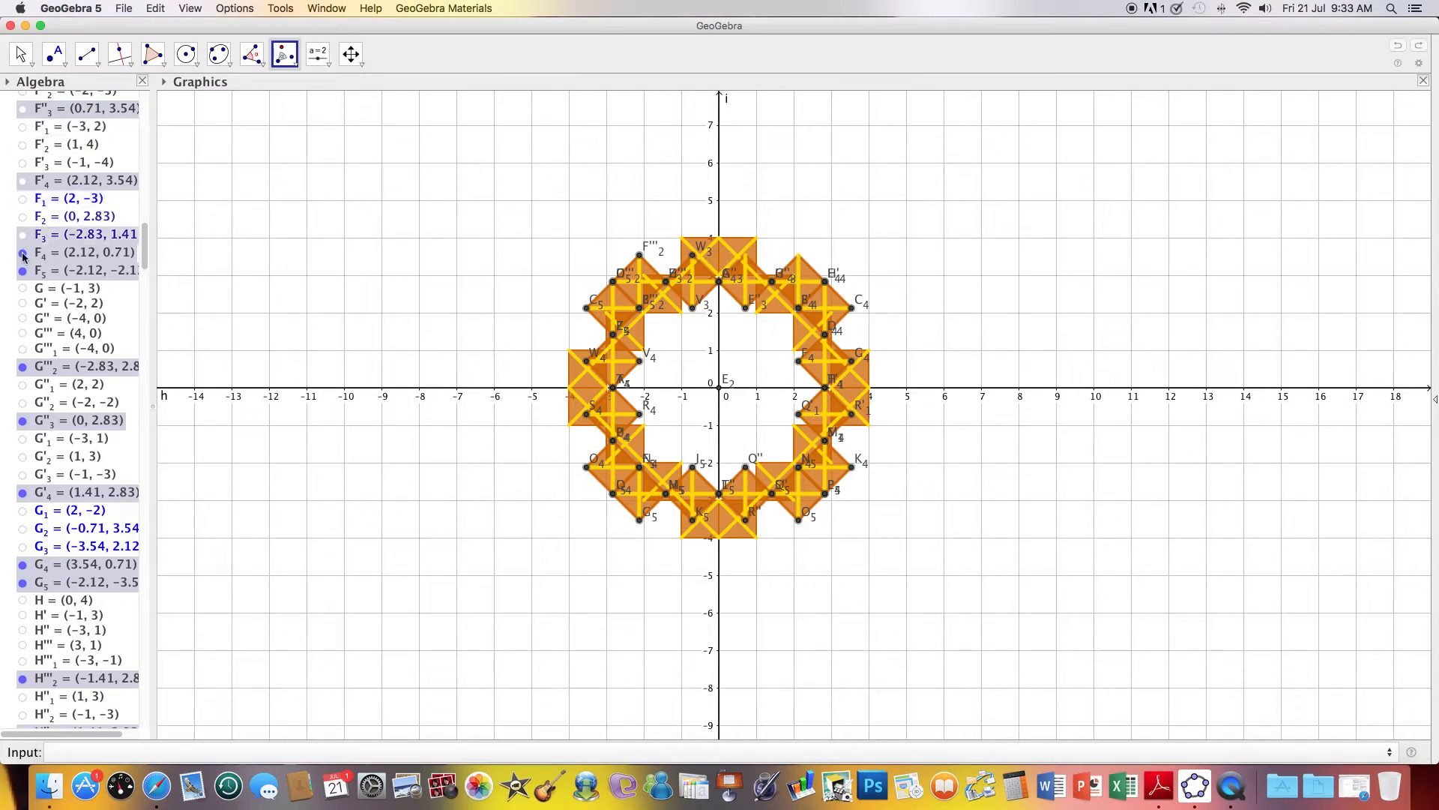
pyautogui.click(23, 253)
pyautogui.click(22, 271)
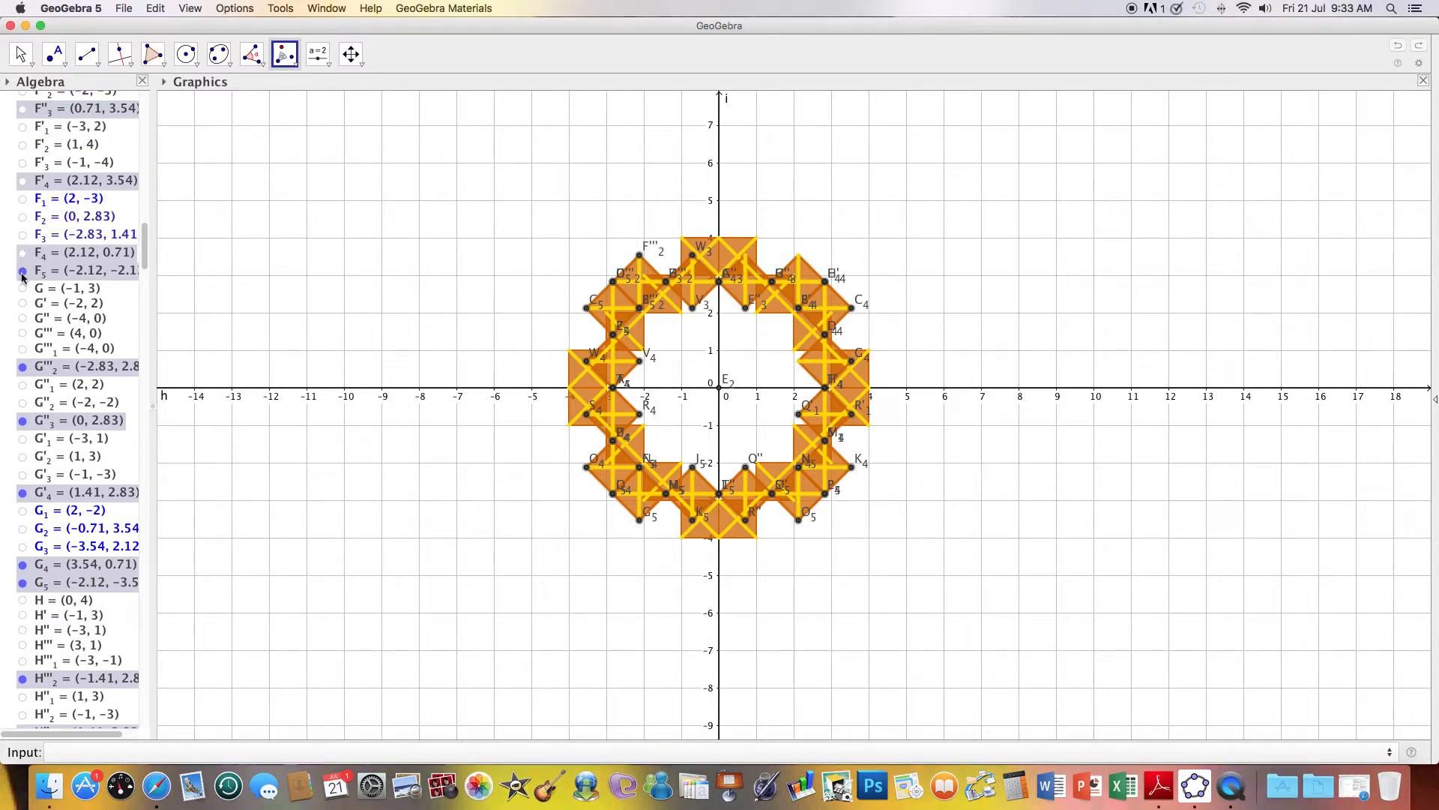
pyautogui.click(22, 367)
pyautogui.click(24, 421)
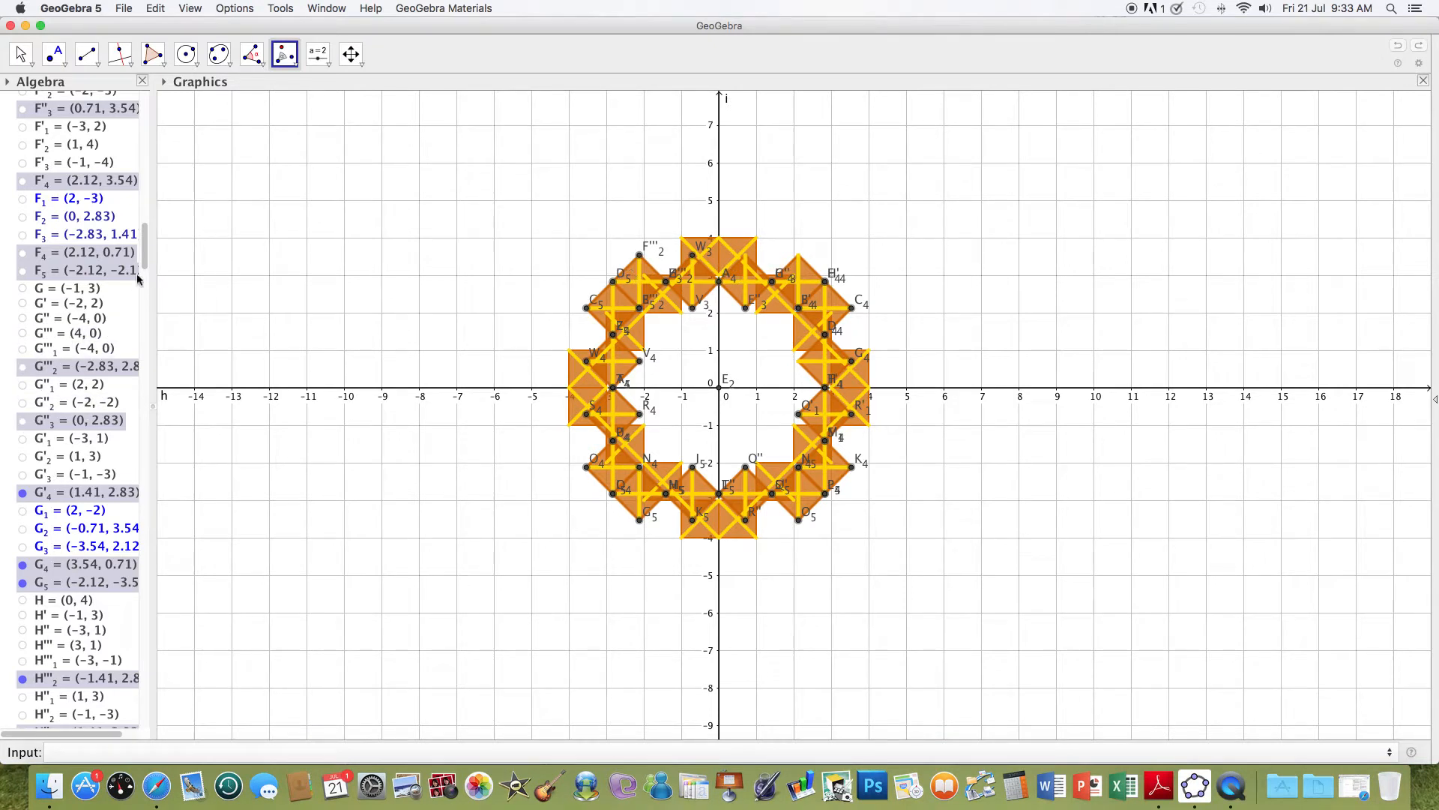
# Hide the rotated points F'''₂, E₄ and E₅ and the rotation centre E₂.
pyautogui.scroll(5, 145, 267)
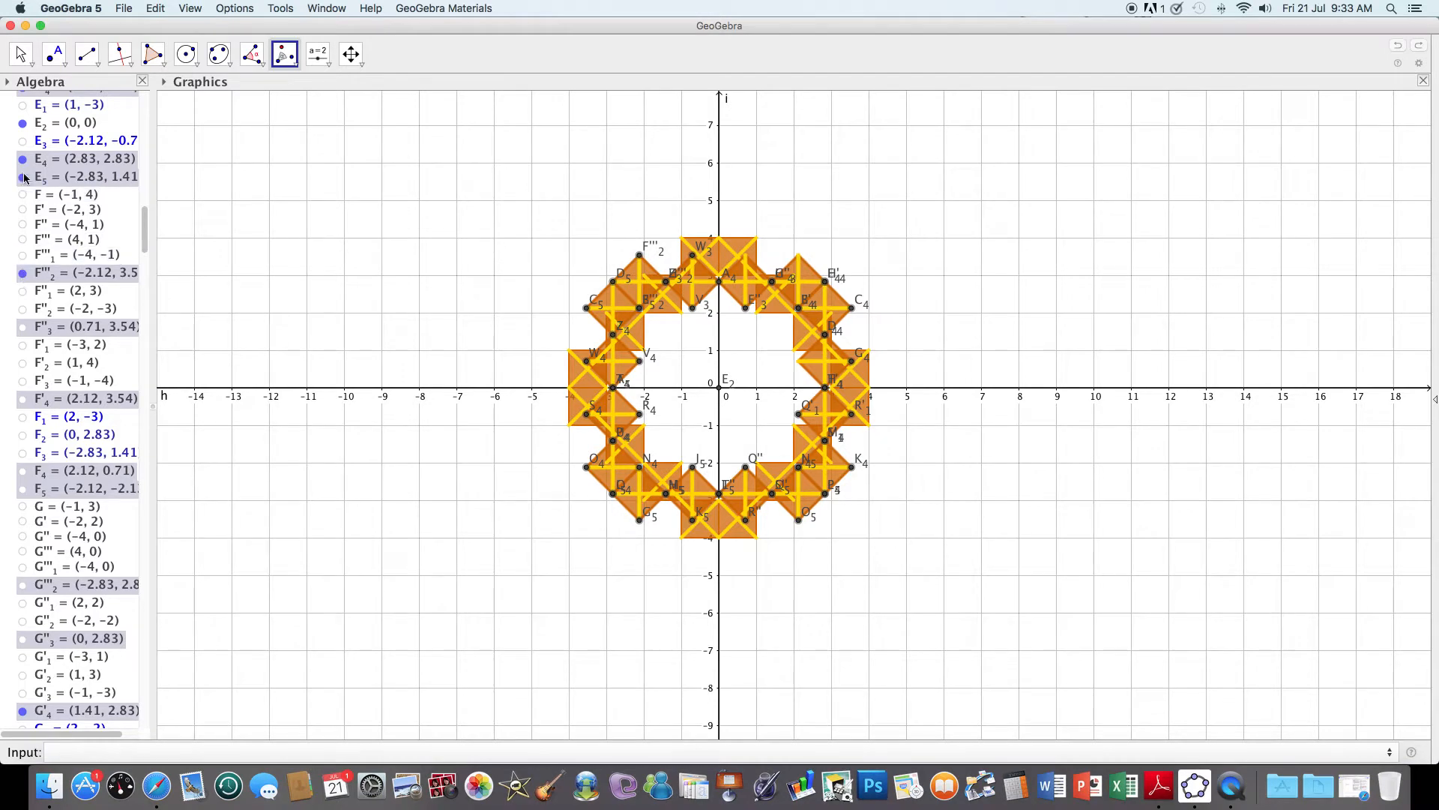
pyautogui.click(22, 273)
pyautogui.click(22, 123)
pyautogui.click(23, 159)
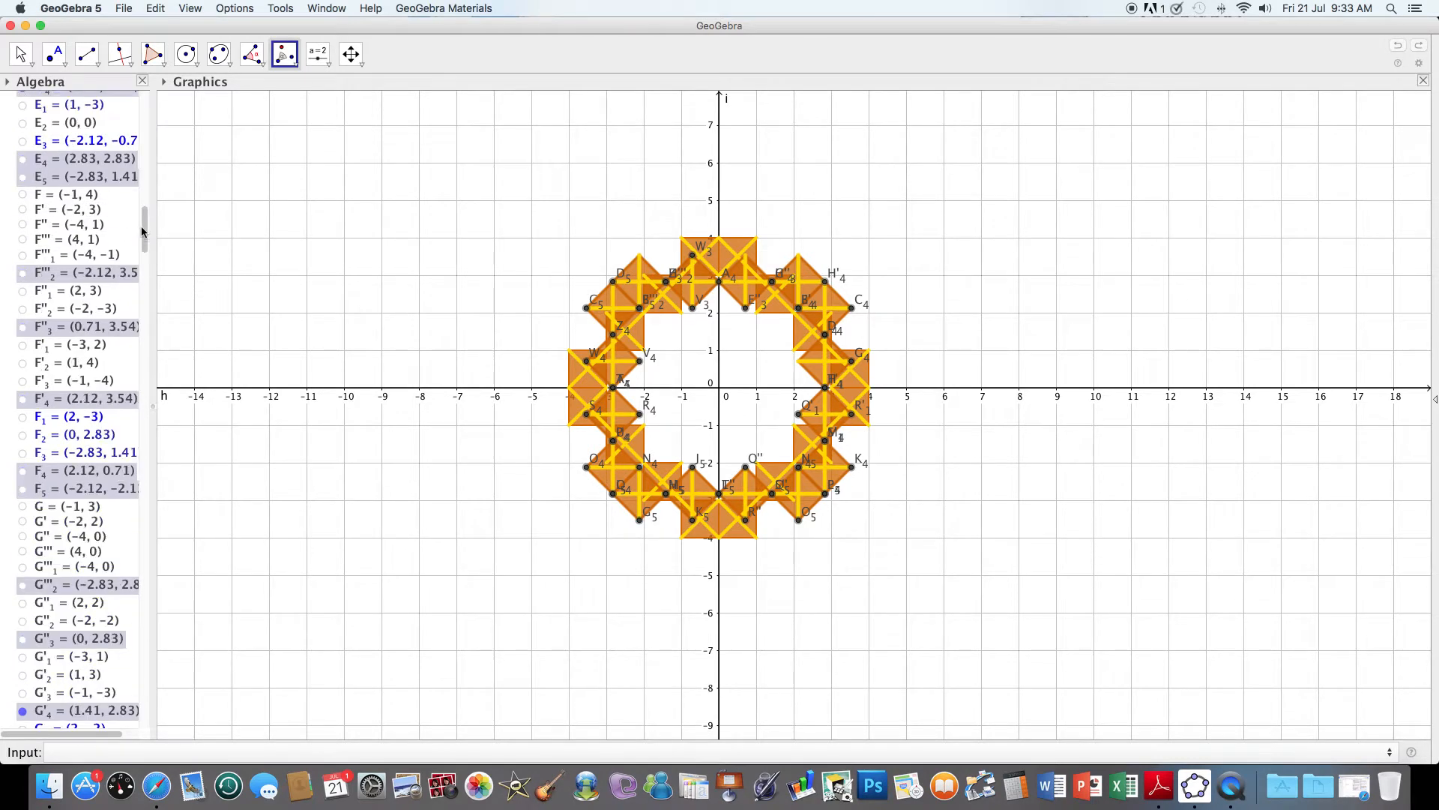
# Hide the rotated points C₄, C₅, B₄ and B₅.
pyautogui.scroll(10, 143, 218)
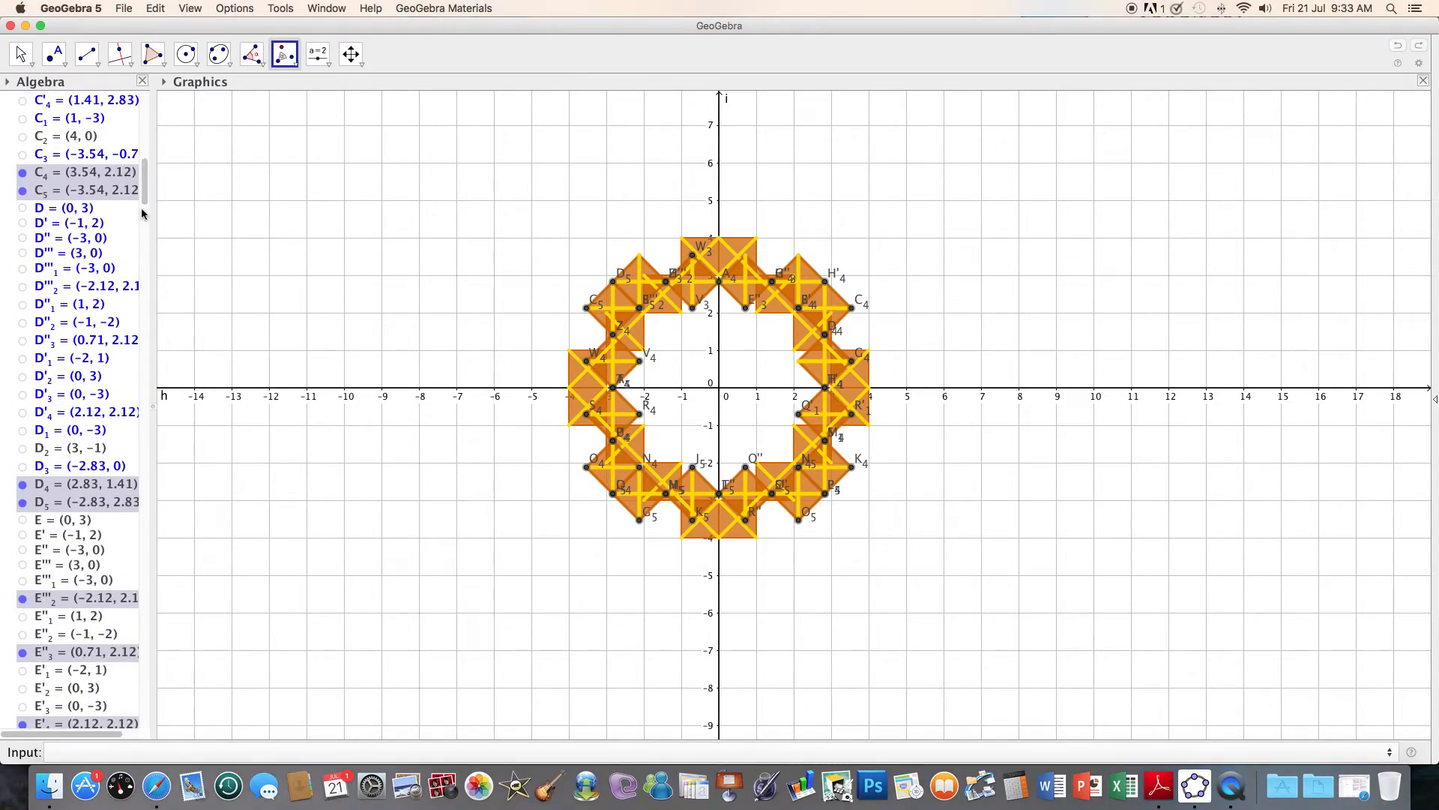
pyautogui.click(22, 173)
pyautogui.click(22, 190)
pyautogui.scroll(10, 145, 191)
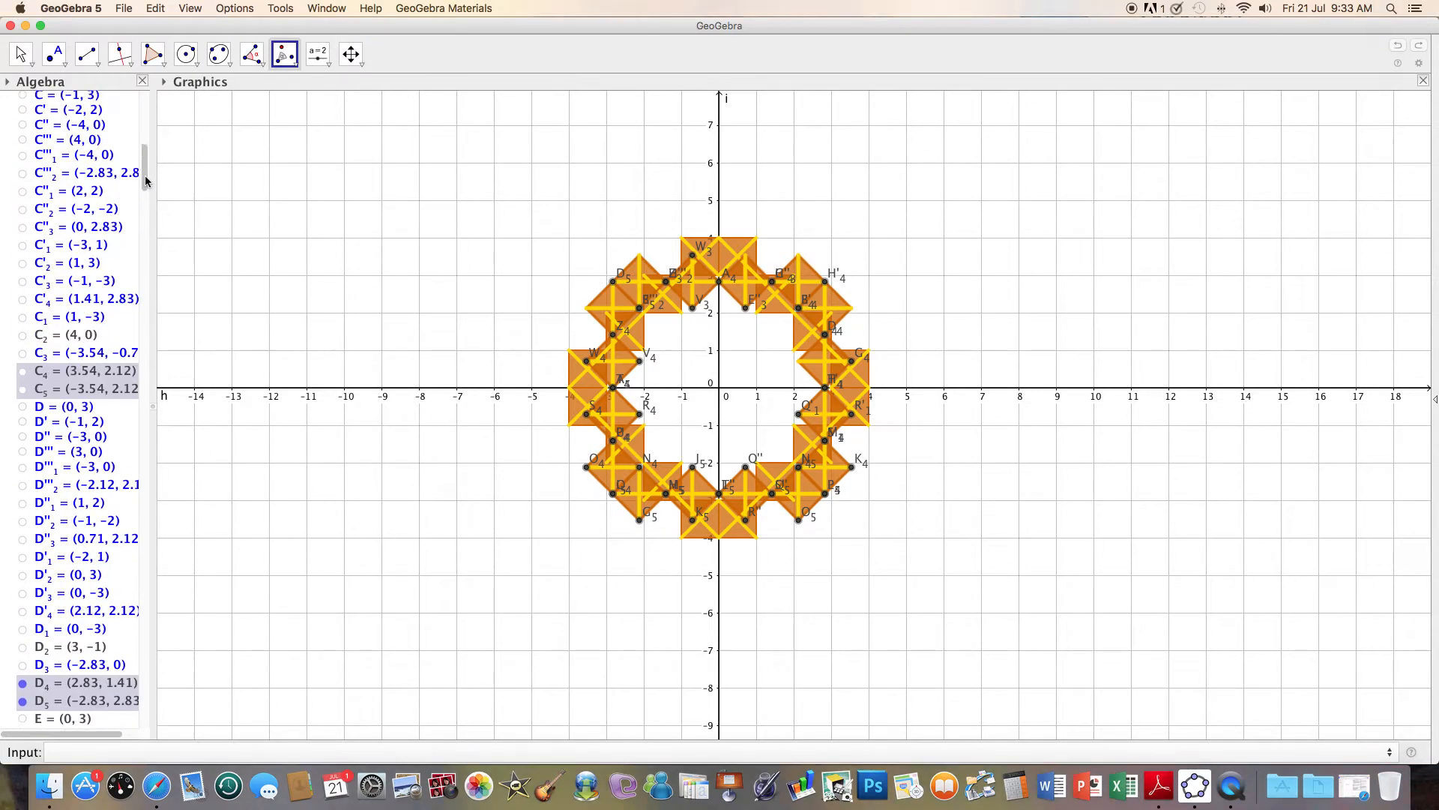
pyautogui.click(22, 198)
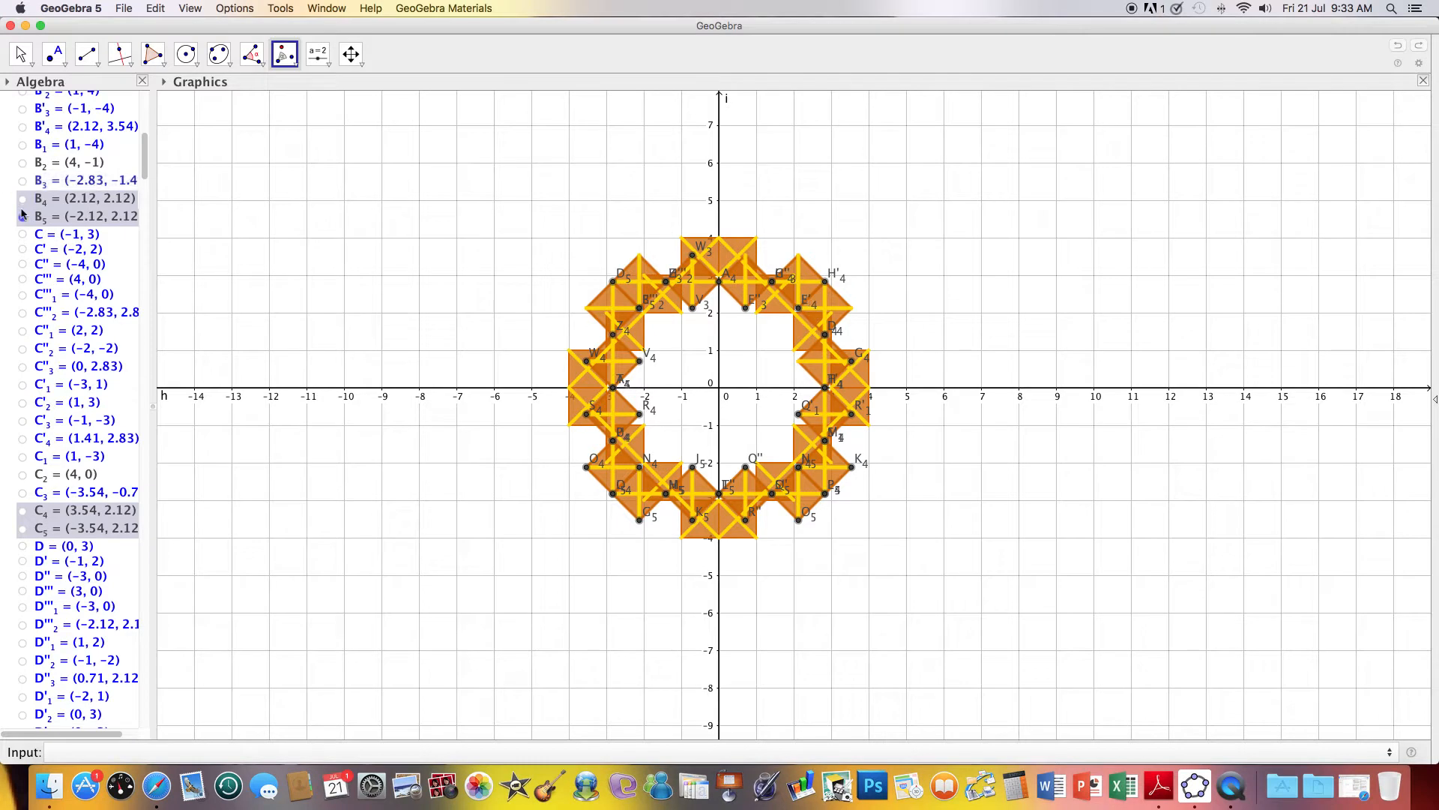
# Hide the rotated points A₄, A₅, E''₃ and E'₄.
pyautogui.moveTo(146, 166); pyautogui.dragTo(146, 135)
pyautogui.click(23, 294)
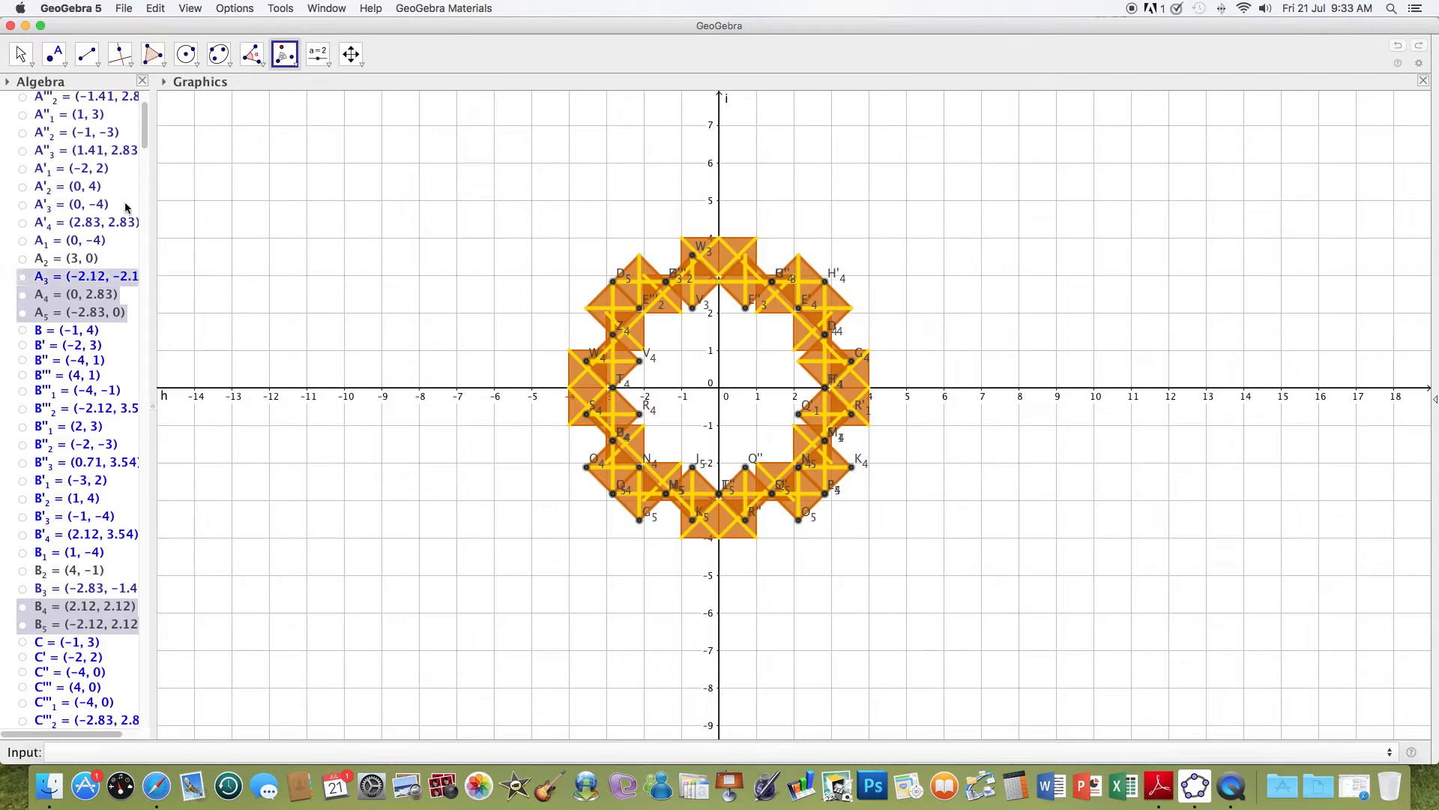
pyautogui.moveTo(146, 141); pyautogui.dragTo(143, 225)
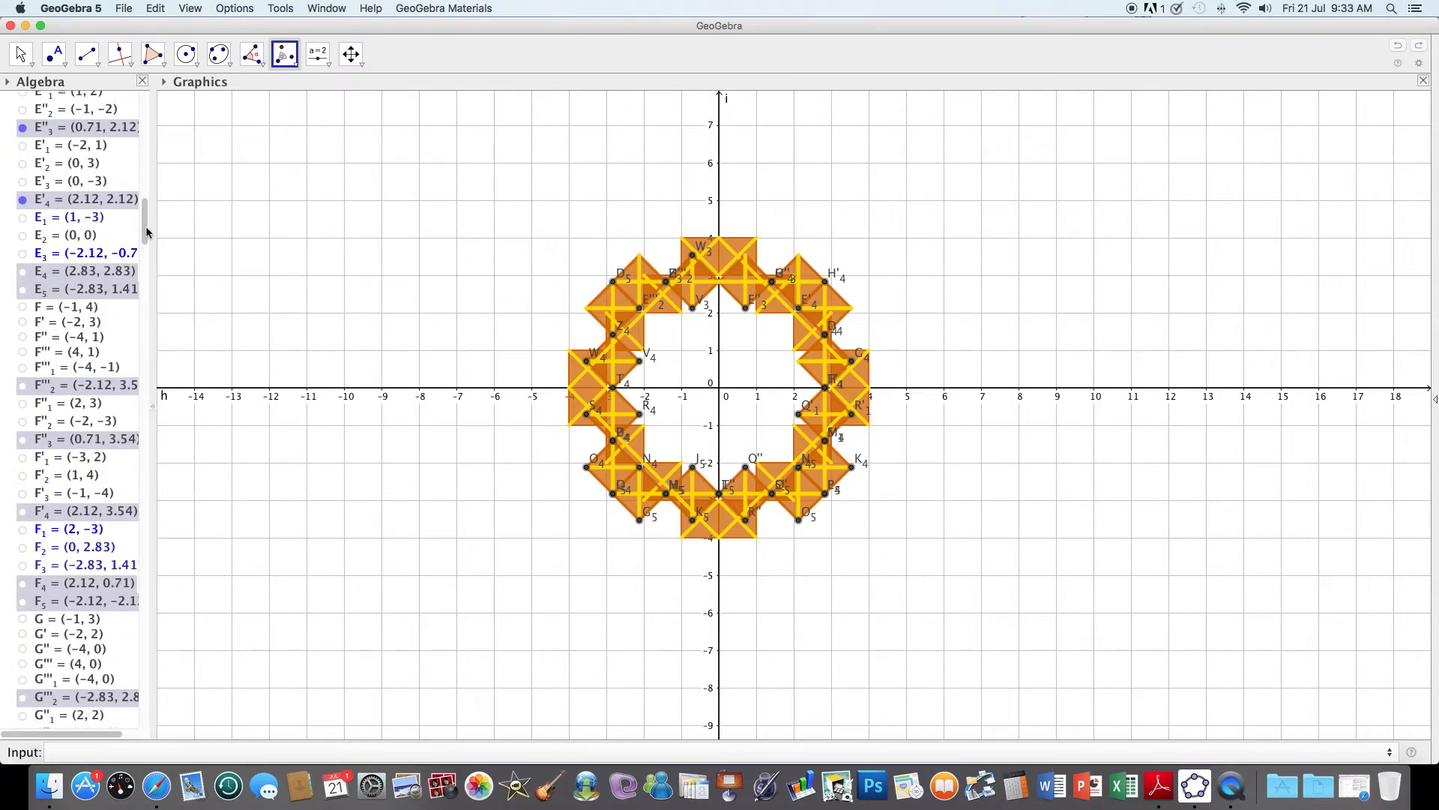
pyautogui.click(22, 201)
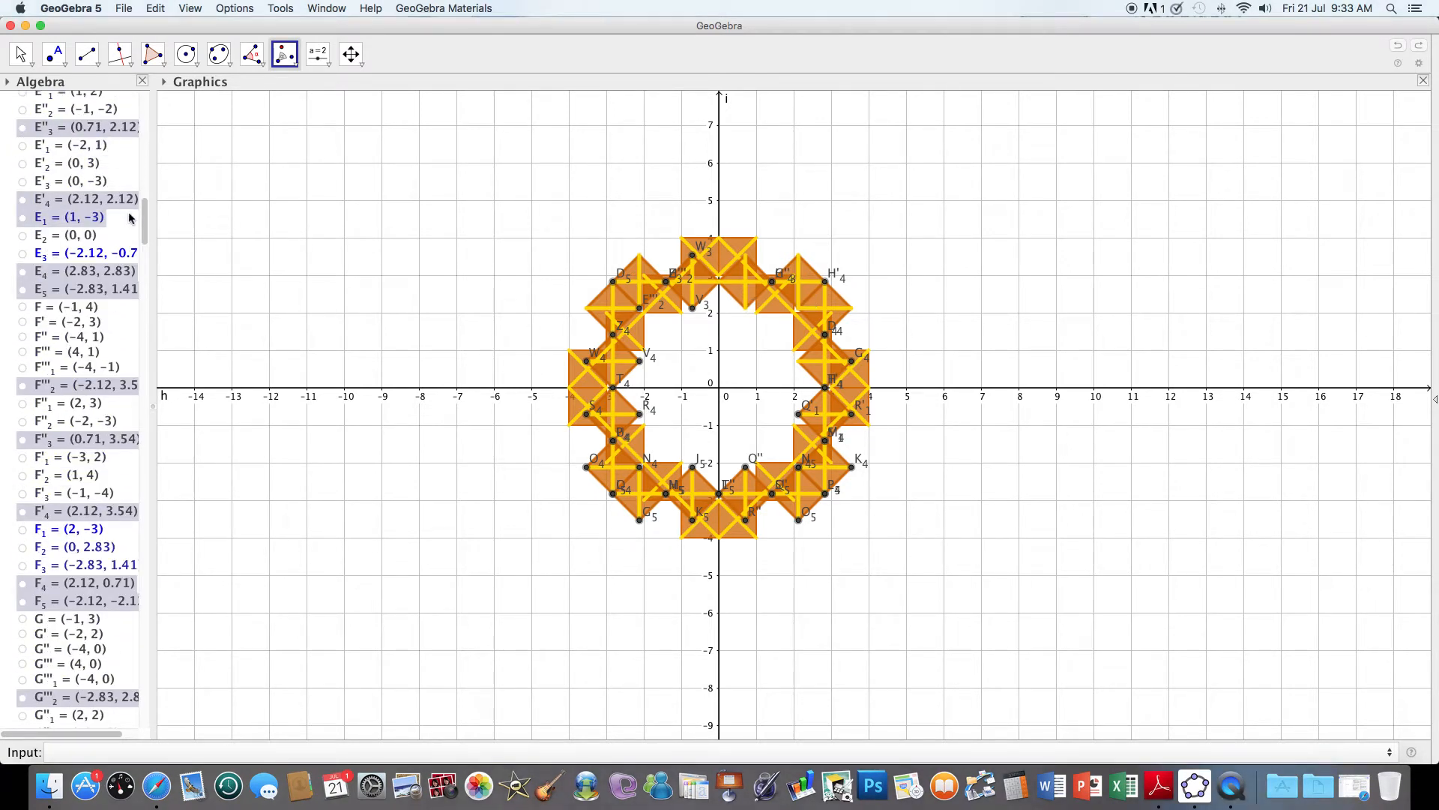
# Hide the rotated points G'₄, G₄, G₅, H'''₂, H''₃, H'₄, H₄, H₅ and I₄.
pyautogui.moveTo(145, 216); pyautogui.dragTo(144, 270)
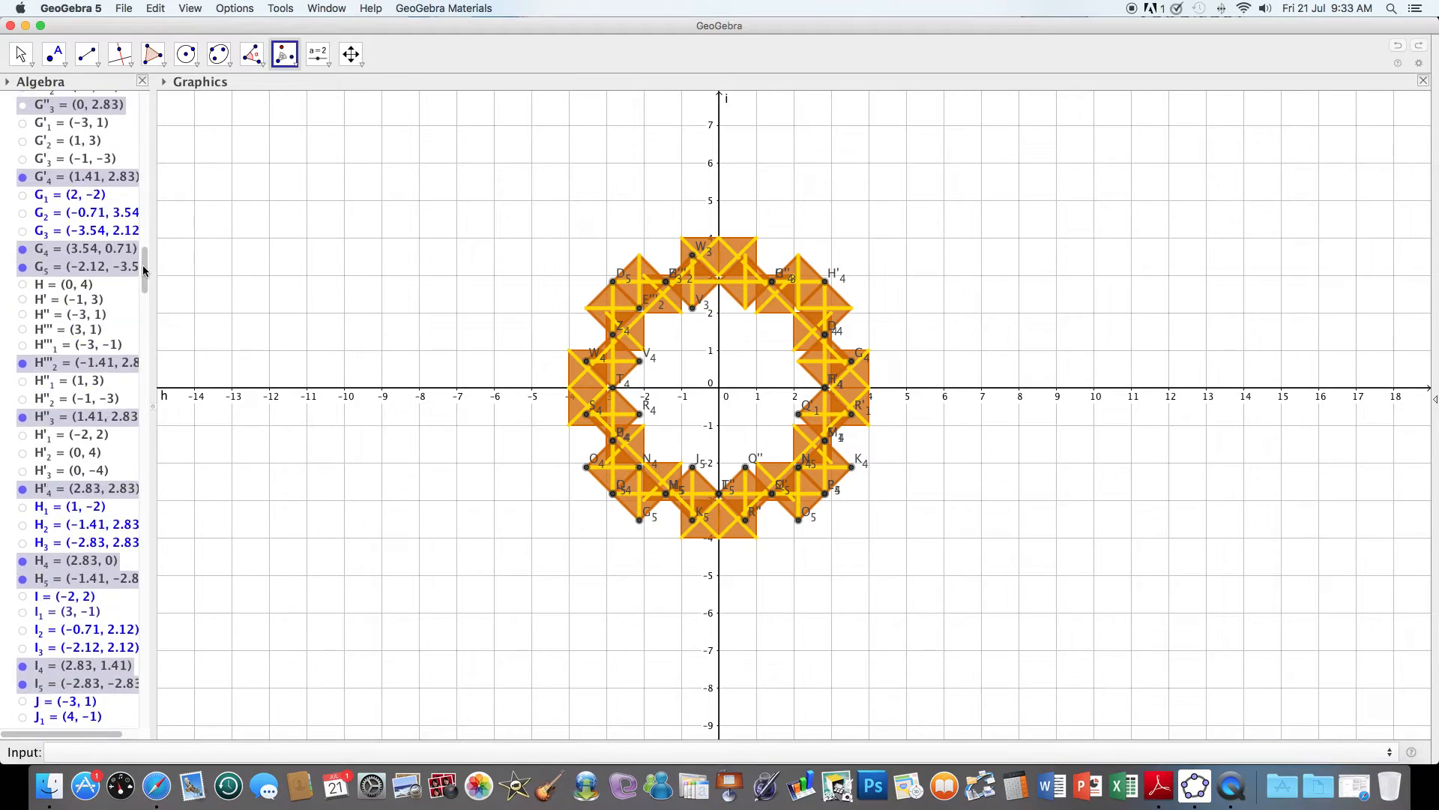
pyautogui.click(24, 178)
pyautogui.click(22, 249)
pyautogui.click(23, 267)
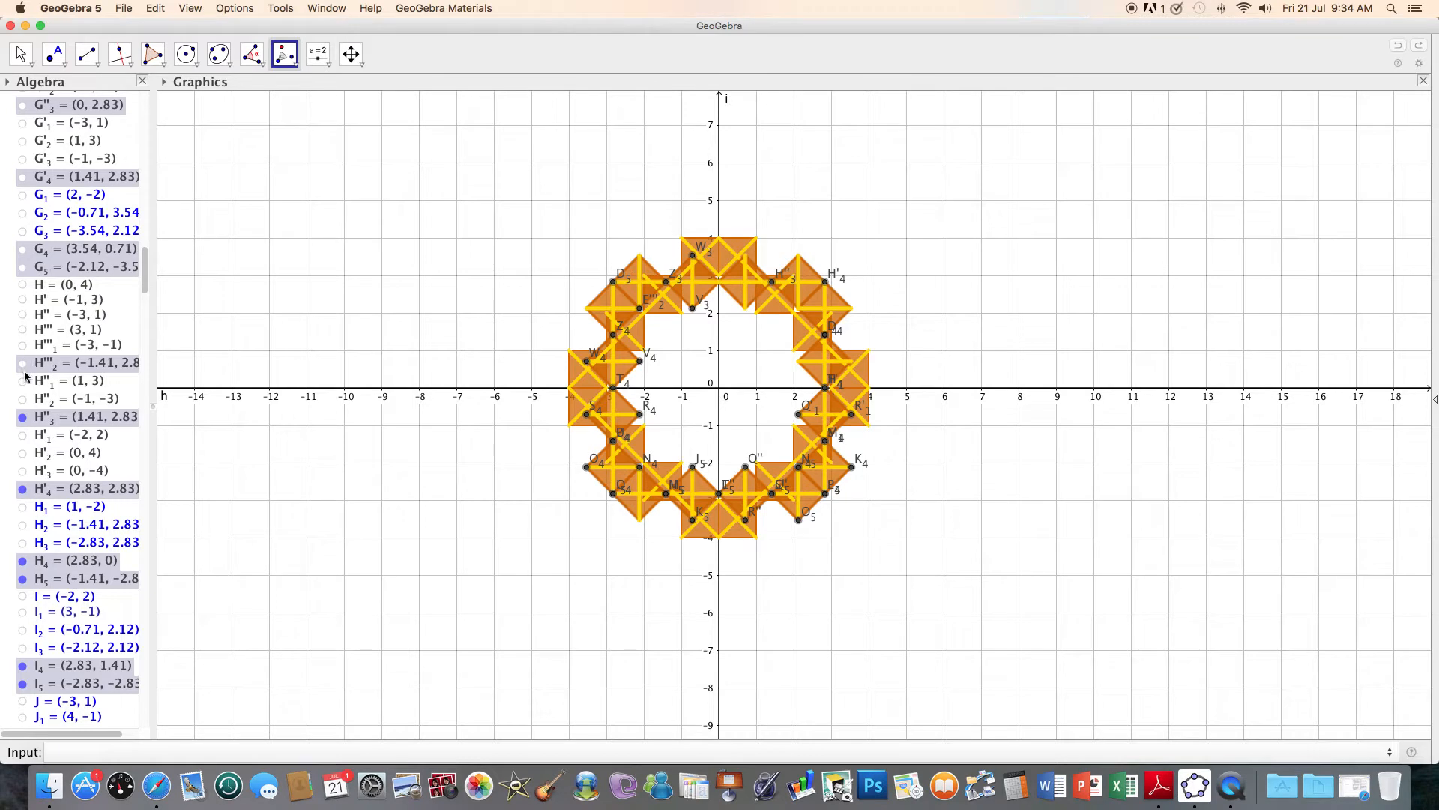
pyautogui.click(23, 417)
pyautogui.click(23, 560)
pyautogui.click(23, 579)
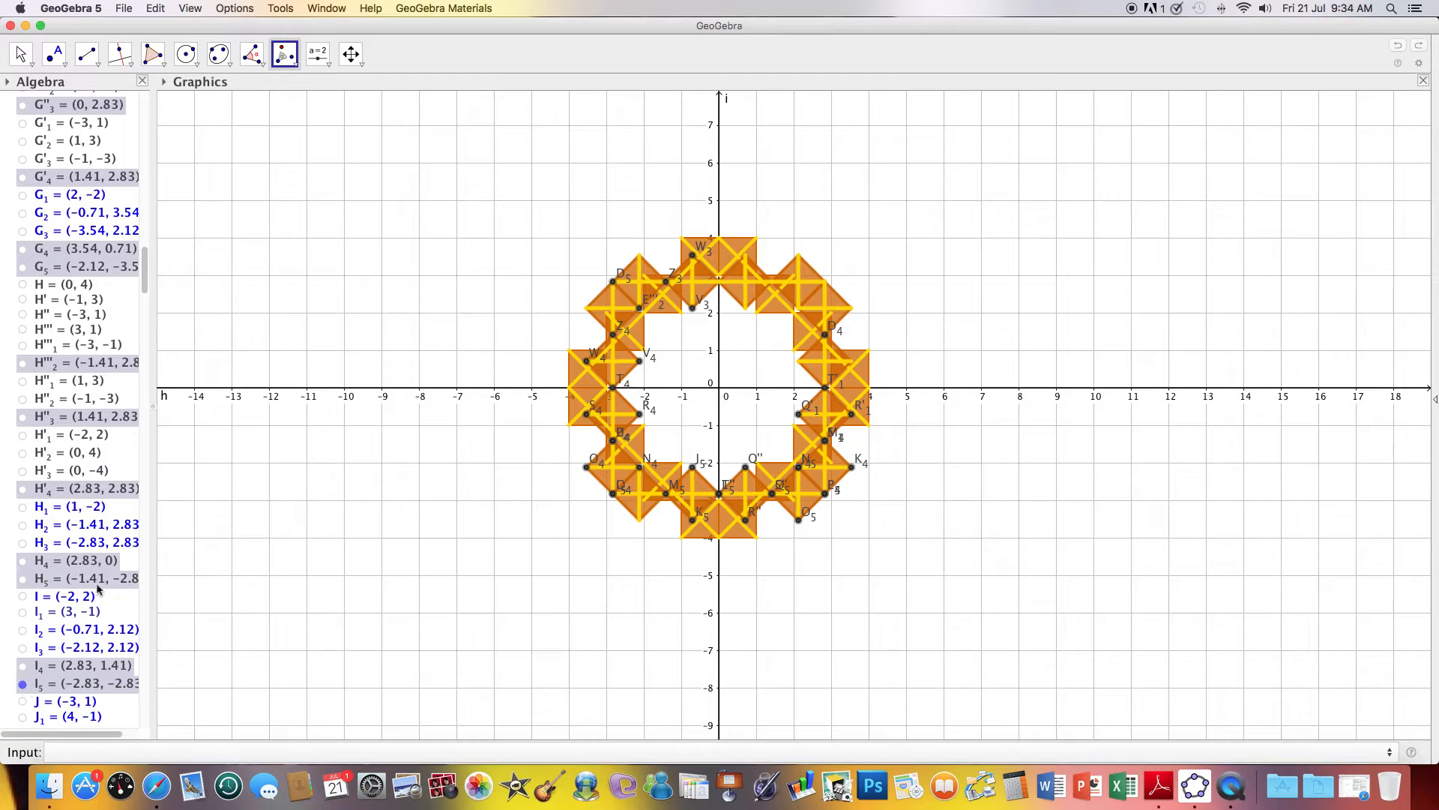
# Hide the rotated points I₅, J₄, J₅, K₄, K₅, L₄ and L₅.
pyautogui.moveTo(148, 270); pyautogui.dragTo(144, 283)
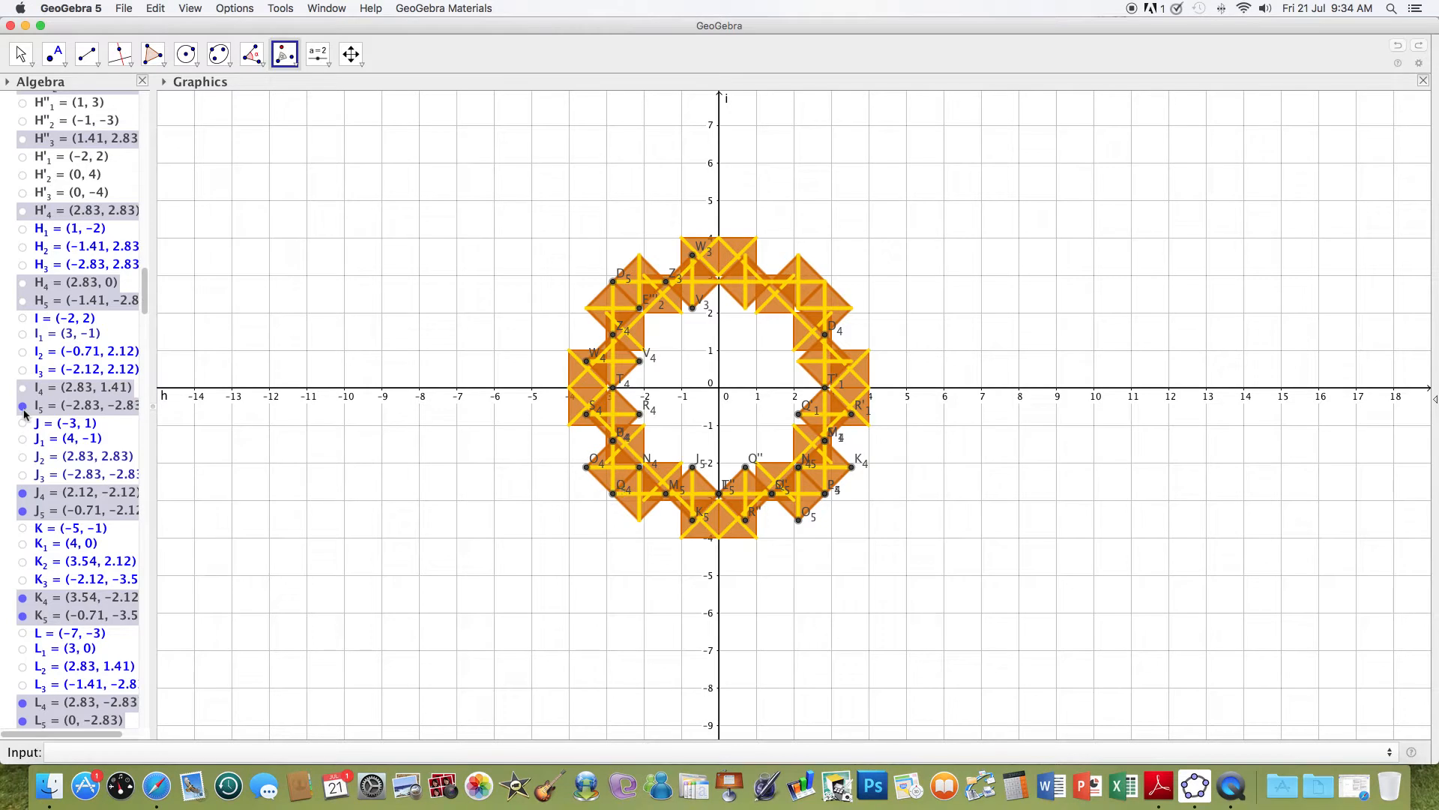
pyautogui.click(23, 493)
pyautogui.click(24, 510)
pyautogui.click(24, 597)
pyautogui.click(23, 616)
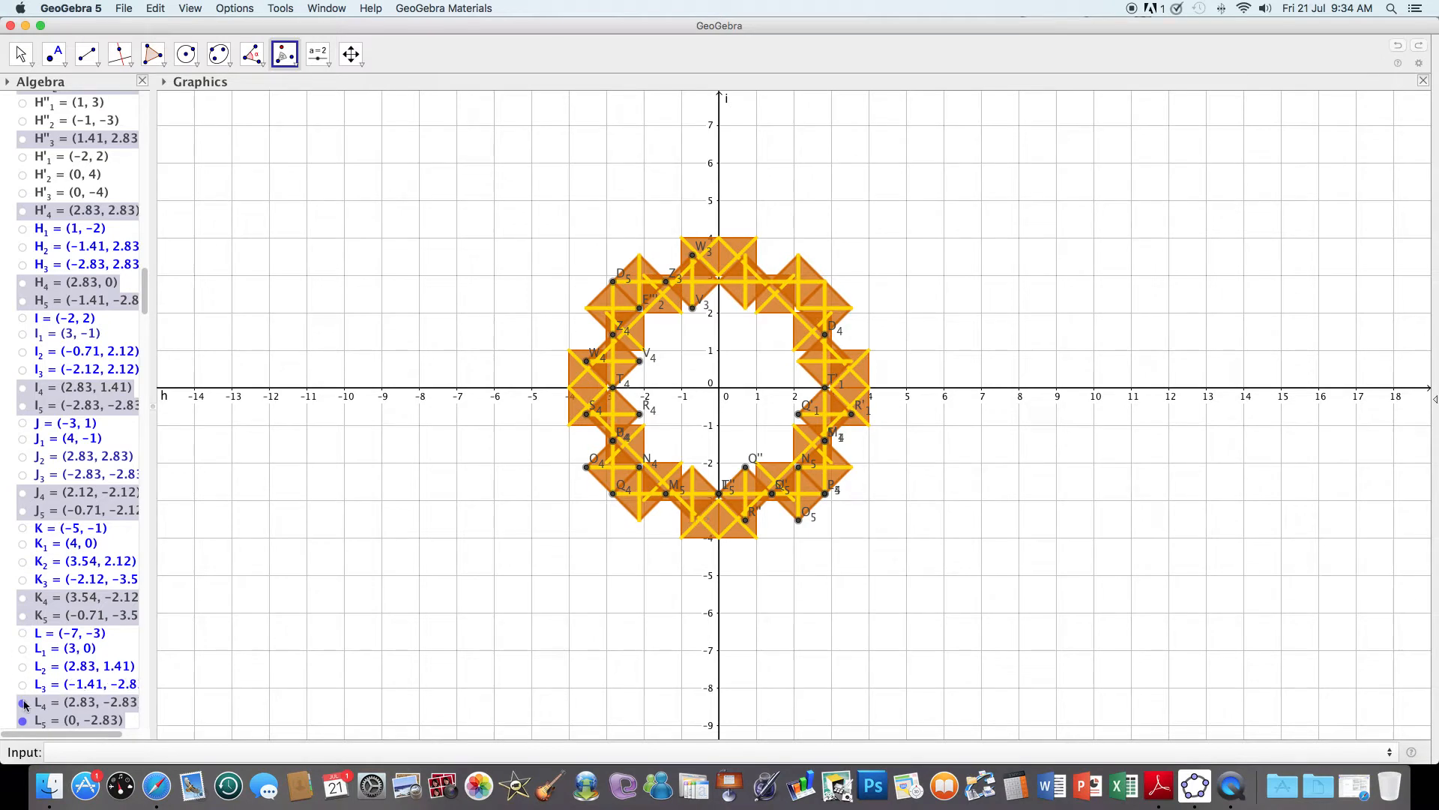
pyautogui.click(23, 721)
# Hide the rotated points M₄, M₅, N₄ and N₅.
pyautogui.moveTo(145, 299); pyautogui.dragTo(145, 326)
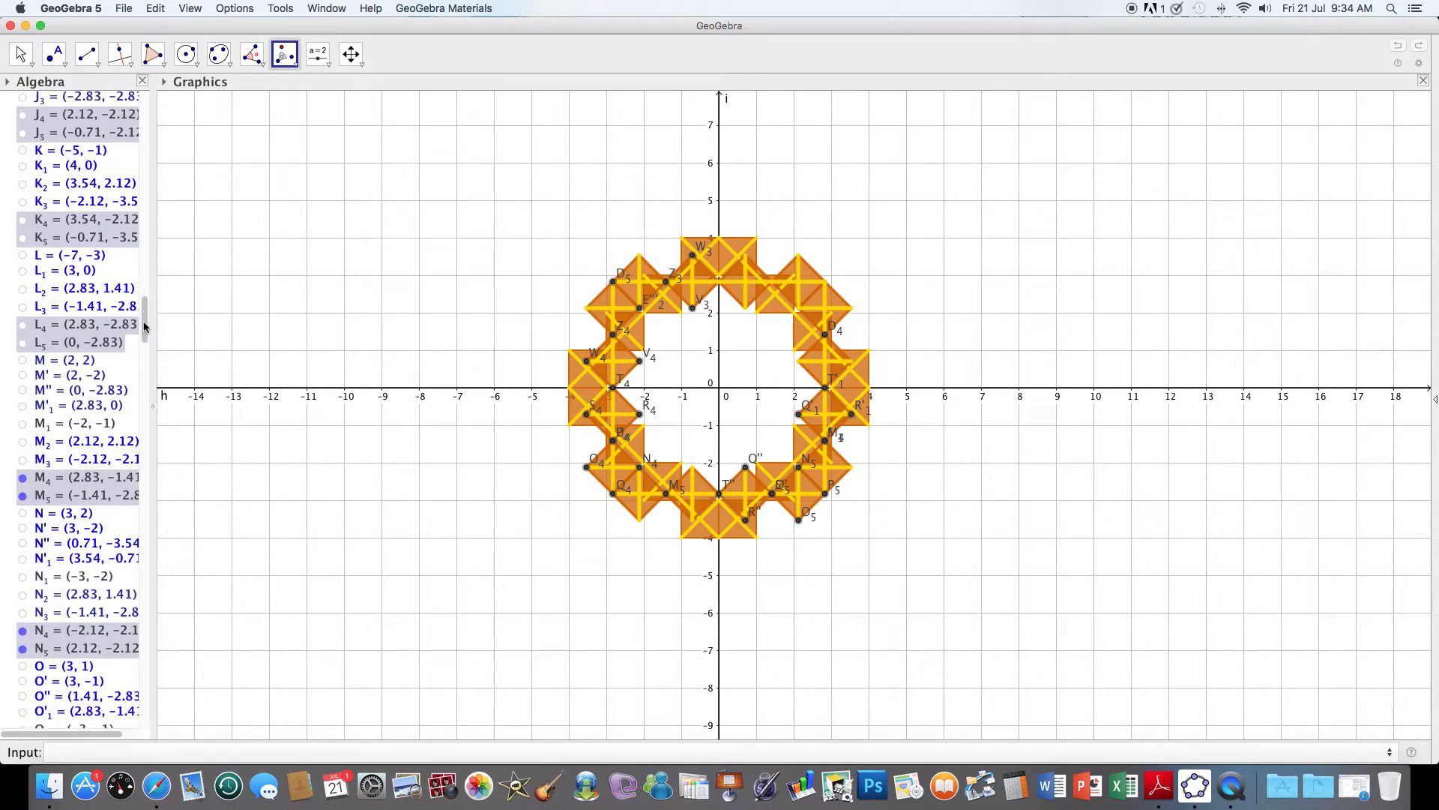
pyautogui.click(23, 478)
pyautogui.click(23, 495)
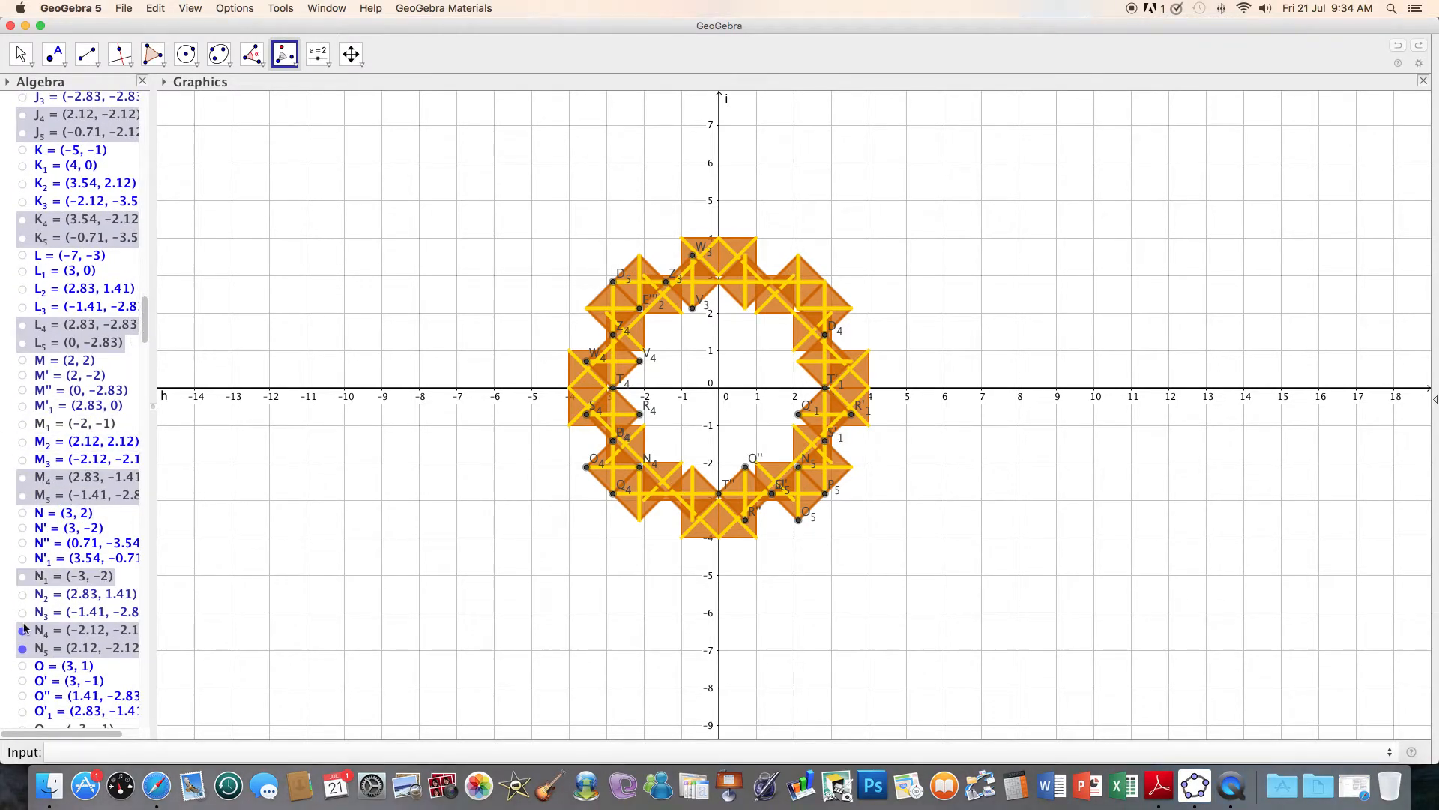
pyautogui.click(23, 630)
pyautogui.click(23, 650)
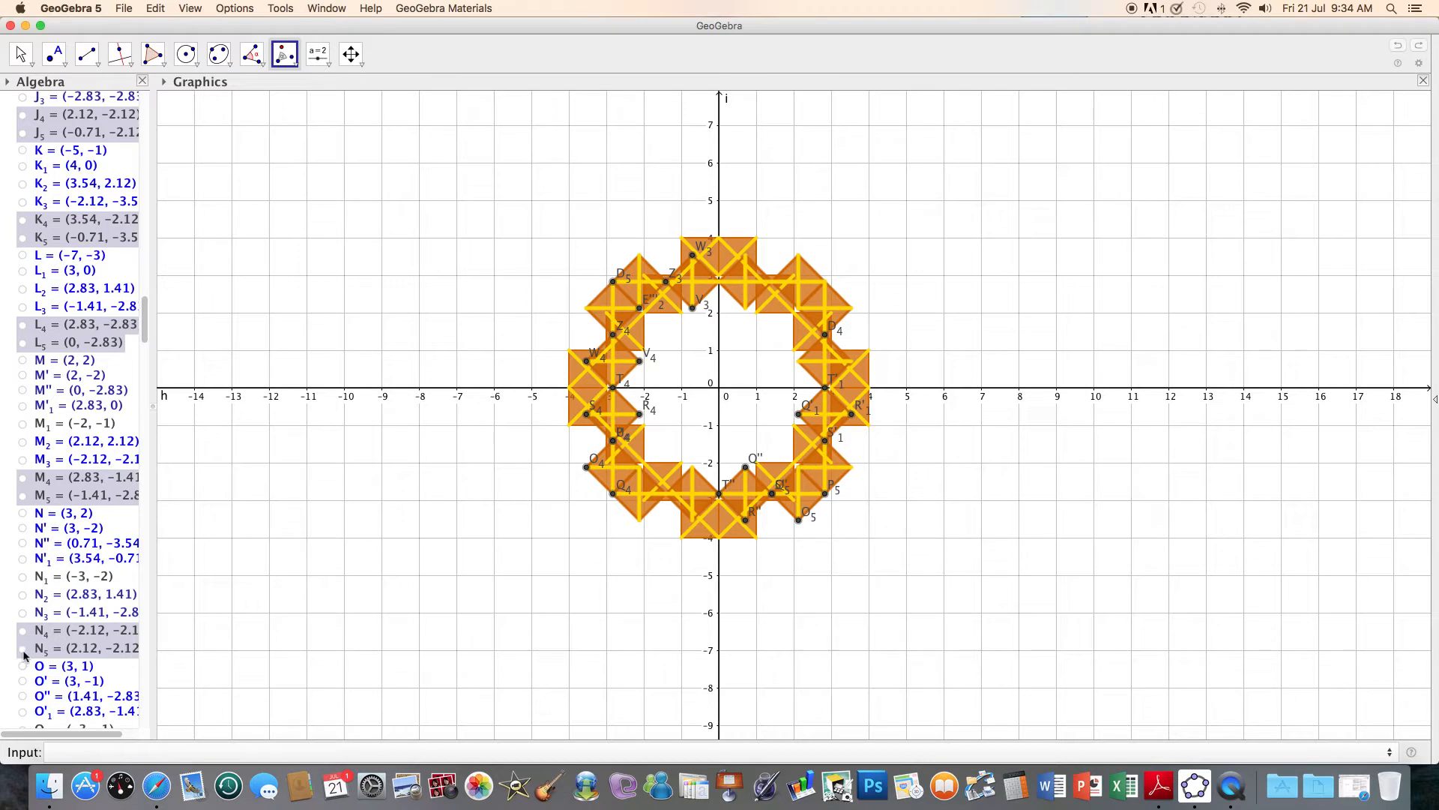
# Hide the rotated points O₄, O₅, P₄ and P₅.
pyautogui.moveTo(144, 328); pyautogui.dragTo(146, 334)
pyautogui.scroll(-5, 145, 334)
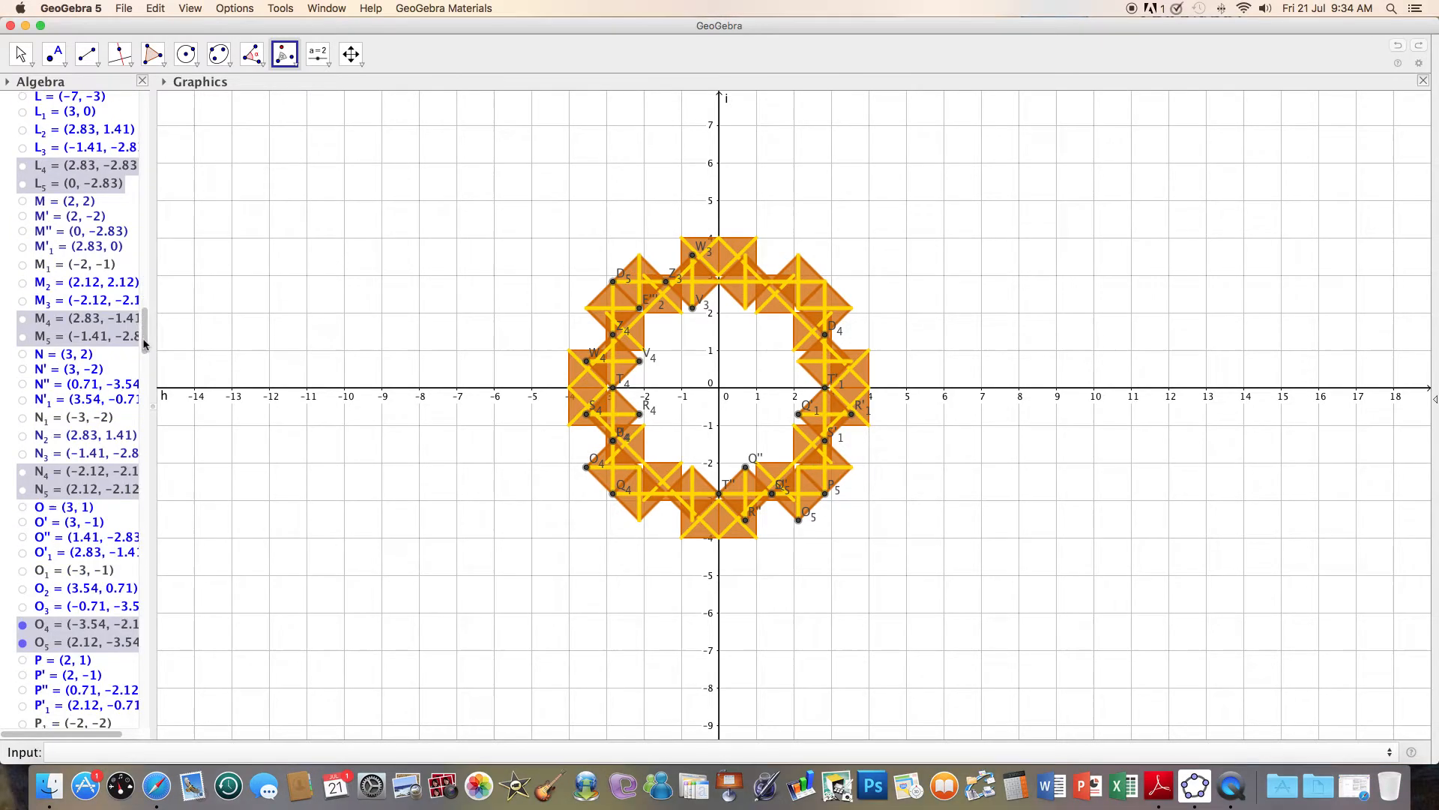
pyautogui.click(23, 595)
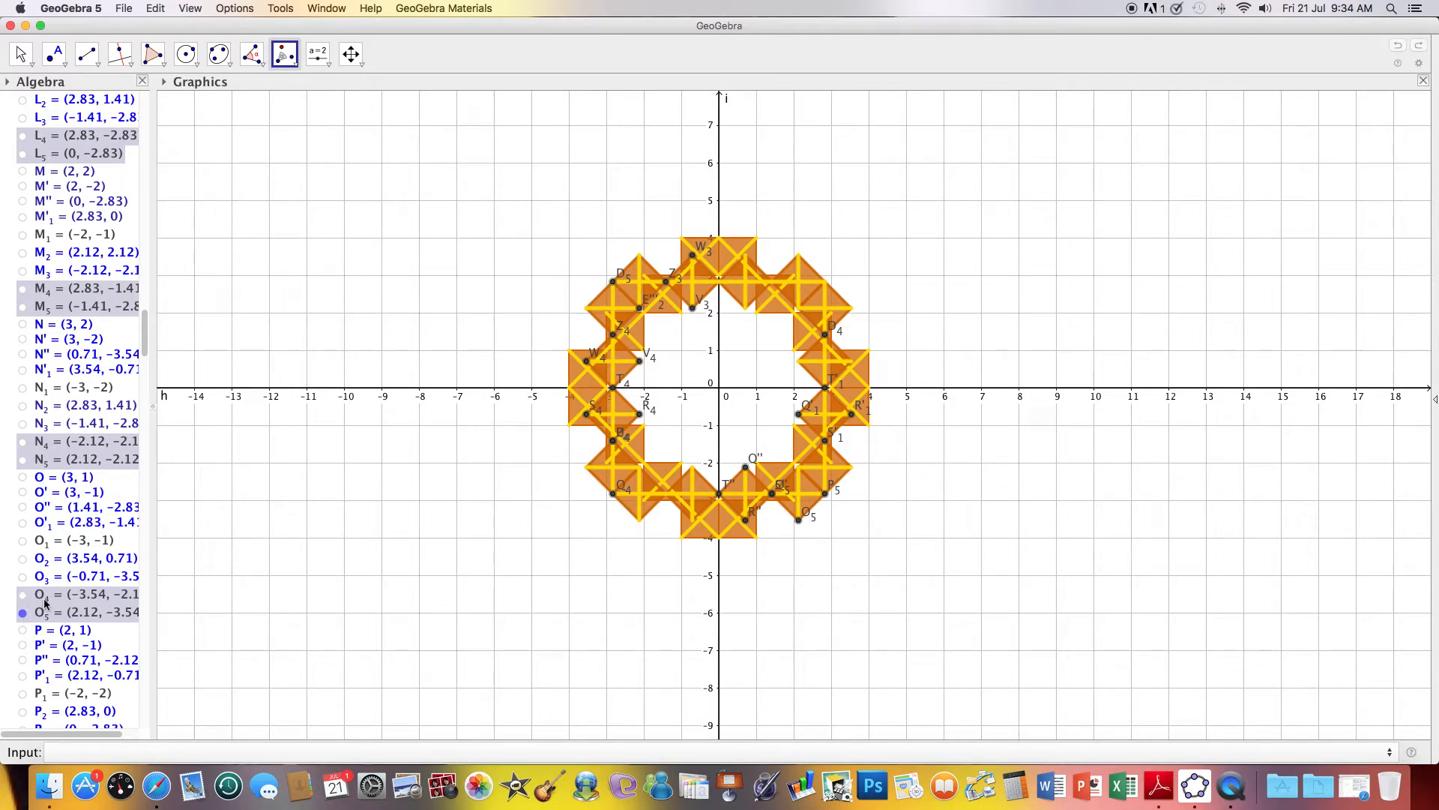
pyautogui.click(22, 613)
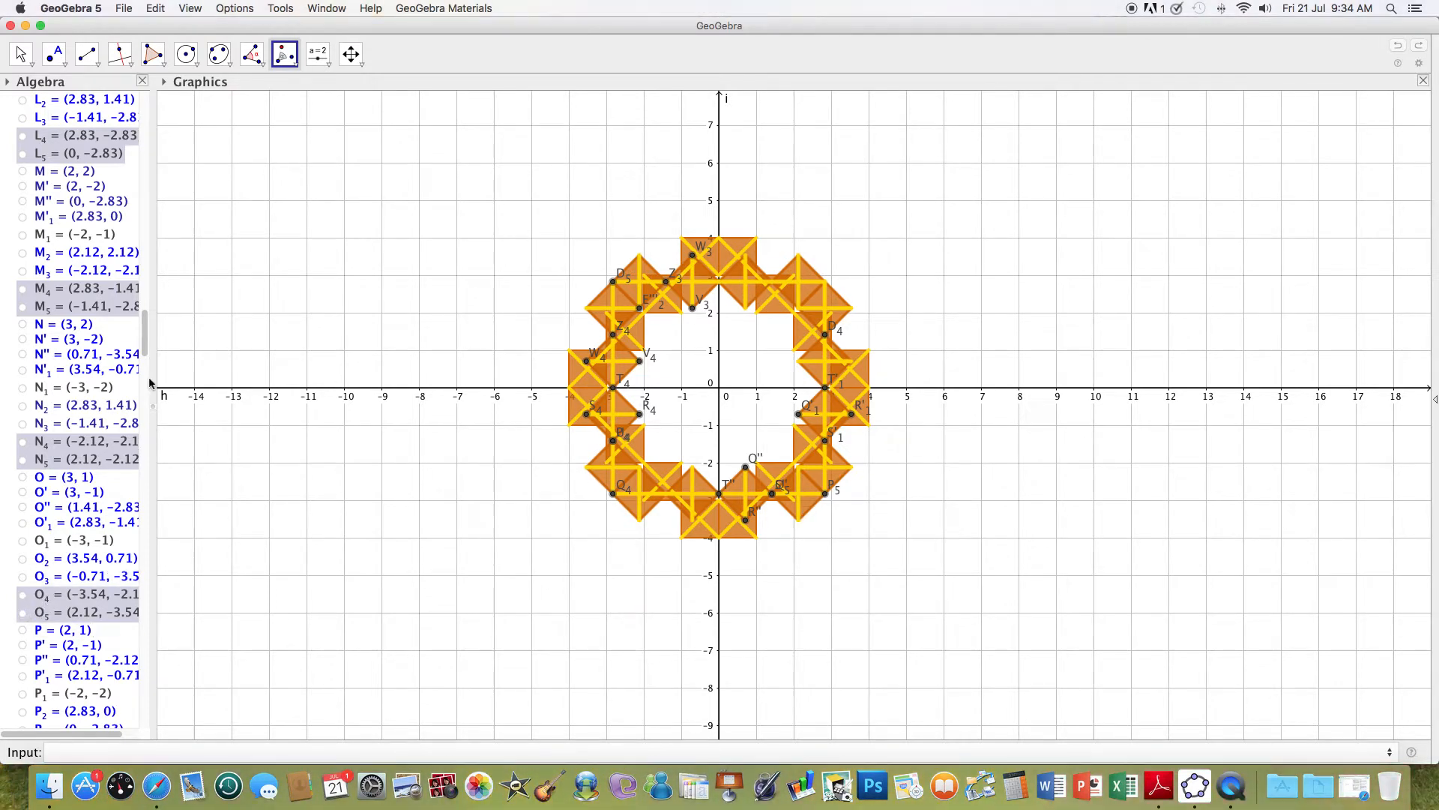
pyautogui.scroll(-10, 146, 350)
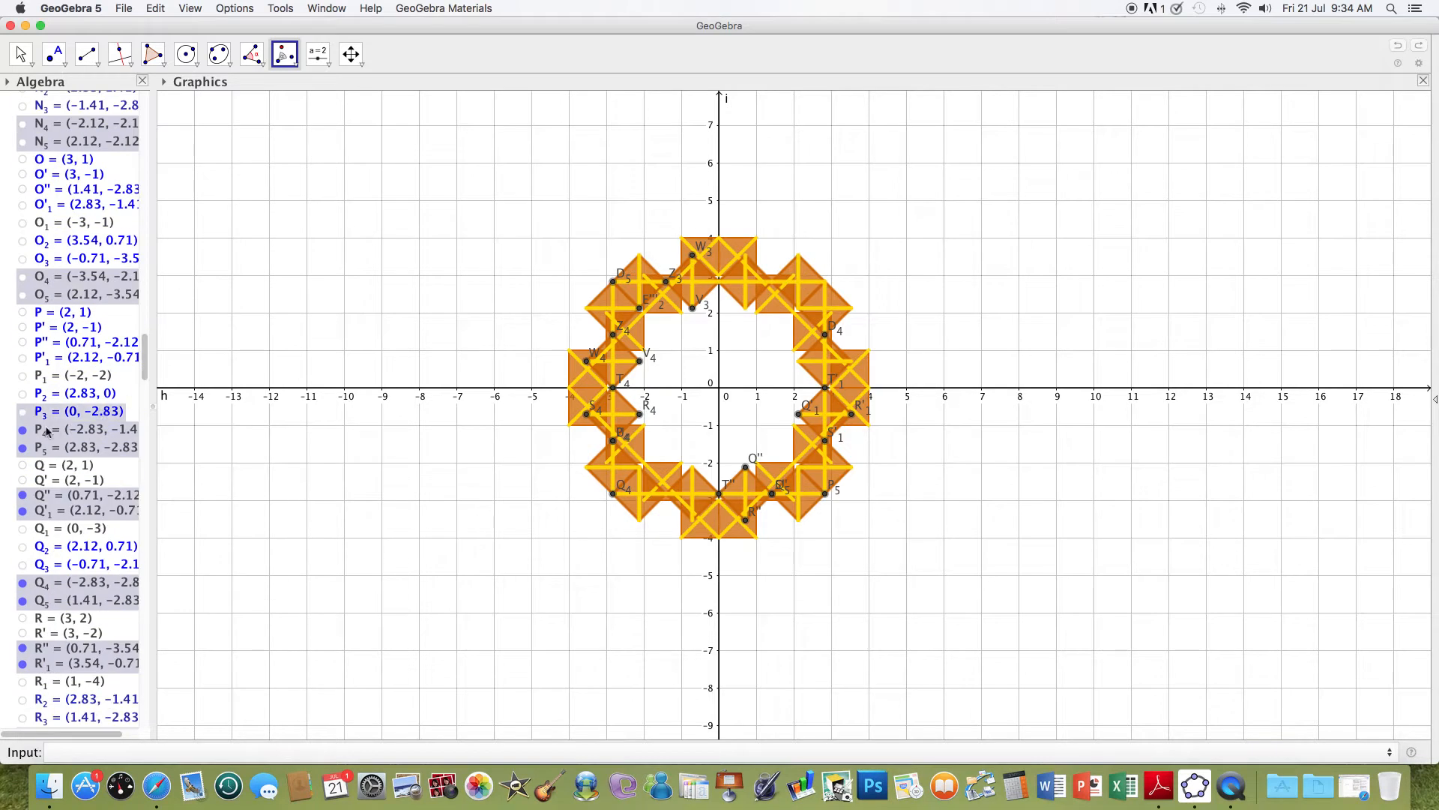
pyautogui.click(22, 429)
pyautogui.click(23, 448)
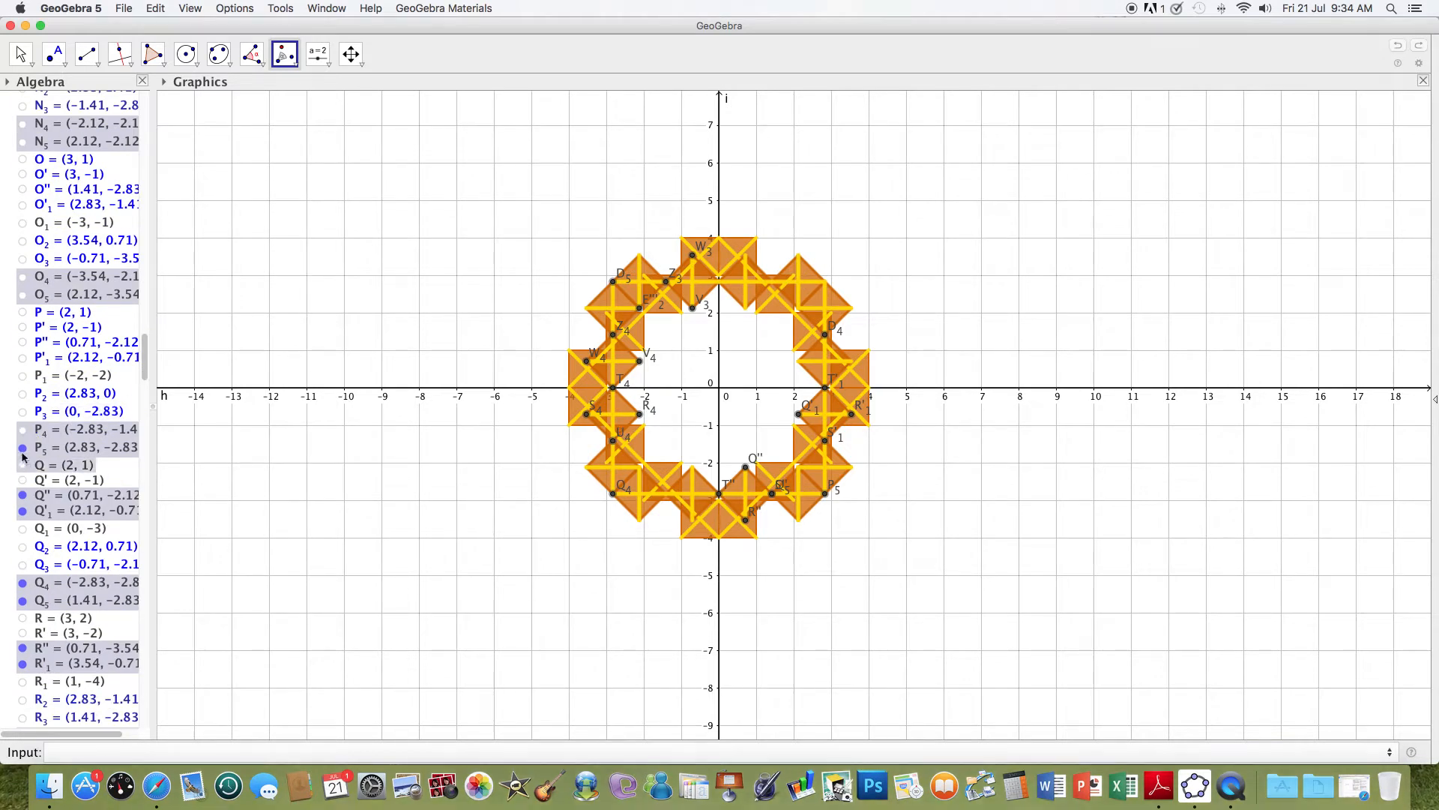
# Hide the rotated points Q'', Q'₁, Q₄, Q₅, R'' and R'₁.
pyautogui.click(23, 495)
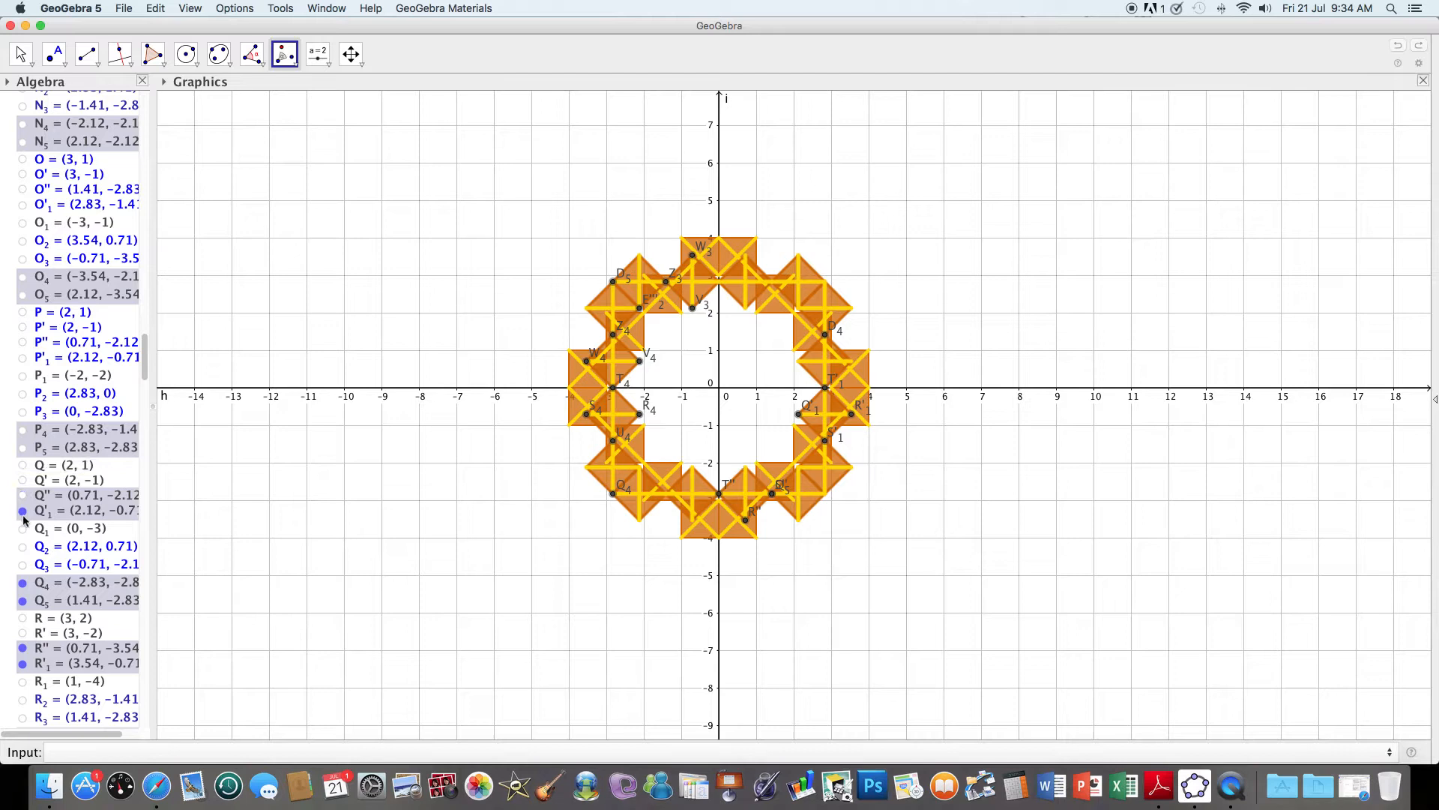
pyautogui.click(22, 583)
pyautogui.click(22, 511)
pyautogui.click(23, 601)
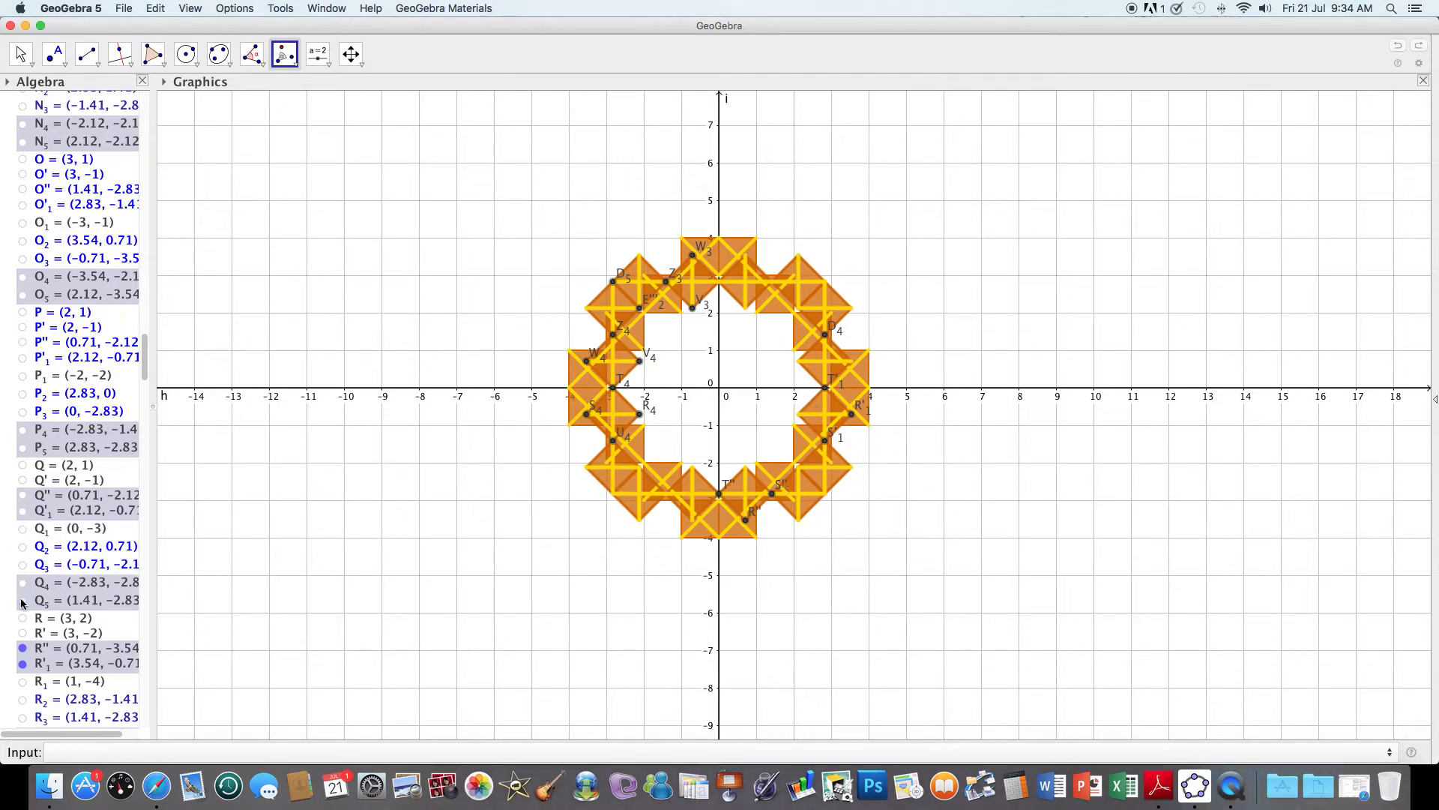
pyautogui.click(22, 648)
pyautogui.click(22, 663)
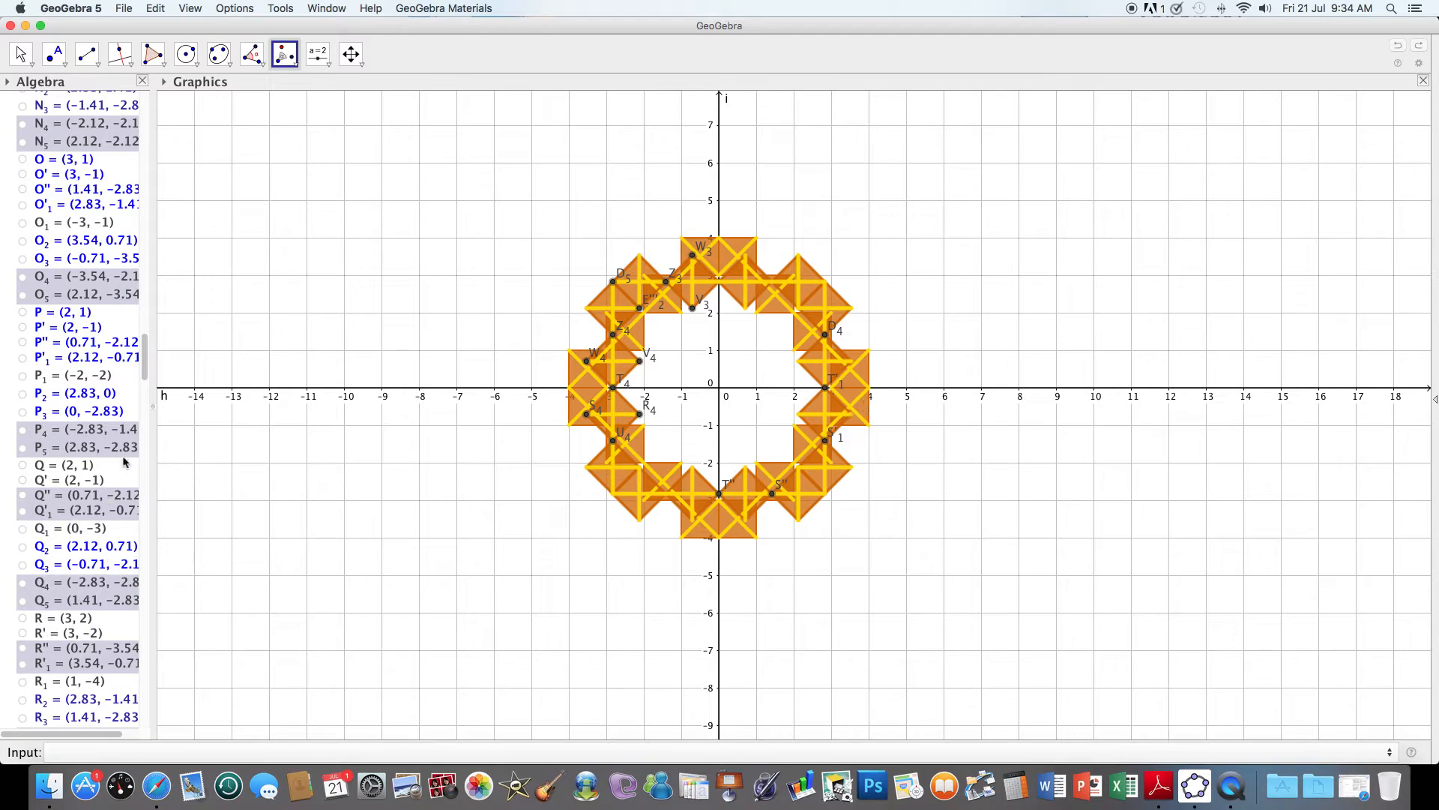
# Hide the rotated points R₄, S'', S'₁, S₄, T'', T'₁ and T₄.
pyautogui.moveTo(147, 372); pyautogui.dragTo(147, 395)
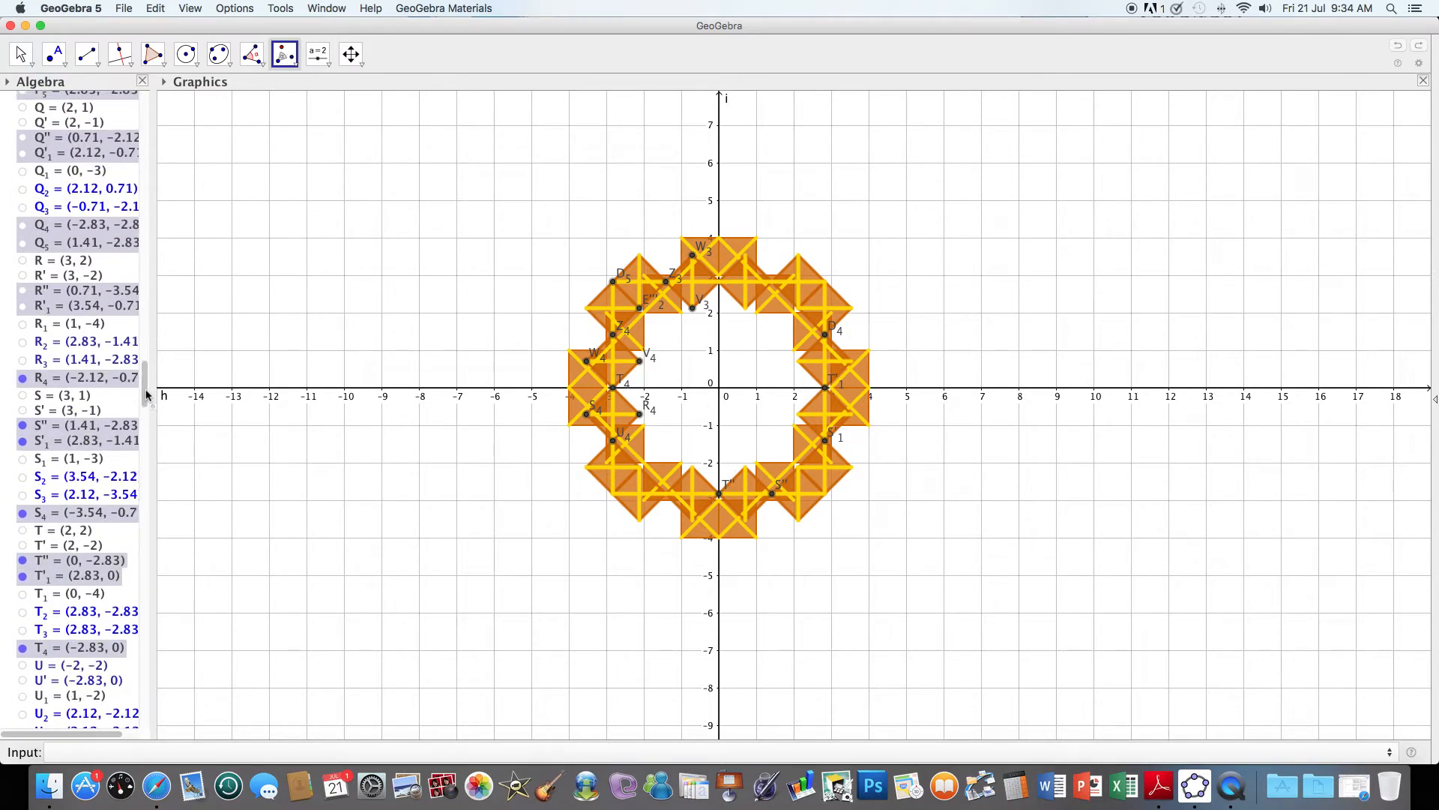
pyautogui.click(23, 379)
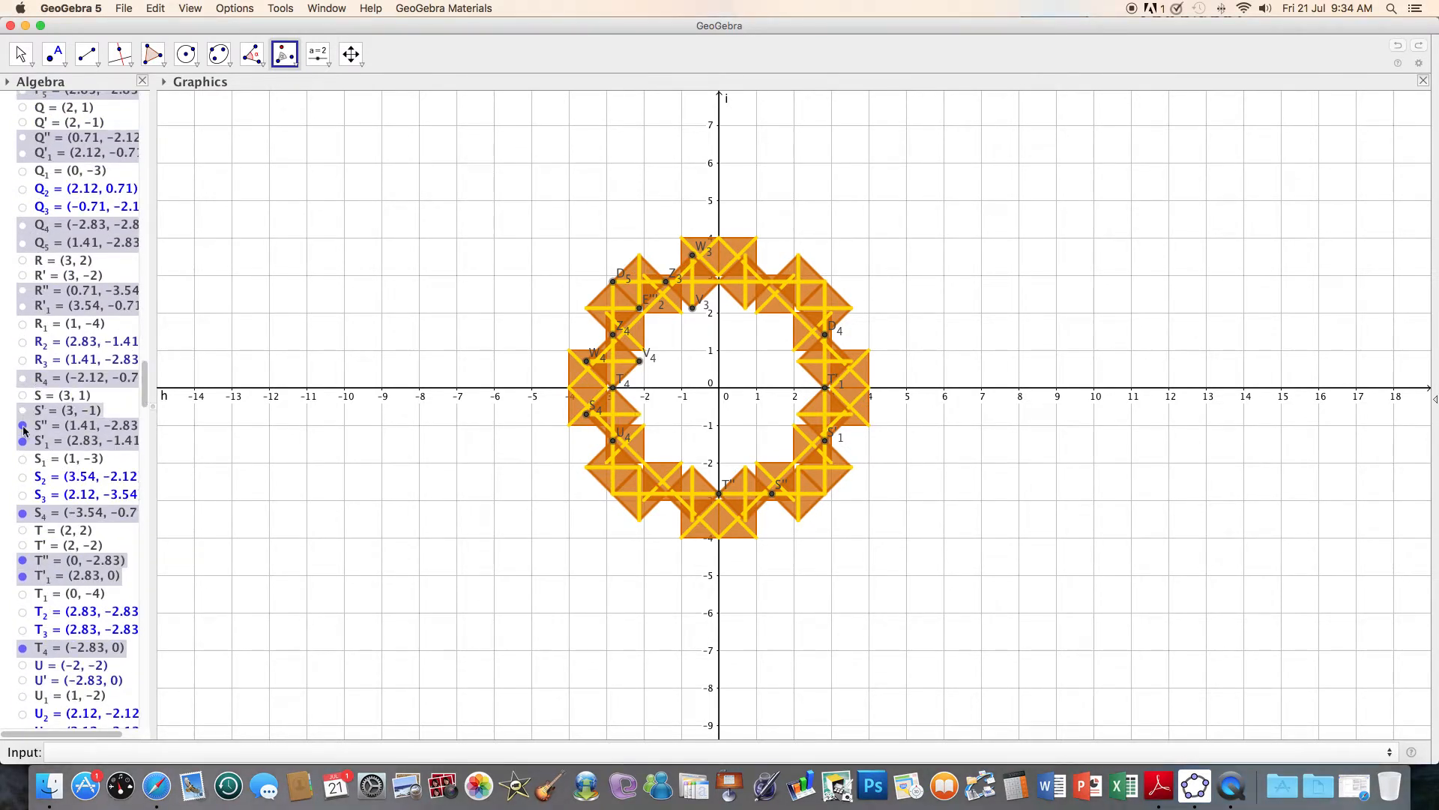
pyautogui.click(23, 425)
pyautogui.click(23, 440)
pyautogui.click(22, 512)
pyautogui.click(23, 560)
pyautogui.click(23, 576)
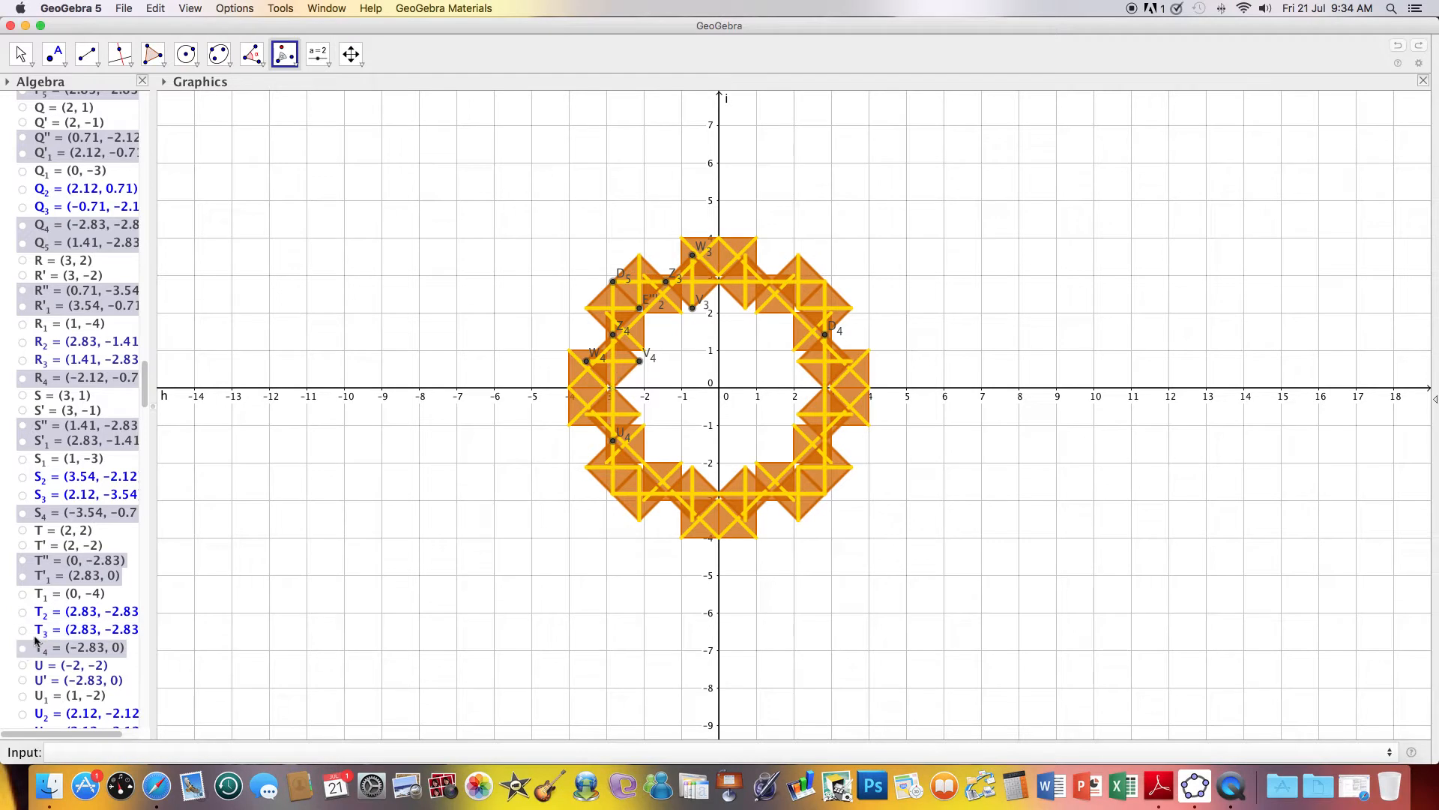
# Hide the rotated points U₄, V₃, V₄, W₃, W₄, Z₃ and Z₄.
pyautogui.moveTo(146, 395); pyautogui.dragTo(144, 418)
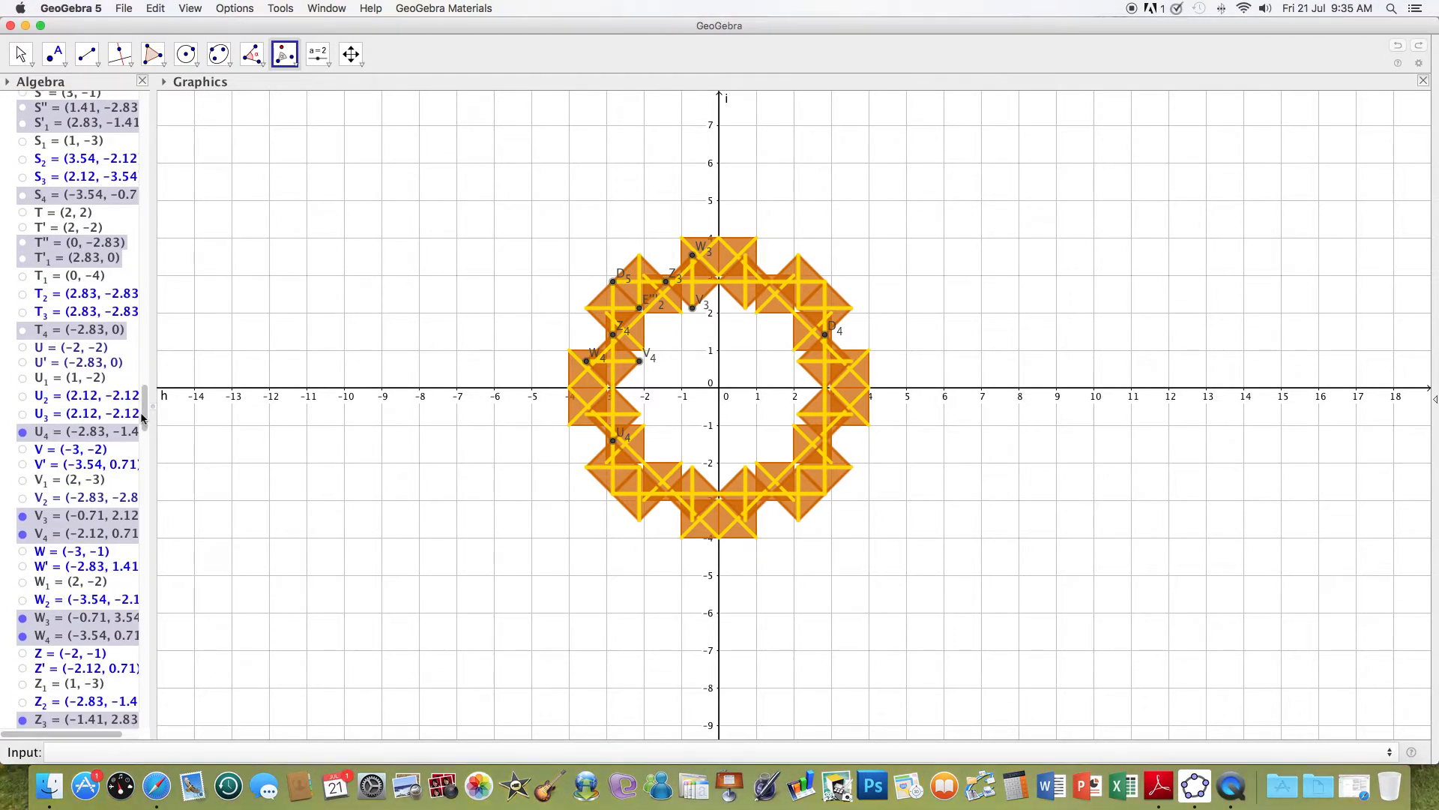
pyautogui.click(23, 433)
pyautogui.click(22, 516)
pyautogui.click(23, 534)
pyautogui.click(23, 618)
pyautogui.click(23, 636)
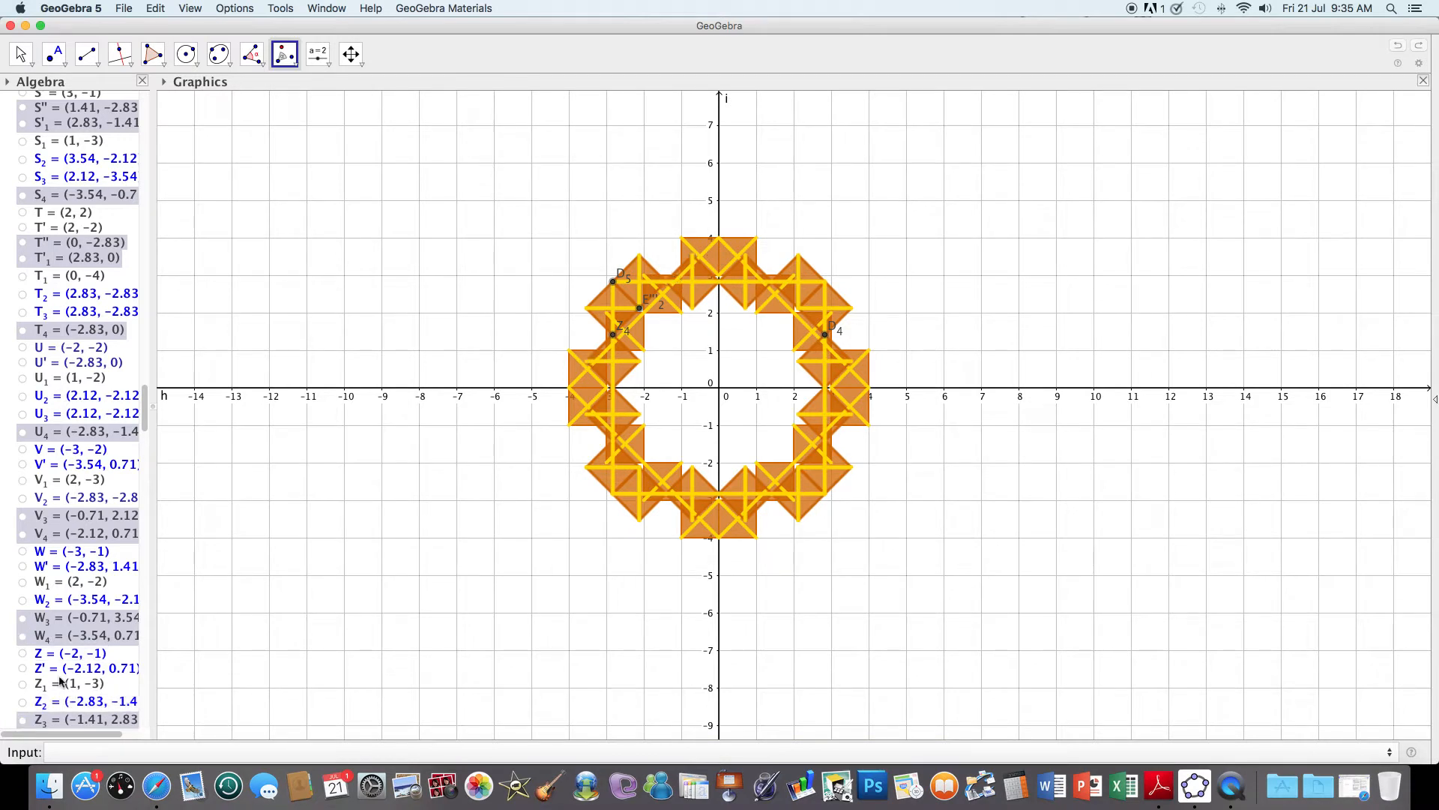
pyautogui.scroll(-5, 146, 413)
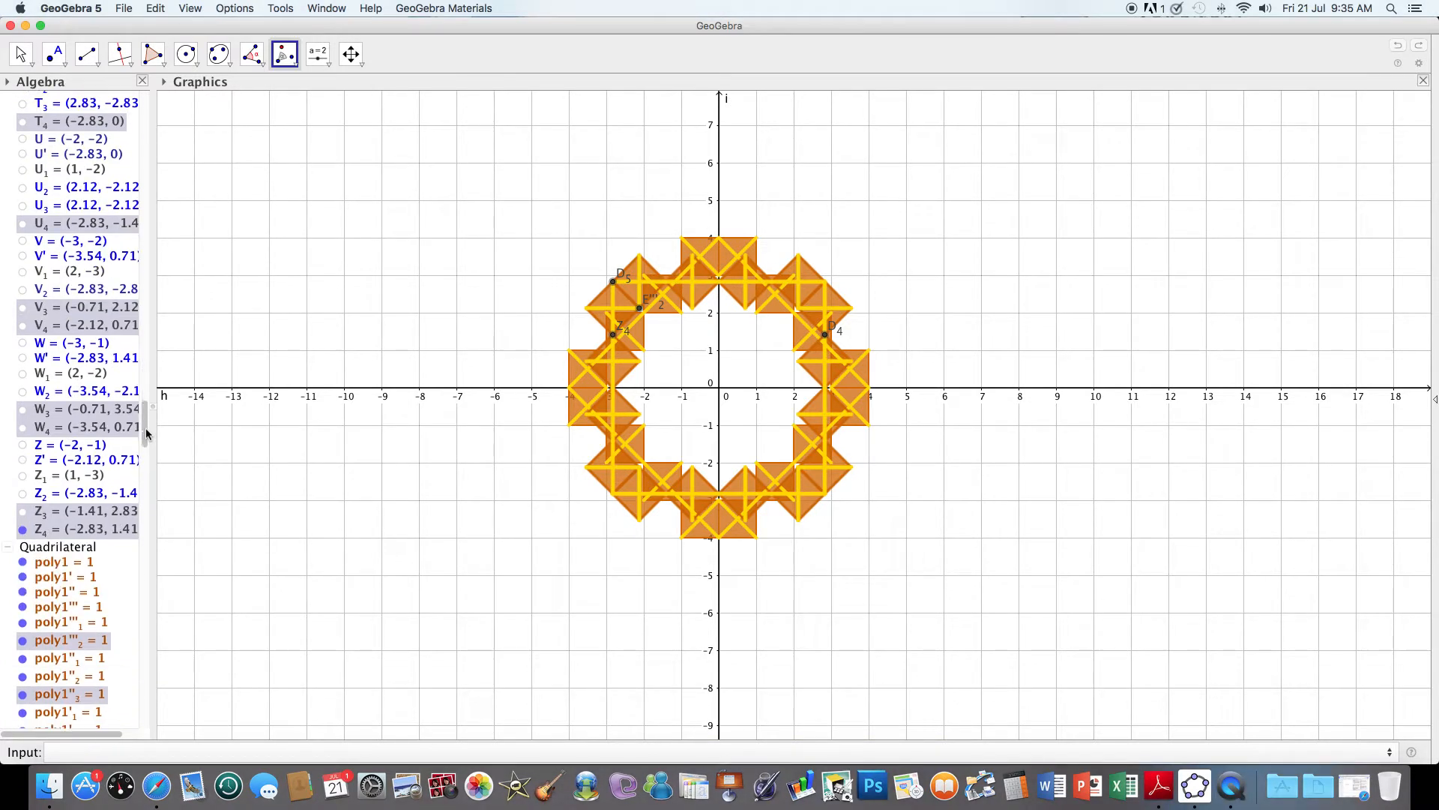
pyautogui.click(23, 532)
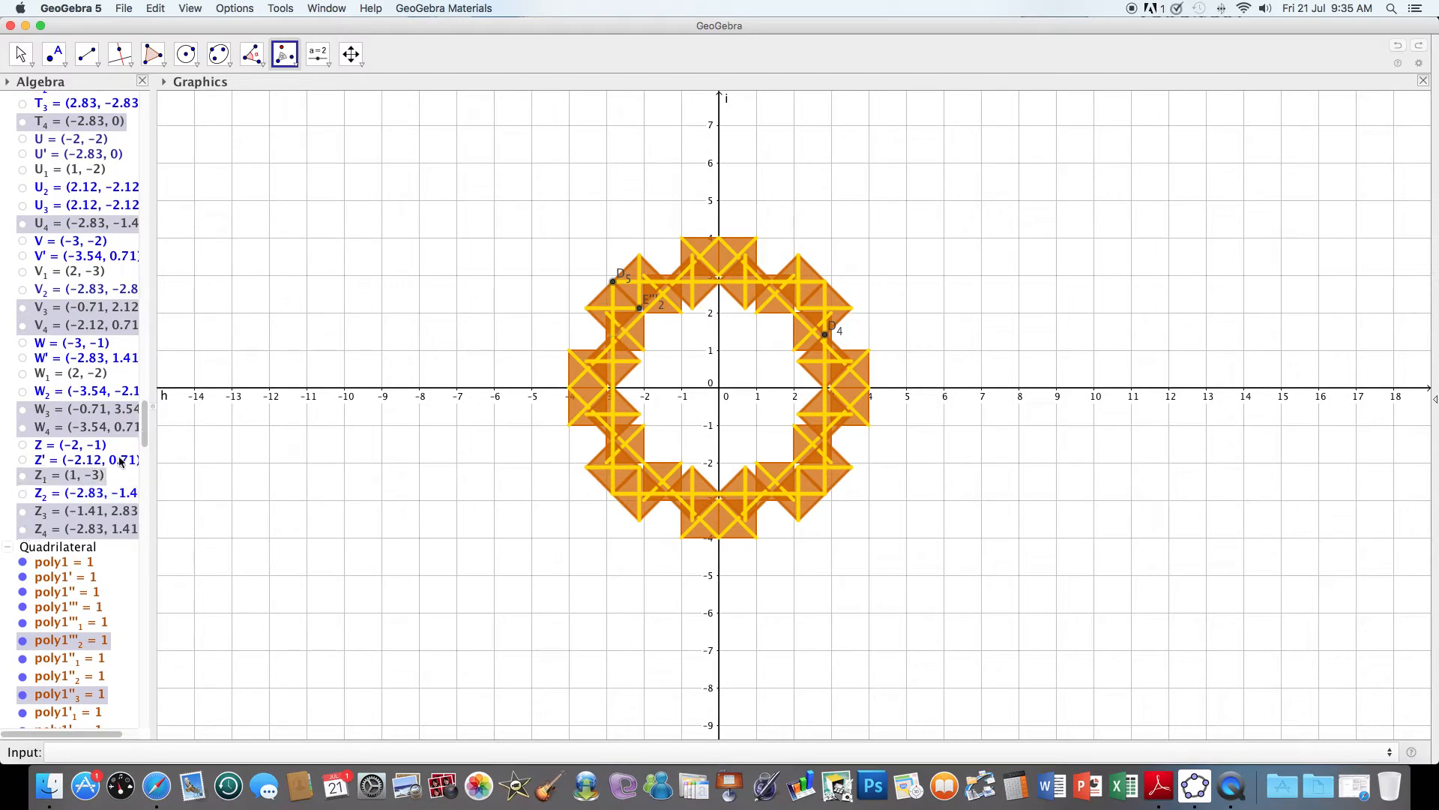
# Hide the remaining visible points D₄, D₅ and E'''₂.
pyautogui.moveTo(145, 416); pyautogui.dragTo(179, 185)
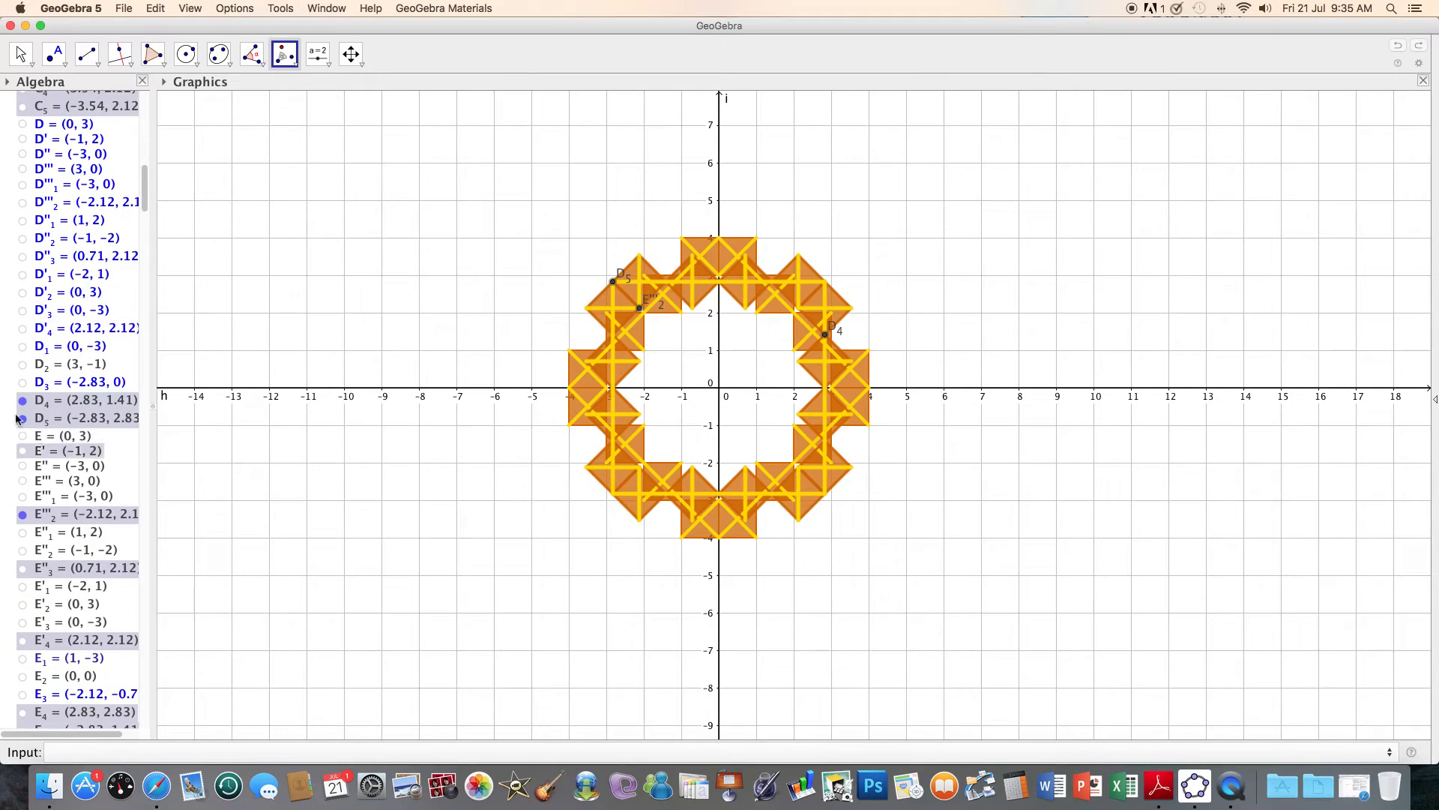
pyautogui.click(22, 400)
pyautogui.click(23, 418)
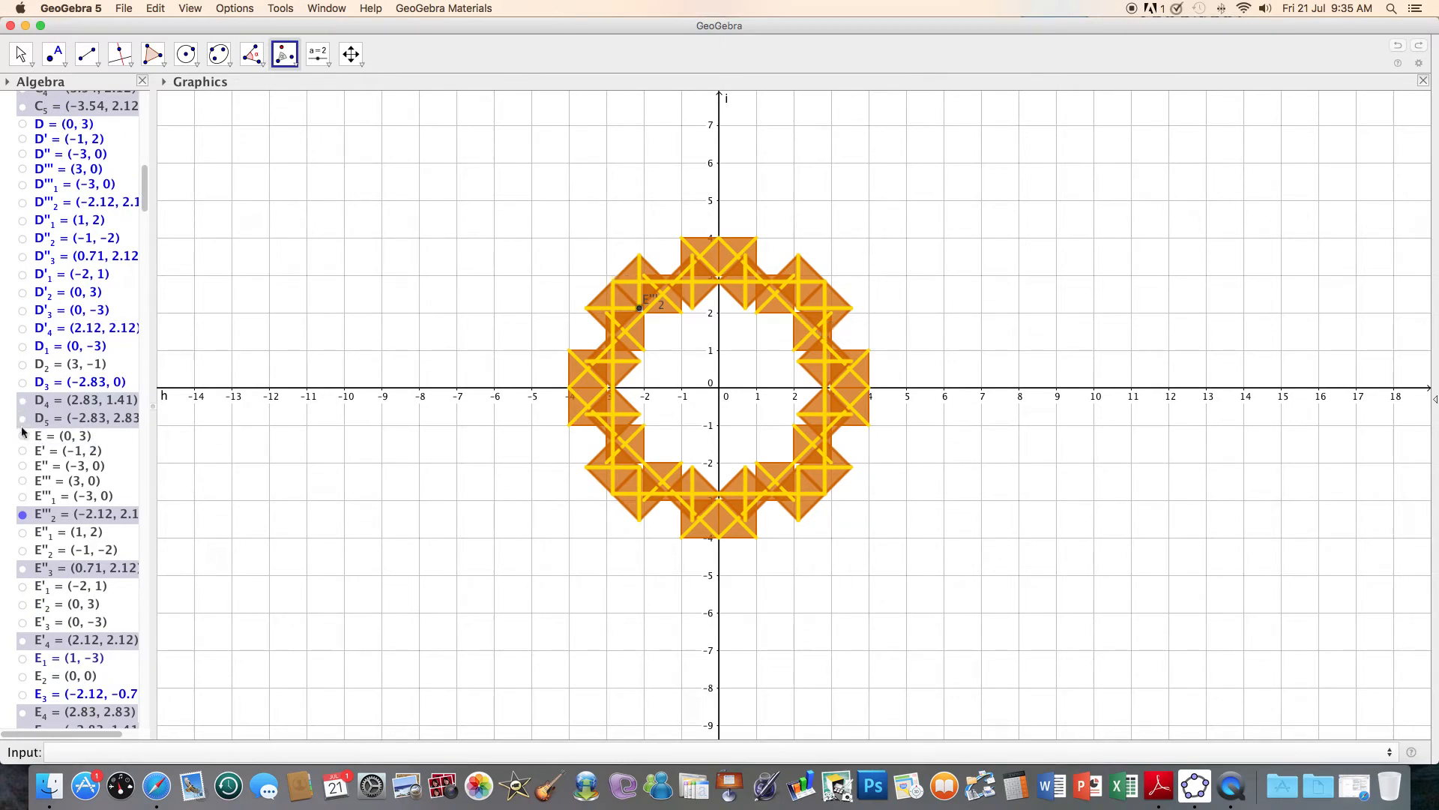
pyautogui.click(23, 514)
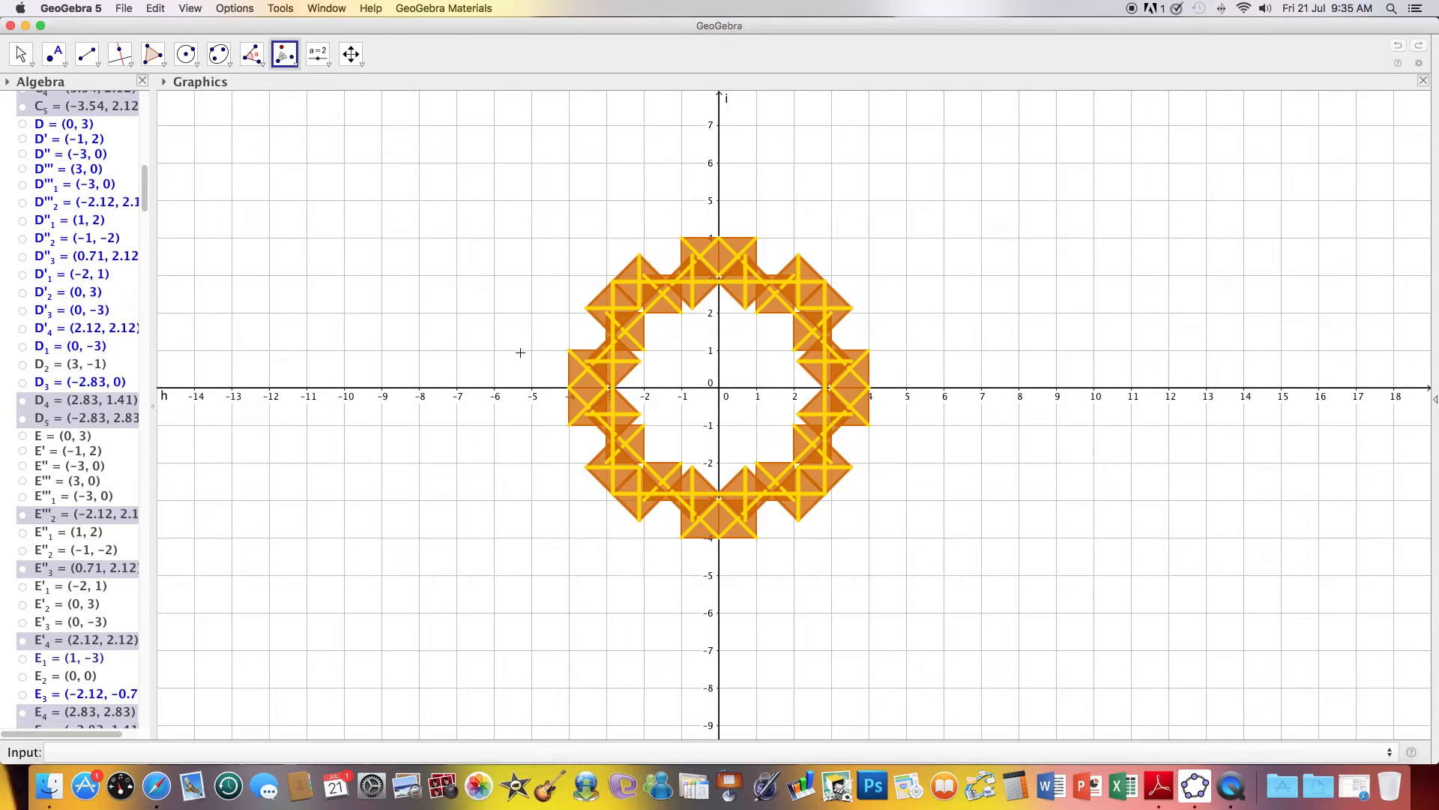
# Draw lines through the outer corners of the ring's upper-left and lower-right diagonal edges.
pyautogui.click(88, 54)
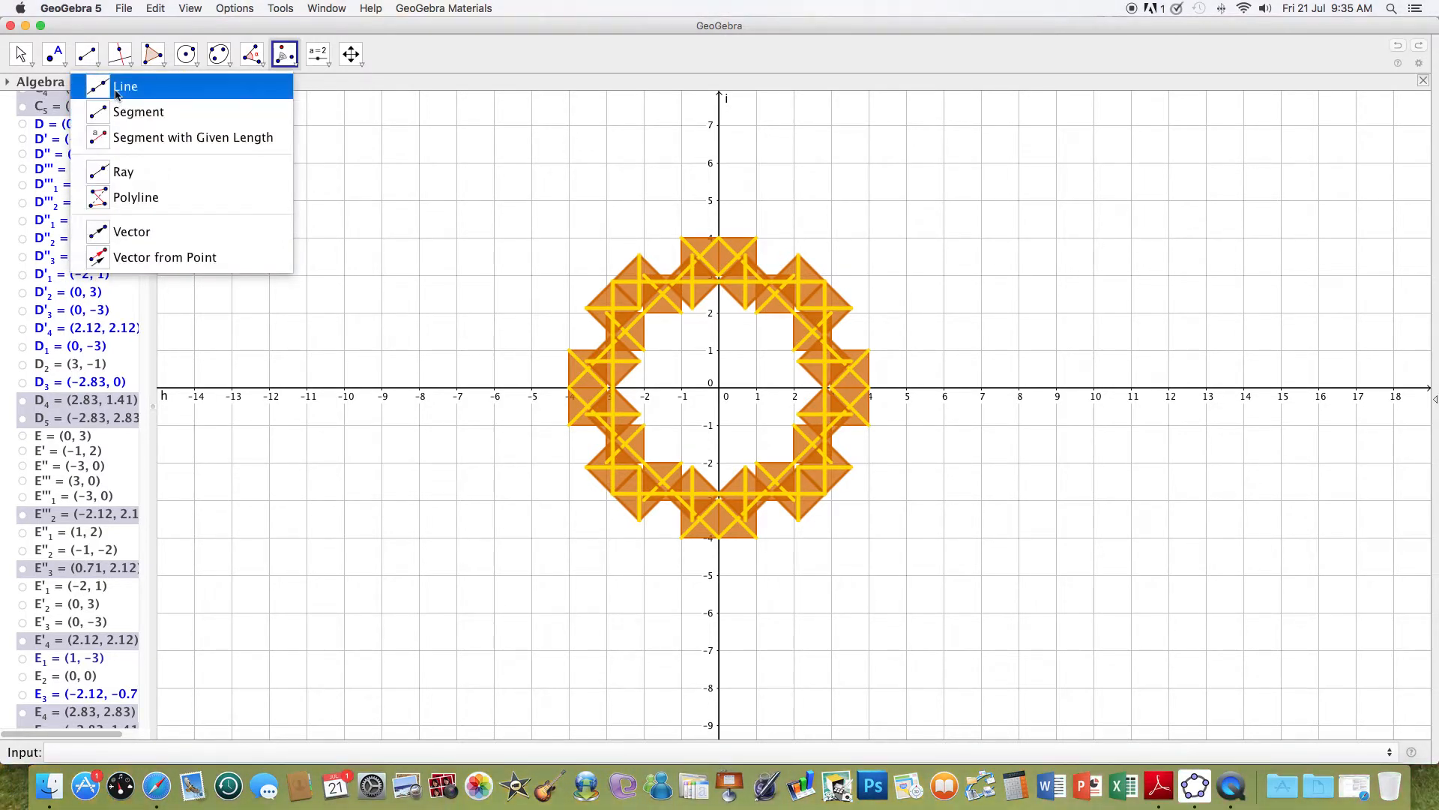
pyautogui.click(119, 87)
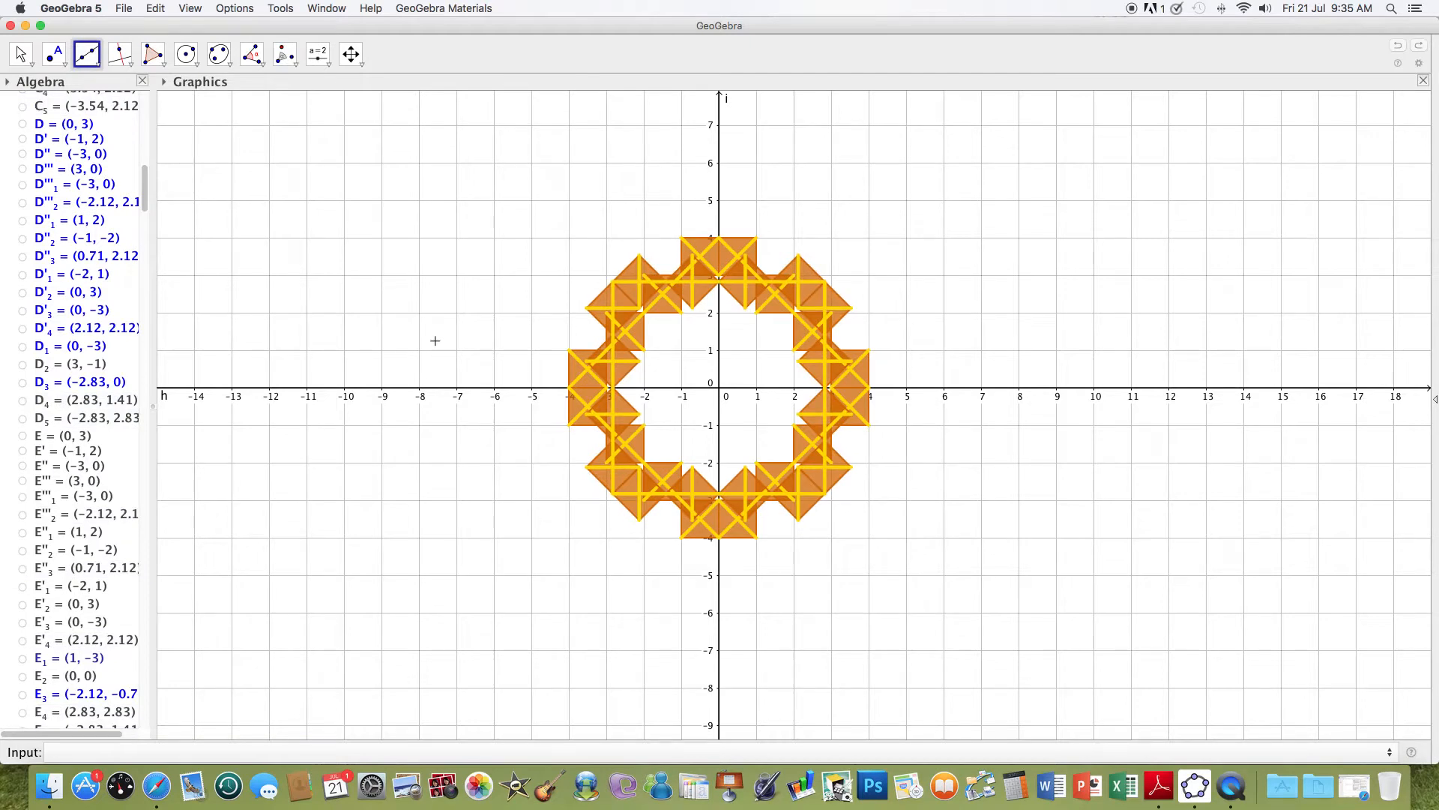
pyautogui.click(585, 310)
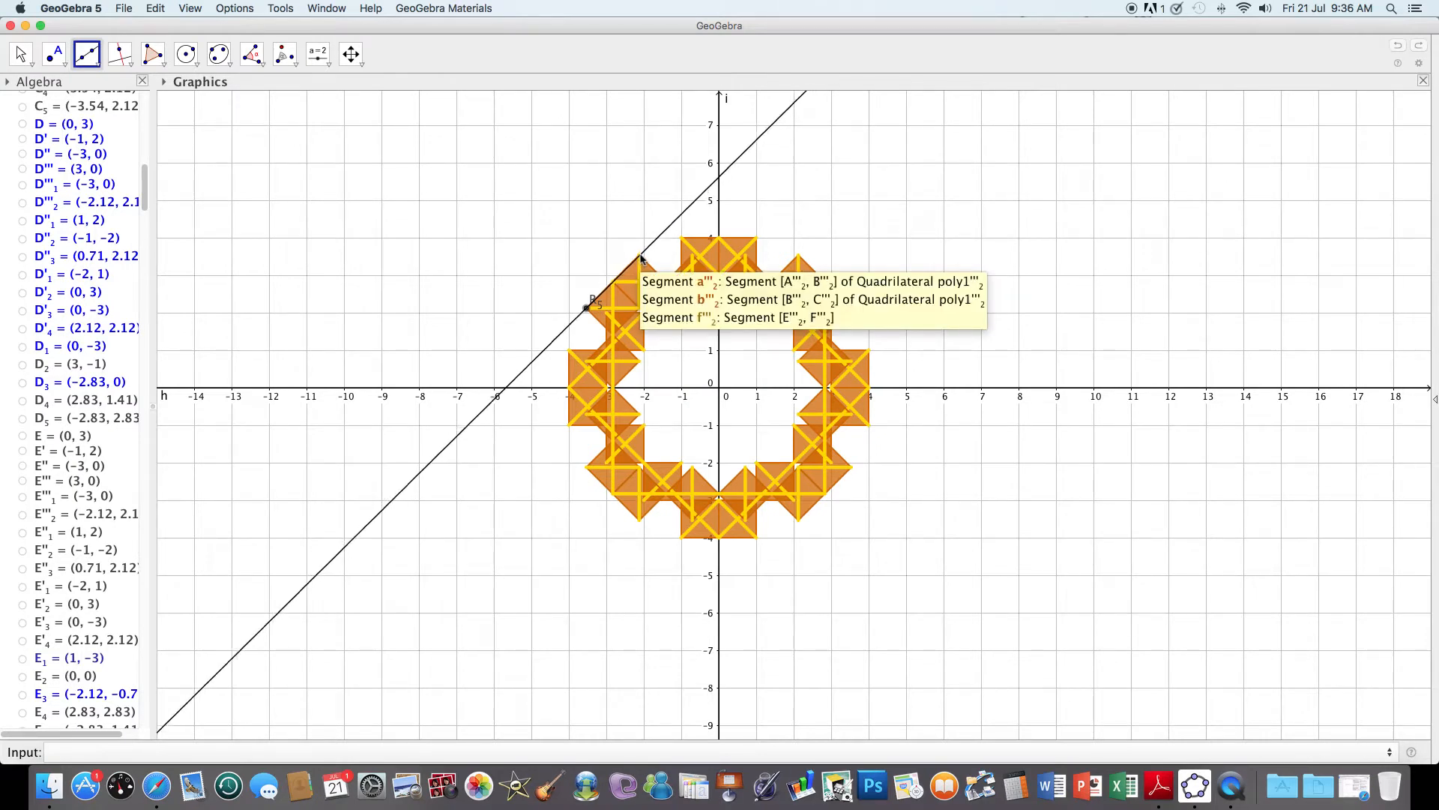
pyautogui.click(640, 256)
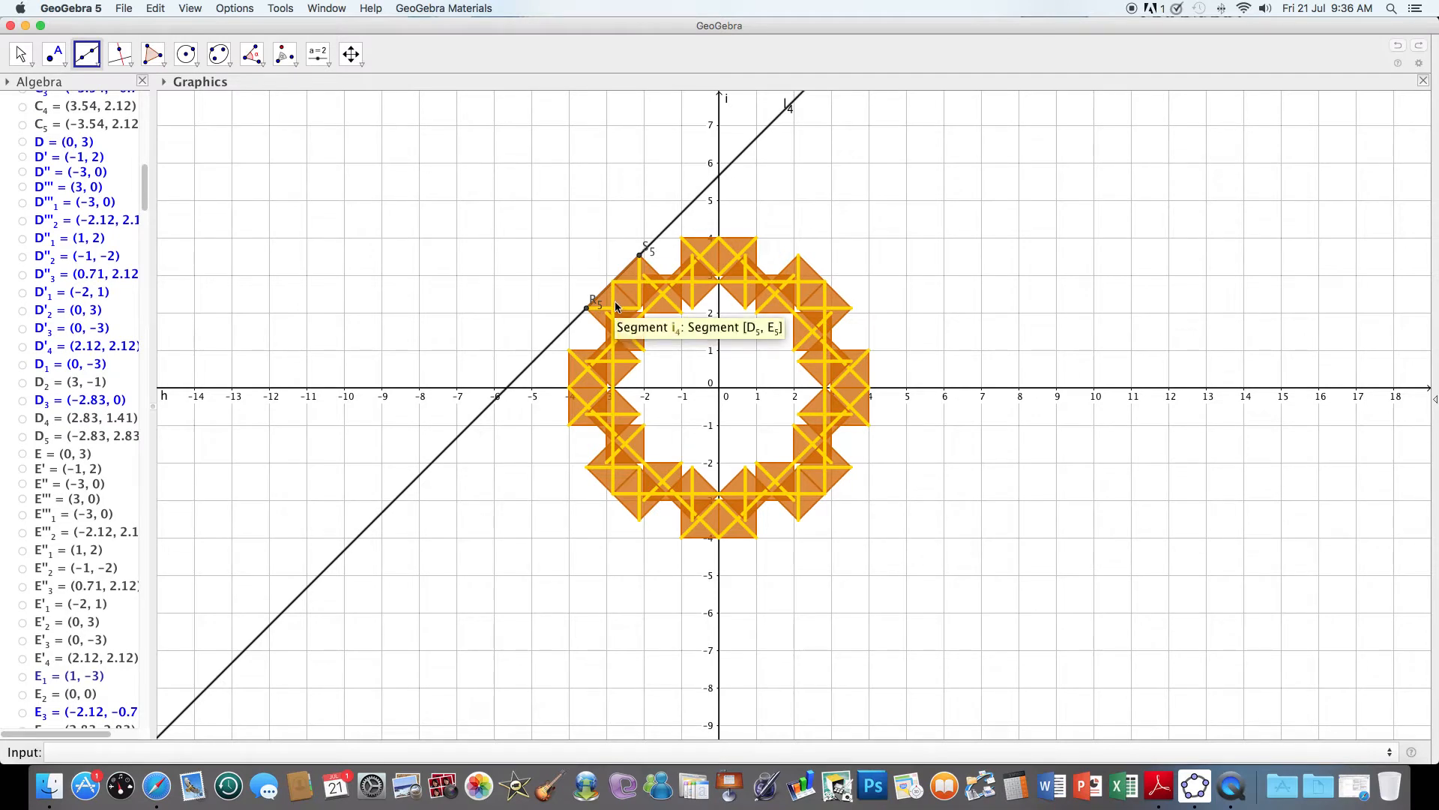
pyautogui.click(799, 519)
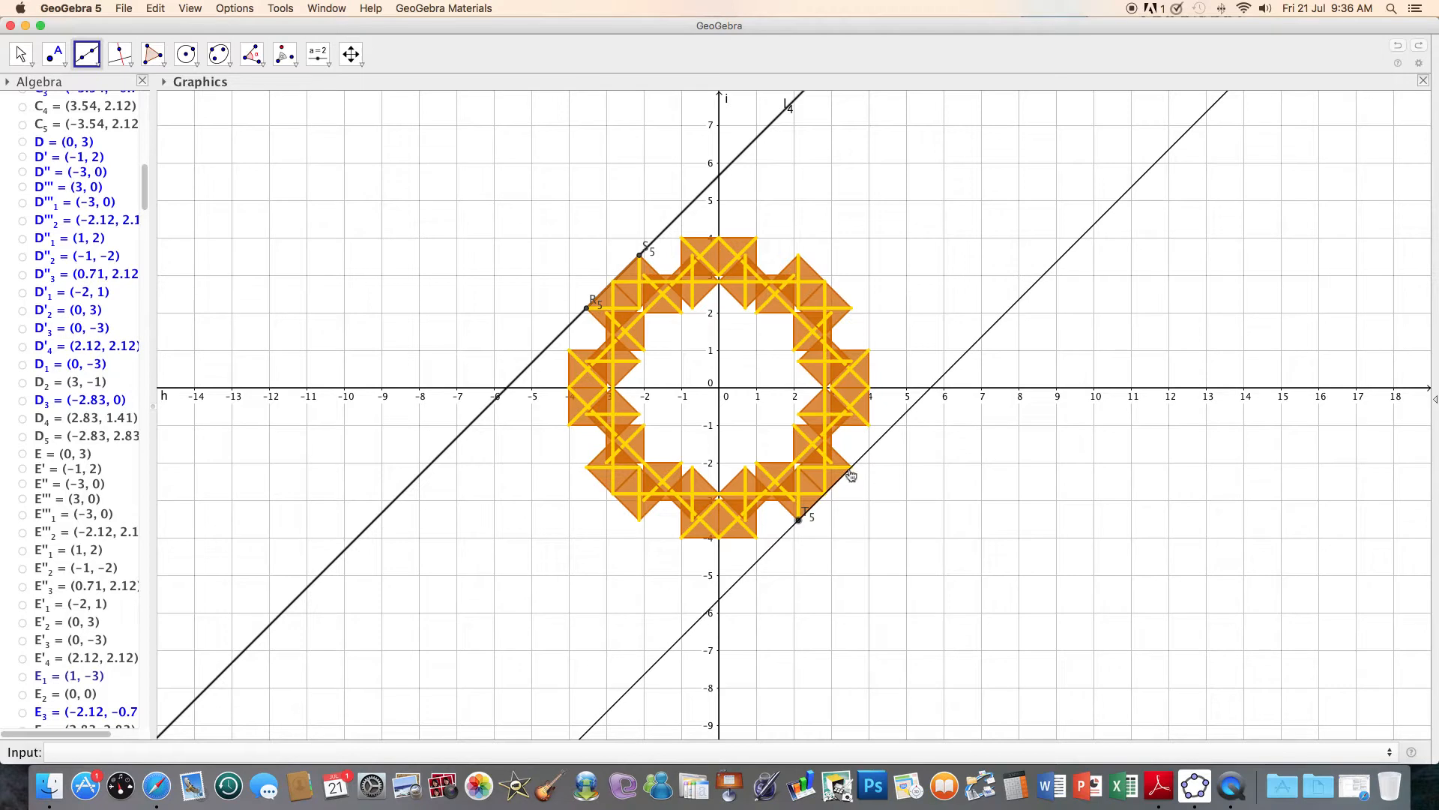
pyautogui.click(849, 470)
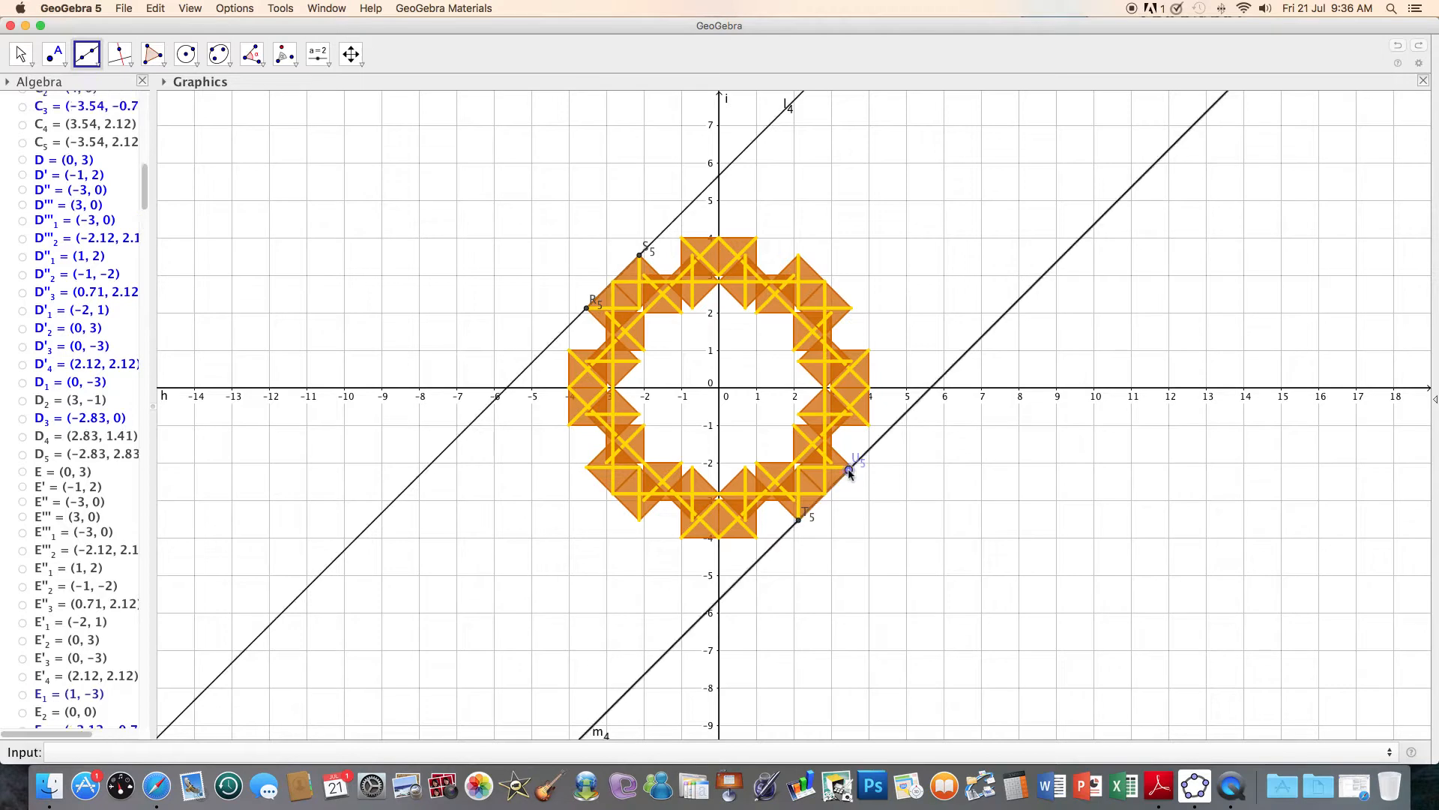
# Draw lines through the outer corners of the ring's upper-right and lower-left diagonal edges.
pyautogui.click(850, 309)
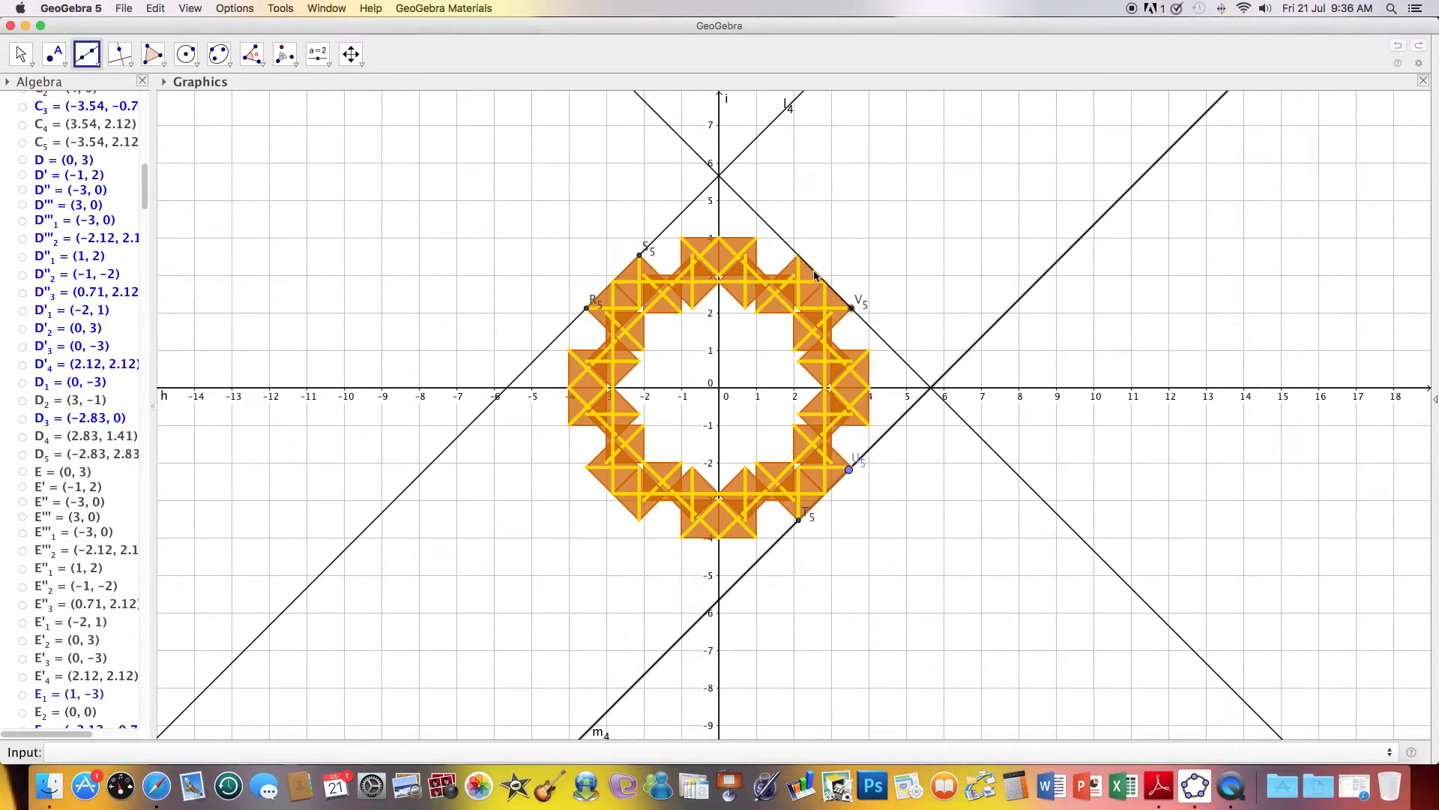
pyautogui.click(798, 256)
pyautogui.click(639, 524)
pyautogui.click(592, 473)
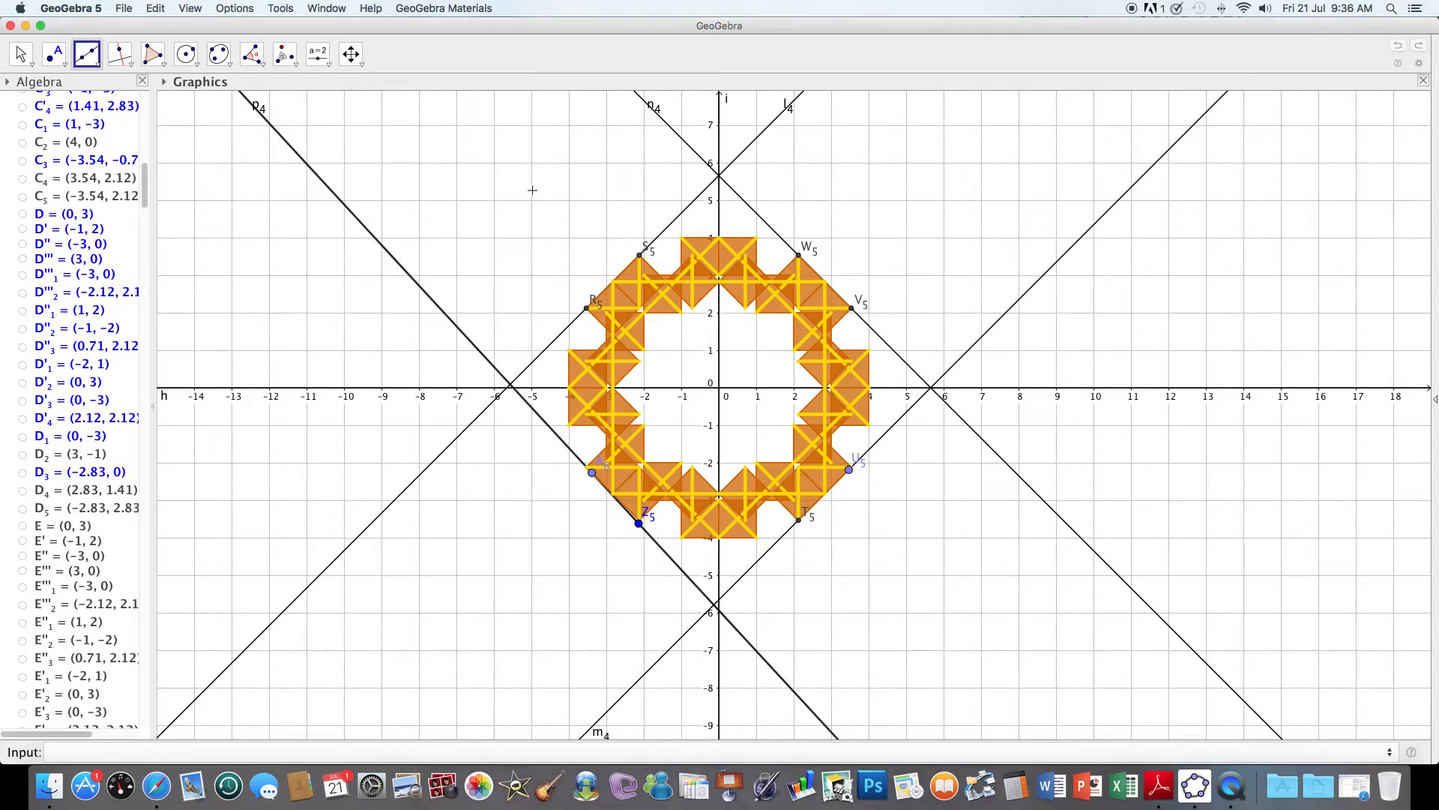
# Reflect the whole ring pattern about line l₄ along its upper-left edge.
pyautogui.click(21, 54)
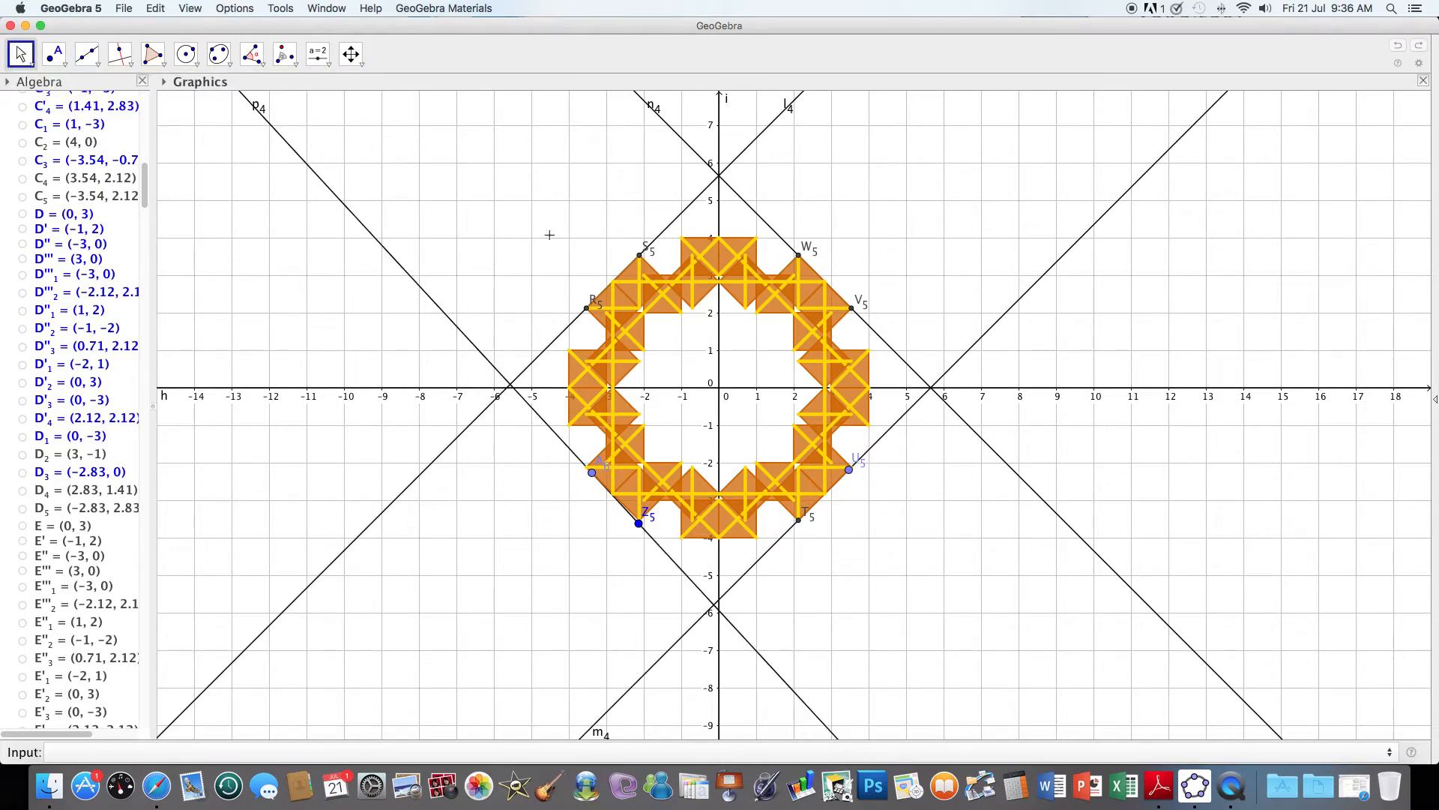
pyautogui.moveTo(548, 234); pyautogui.dragTo(896, 586)
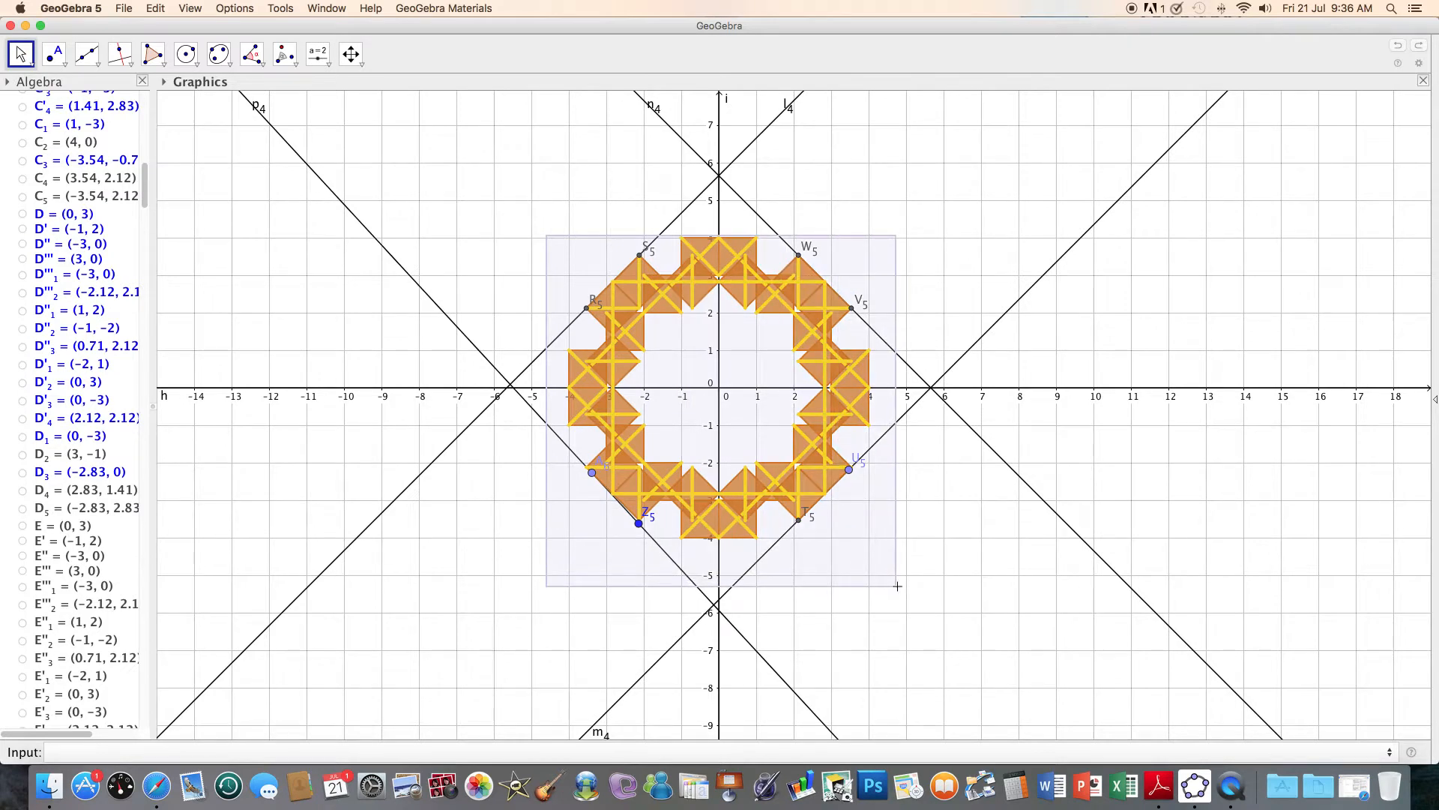
pyautogui.click(295, 67)
pyautogui.click(326, 88)
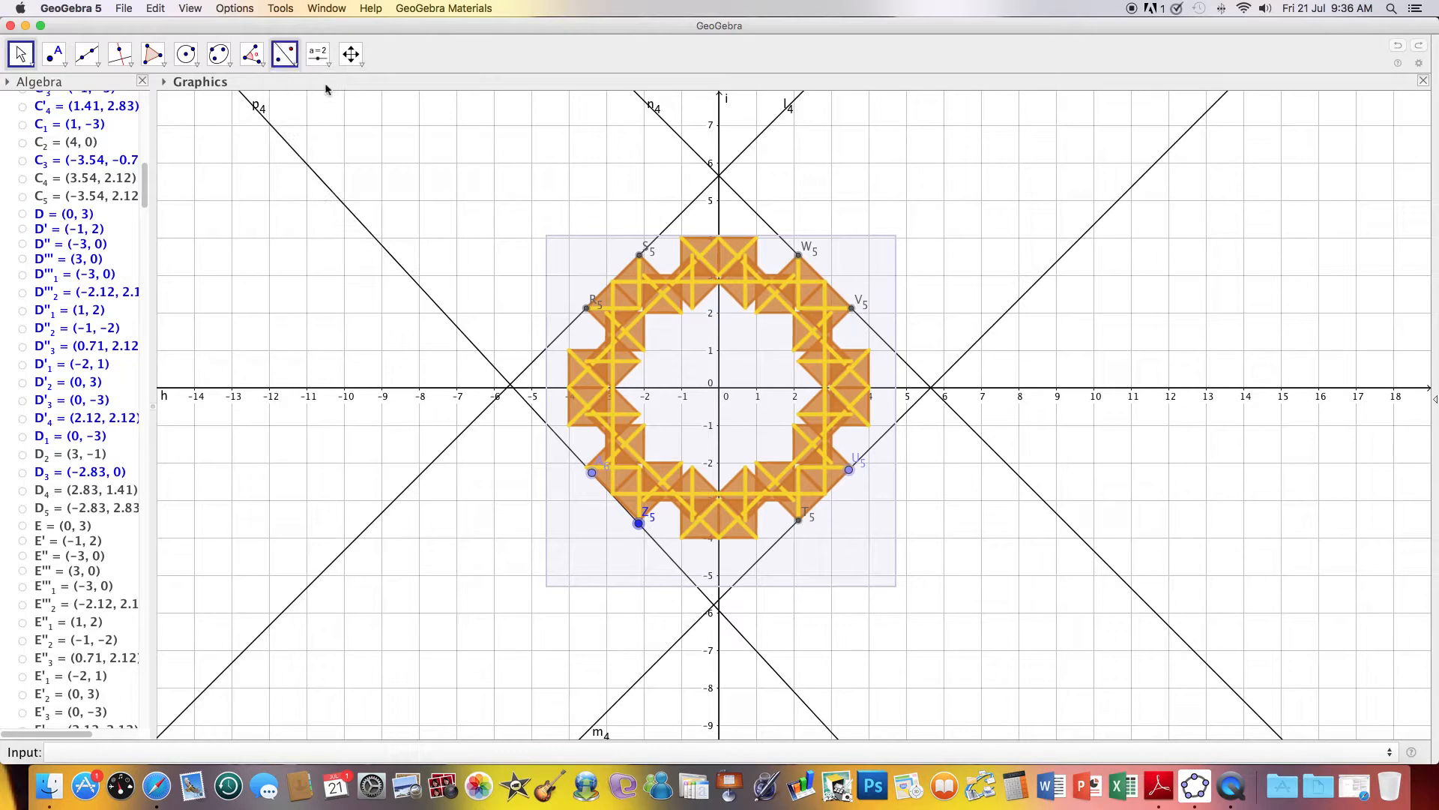
pyautogui.click(457, 441)
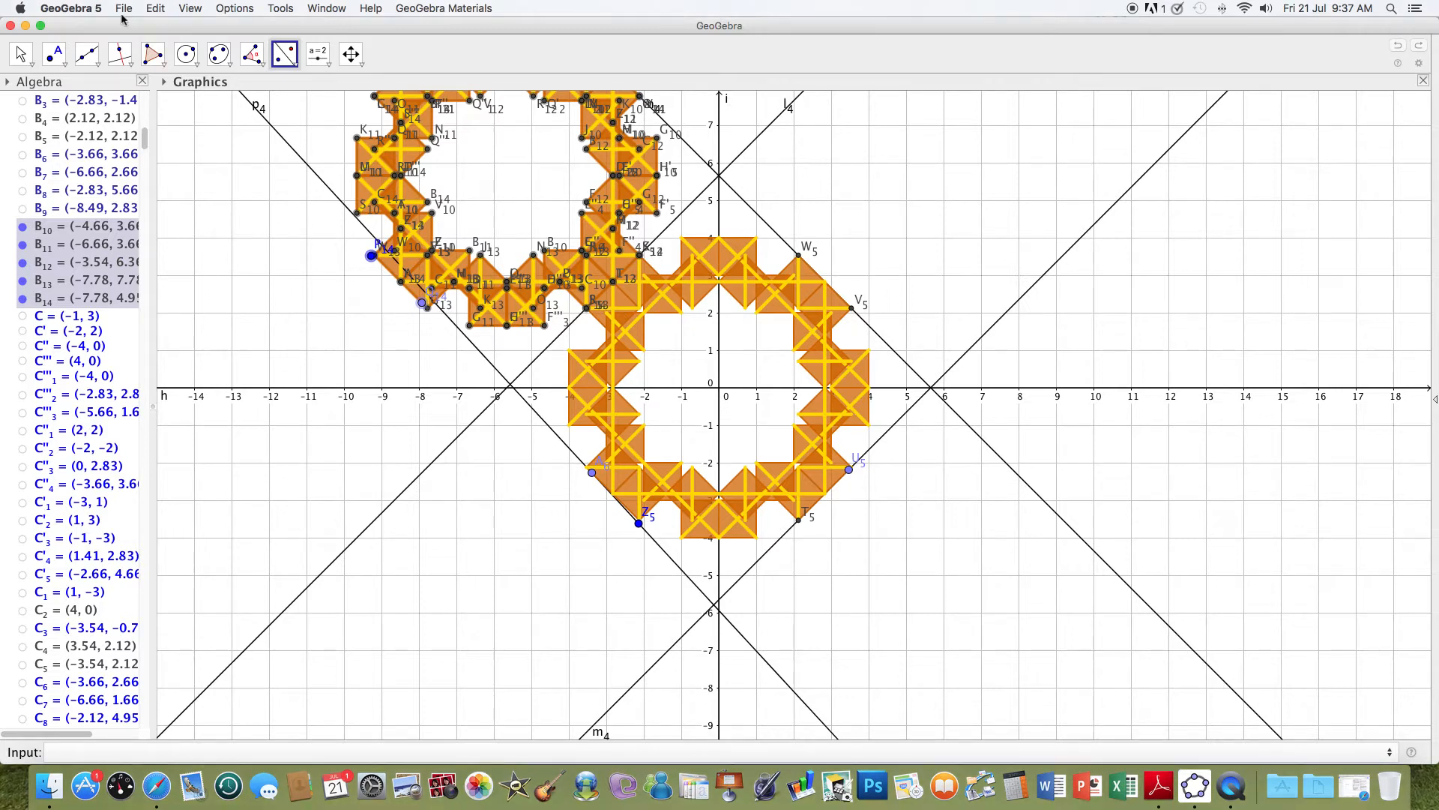
# Reflect the whole central ring about line m₄ along its lower-right edge.
pyautogui.click(21, 54)
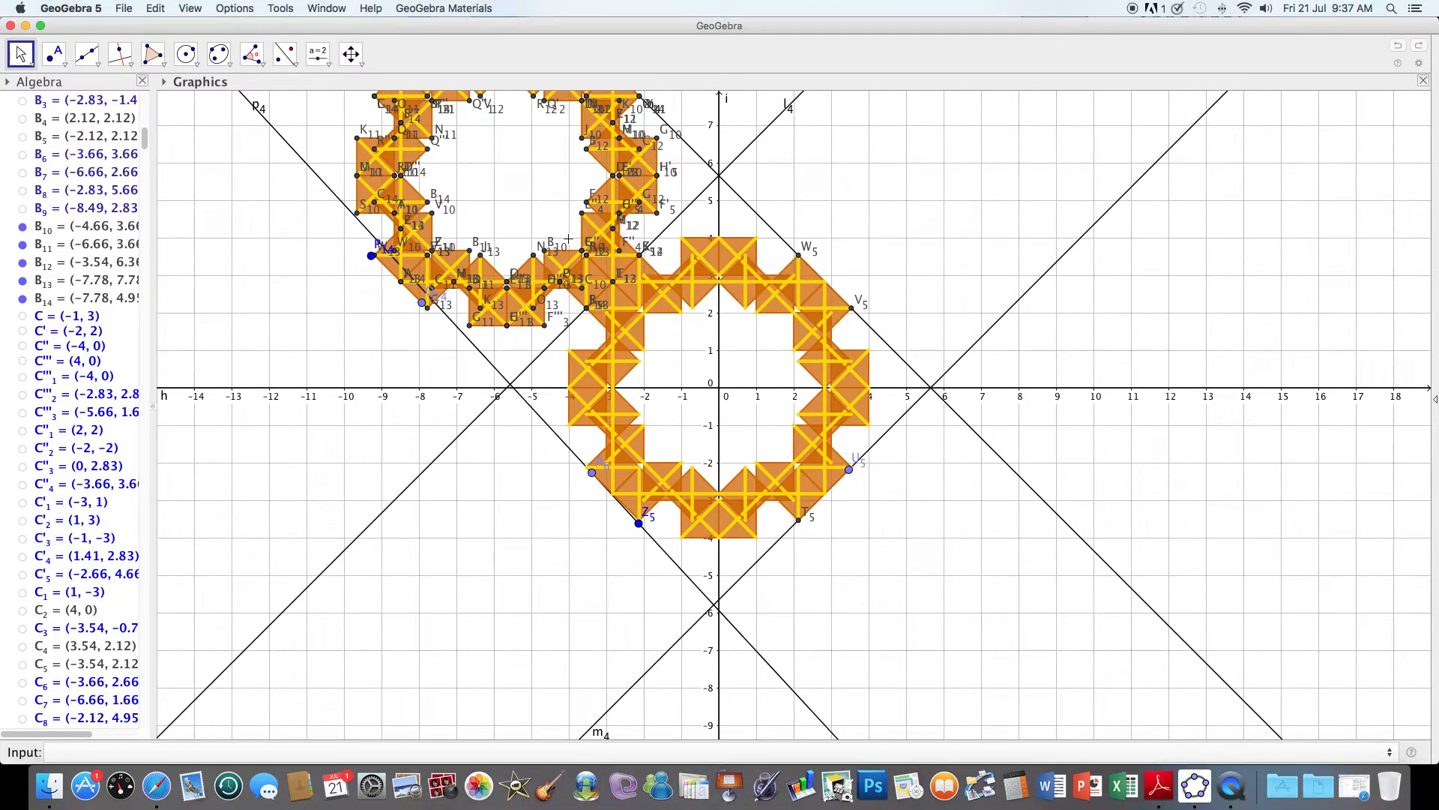
pyautogui.moveTo(568, 239); pyautogui.dragTo(892, 540)
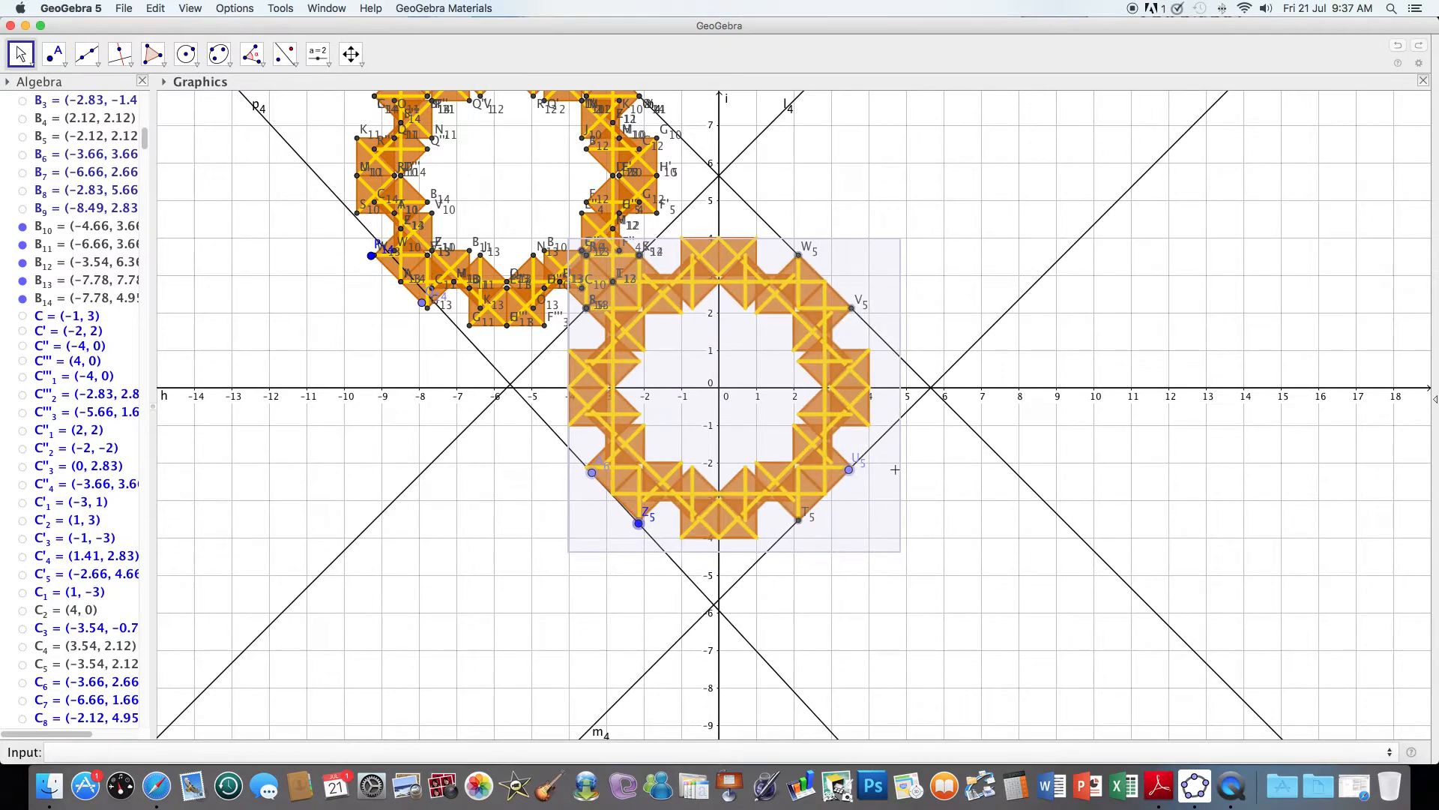
pyautogui.click(285, 54)
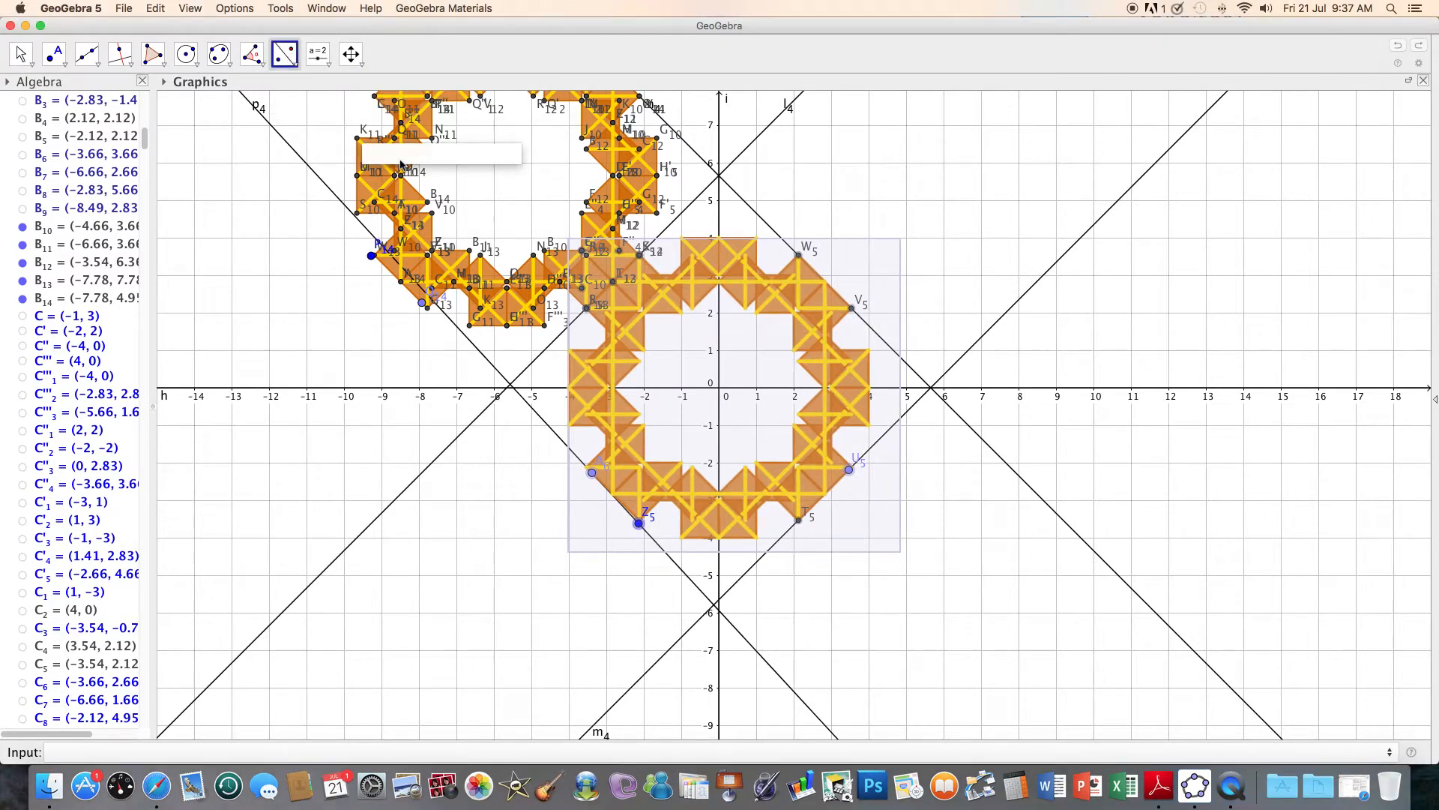
pyautogui.click(744, 579)
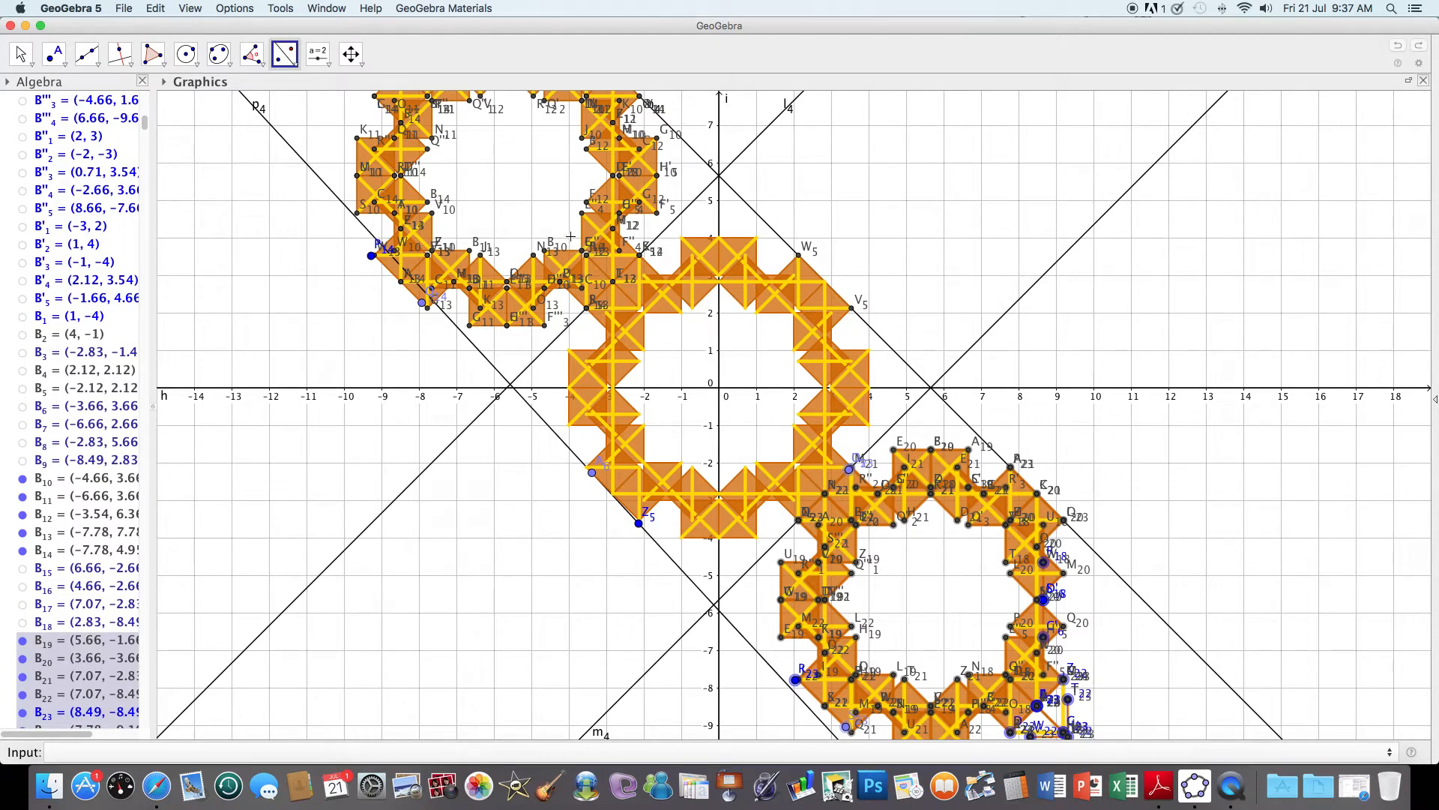
# Try to reflect the central ring about line p₄ along its lower-left edge, and undo the reflection.
pyautogui.moveTo(569, 237); pyautogui.dragTo(876, 569)
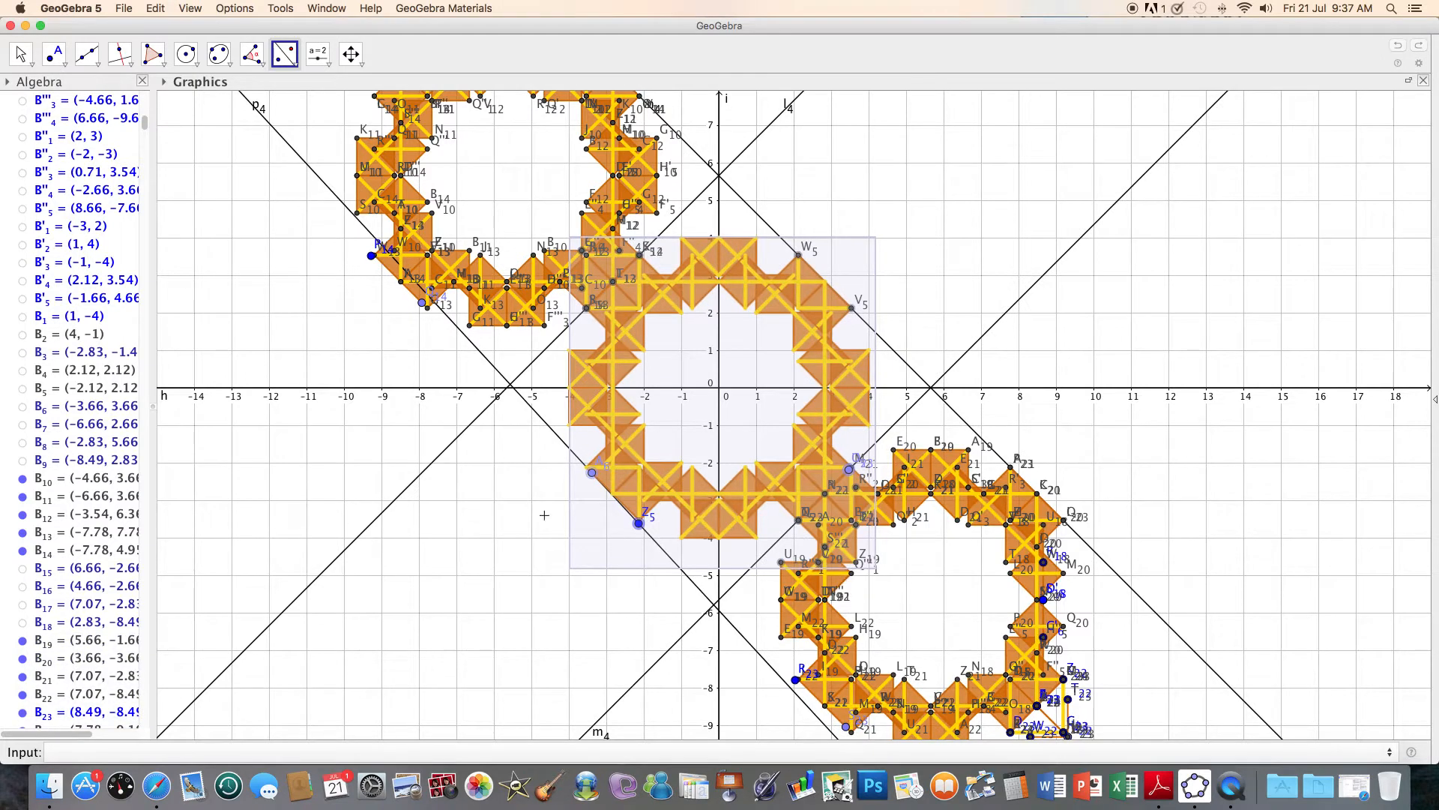
pyautogui.click(551, 430)
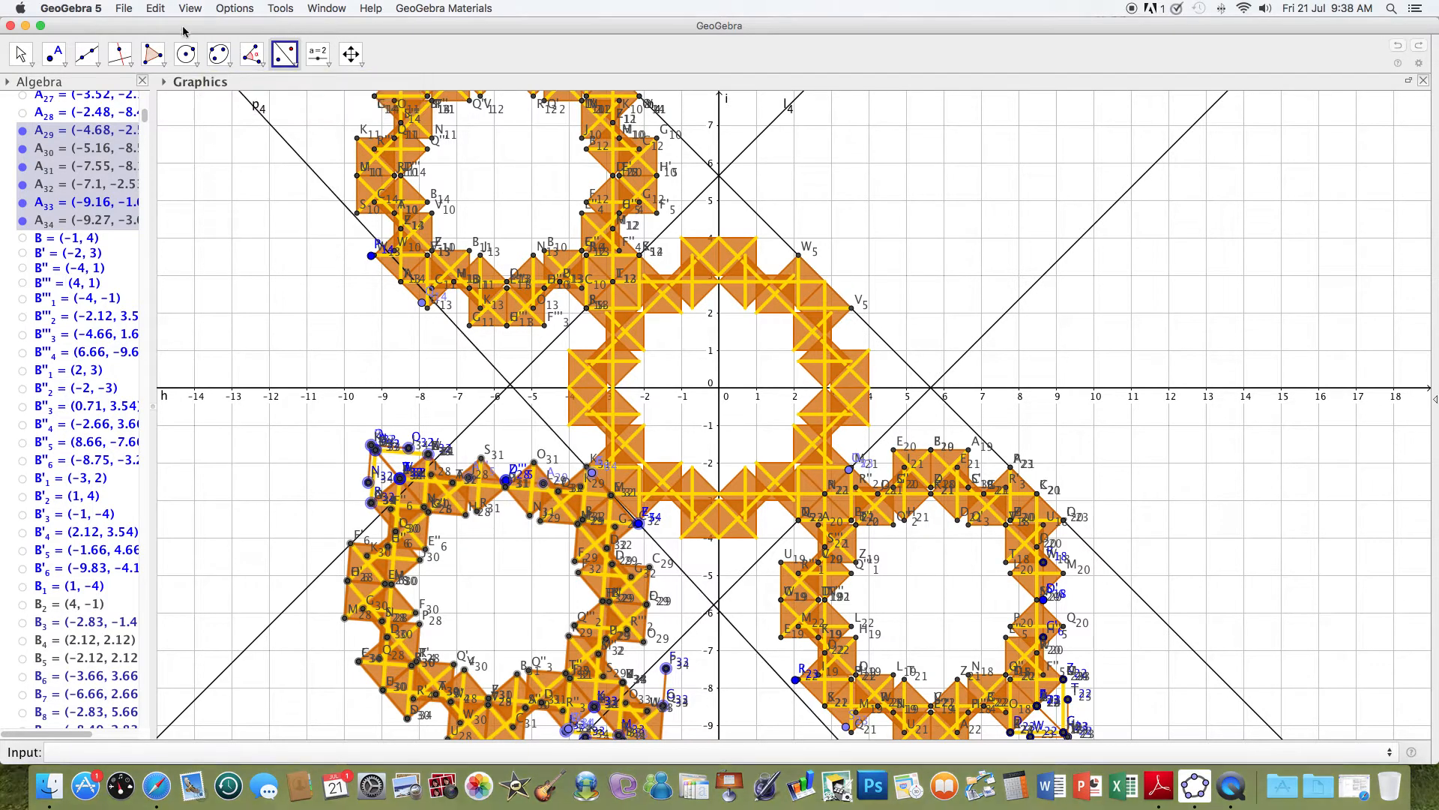
pyautogui.click(156, 10)
pyautogui.click(177, 30)
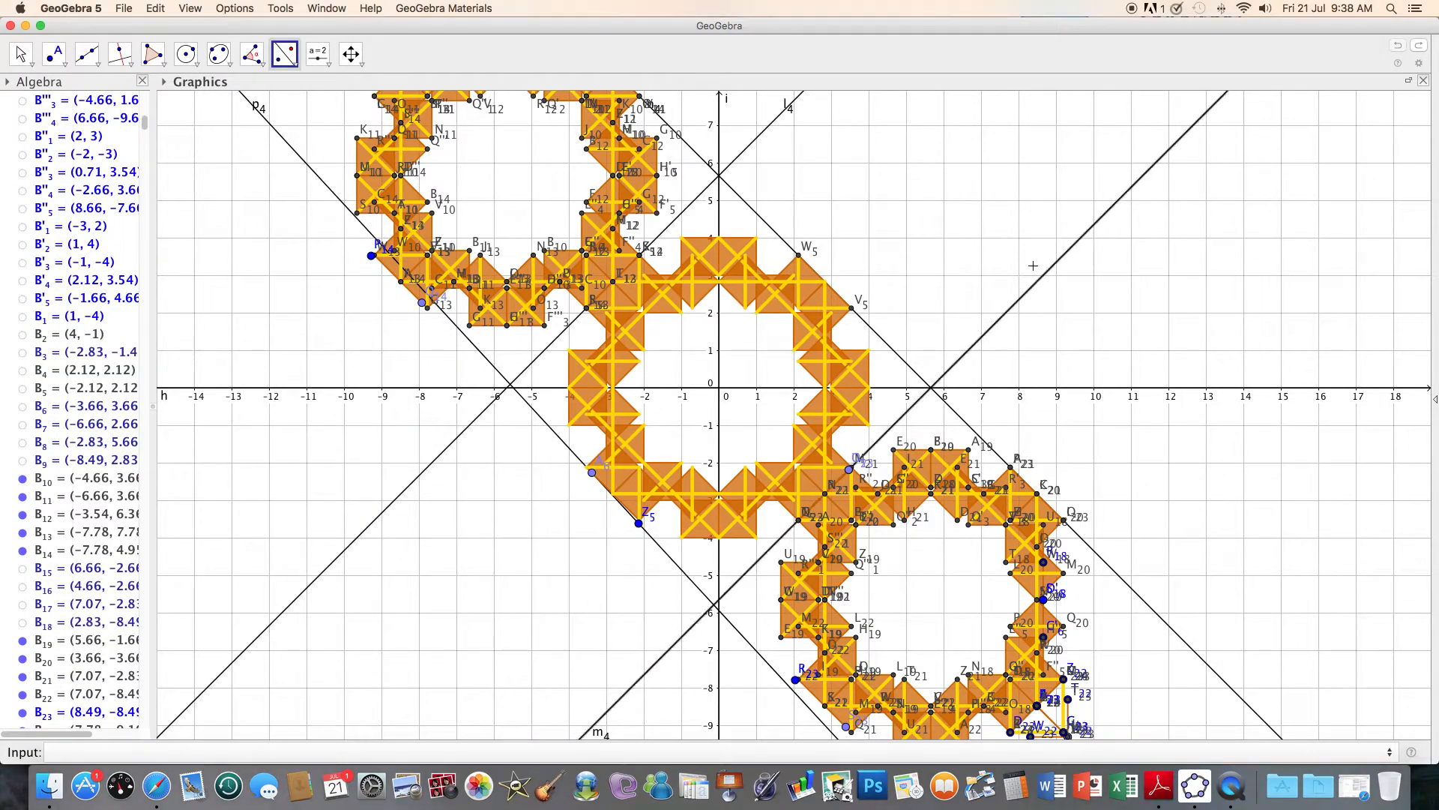
# Hide points B₁₀ to B₁₃ of the upper-left reflected ring.
pyautogui.click(351, 57)
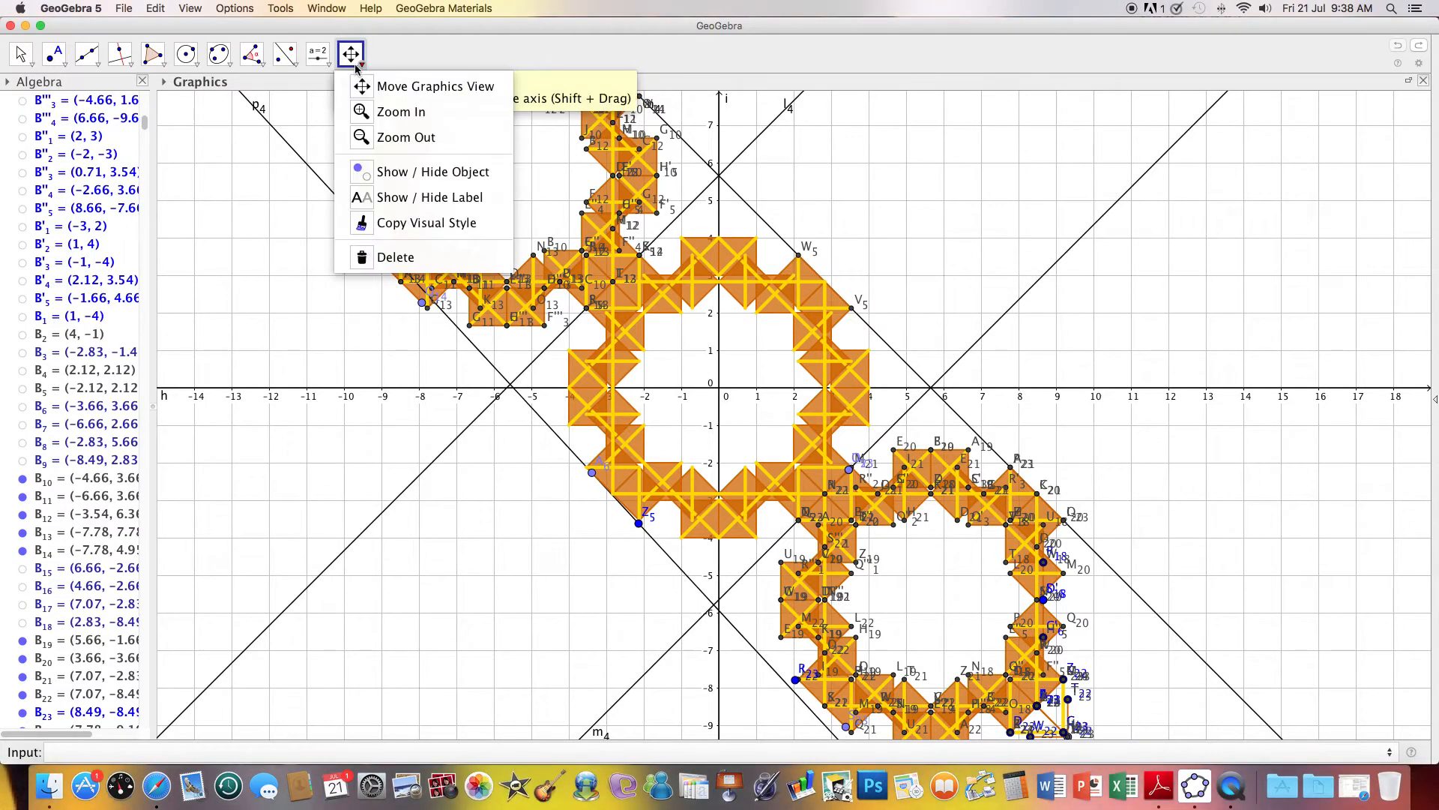
pyautogui.click(383, 138)
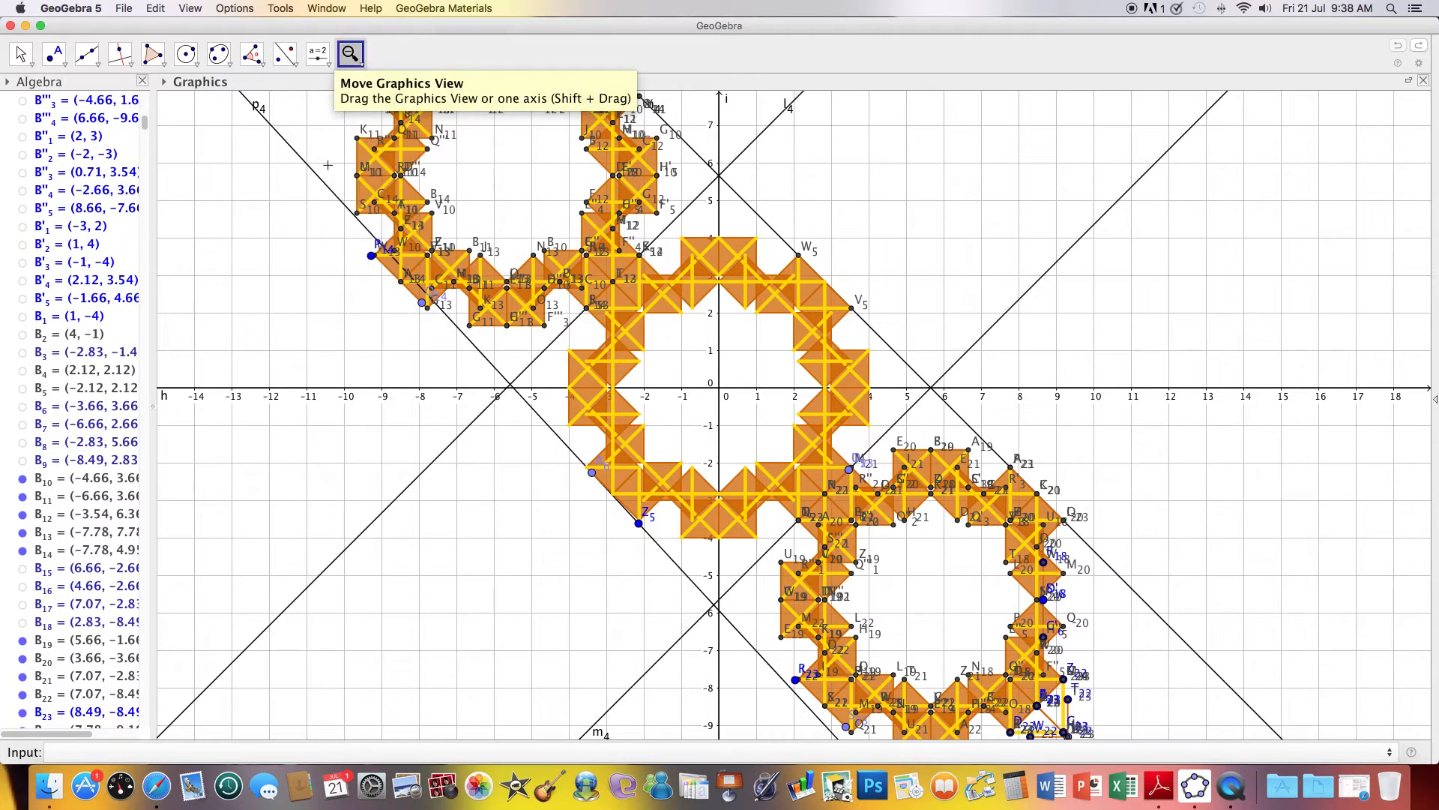
pyautogui.click(260, 255)
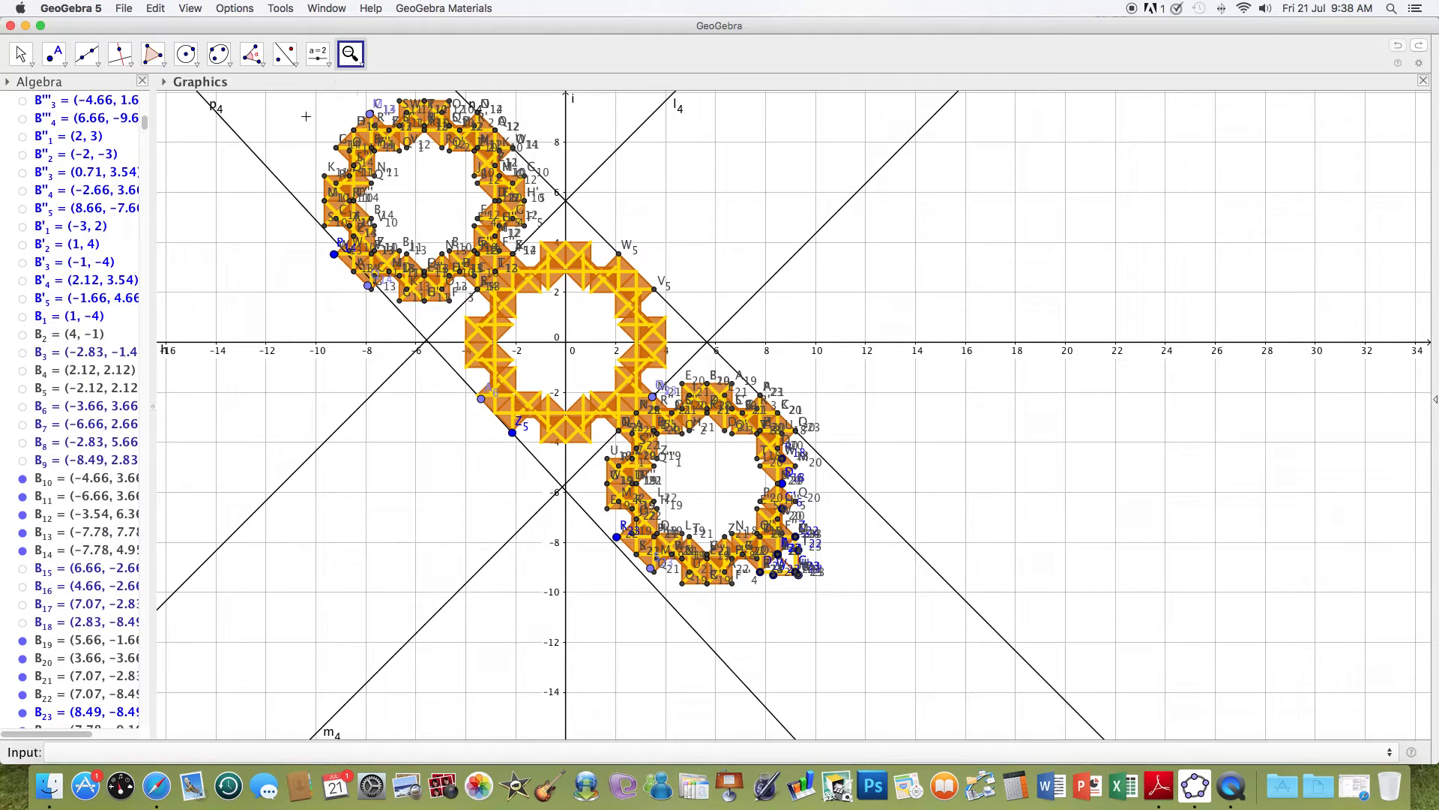
pyautogui.click(361, 61)
pyautogui.click(390, 86)
pyautogui.moveTo(531, 108); pyautogui.dragTo(774, 206)
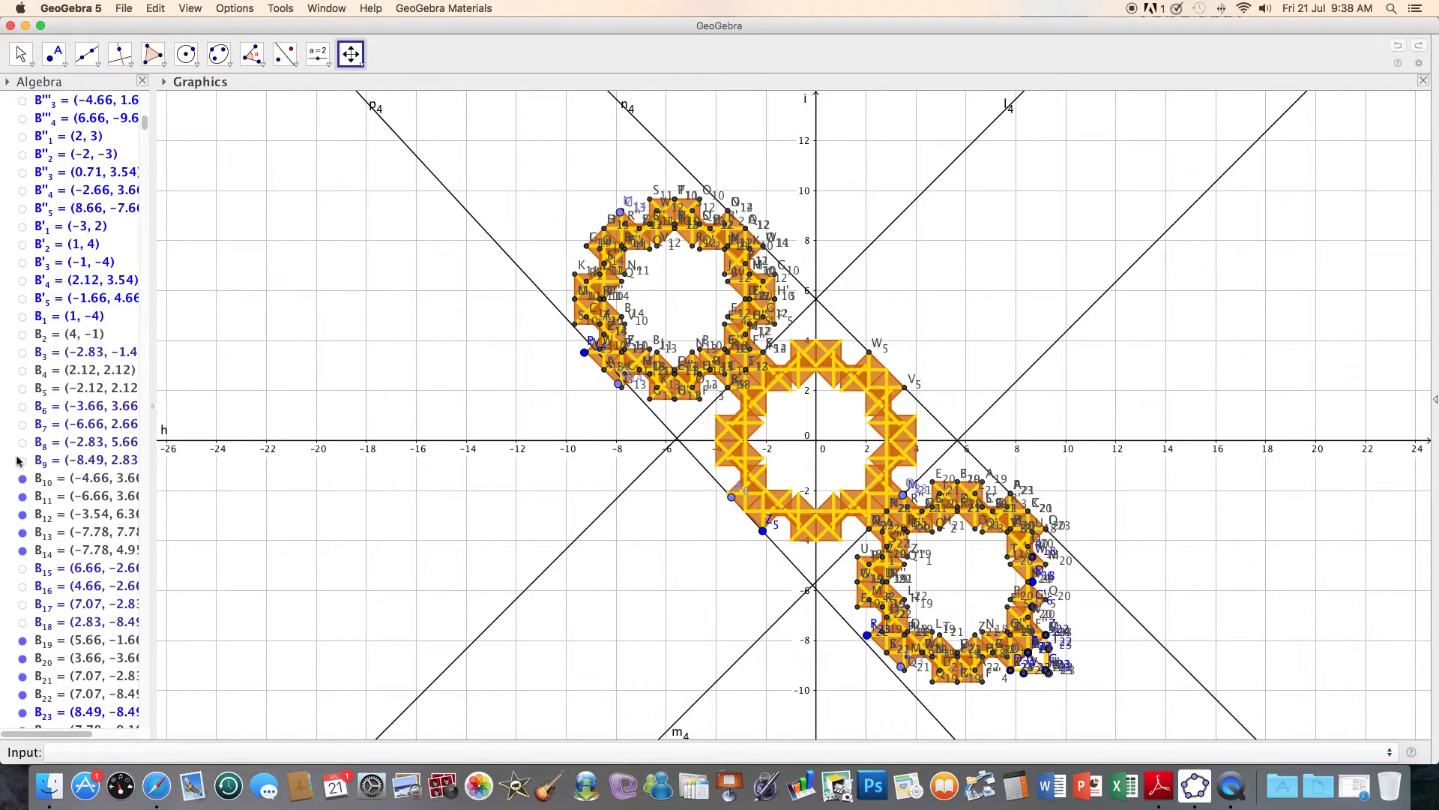
pyautogui.click(22, 478)
pyautogui.click(23, 496)
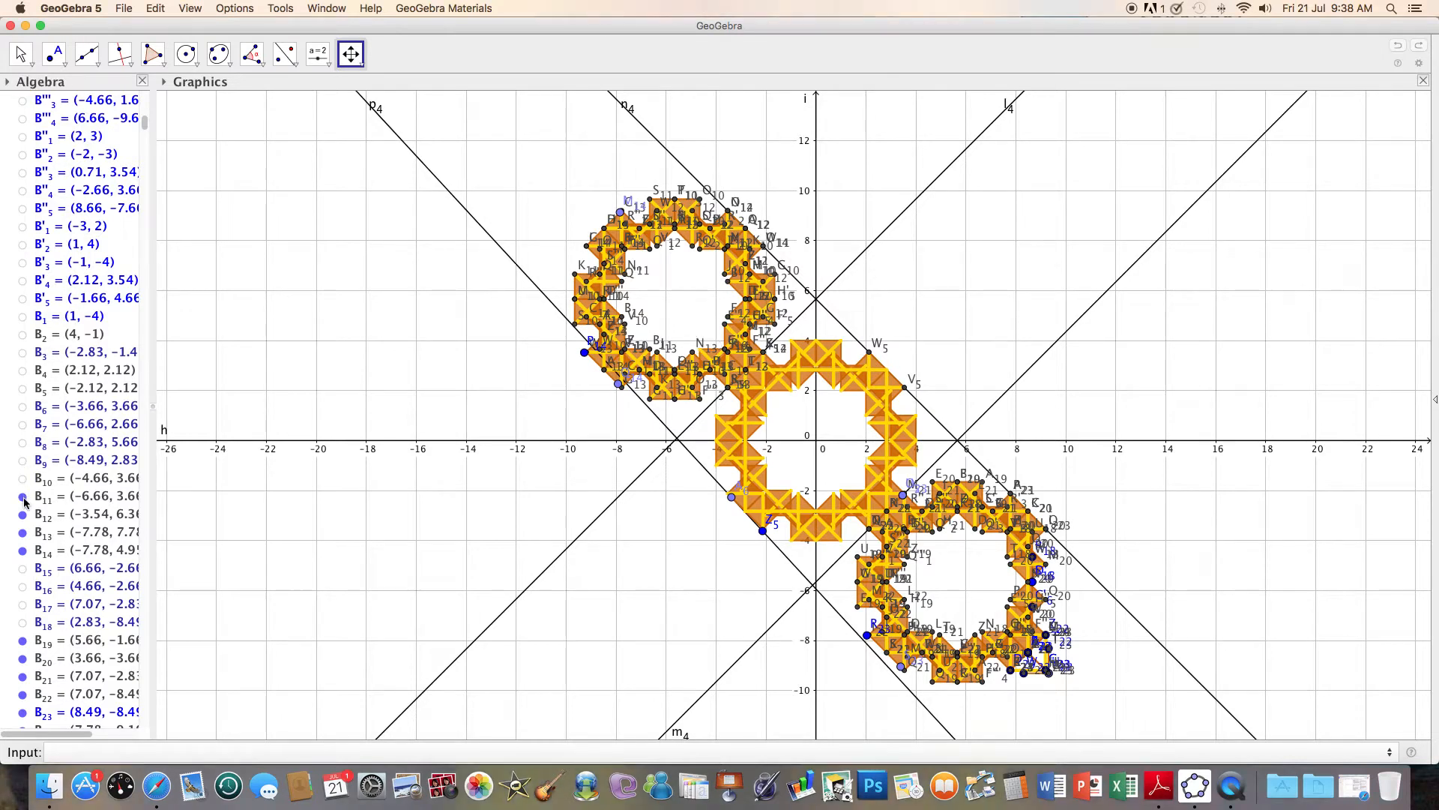
pyautogui.click(23, 533)
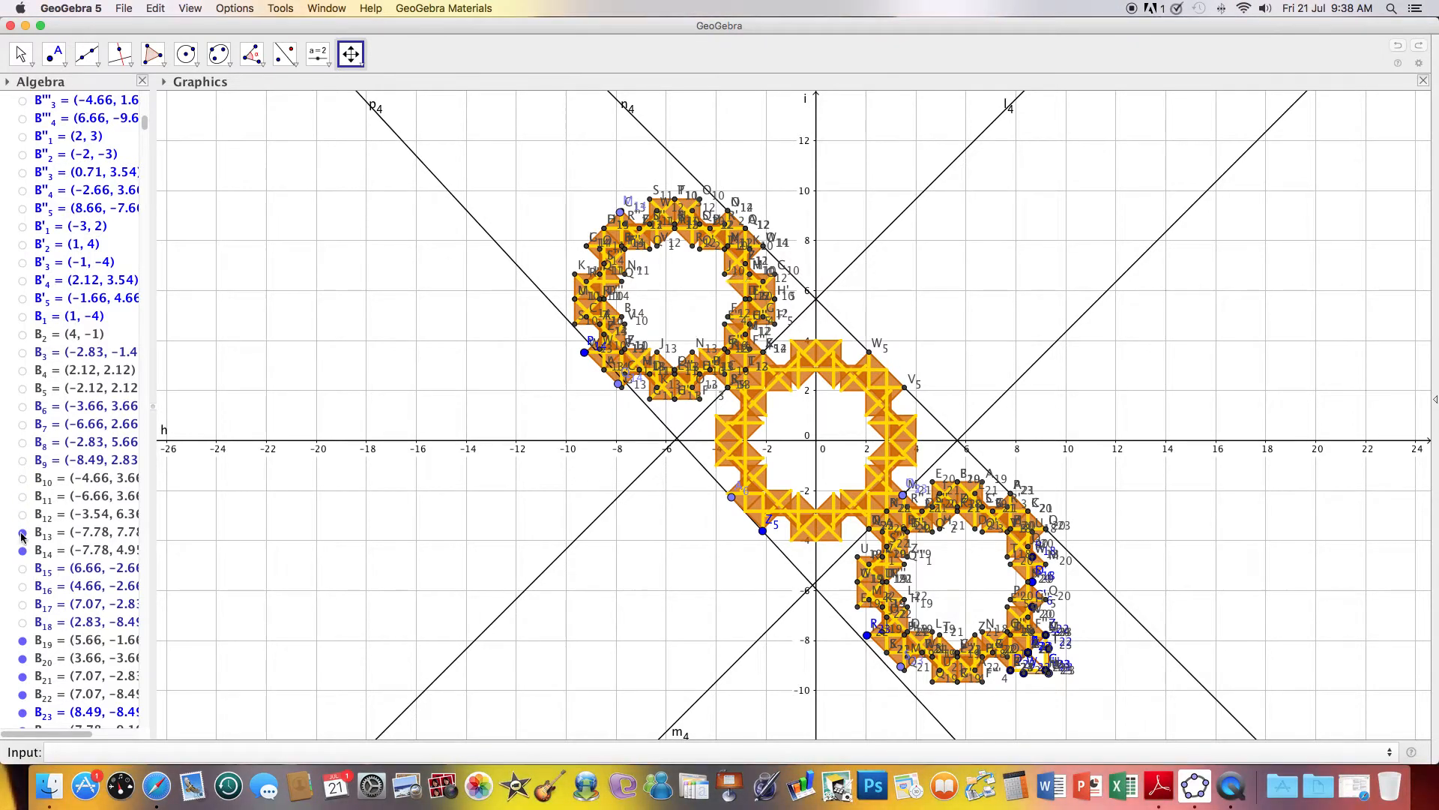
# Hide point A₆ and points A₁₁ to A₁₄.
pyautogui.scroll(10, 150, 135)
pyautogui.scroll(-5, 143, 128)
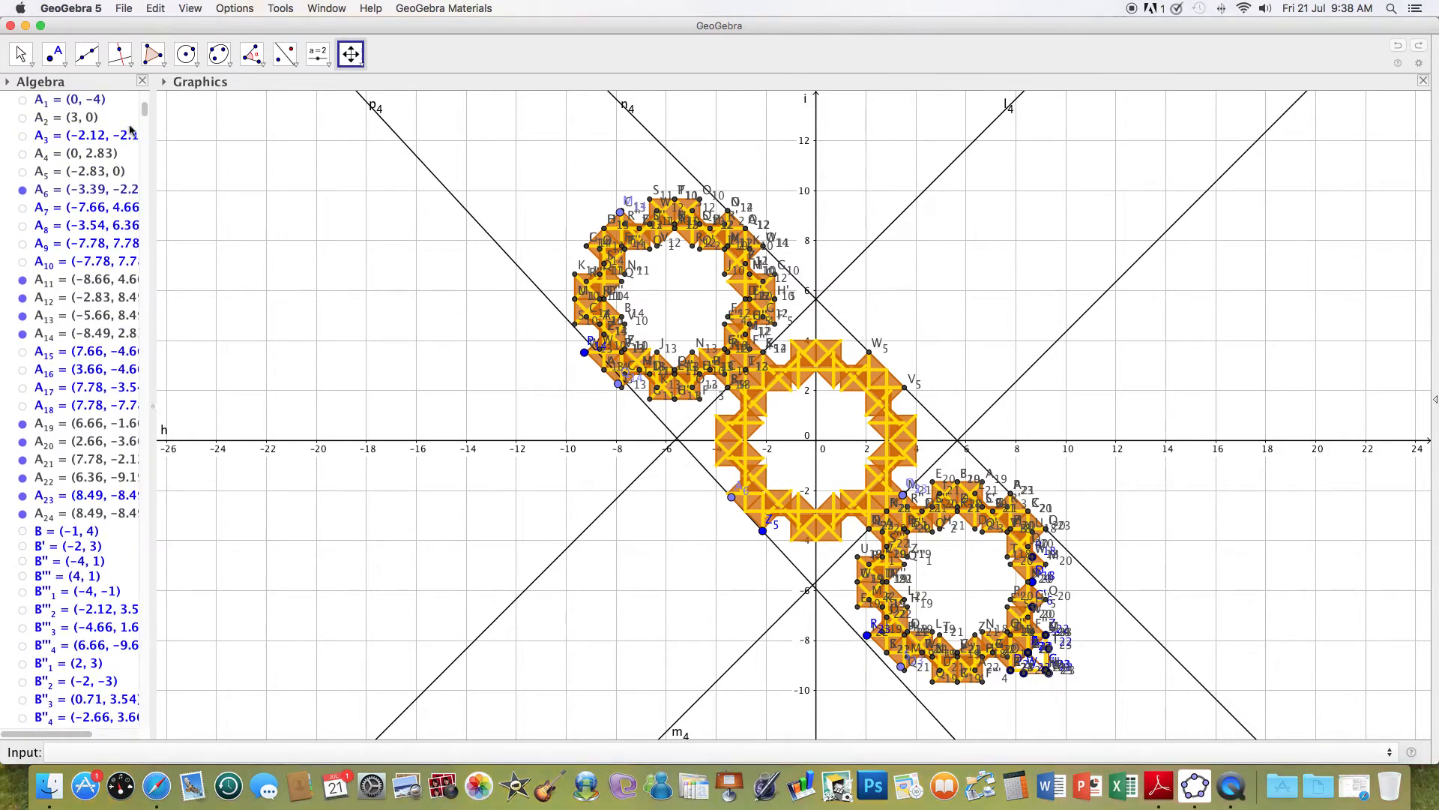
pyautogui.click(24, 192)
pyautogui.click(22, 279)
pyautogui.click(22, 298)
pyautogui.click(24, 316)
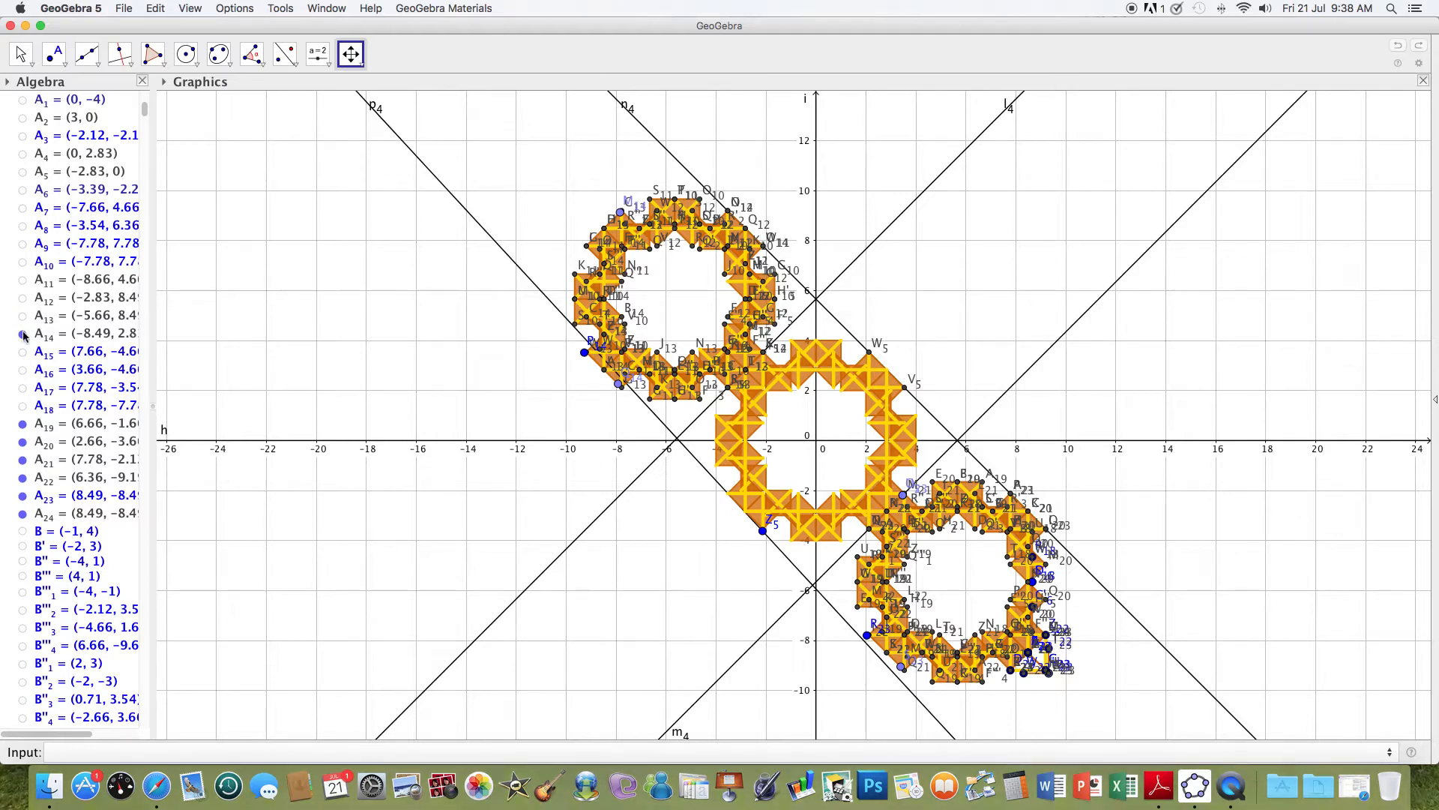
pyautogui.click(23, 335)
# Hide points A₁₉ to A₂₄ of the lower-right reflected ring.
pyautogui.click(22, 442)
pyautogui.click(24, 424)
pyautogui.click(23, 459)
pyautogui.click(23, 477)
pyautogui.click(23, 495)
pyautogui.click(23, 514)
# Hide point B₁₄ and points B₁₉ to B₂₄.
pyautogui.scroll(-15, 145, 112)
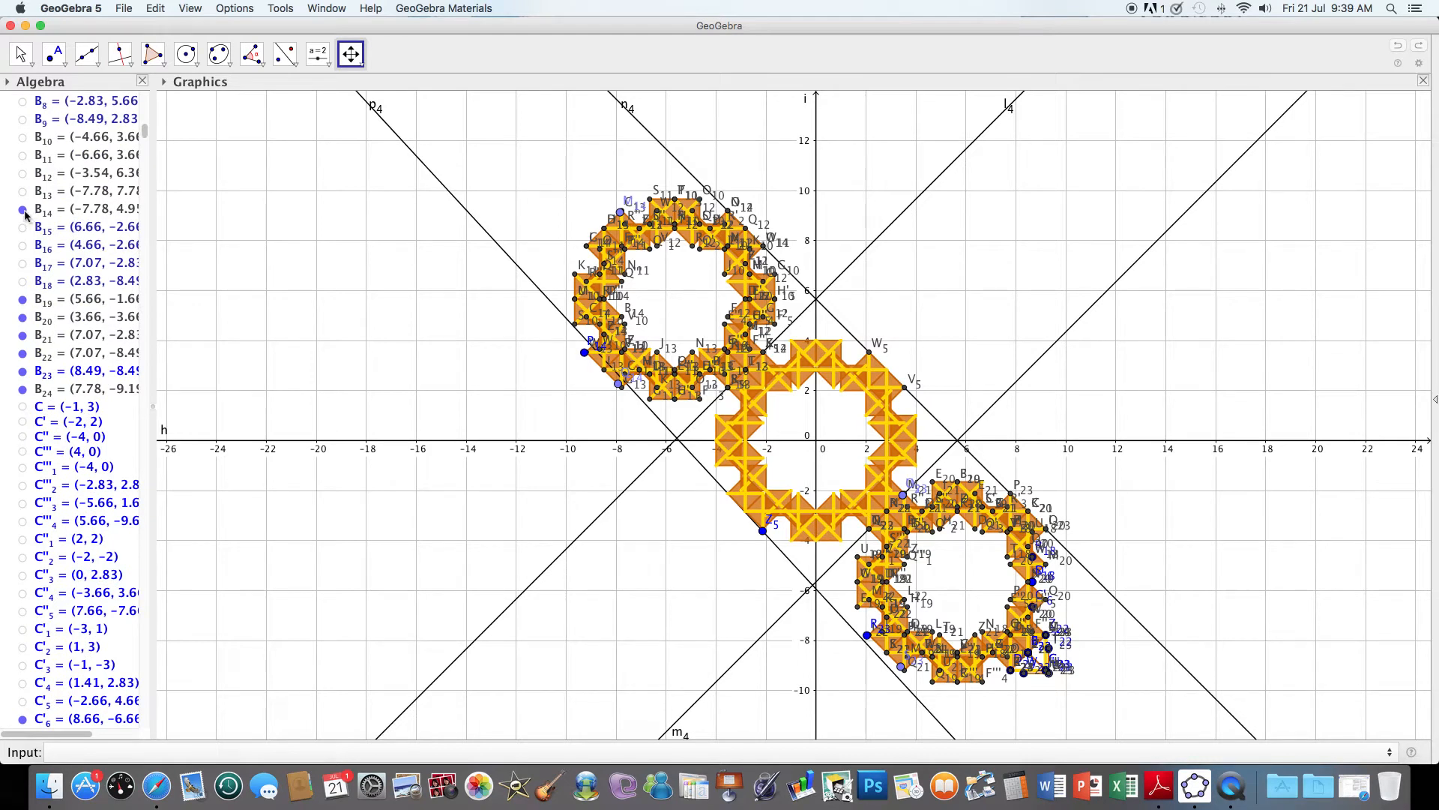
pyautogui.click(23, 210)
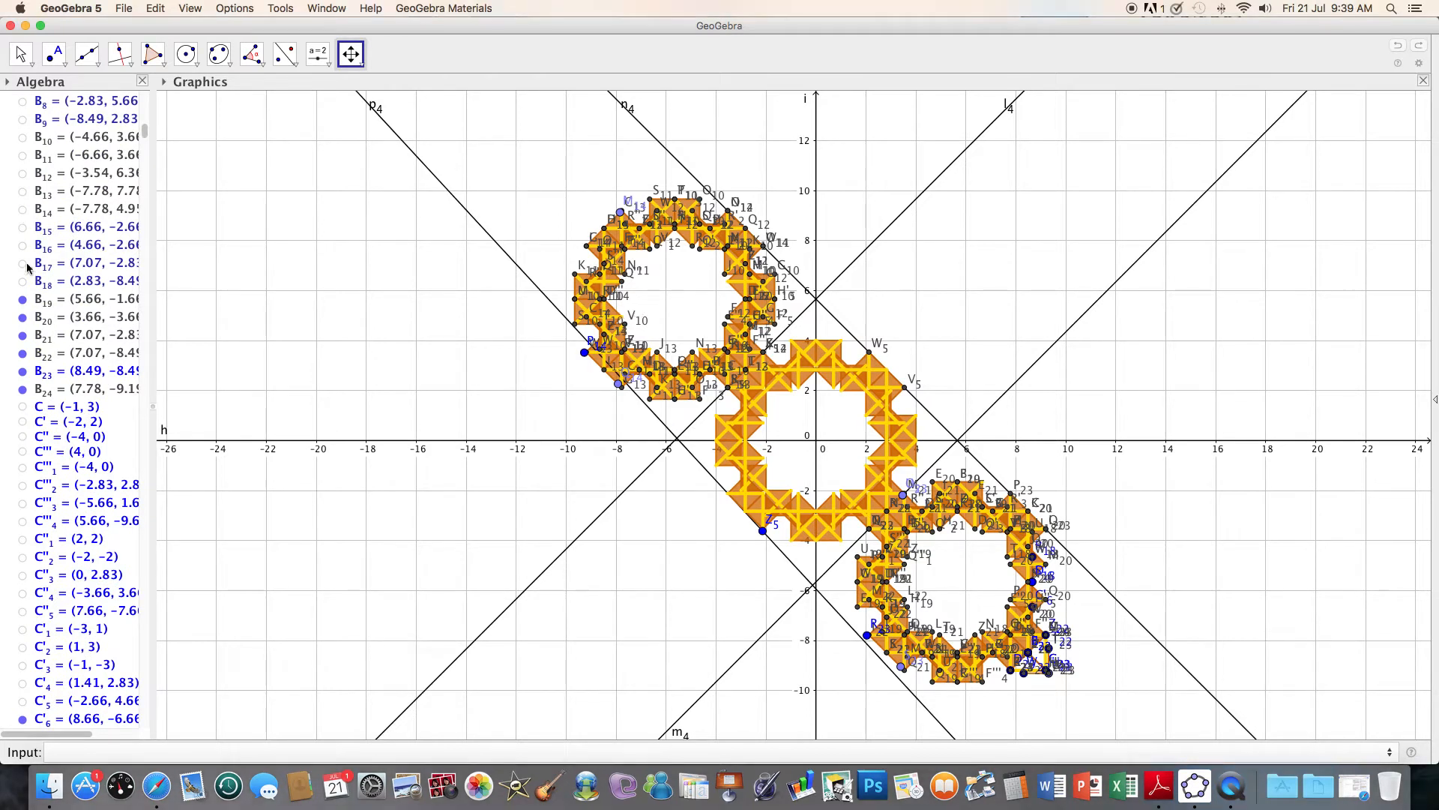
pyautogui.click(23, 322)
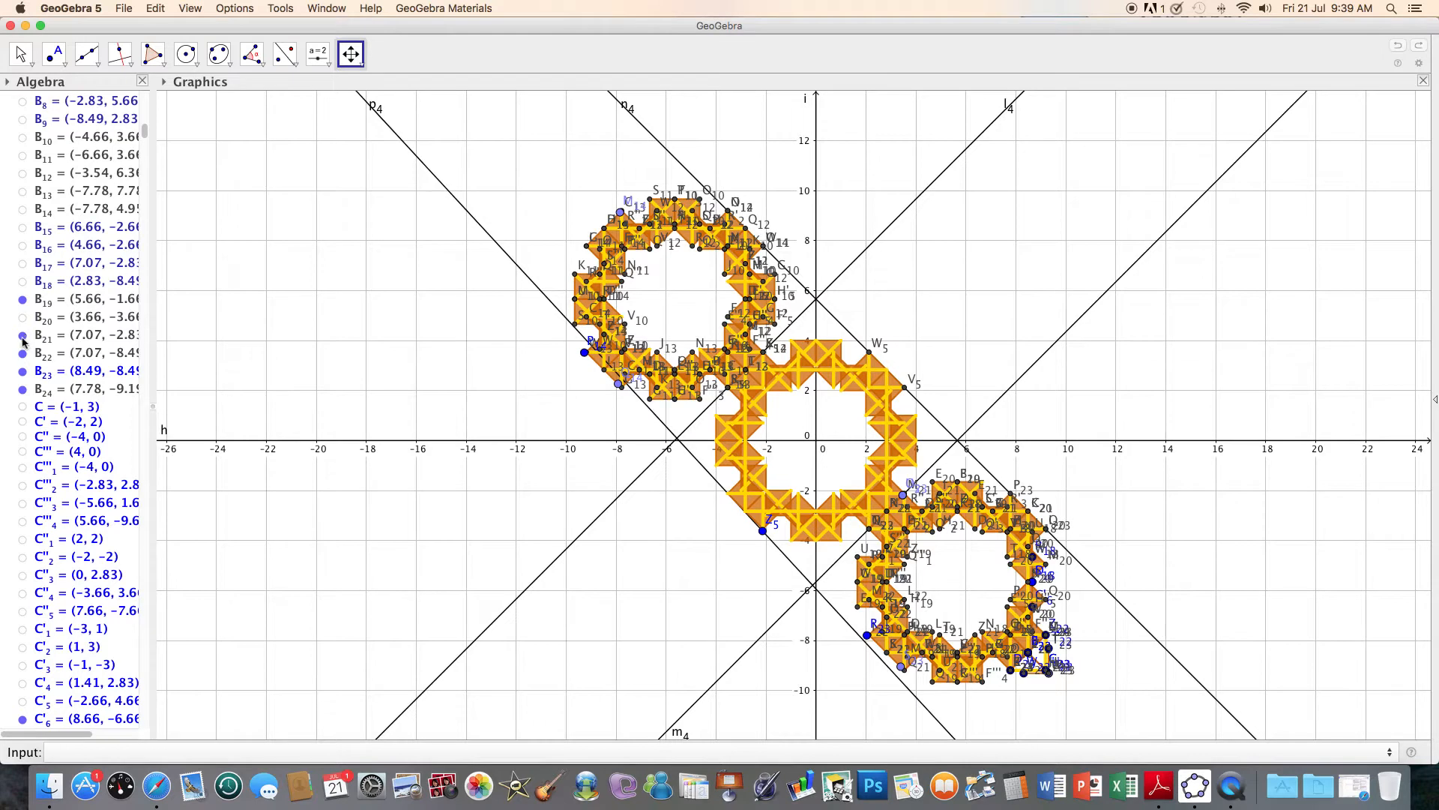
pyautogui.click(23, 334)
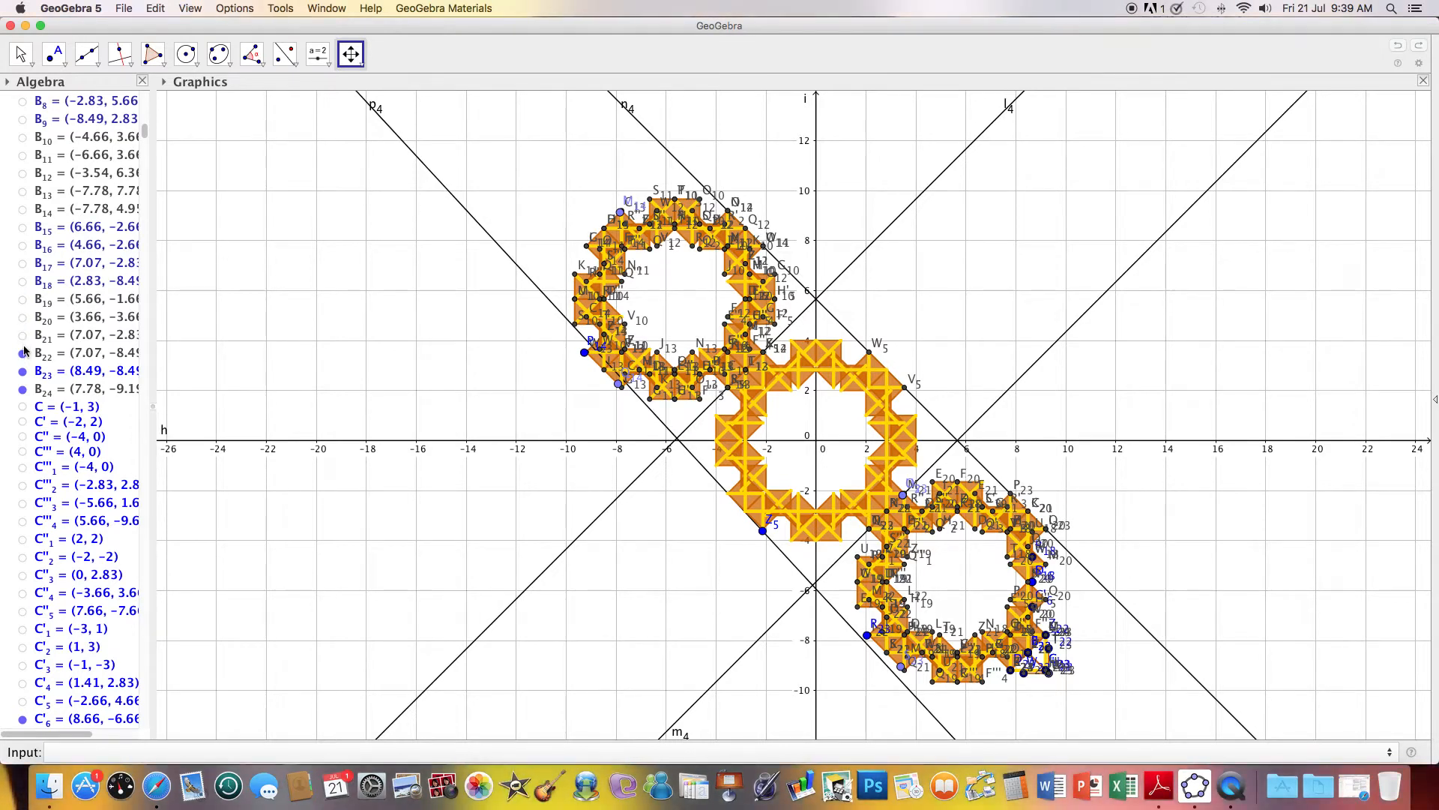
pyautogui.click(23, 354)
pyautogui.click(24, 371)
pyautogui.click(23, 389)
# Hide point C₁₄ and points C₁₉ to C₂₄.
pyautogui.moveTo(146, 136); pyautogui.dragTo(144, 151)
pyautogui.click(23, 102)
pyautogui.click(22, 193)
pyautogui.click(23, 211)
pyautogui.click(23, 229)
pyautogui.click(22, 248)
pyautogui.click(23, 266)
pyautogui.click(23, 284)
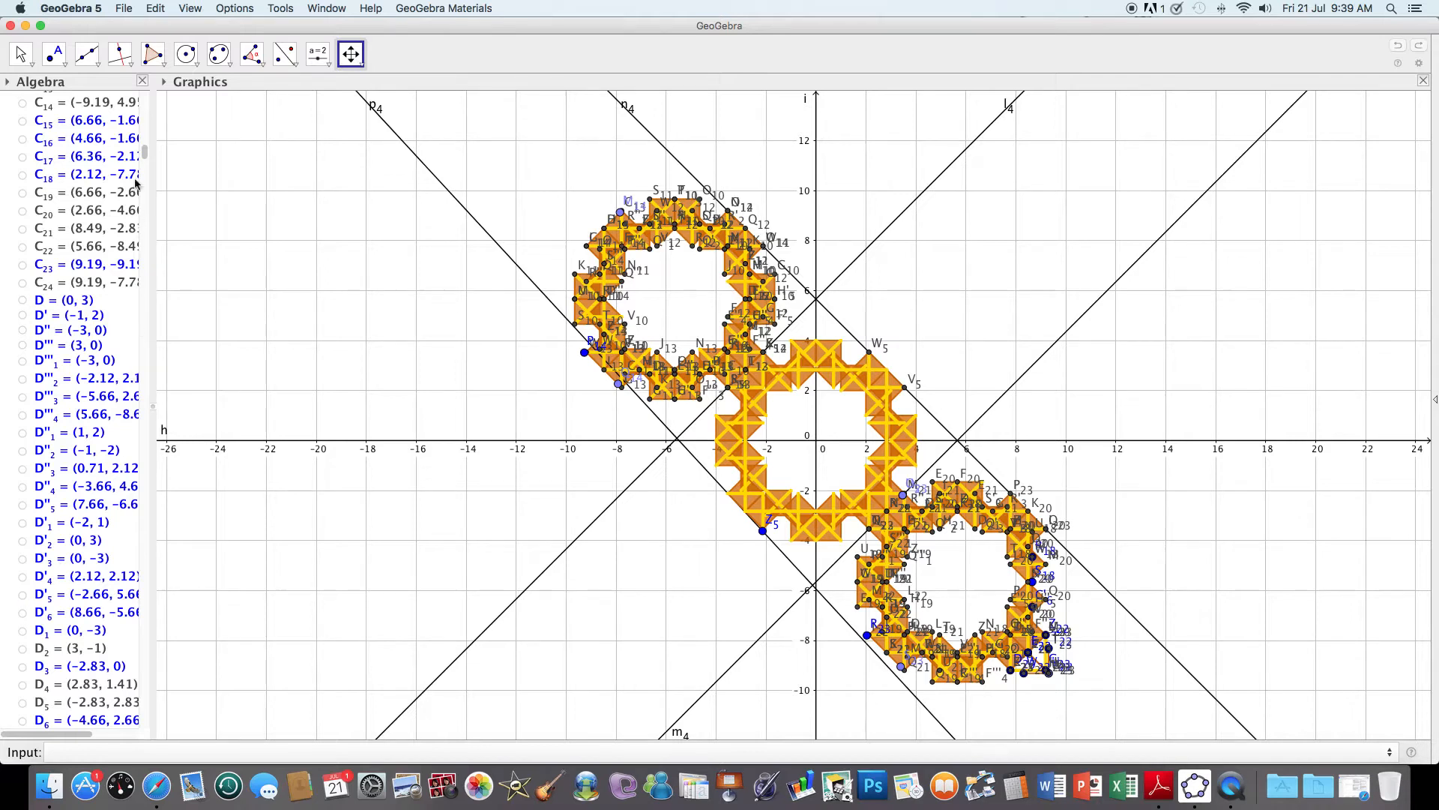
# Hide points D₁₀ to D₁₄ of the upper-left reflected ring.
pyautogui.scroll(-3, 144, 157)
pyautogui.moveTo(144, 158); pyautogui.dragTo(144, 169)
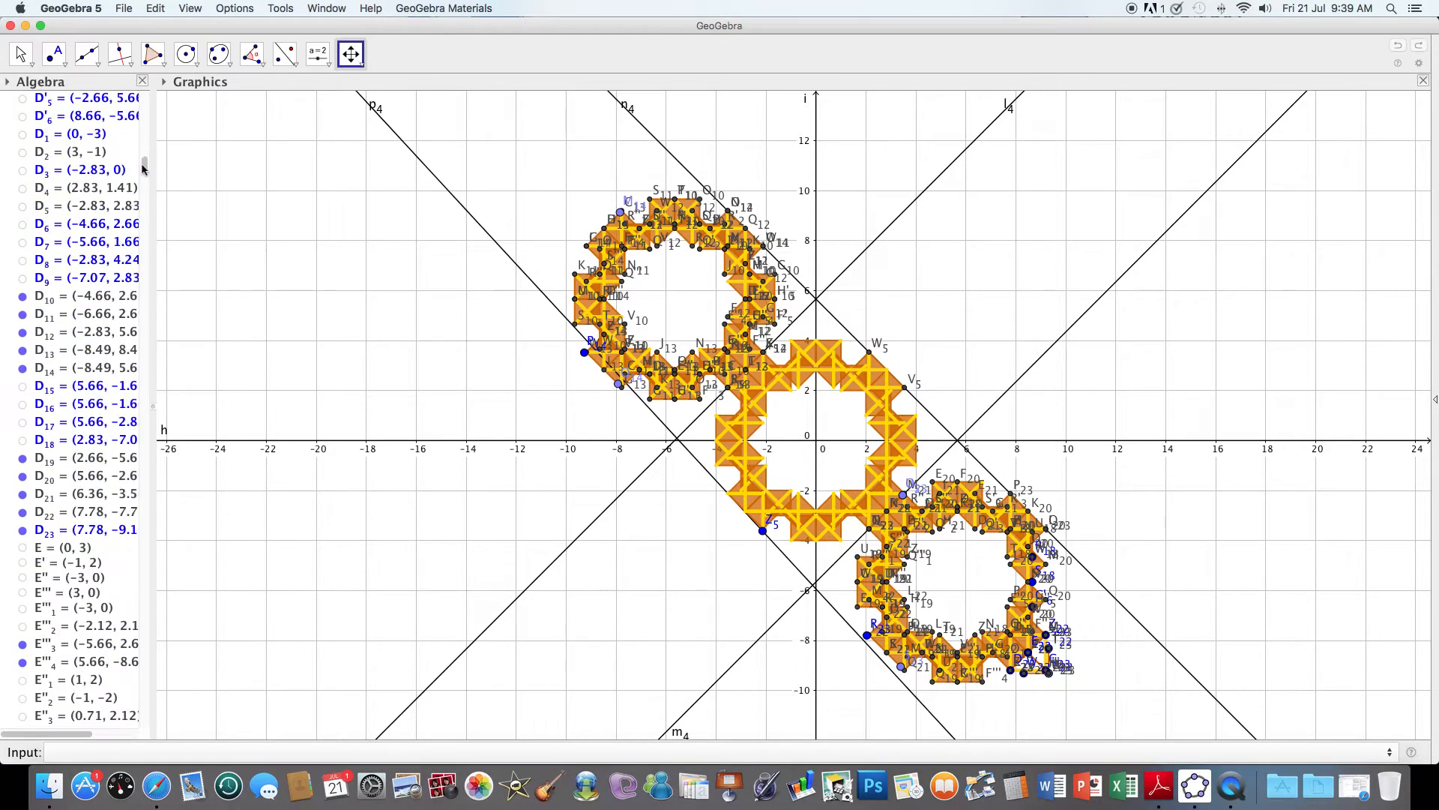
pyautogui.click(23, 296)
pyautogui.click(22, 314)
pyautogui.click(23, 332)
pyautogui.click(23, 350)
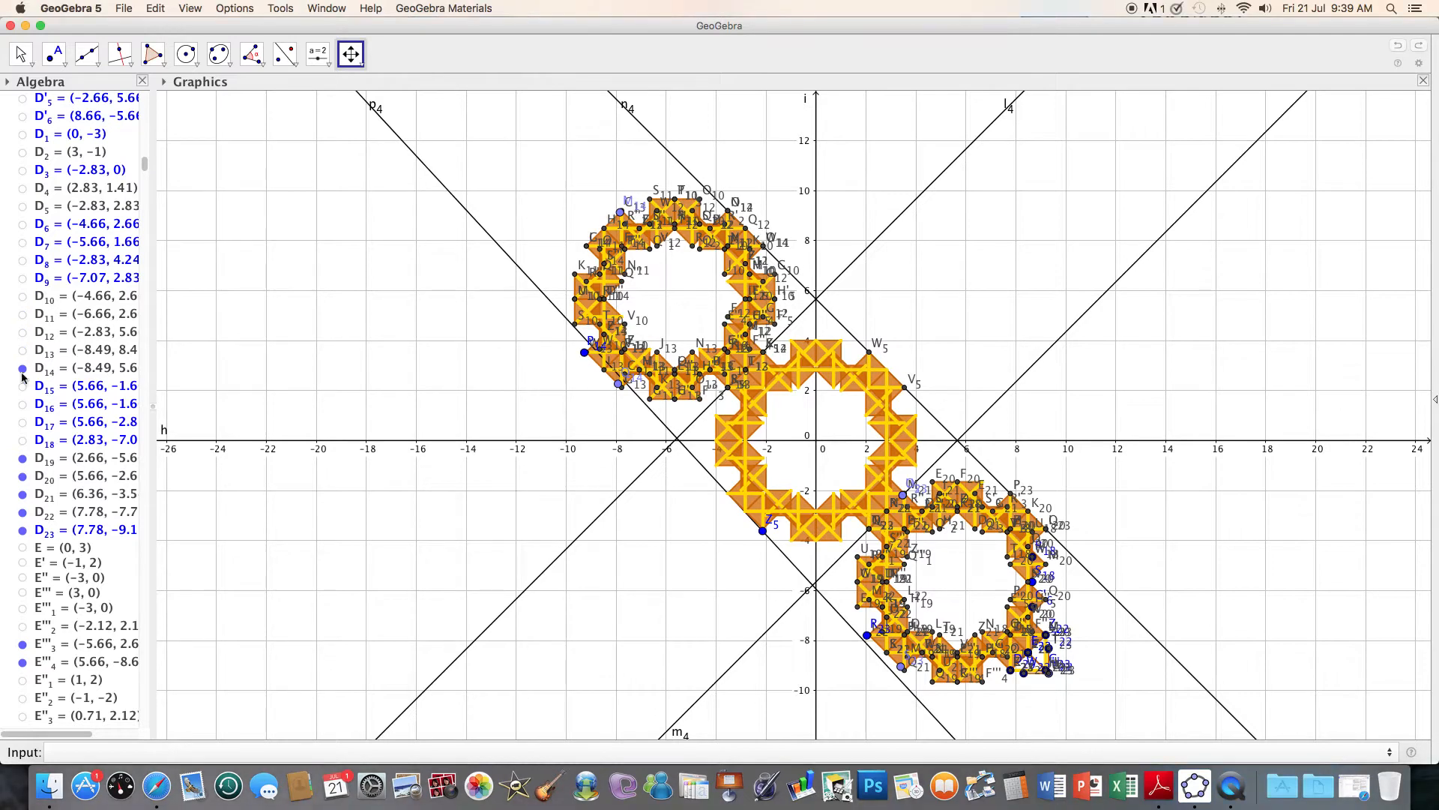
pyautogui.click(22, 368)
# Hide points D₁₉ to D₂₃ of the lower-right reflected ring.
pyautogui.click(23, 458)
pyautogui.click(23, 476)
pyautogui.click(23, 494)
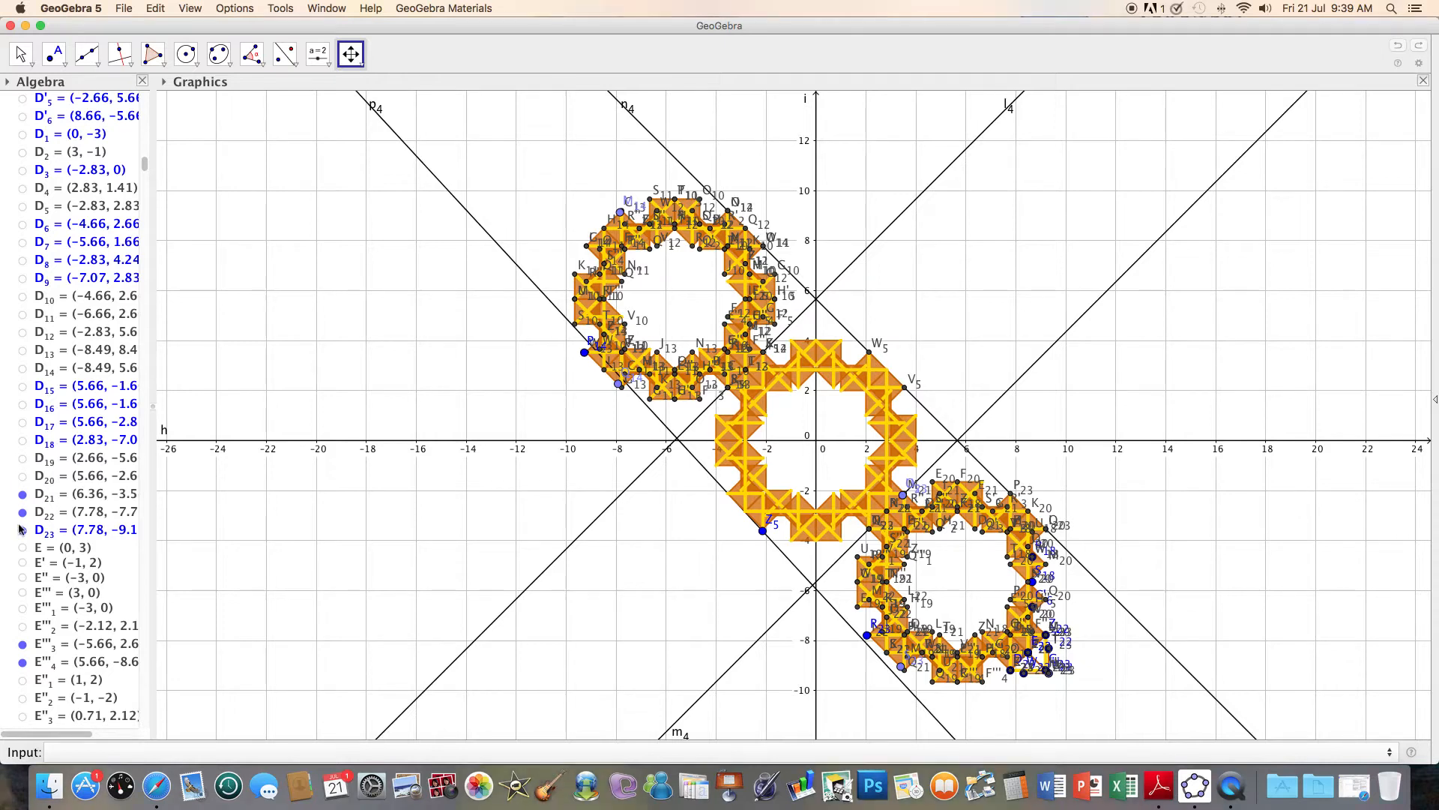
pyautogui.click(22, 512)
pyautogui.click(22, 529)
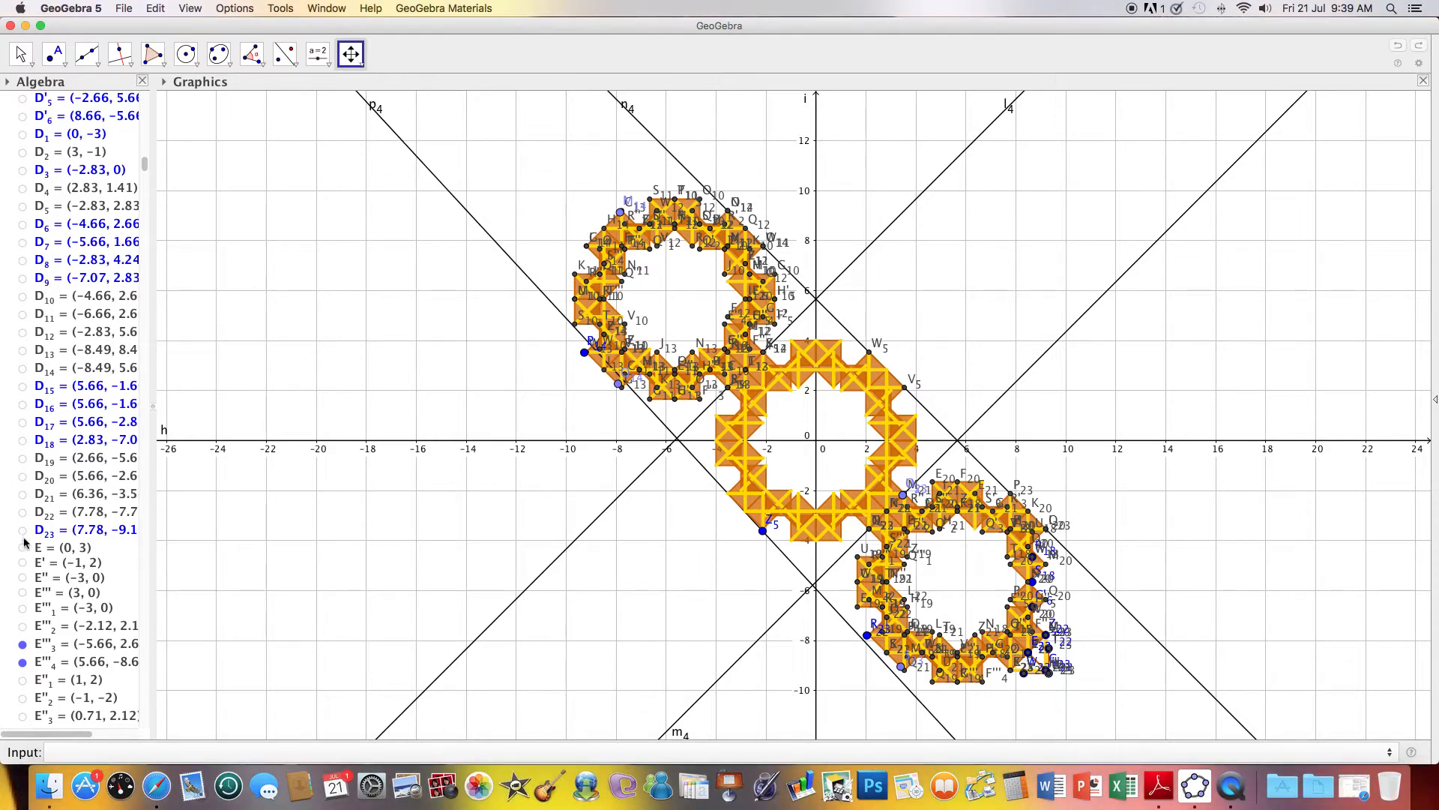
# Hide the primed points E'''₃, E'''₄, E''₄, E''₅ and E'₅.
pyautogui.click(22, 644)
pyautogui.click(23, 662)
pyautogui.scroll(-3, 148, 172)
pyautogui.moveTo(148, 172); pyautogui.dragTo(148, 182)
pyautogui.click(23, 208)
pyautogui.click(24, 224)
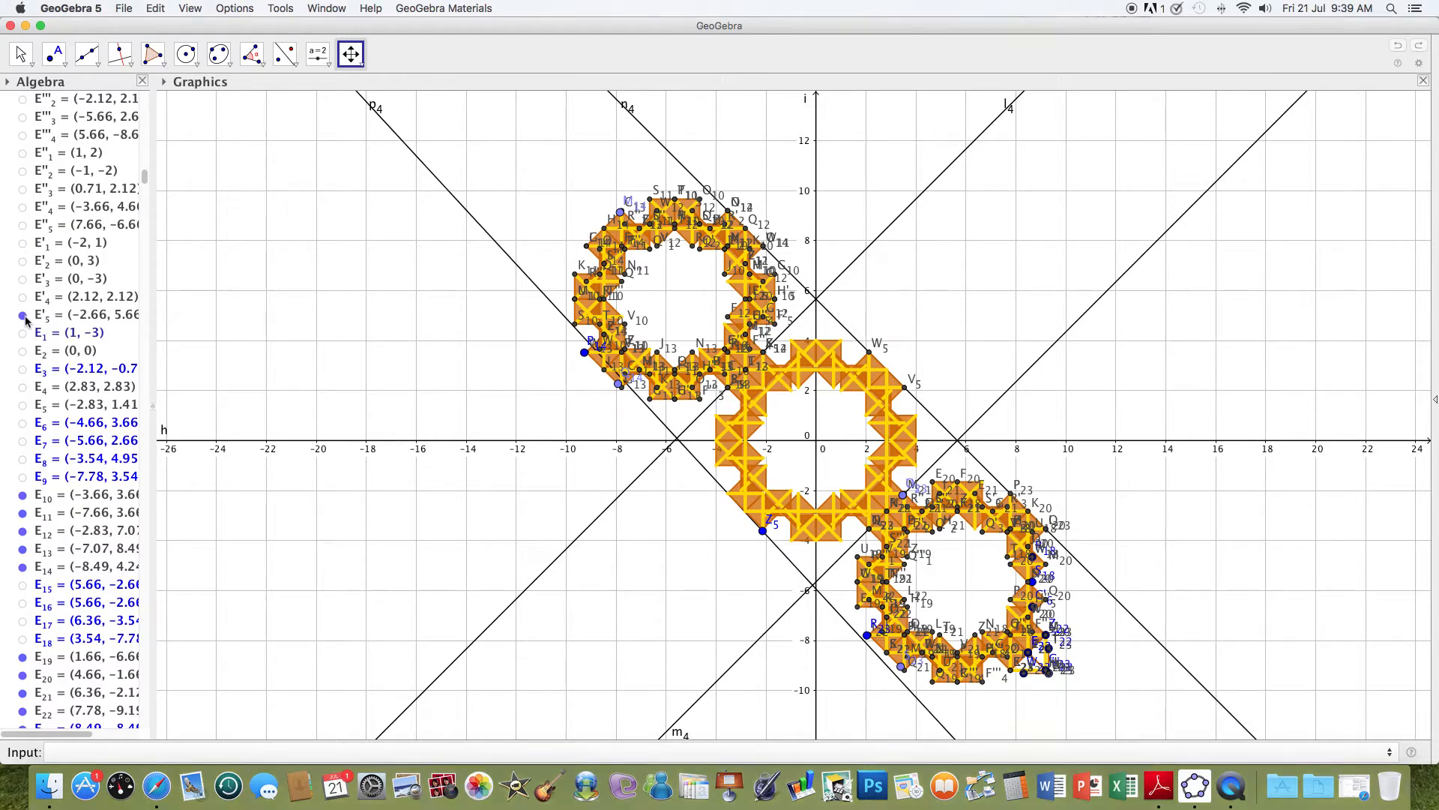
pyautogui.click(23, 316)
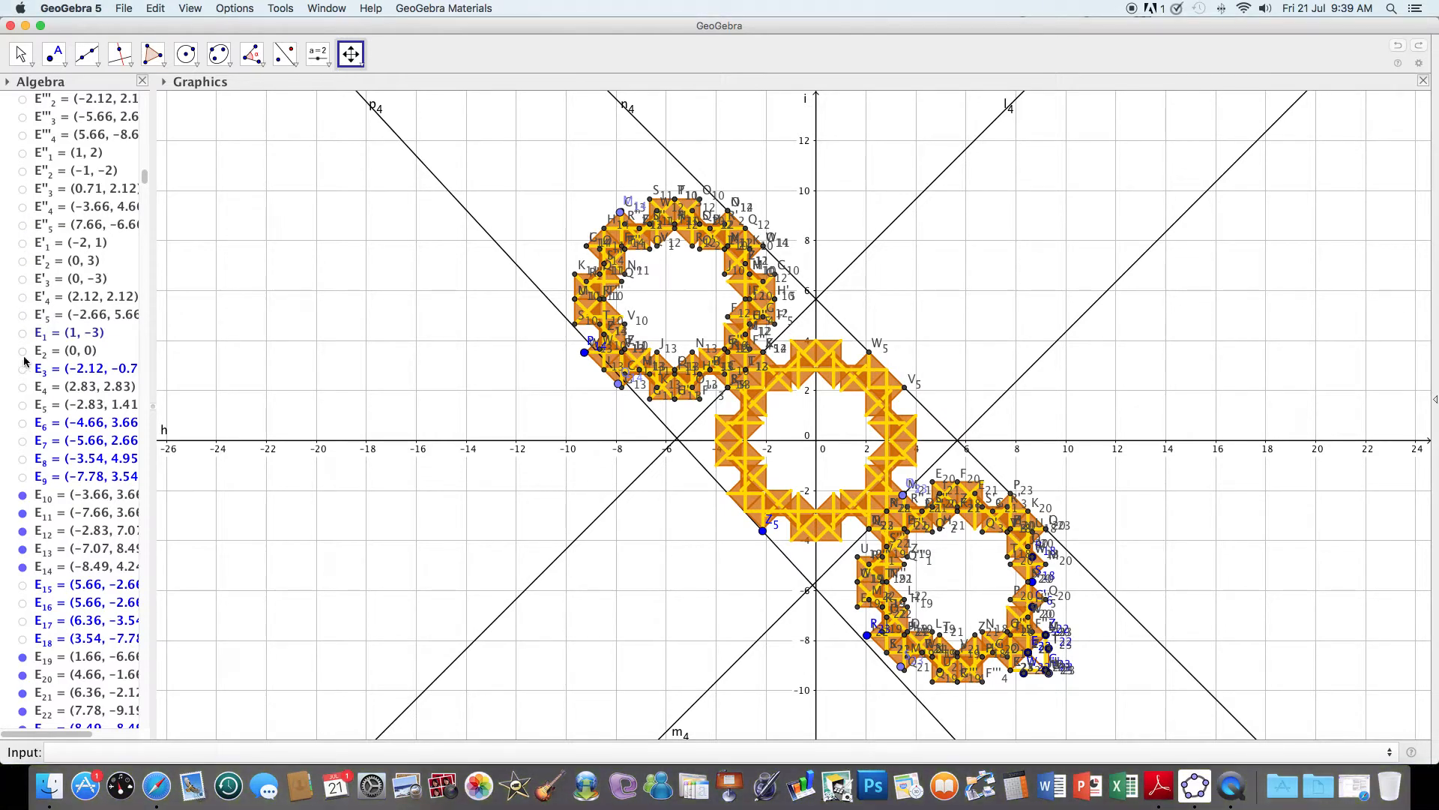
# Hide points E₁₀ to E₁₄ of the upper-left reflected ring.
pyautogui.click(23, 496)
pyautogui.click(24, 530)
pyautogui.click(23, 512)
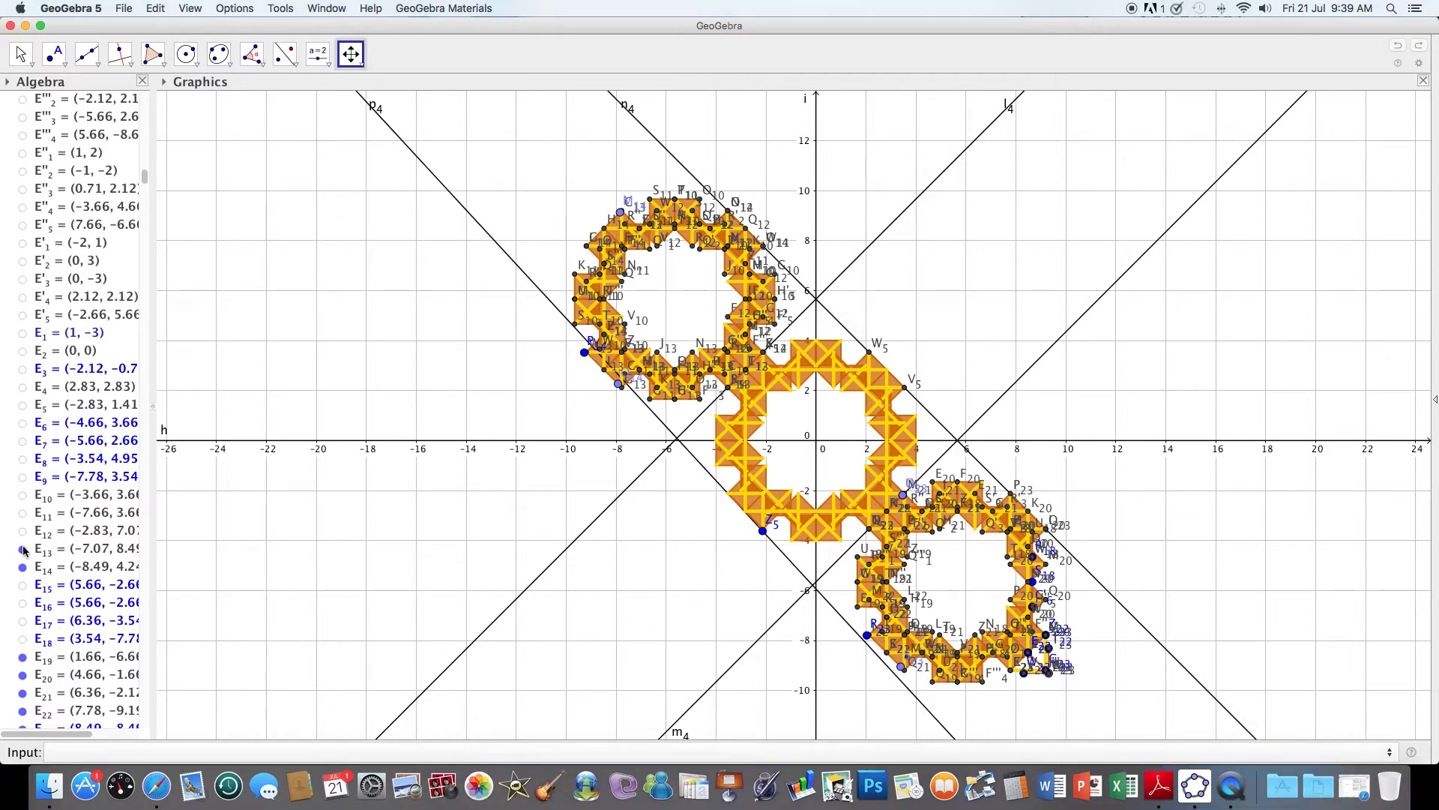
pyautogui.click(23, 569)
# Hide points E₁₉ to E₂₃ of the lower-right reflected ring.
pyautogui.scroll(-10, 113, 206)
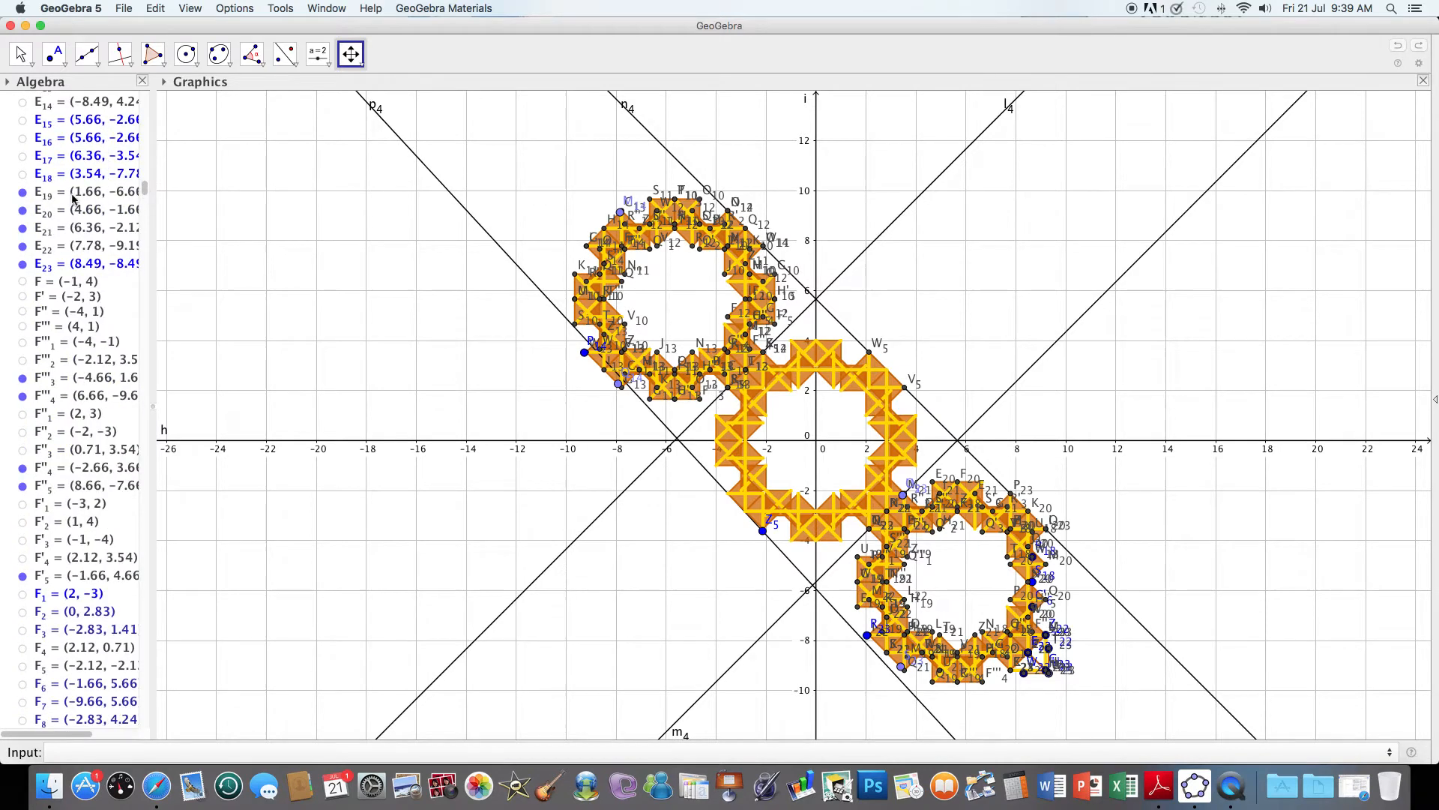
pyautogui.click(22, 192)
pyautogui.click(22, 211)
pyautogui.click(23, 229)
pyautogui.click(22, 246)
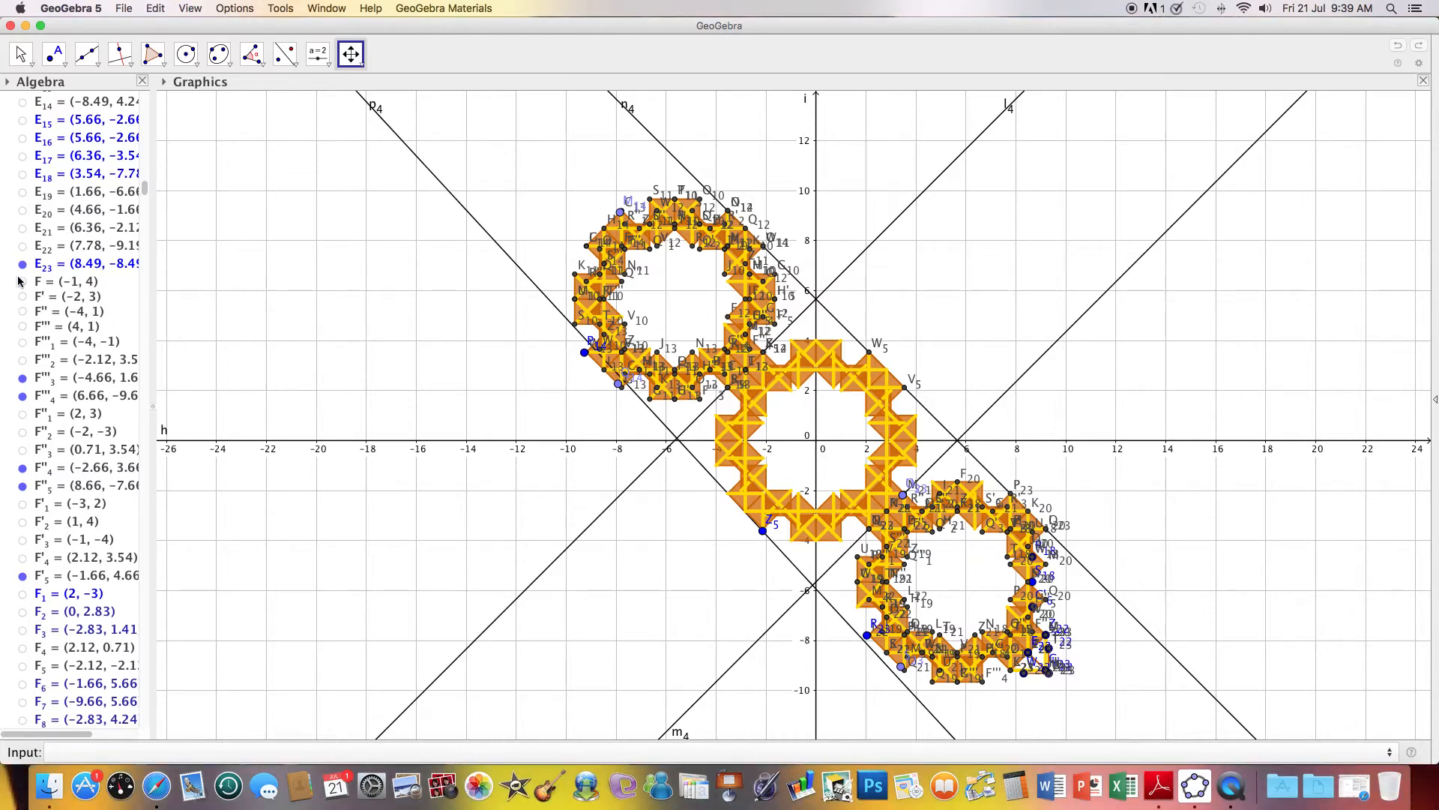
pyautogui.click(22, 264)
# Hide the primed points F'''₃, F'''₄, F''₄, F''₅ and F'₅.
pyautogui.click(23, 378)
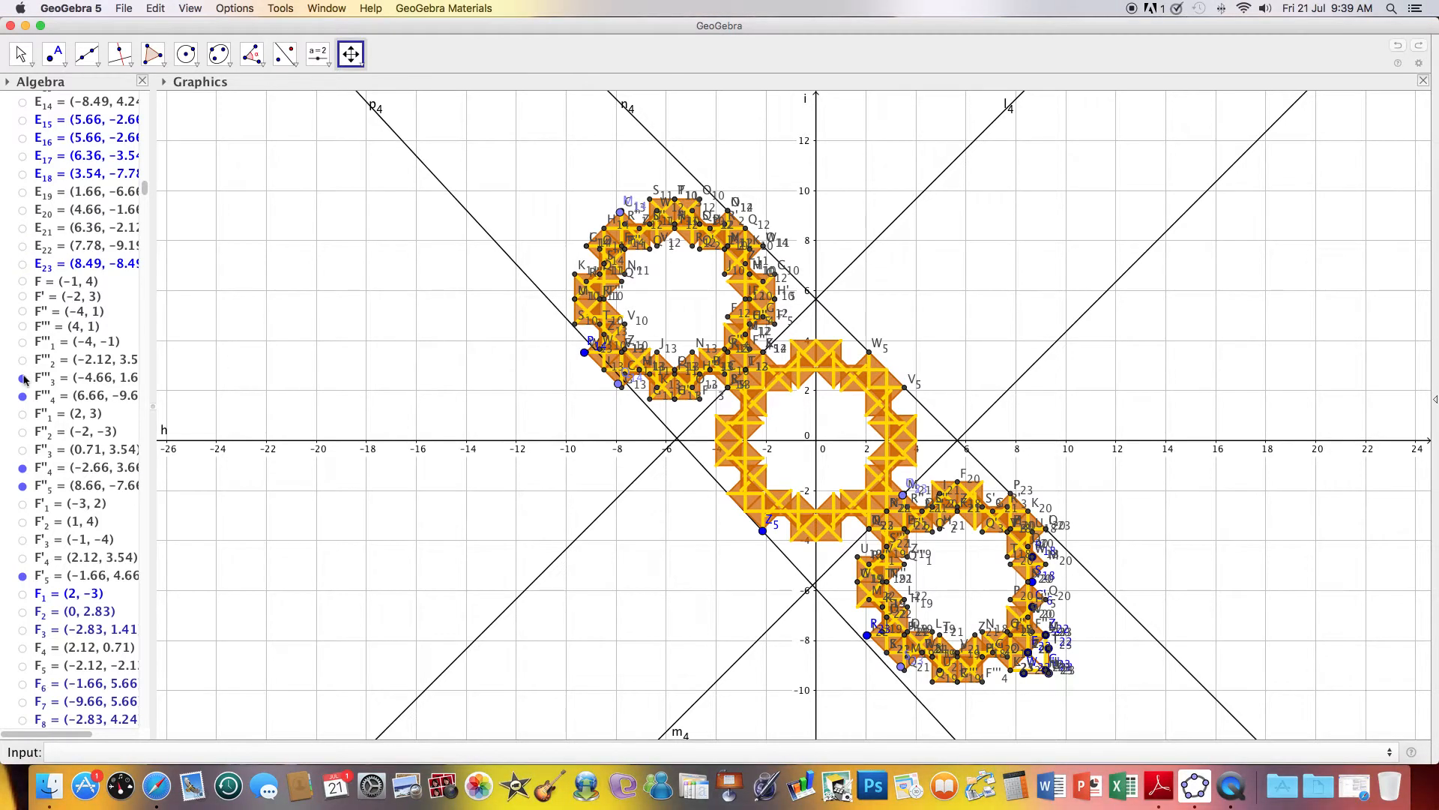
pyautogui.click(22, 396)
pyautogui.click(23, 467)
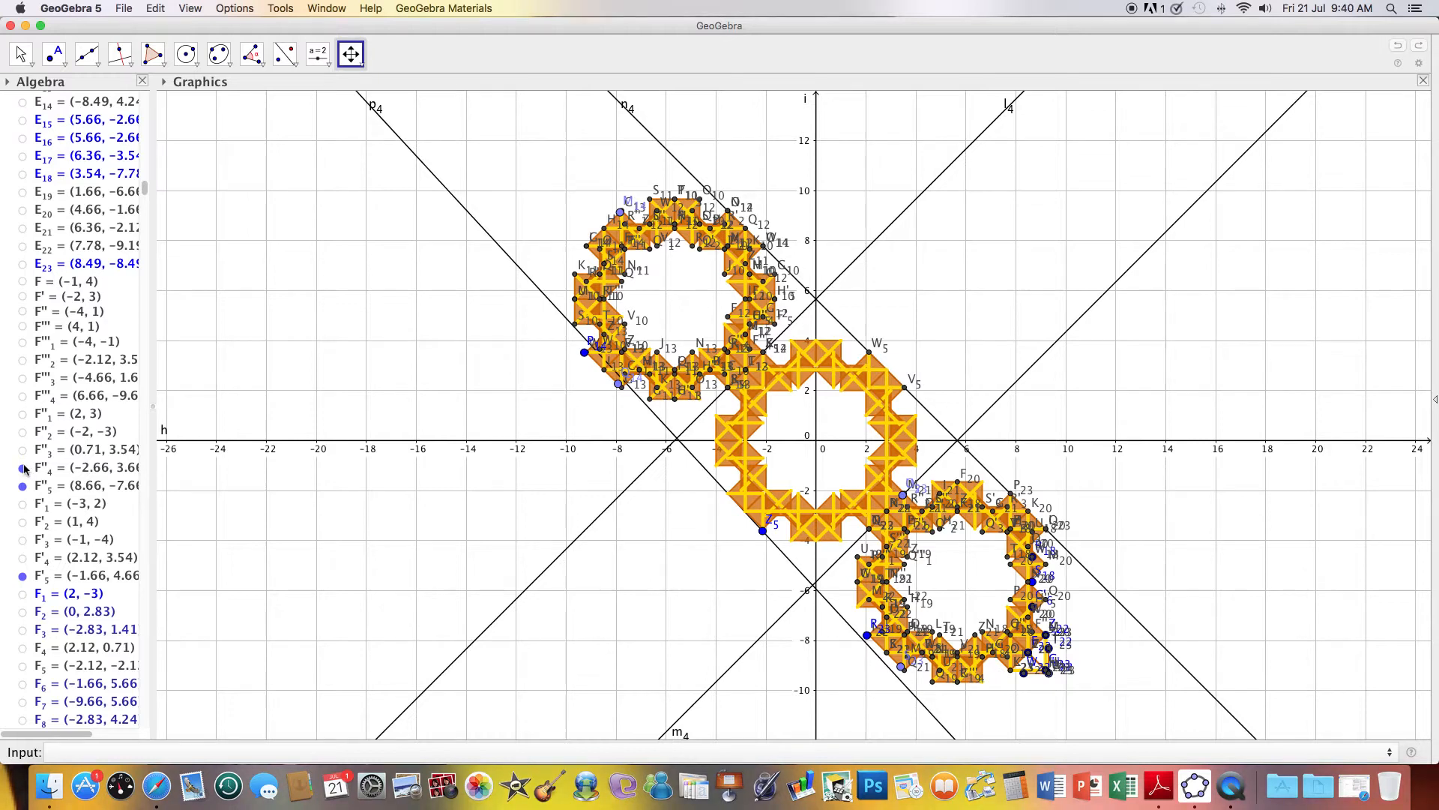
pyautogui.click(23, 486)
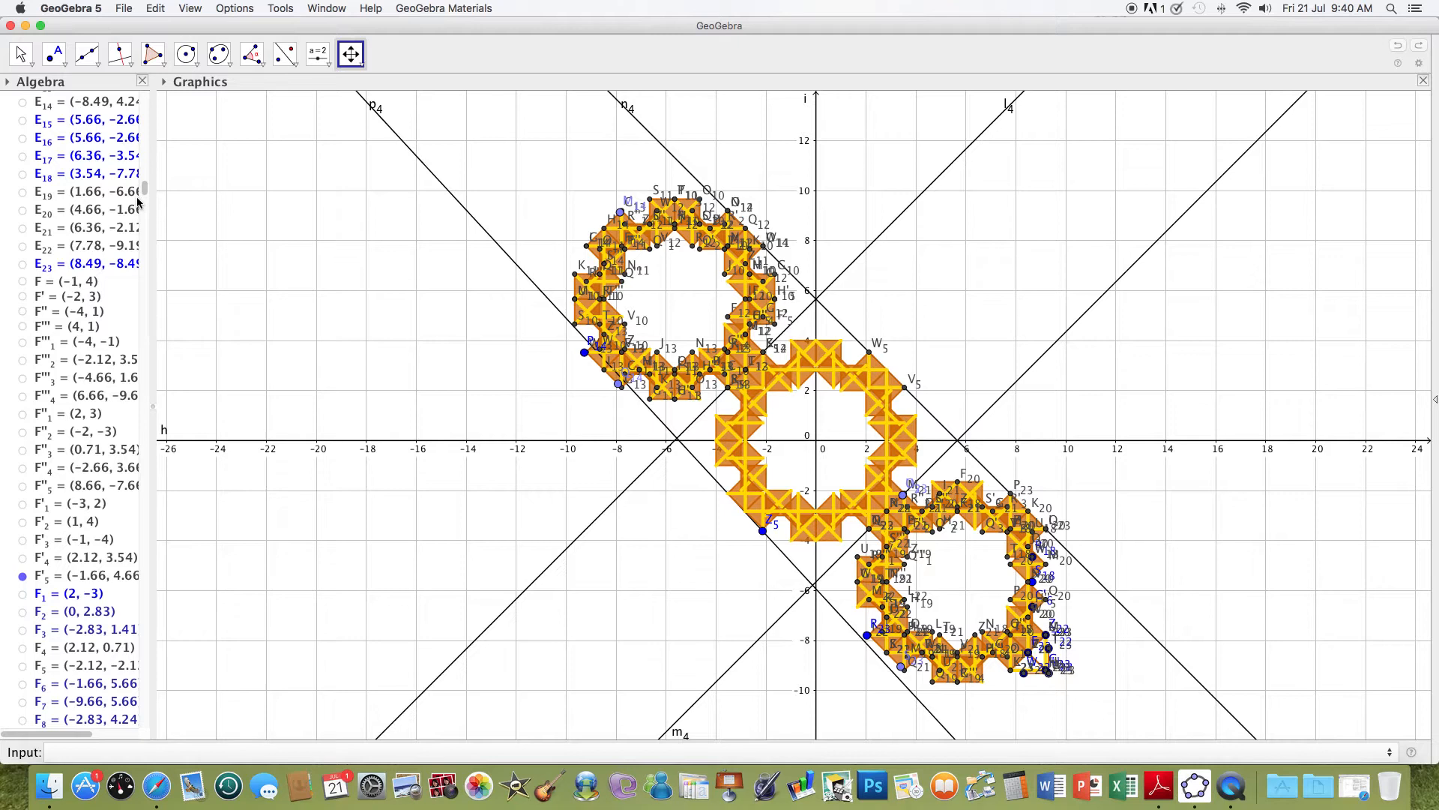
pyautogui.moveTo(140, 194); pyautogui.dragTo(140, 202)
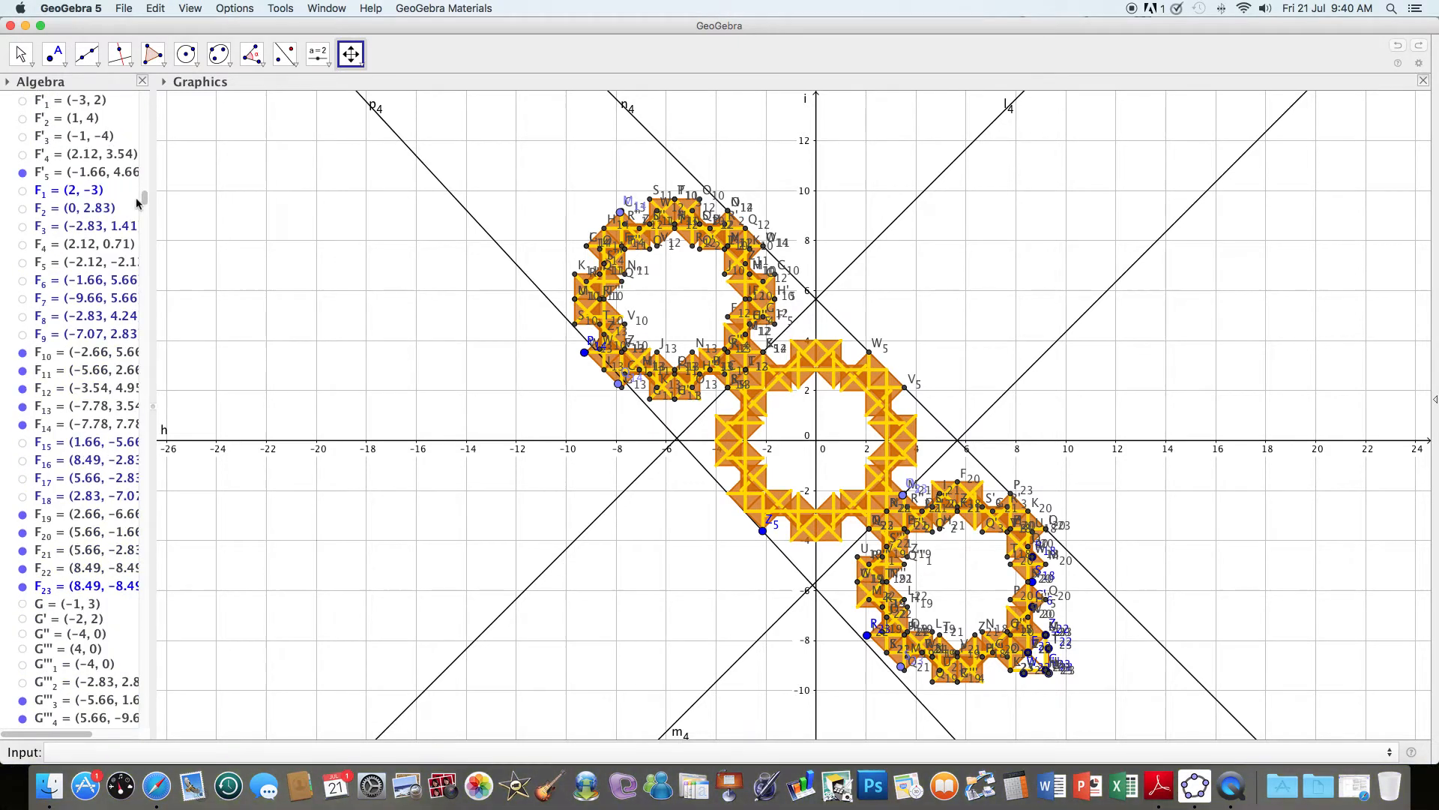
pyautogui.click(22, 173)
# Hide points F₁₀ to F₁₄ of the upper-left reflected ring.
pyautogui.click(22, 352)
pyautogui.click(23, 370)
pyautogui.click(22, 392)
pyautogui.click(22, 424)
pyautogui.click(23, 407)
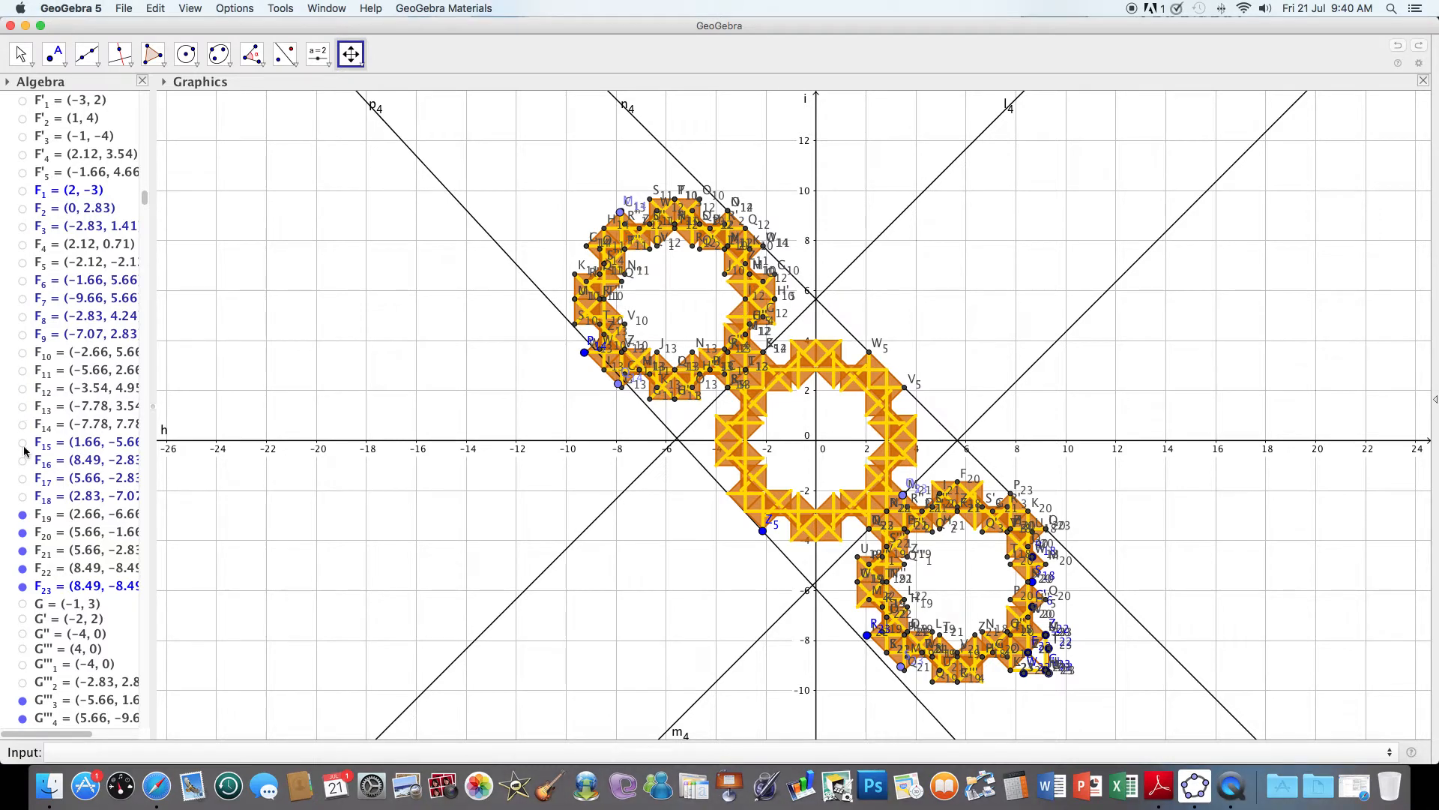
# Hide points F₁₉ to F₂₃ of the lower-right reflected ring.
pyautogui.click(23, 532)
pyautogui.click(22, 550)
pyautogui.click(22, 568)
pyautogui.click(23, 586)
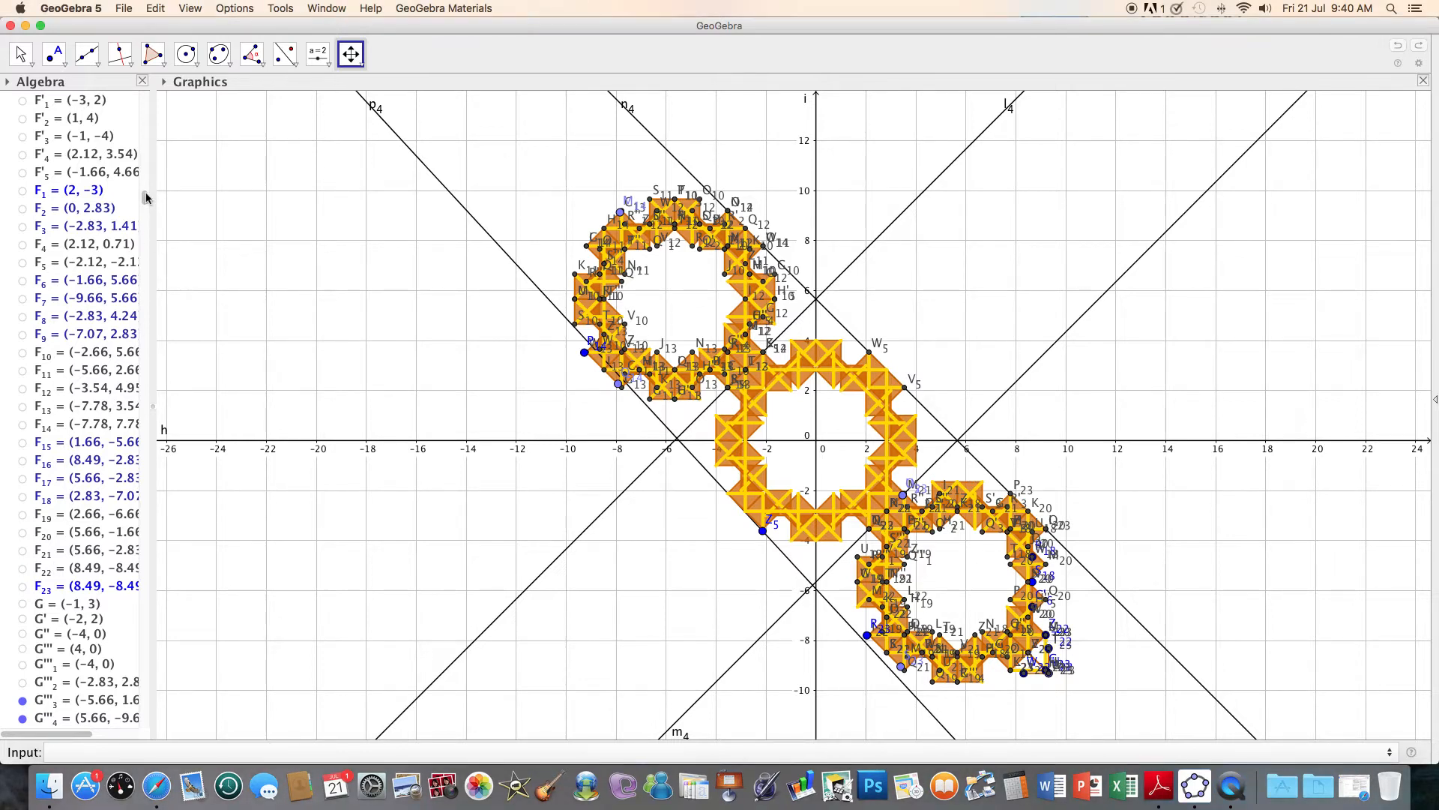
# Hide the primed points G'''₃, G'''₄, G''₄, G''₅ and G'₅, along with point G₁₀.
pyautogui.moveTo(147, 198); pyautogui.dragTo(146, 209)
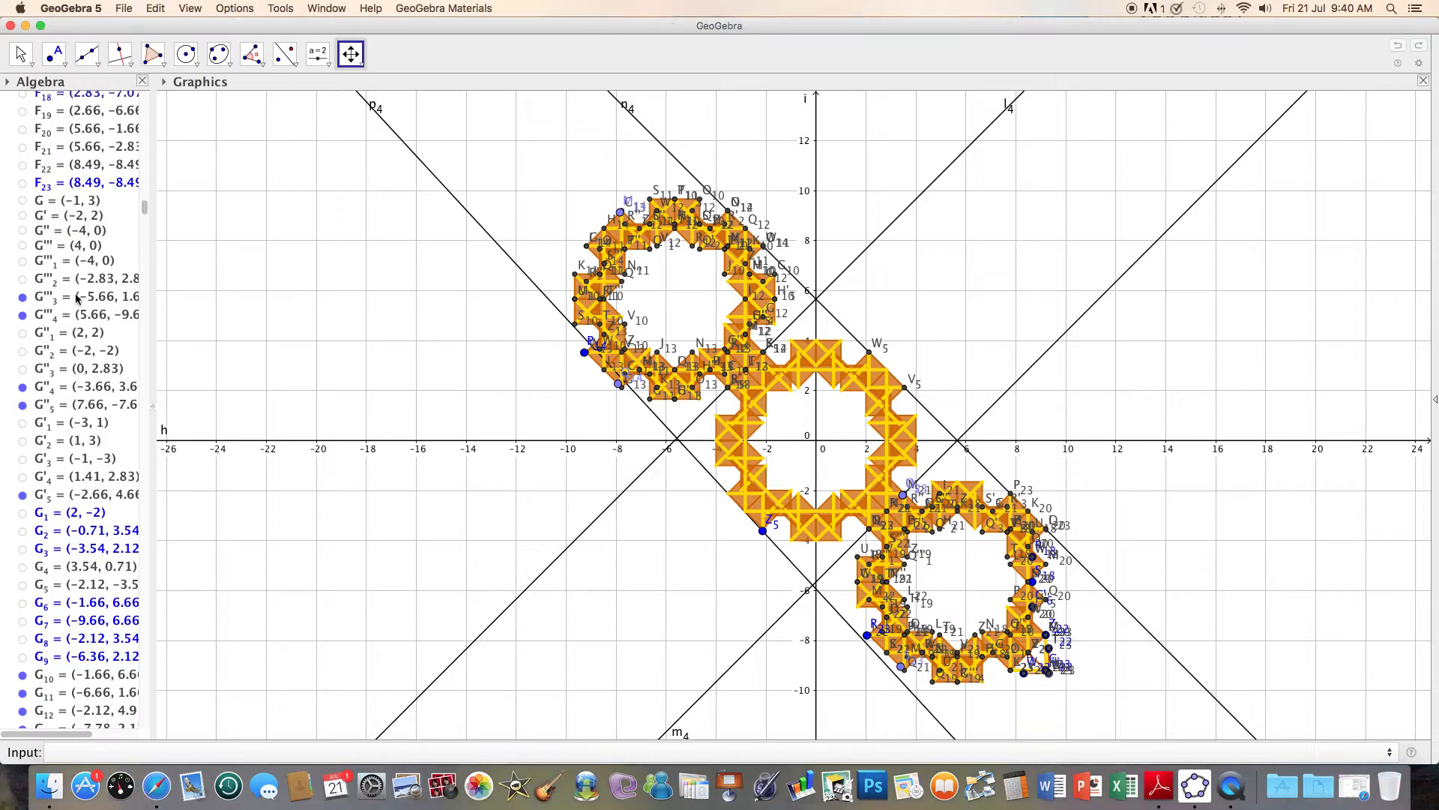
pyautogui.click(23, 297)
pyautogui.click(23, 316)
pyautogui.click(24, 386)
pyautogui.click(23, 406)
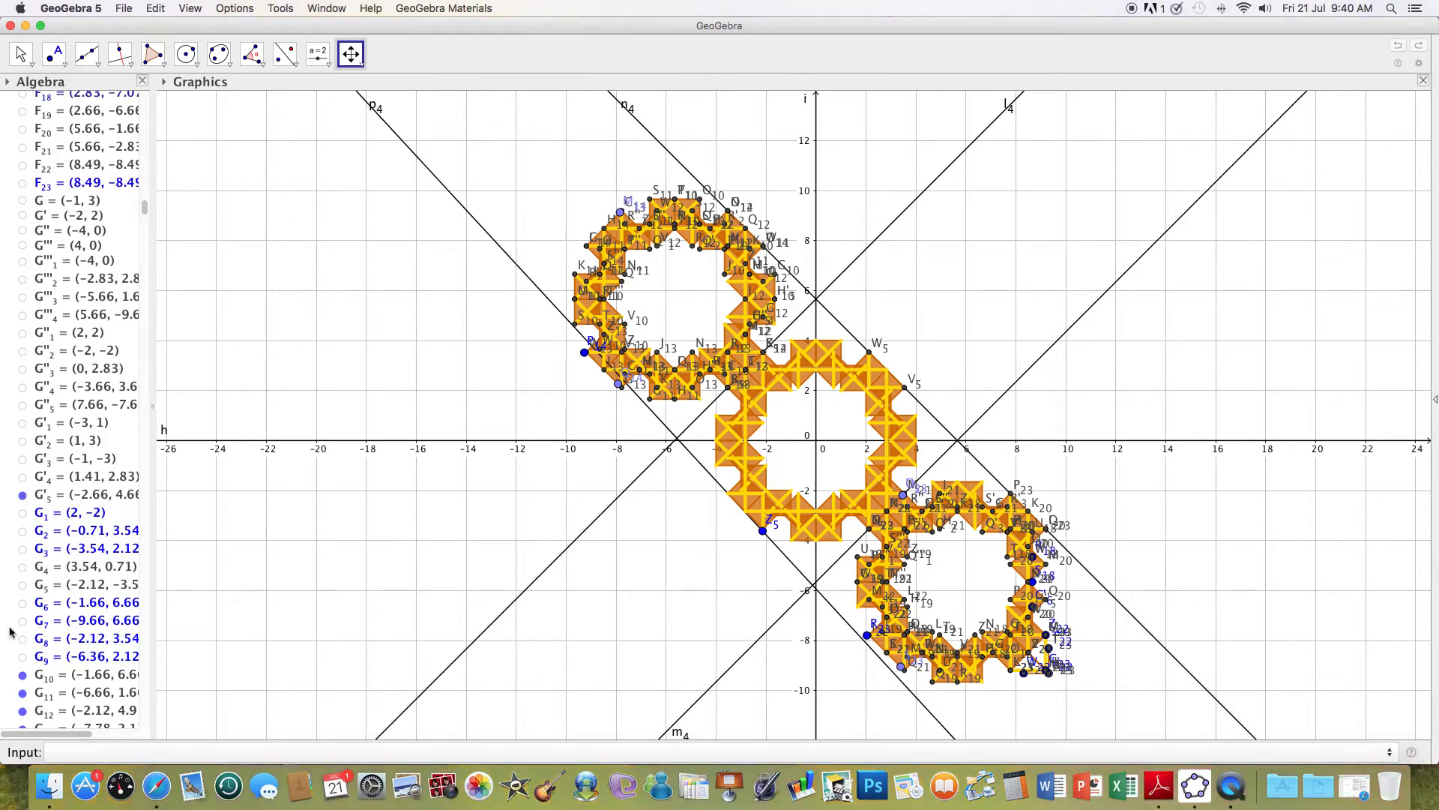
pyautogui.click(23, 675)
pyautogui.click(22, 495)
# Hide points G₁₁ to G₁₄ of the upper-left reflected ring.
pyautogui.moveTo(143, 212); pyautogui.dragTo(143, 217)
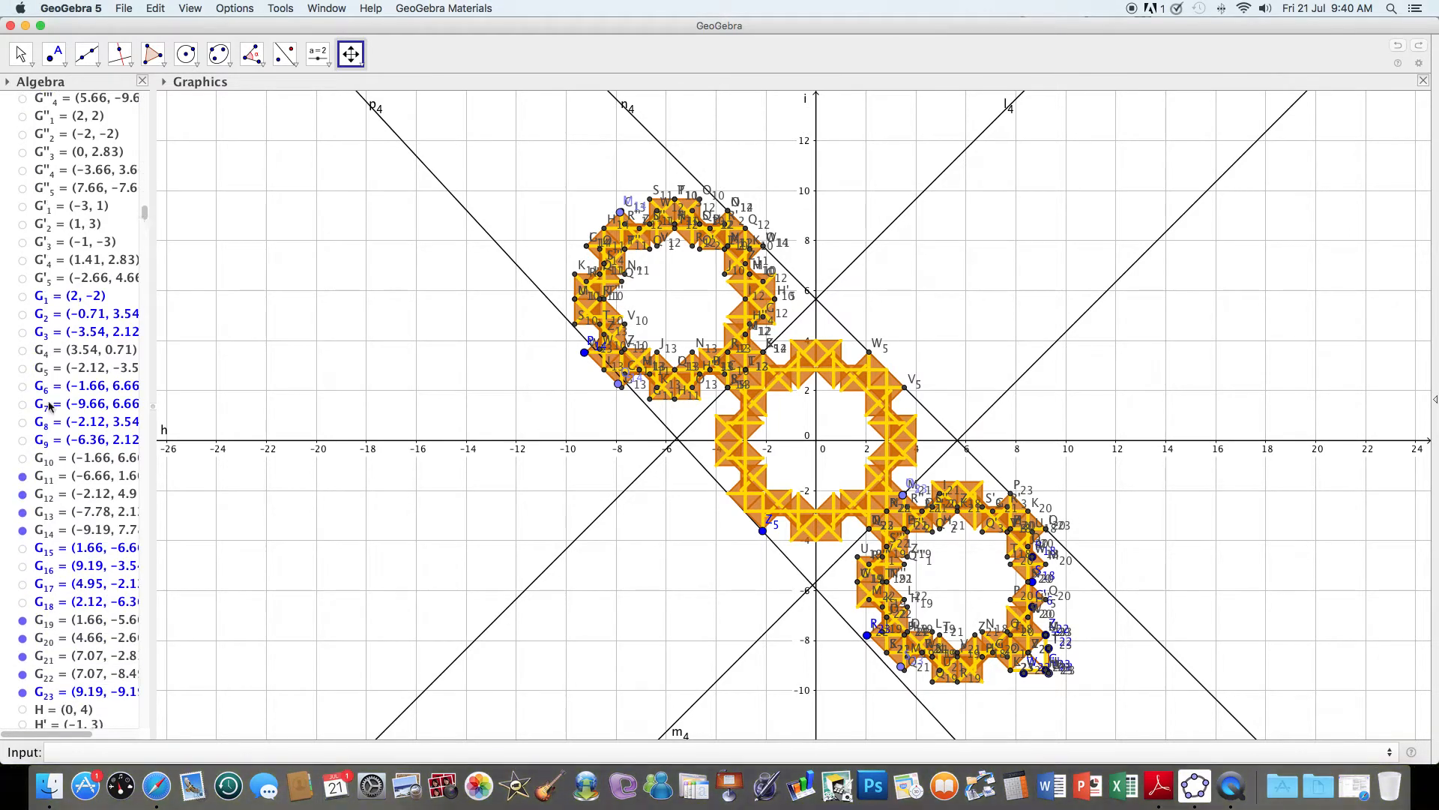
pyautogui.click(23, 477)
pyautogui.click(22, 494)
pyautogui.click(22, 512)
# Hide points G₁₉ to G₂₃ of the lower-right reflected ring.
pyautogui.click(23, 620)
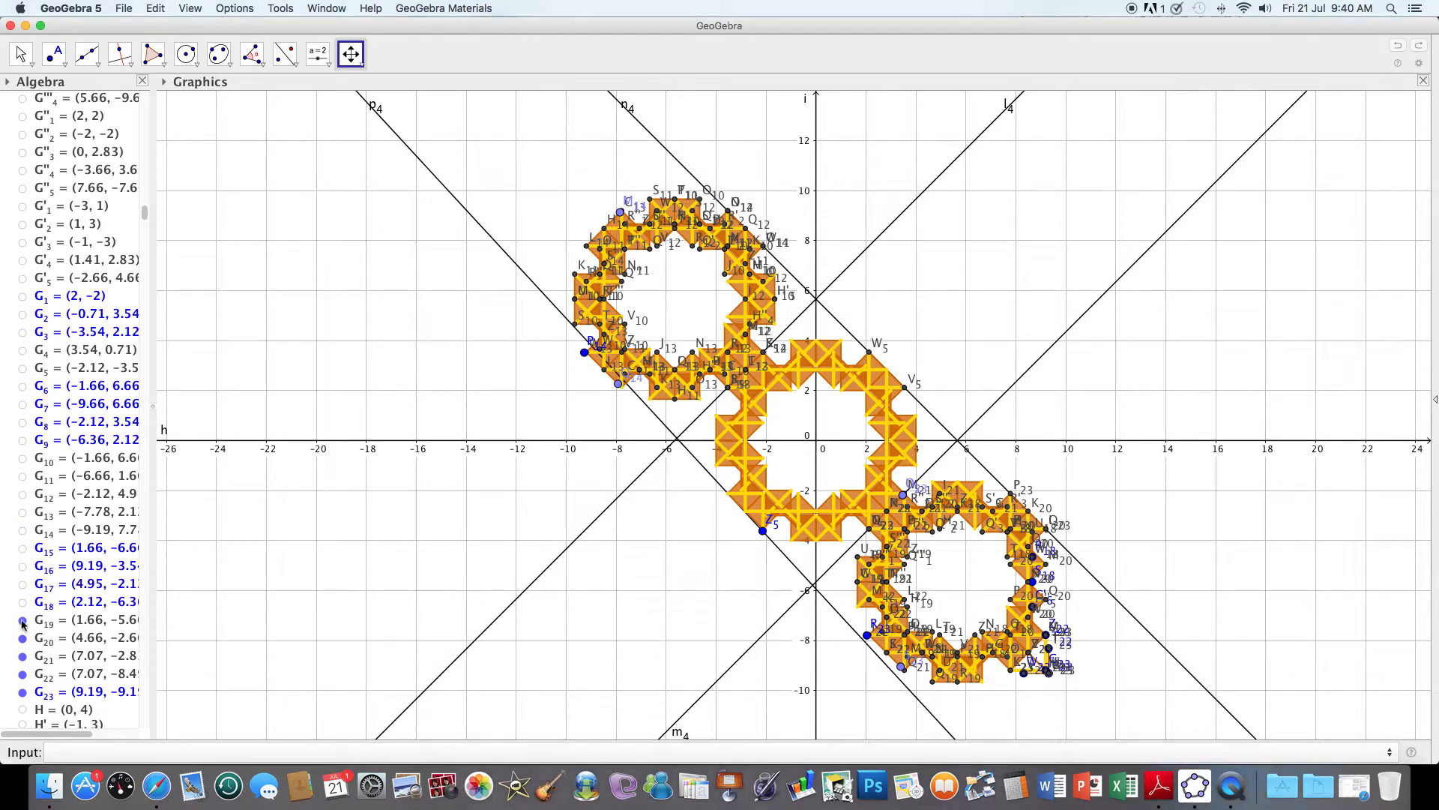
pyautogui.click(23, 638)
pyautogui.click(23, 656)
pyautogui.click(22, 674)
pyautogui.click(23, 692)
# Hide the primed points H'''₃, H'''₄, H''₄, H''₅ and H'₅.
pyautogui.moveTo(148, 218); pyautogui.dragTo(146, 225)
pyautogui.click(23, 451)
pyautogui.click(22, 433)
pyautogui.click(22, 524)
pyautogui.click(23, 543)
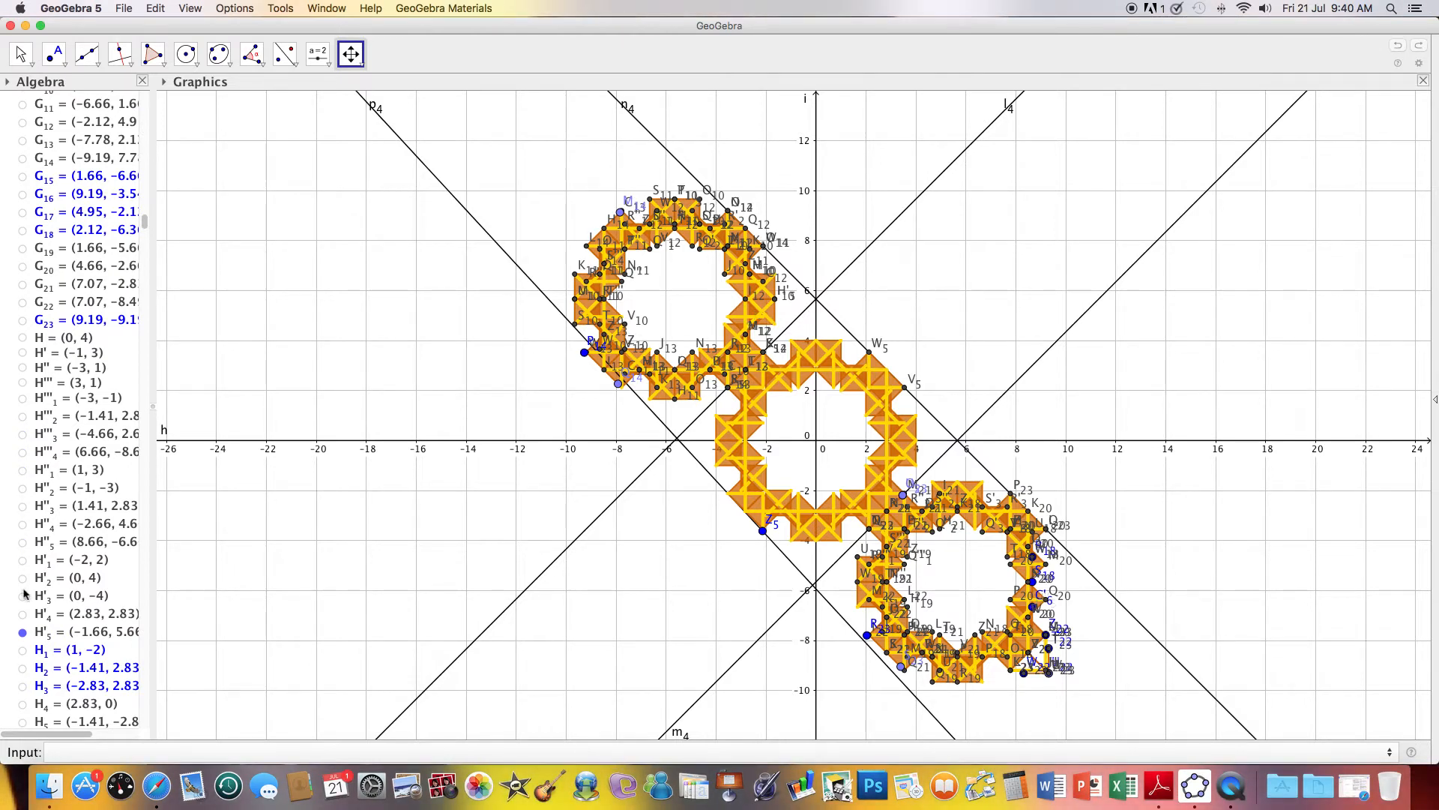
pyautogui.click(23, 632)
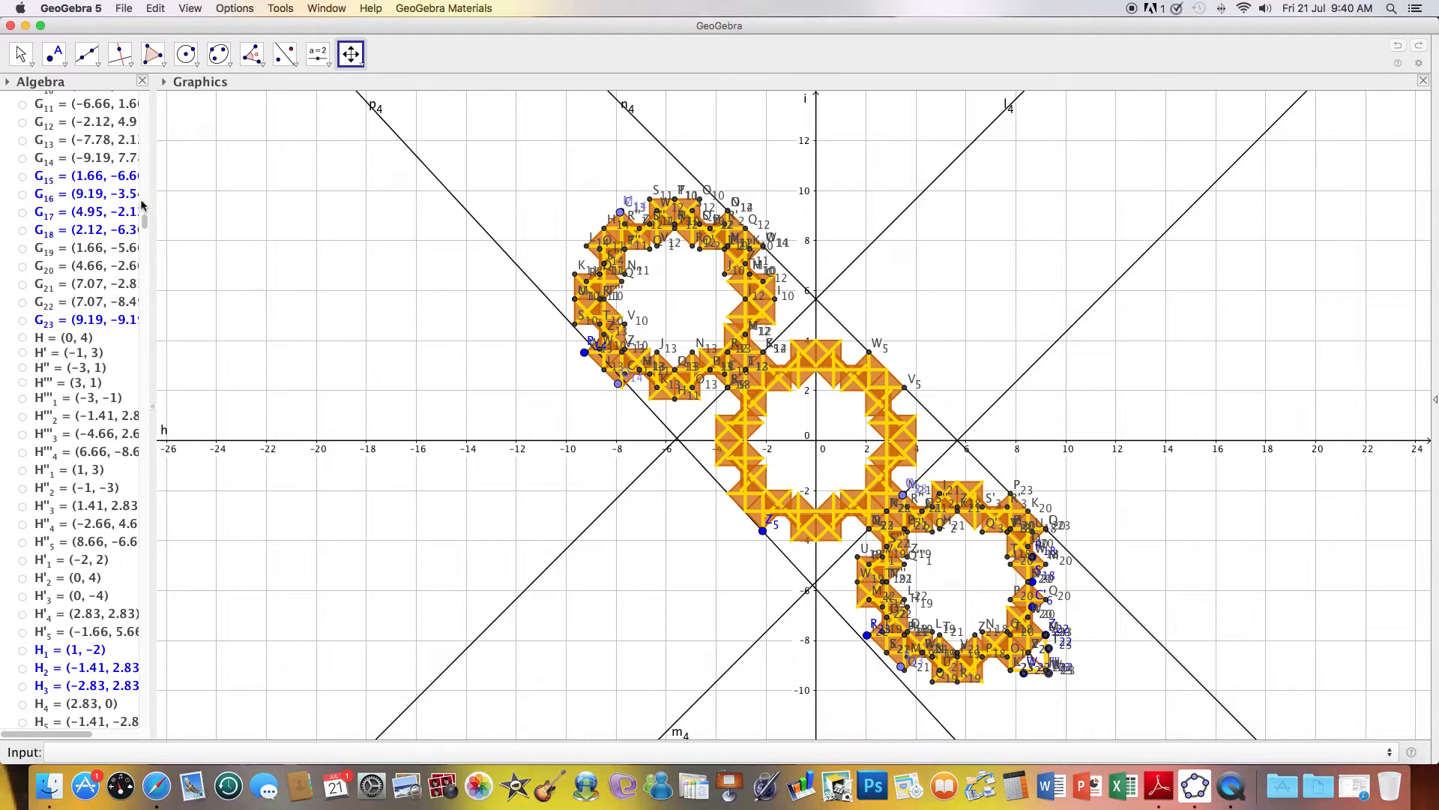
pyautogui.moveTo(145, 219); pyautogui.dragTo(146, 230)
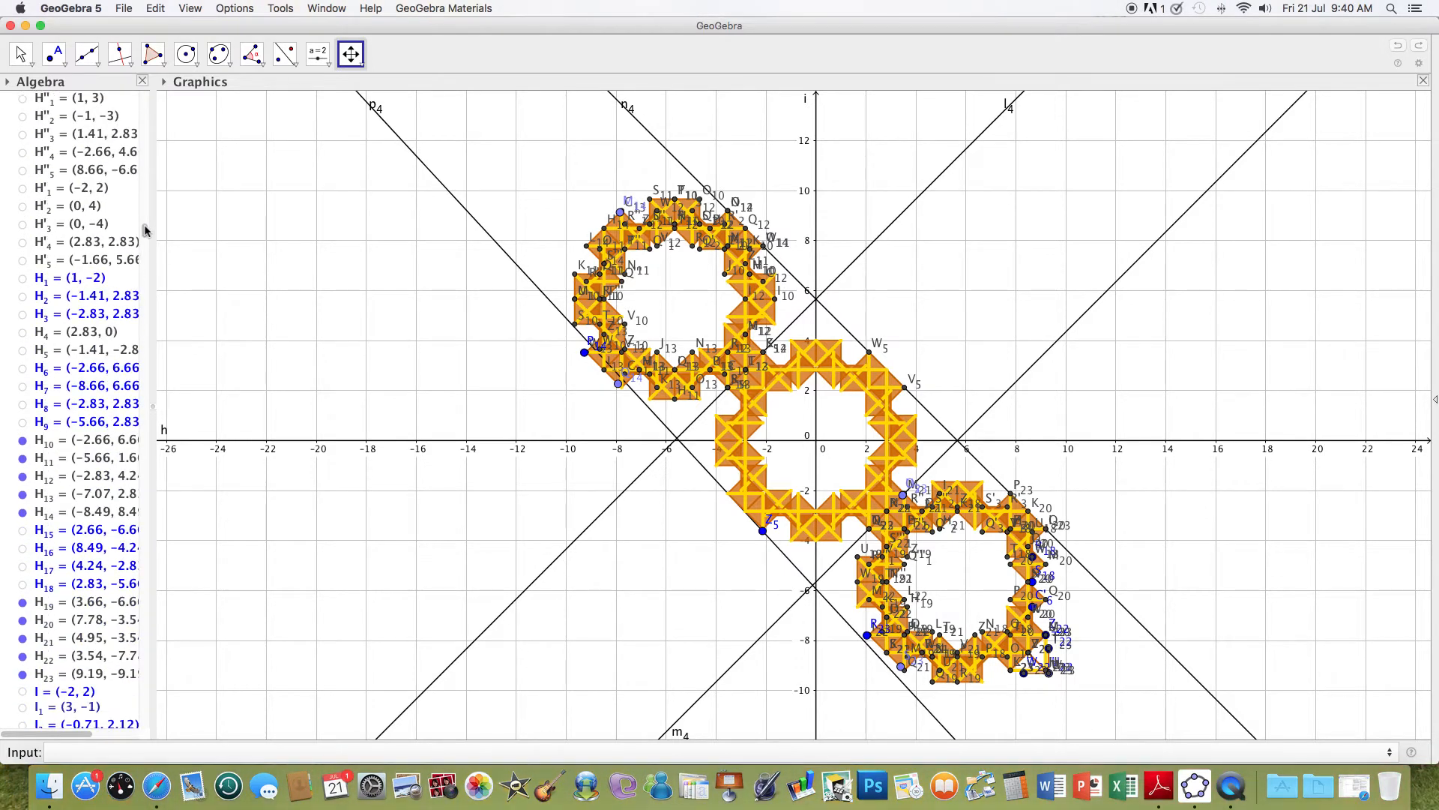
# Hide points H₁₀ to H₁₄ of the upper-left reflected ring.
pyautogui.click(22, 441)
pyautogui.click(22, 459)
pyautogui.click(22, 476)
pyautogui.click(22, 494)
pyautogui.click(23, 512)
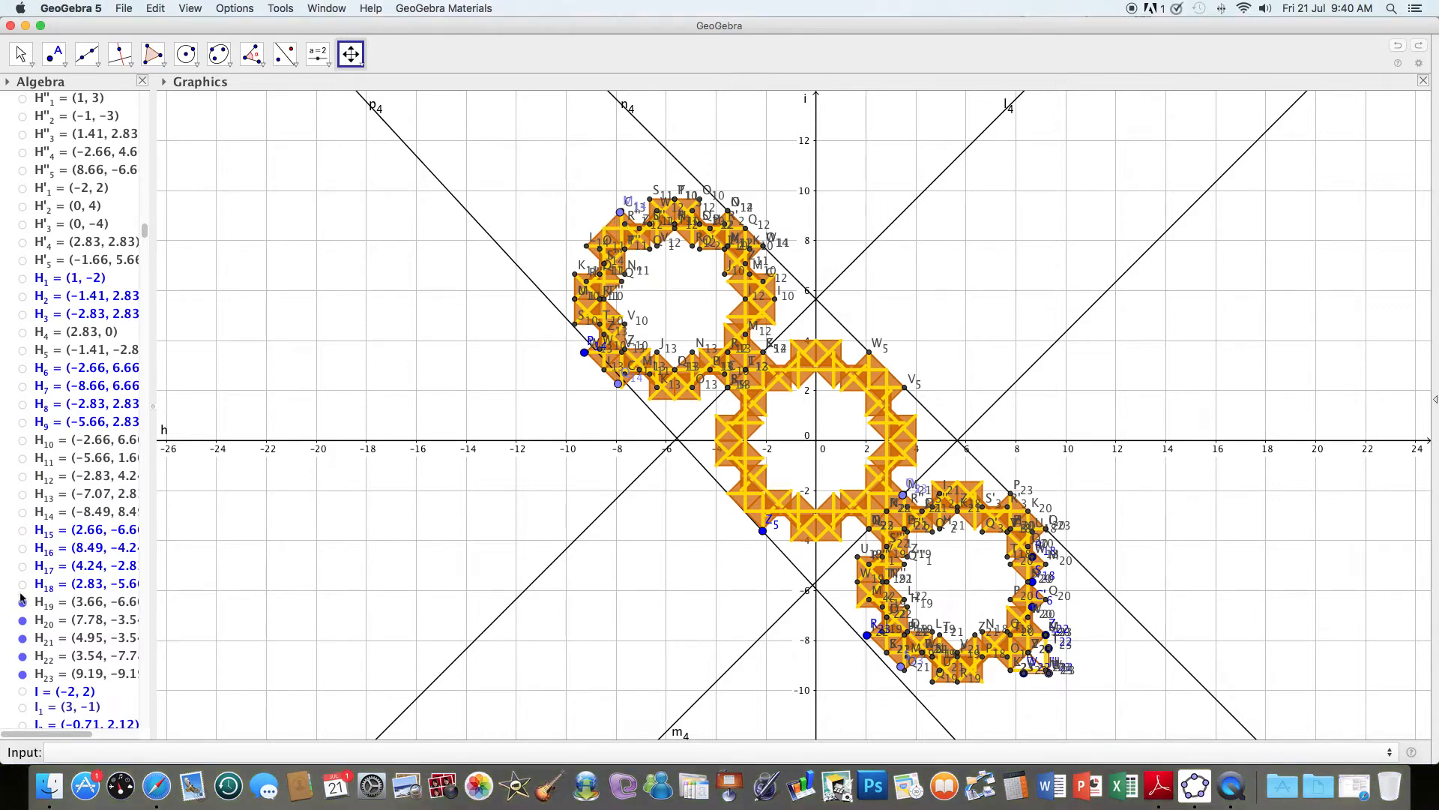
# Hide points H₁₉ to H₂₃ of the lower-right reflected ring.
pyautogui.click(23, 602)
pyautogui.click(22, 620)
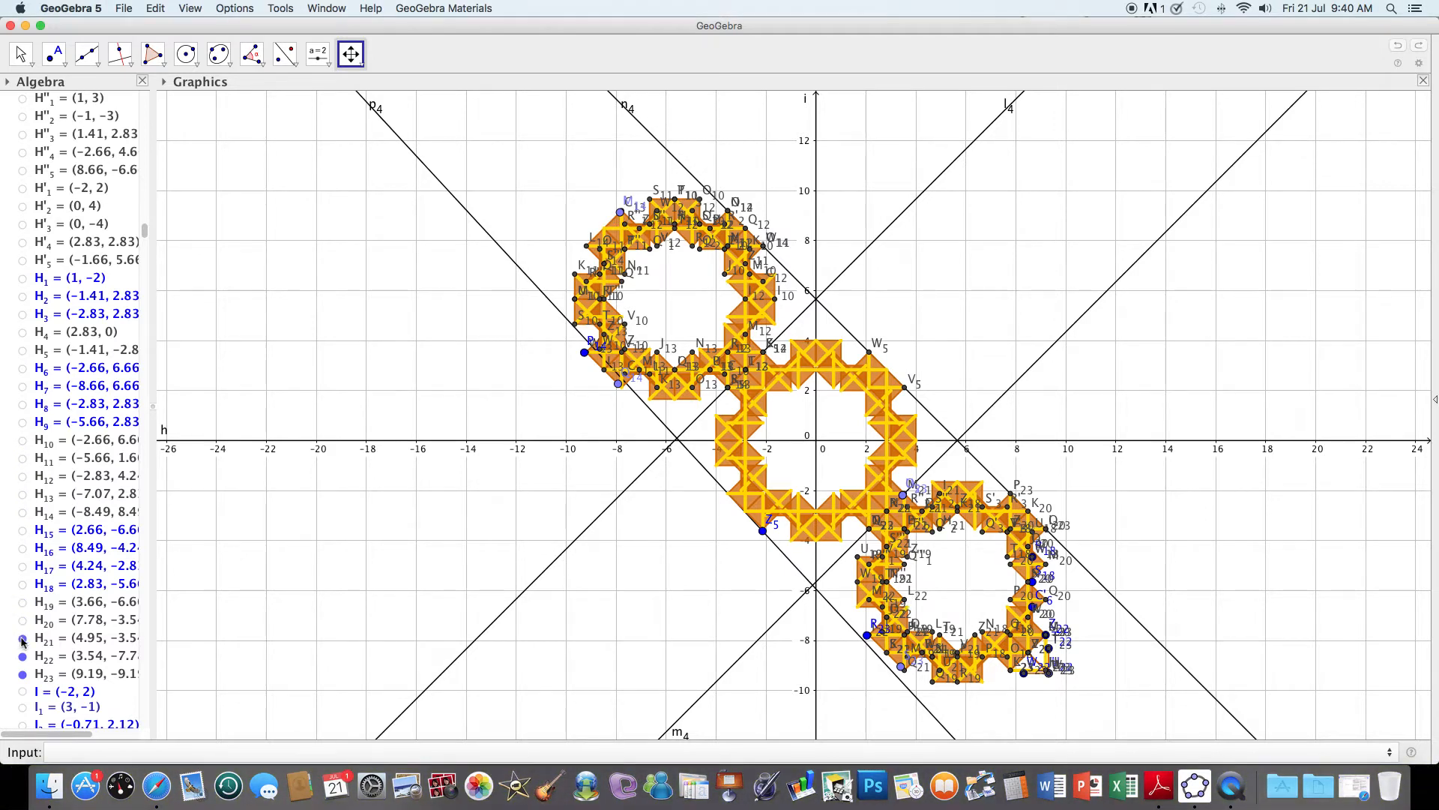
pyautogui.click(23, 656)
pyautogui.click(23, 638)
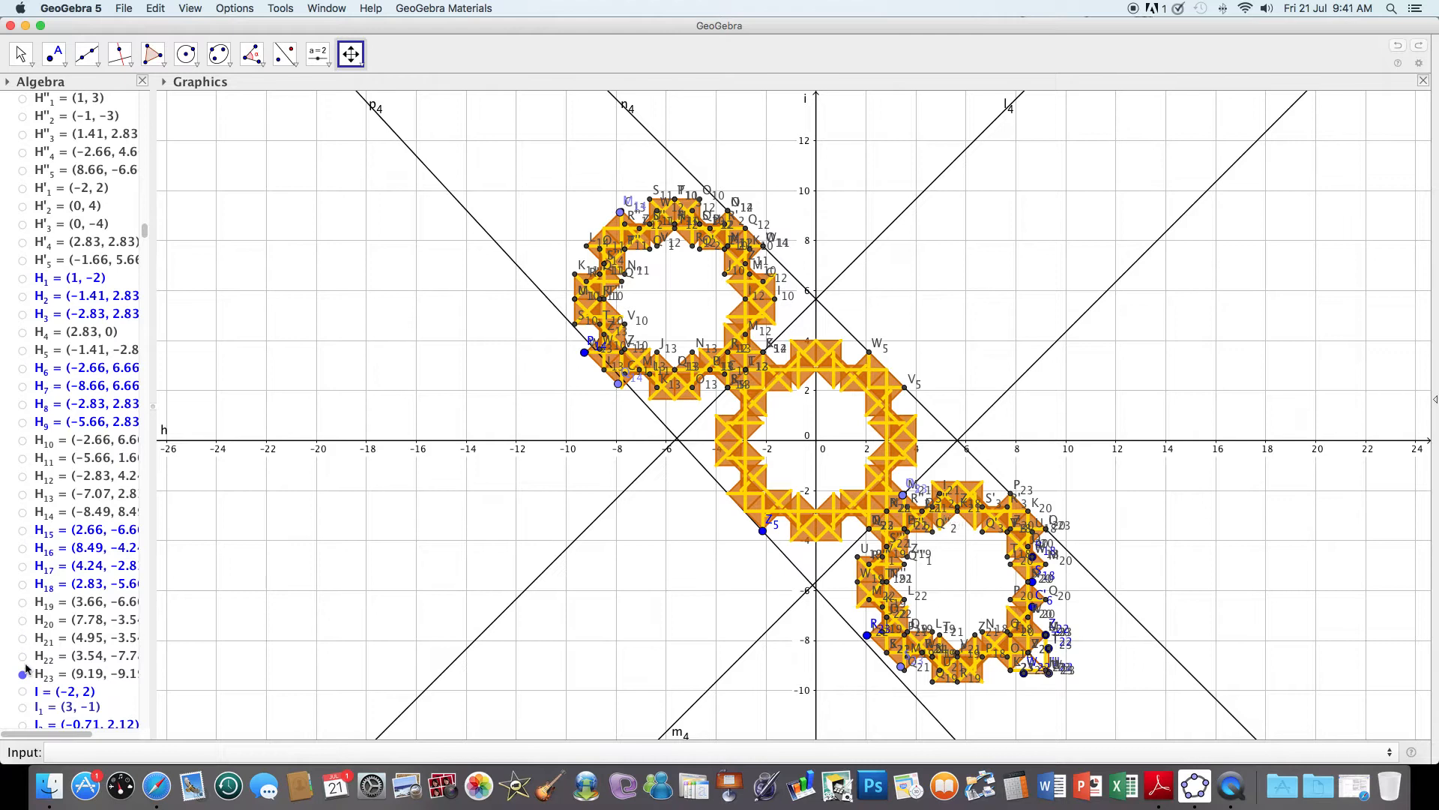
pyautogui.moveTo(146, 232); pyautogui.dragTo(146, 243)
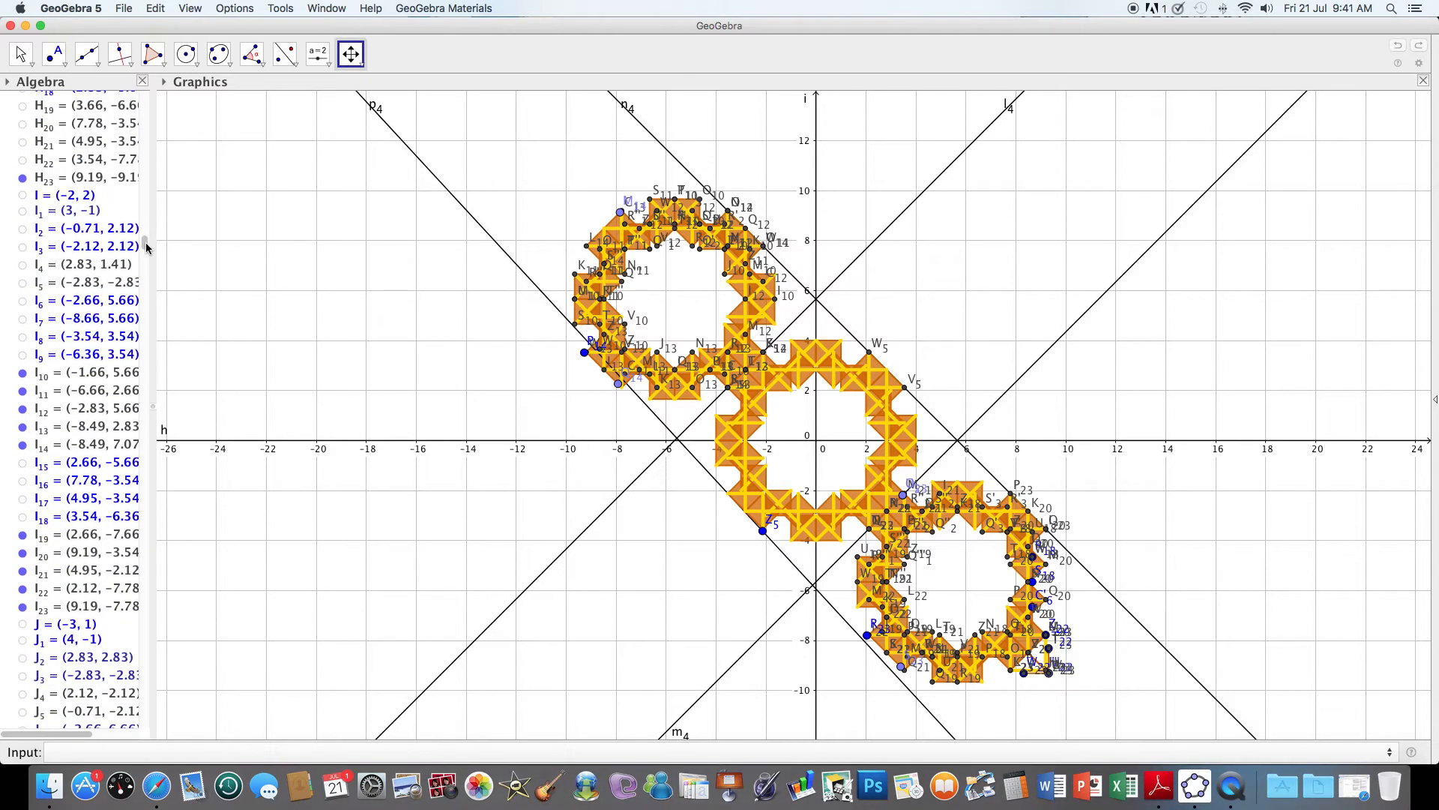
pyautogui.click(22, 178)
# Hide points I₁₀ to I₁₄ of the upper-left reflected ring.
pyautogui.click(23, 373)
pyautogui.click(22, 391)
pyautogui.click(22, 409)
pyautogui.click(22, 426)
pyautogui.click(22, 446)
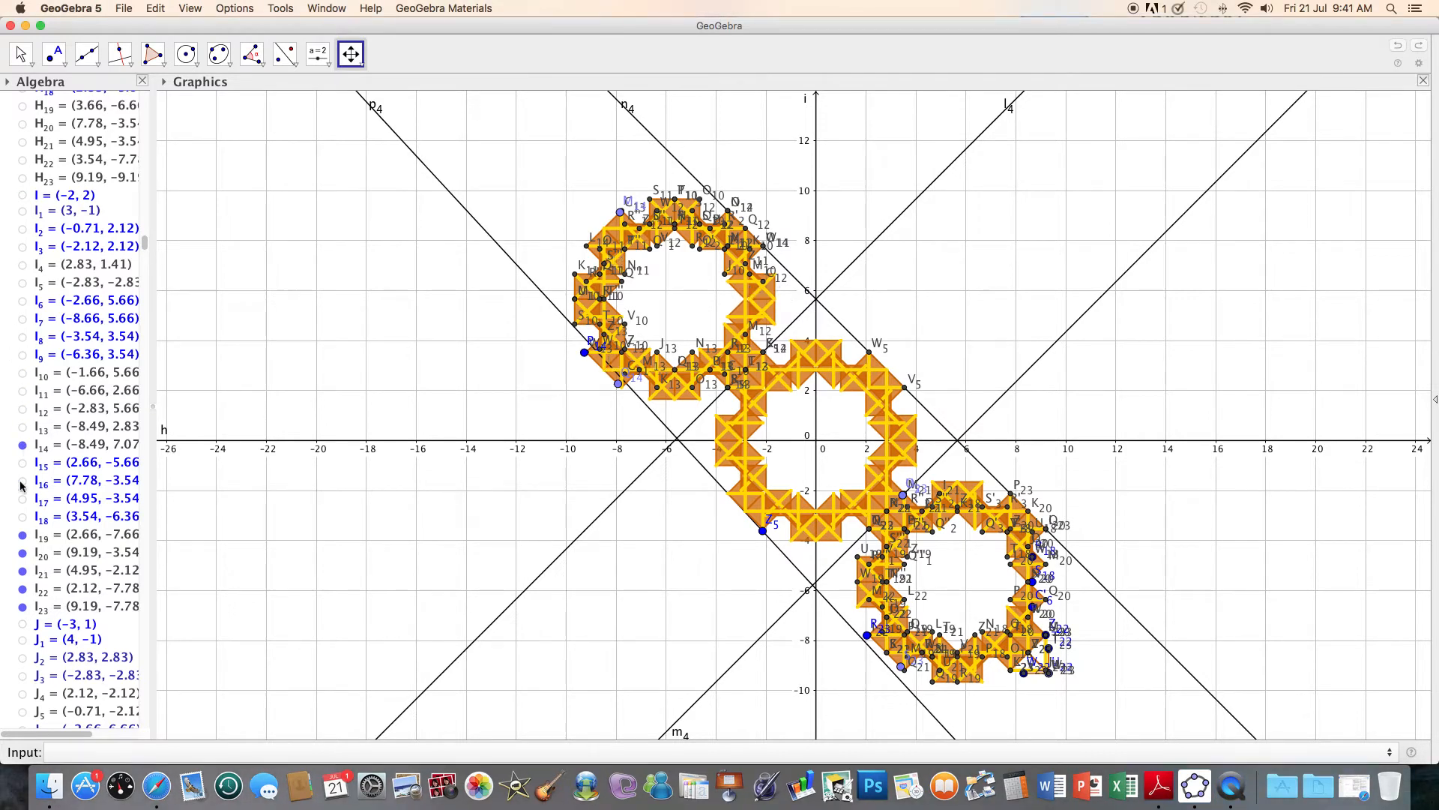
# Hide points I₁₉ to I₂₃ of the lower-right reflected ring.
pyautogui.click(22, 535)
pyautogui.click(23, 552)
pyautogui.click(22, 571)
pyautogui.click(22, 588)
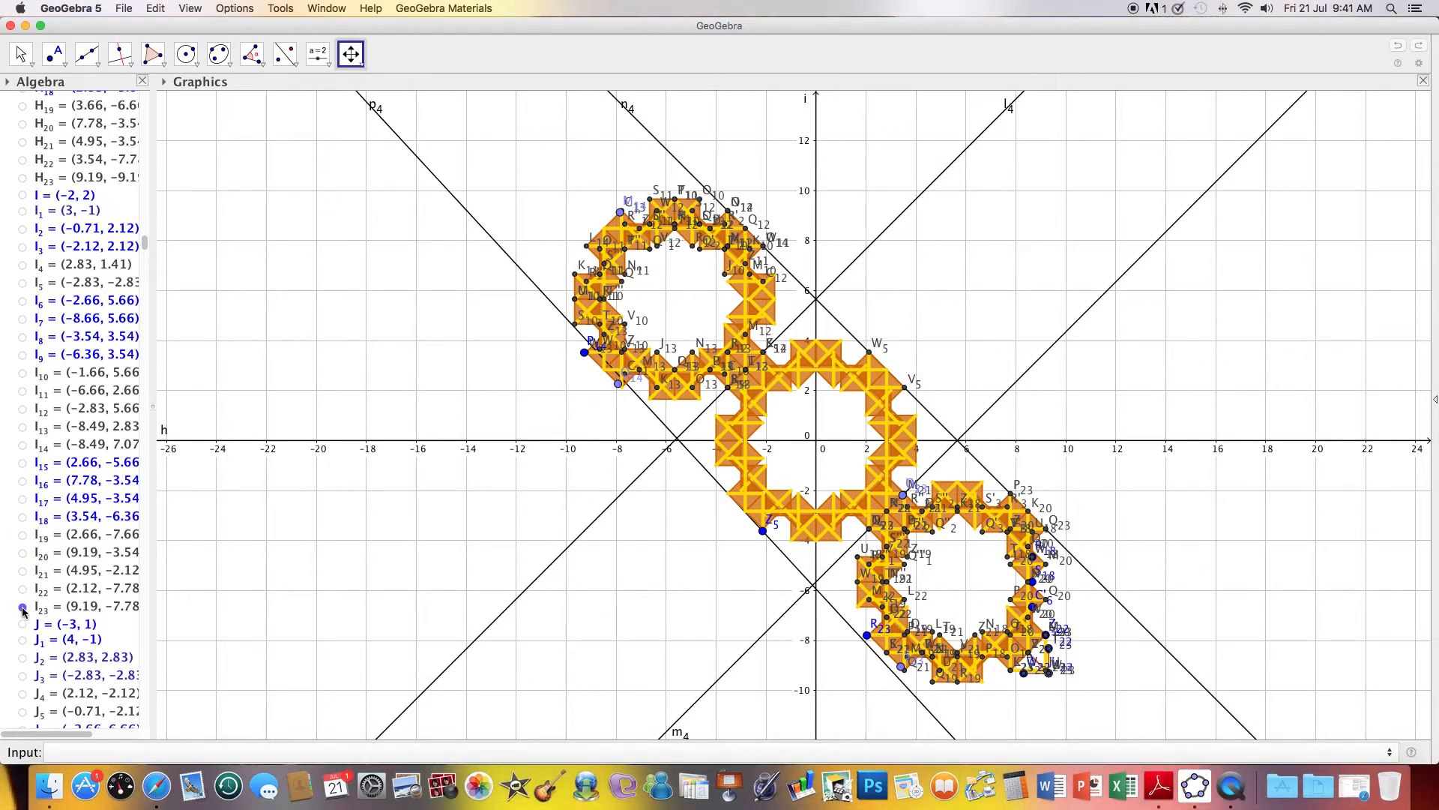
pyautogui.scroll(10, 144, 240)
pyautogui.scroll(-10, 143, 240)
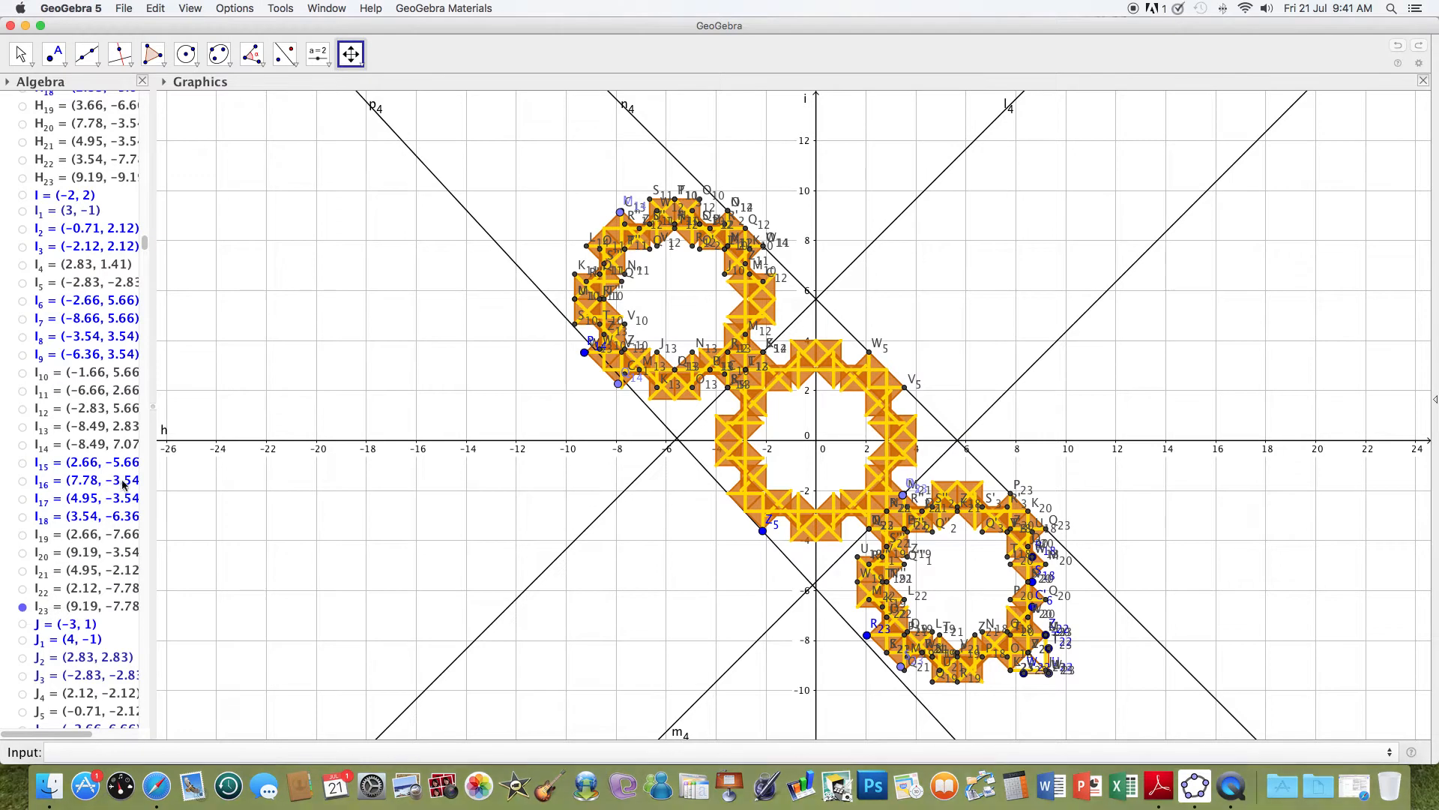
pyautogui.click(22, 607)
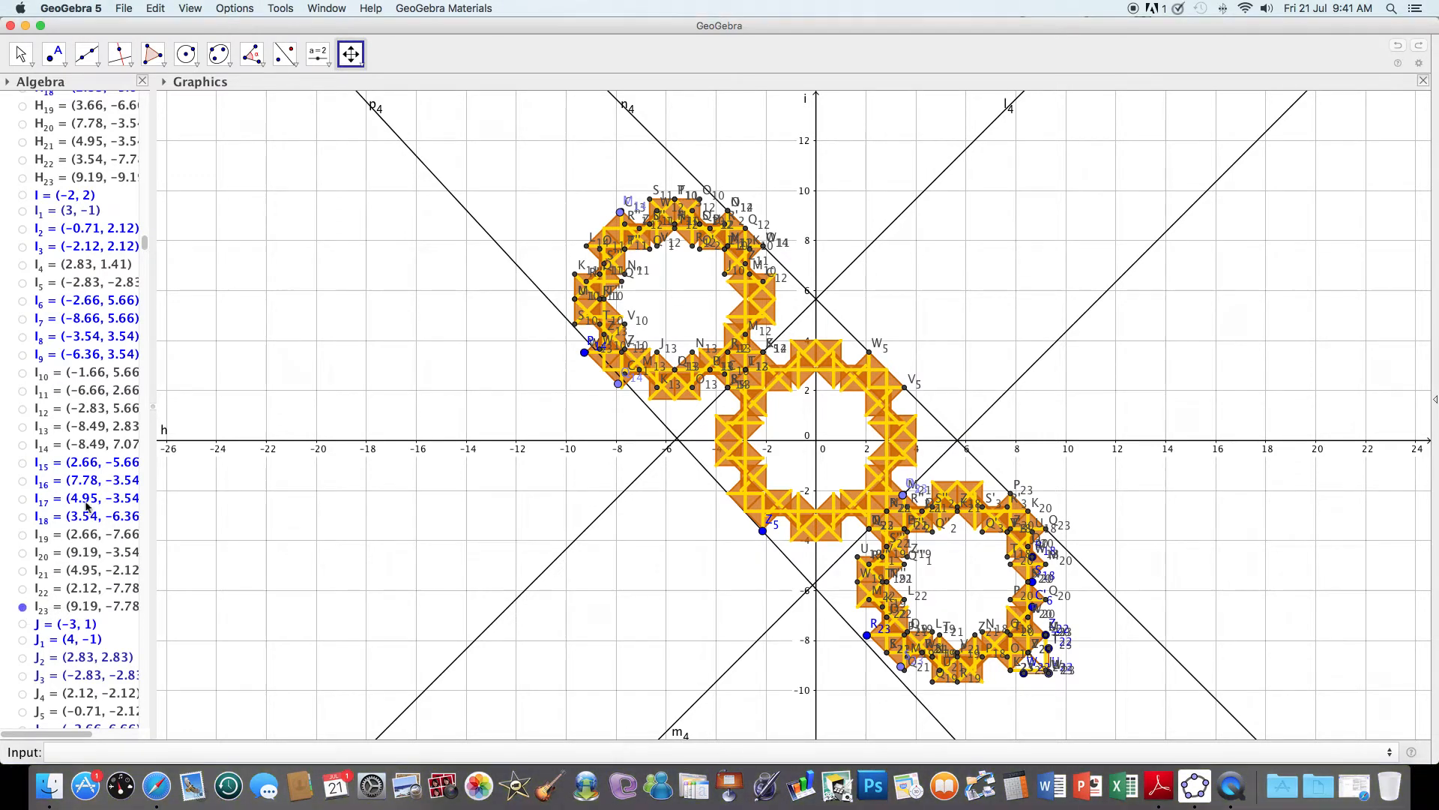
pyautogui.click(22, 608)
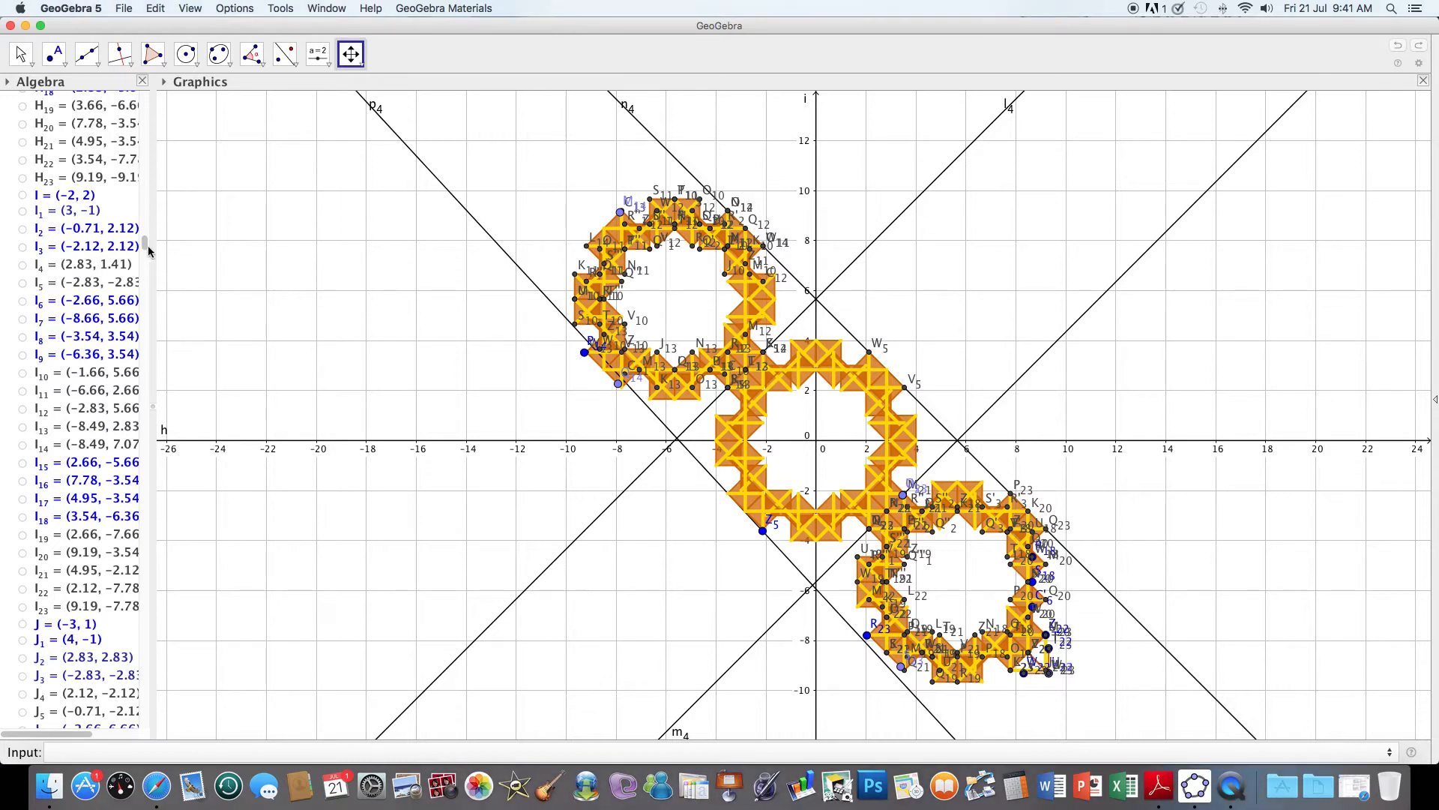
# Hide points J₁₀ to J₁₄ of the upper-left reflected ring.
pyautogui.scroll(-2, 149, 251)
pyautogui.moveTo(148, 247); pyautogui.dragTo(149, 260)
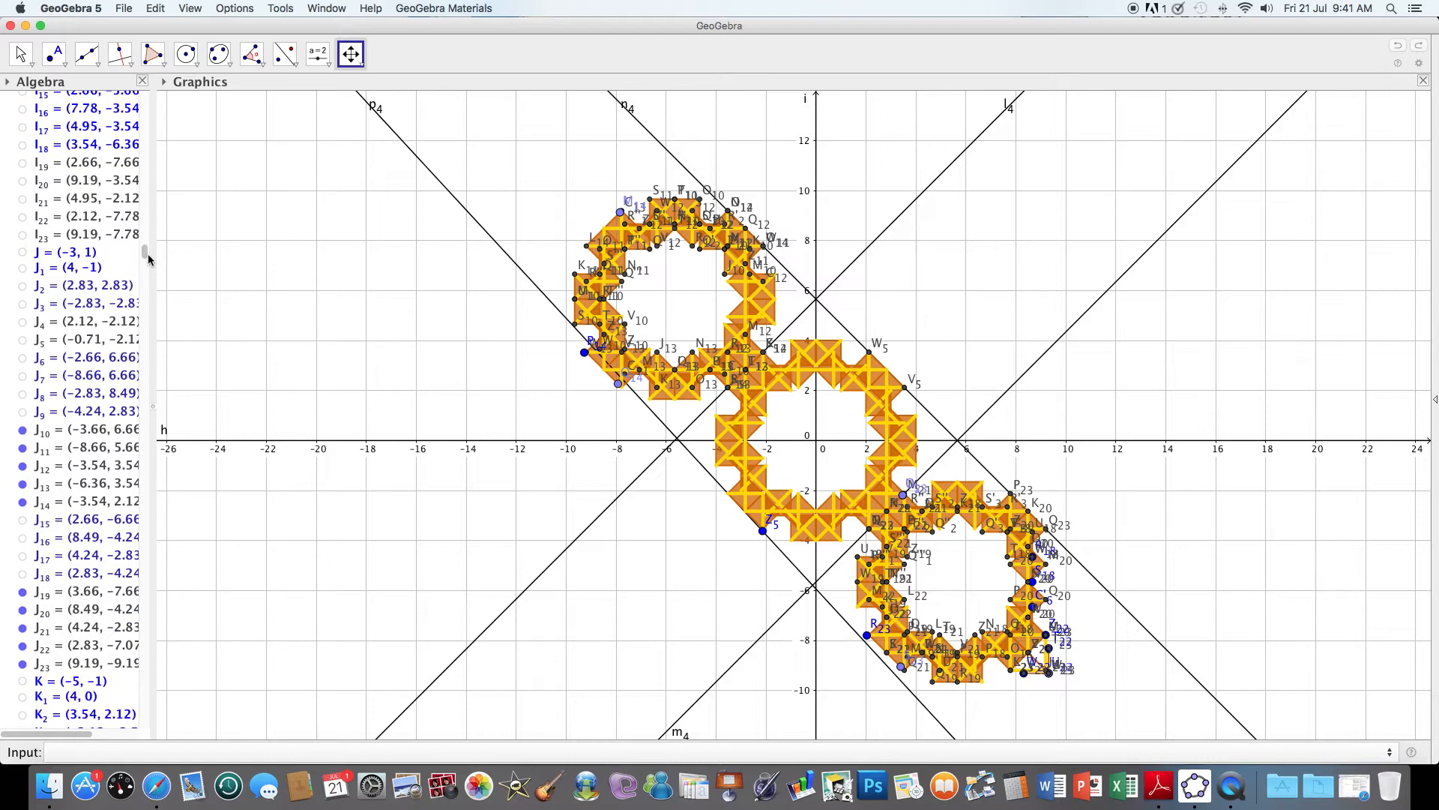
pyautogui.click(23, 430)
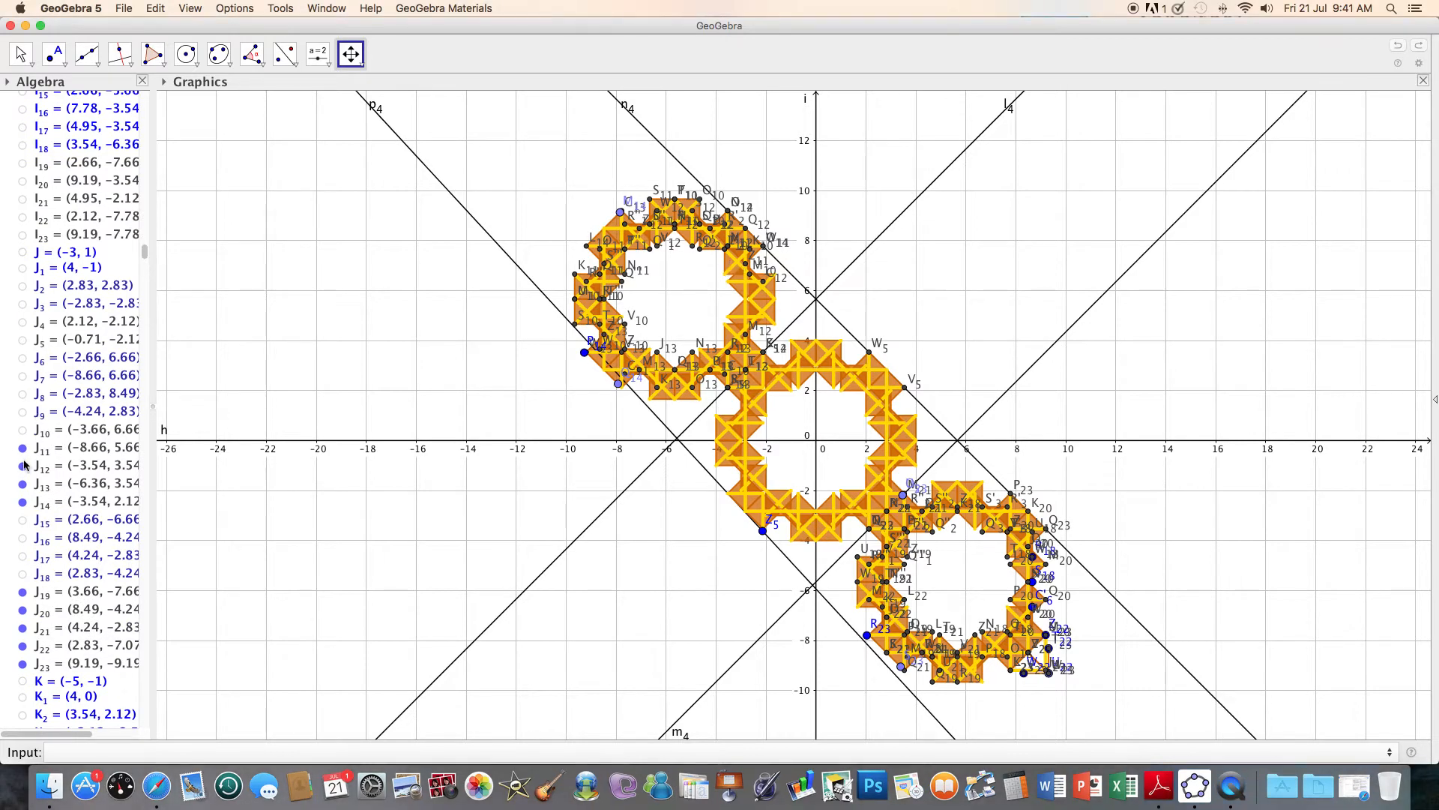
pyautogui.click(22, 448)
pyautogui.click(23, 465)
pyautogui.click(22, 483)
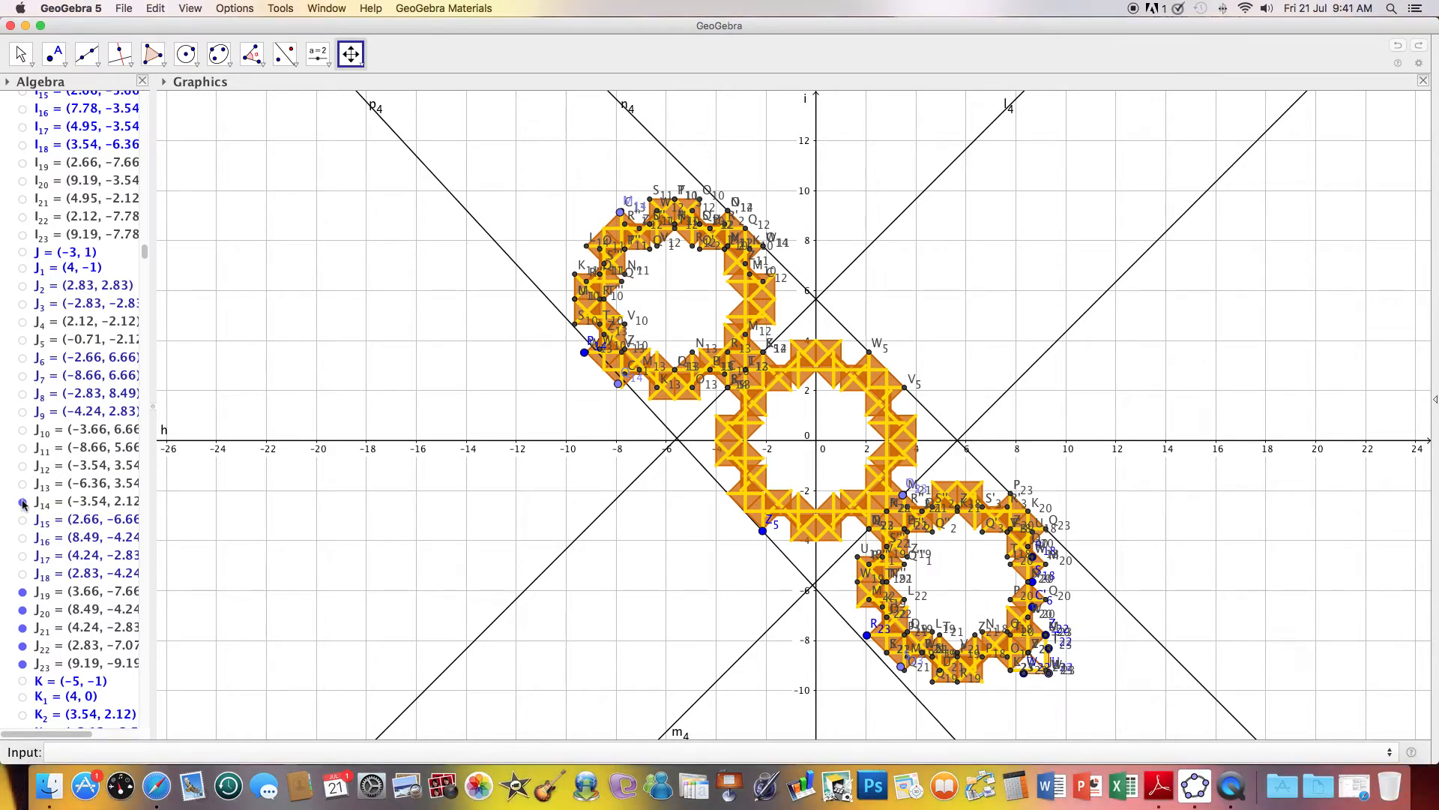
pyautogui.click(22, 501)
# Hide points J₁₉ to J₂₃ of the lower-right reflected ring.
pyautogui.click(23, 610)
pyautogui.click(22, 591)
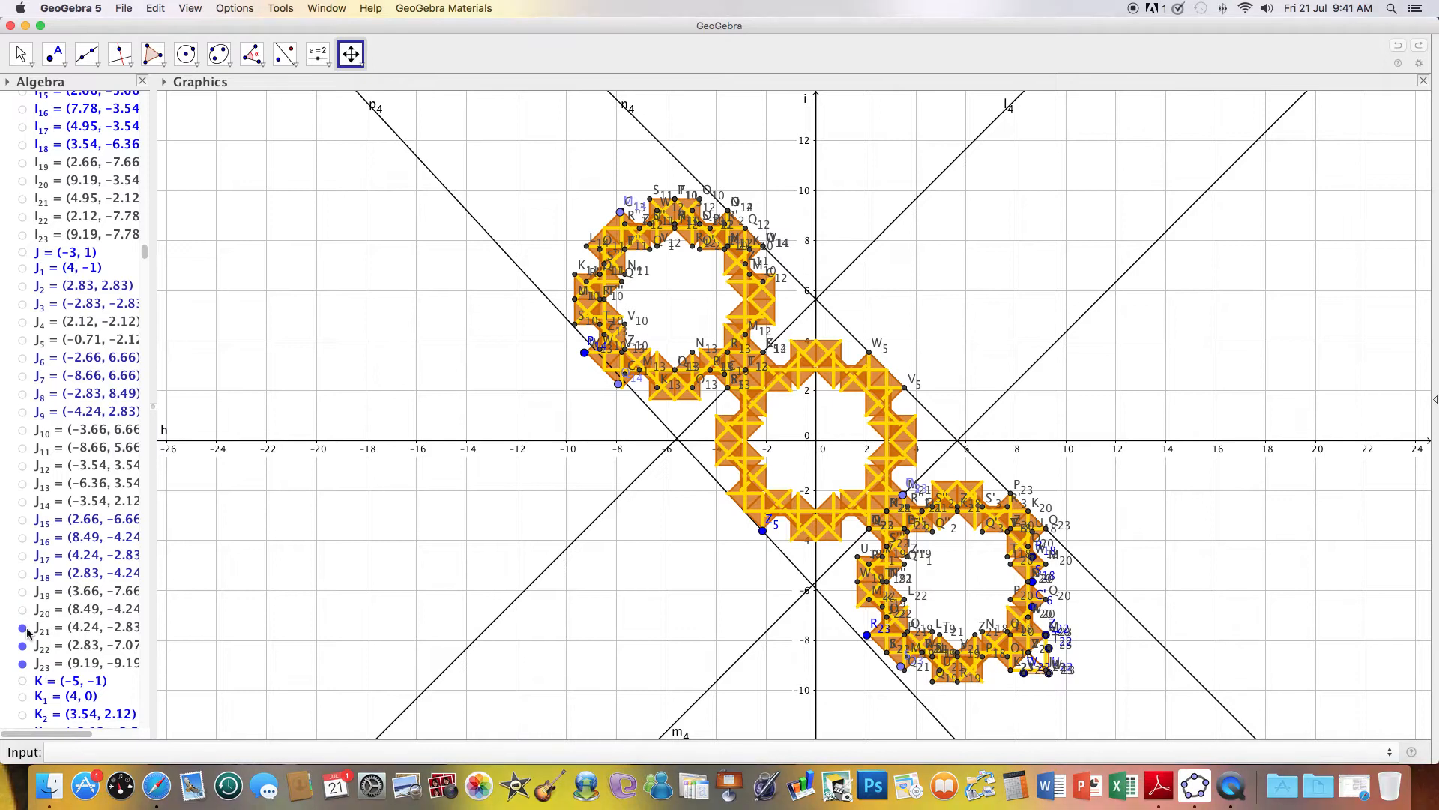
pyautogui.click(22, 627)
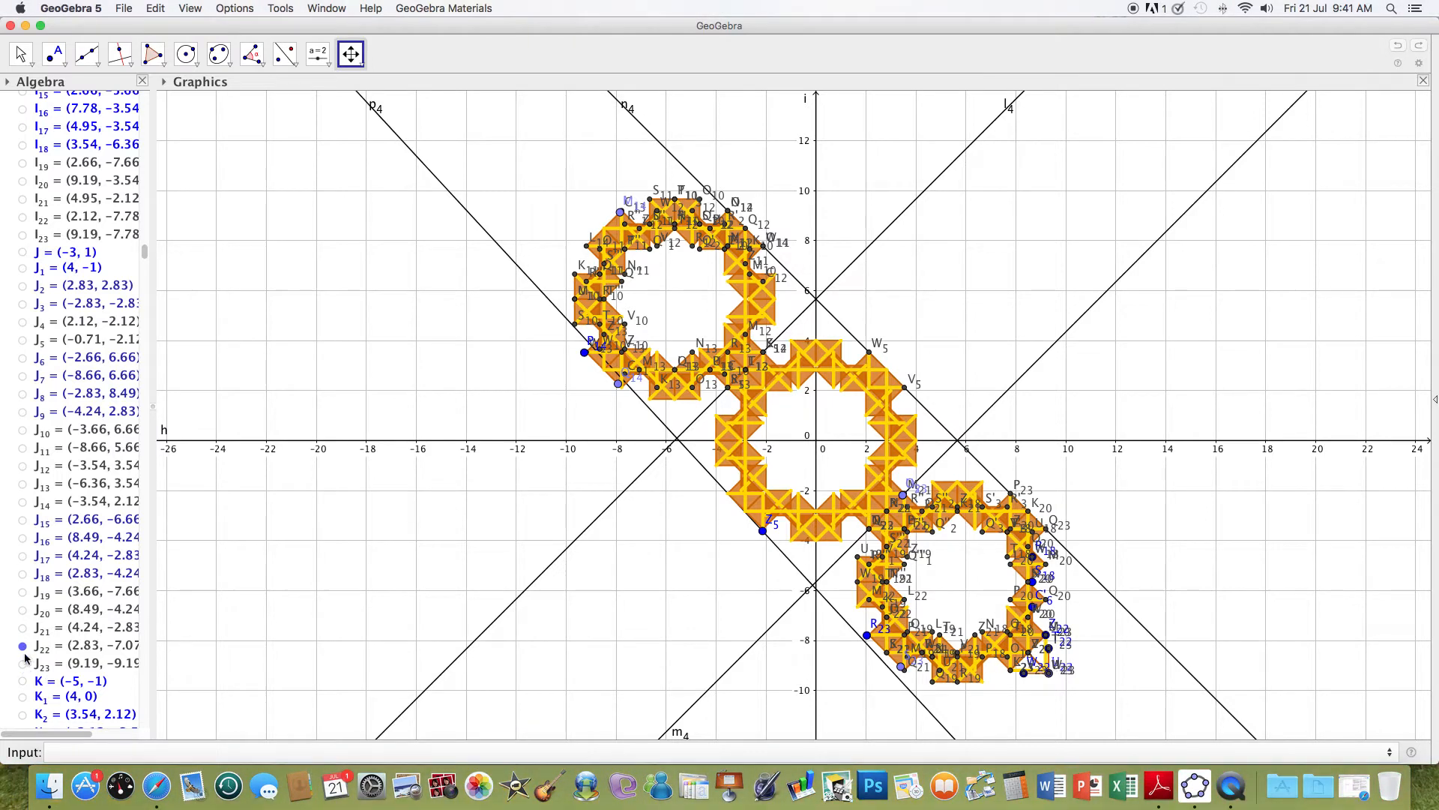
pyautogui.click(23, 647)
# Hide points K₁₀ to K₁₄ of the upper-left reflected ring.
pyautogui.moveTo(144, 255); pyautogui.dragTo(144, 262)
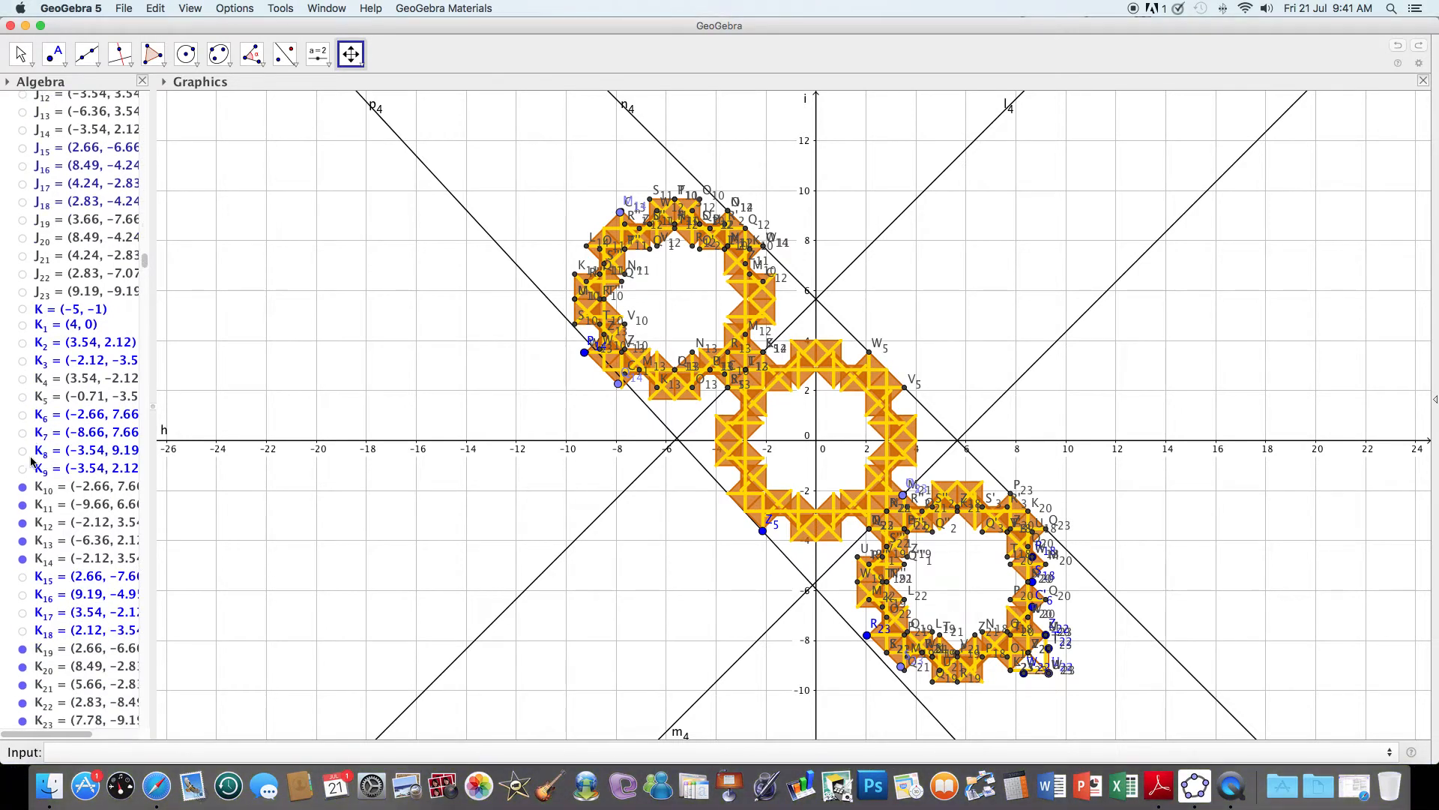
pyautogui.click(23, 487)
pyautogui.click(22, 505)
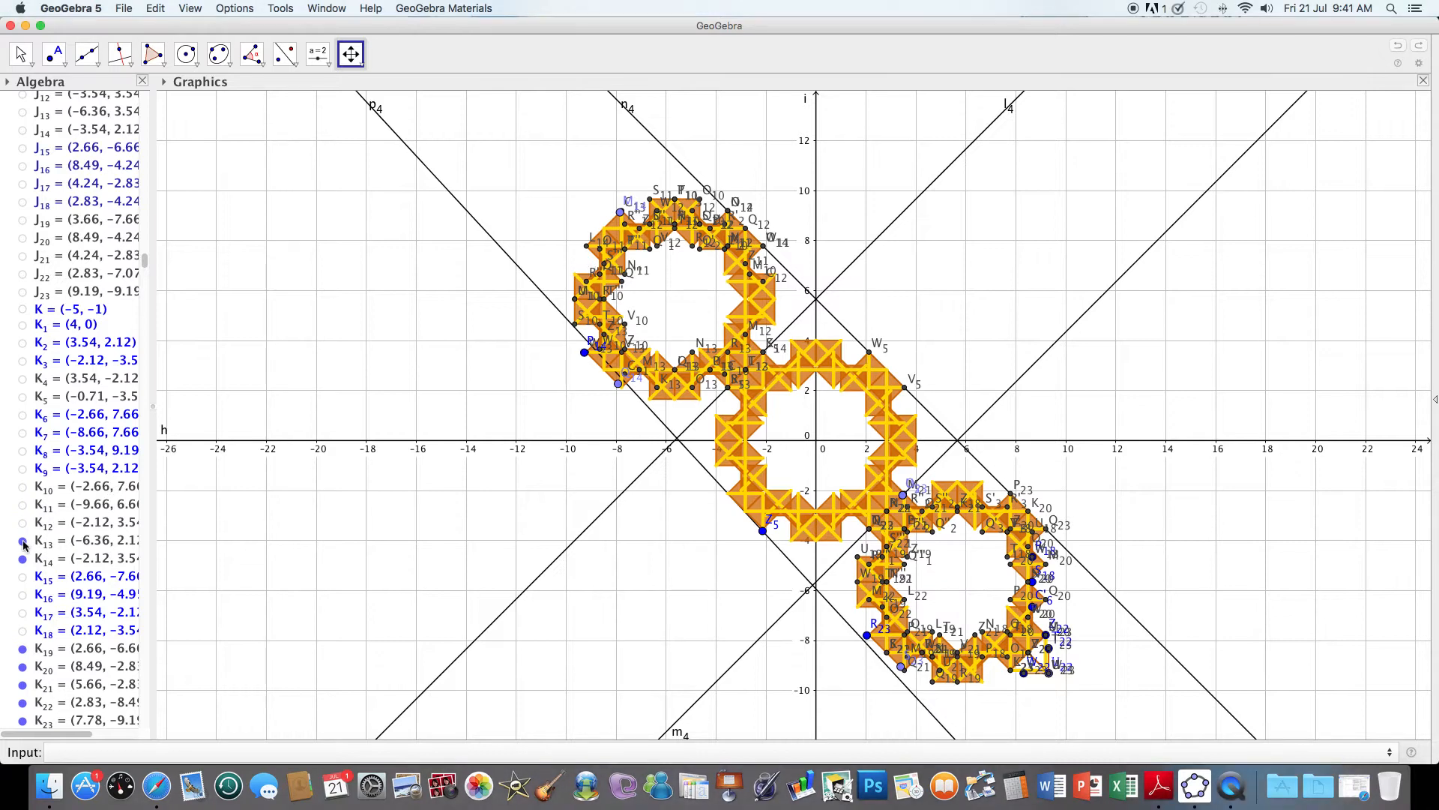
pyautogui.click(23, 541)
pyautogui.click(23, 559)
# Hide points K₁₉ to K₂₃ of the lower-right reflected ring.
pyautogui.click(23, 648)
pyautogui.click(23, 667)
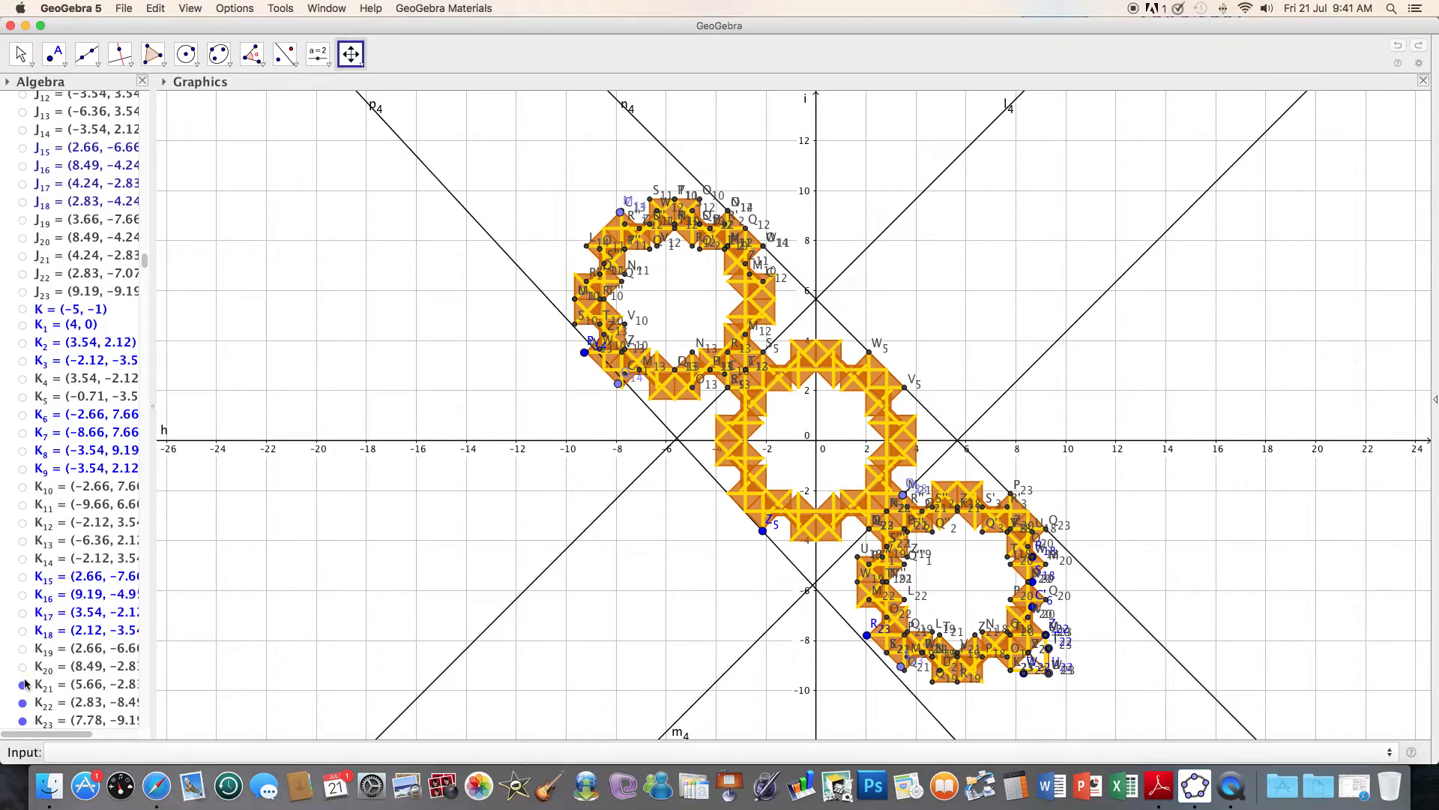
pyautogui.click(23, 702)
pyautogui.click(22, 720)
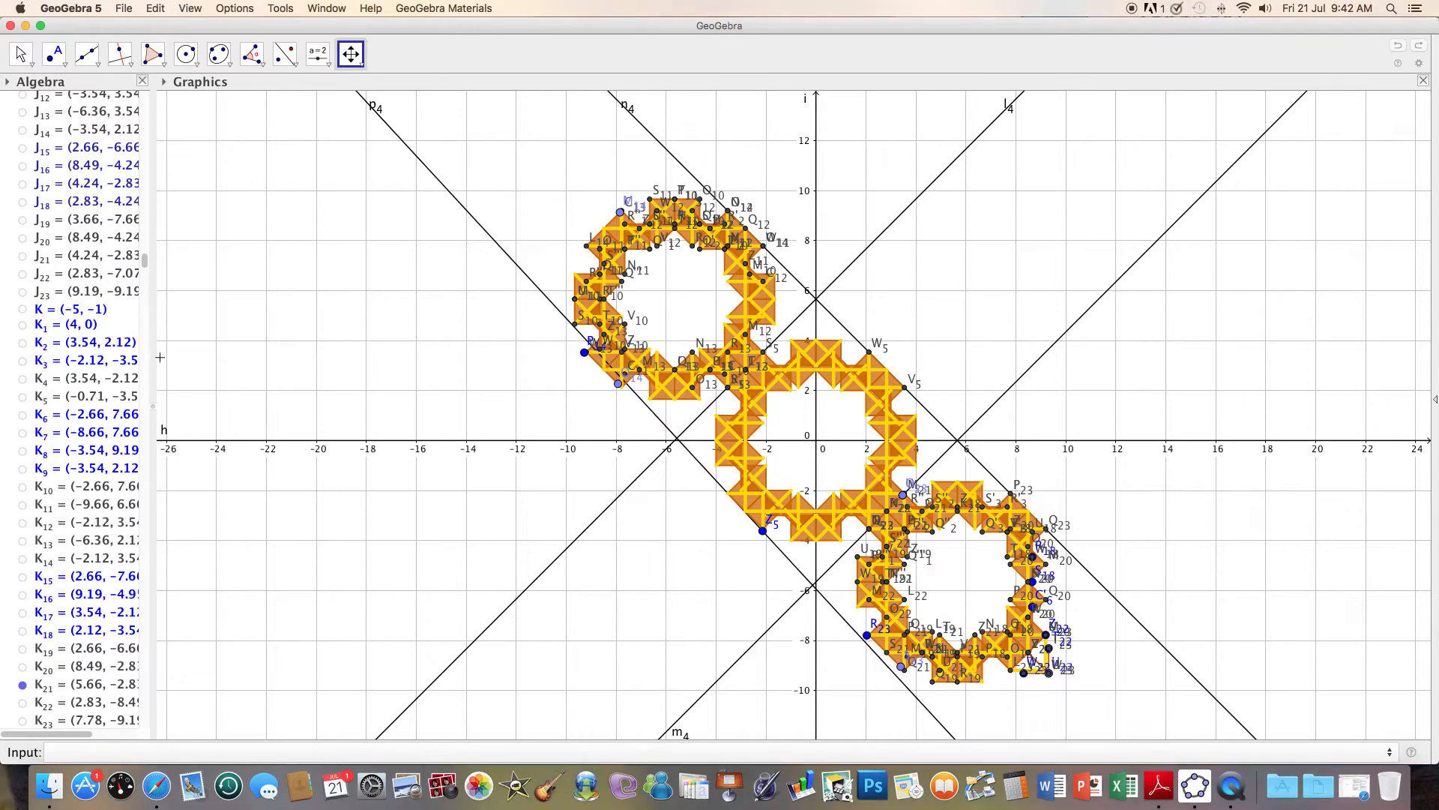
pyautogui.moveTo(144, 263); pyautogui.dragTo(145, 277)
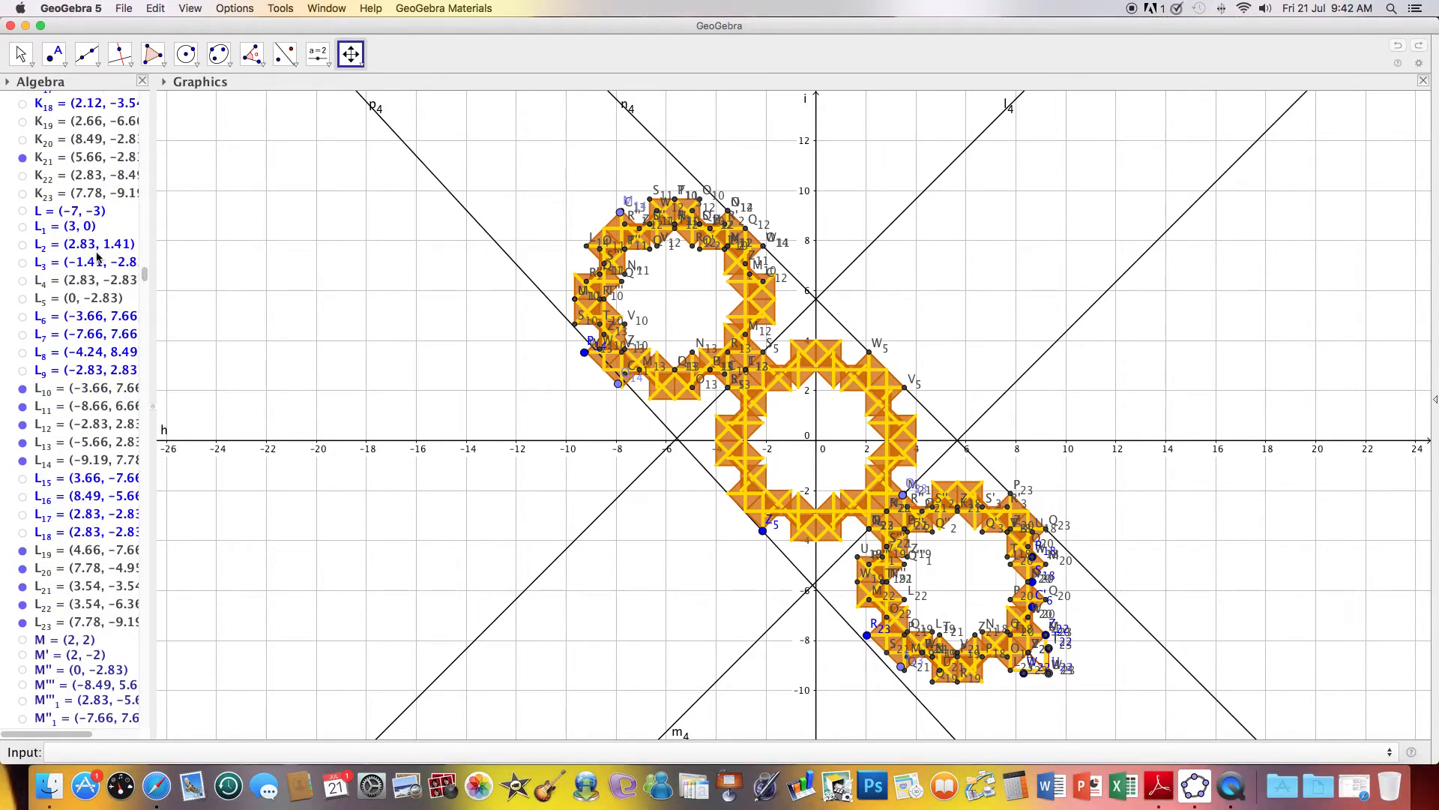
pyautogui.click(22, 158)
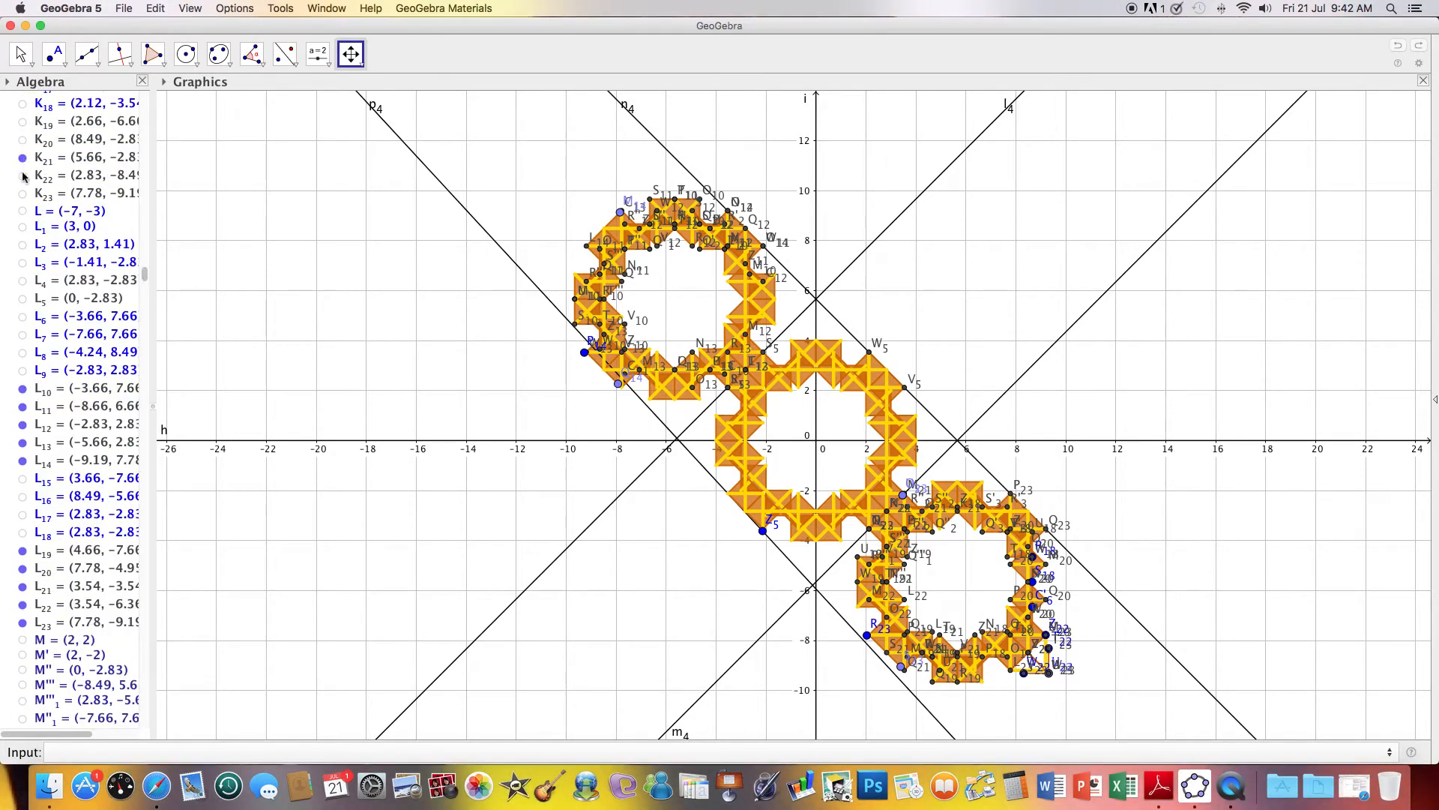
# Hide points L₁₀ to L₁₄ of the upper-left reflected ring.
pyautogui.click(23, 388)
pyautogui.click(23, 406)
pyautogui.click(23, 424)
pyautogui.click(23, 442)
pyautogui.click(22, 460)
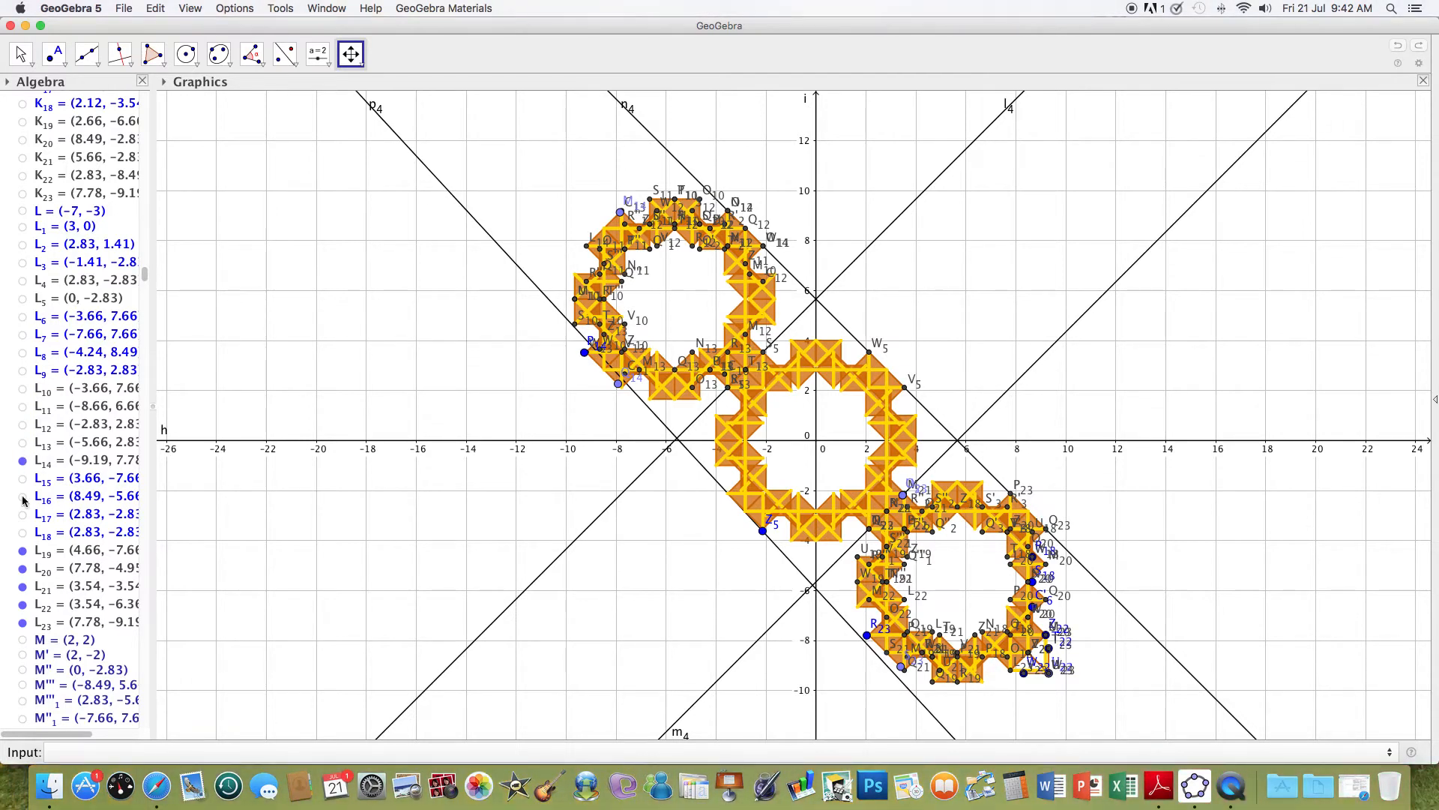
# Hide points L₁₉ to L₂₃ of the lower-right reflected ring.
pyautogui.click(23, 568)
pyautogui.click(22, 550)
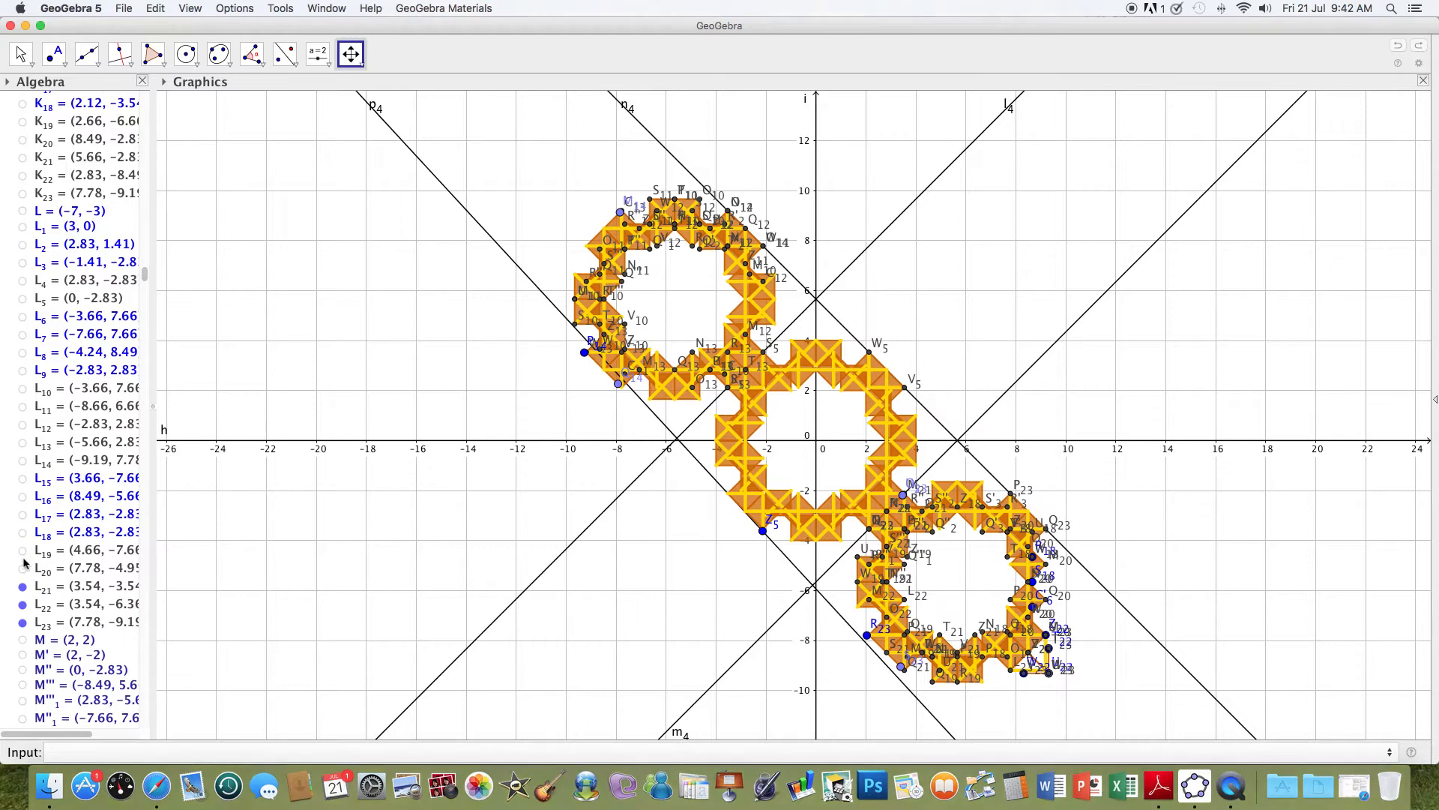
pyautogui.click(23, 586)
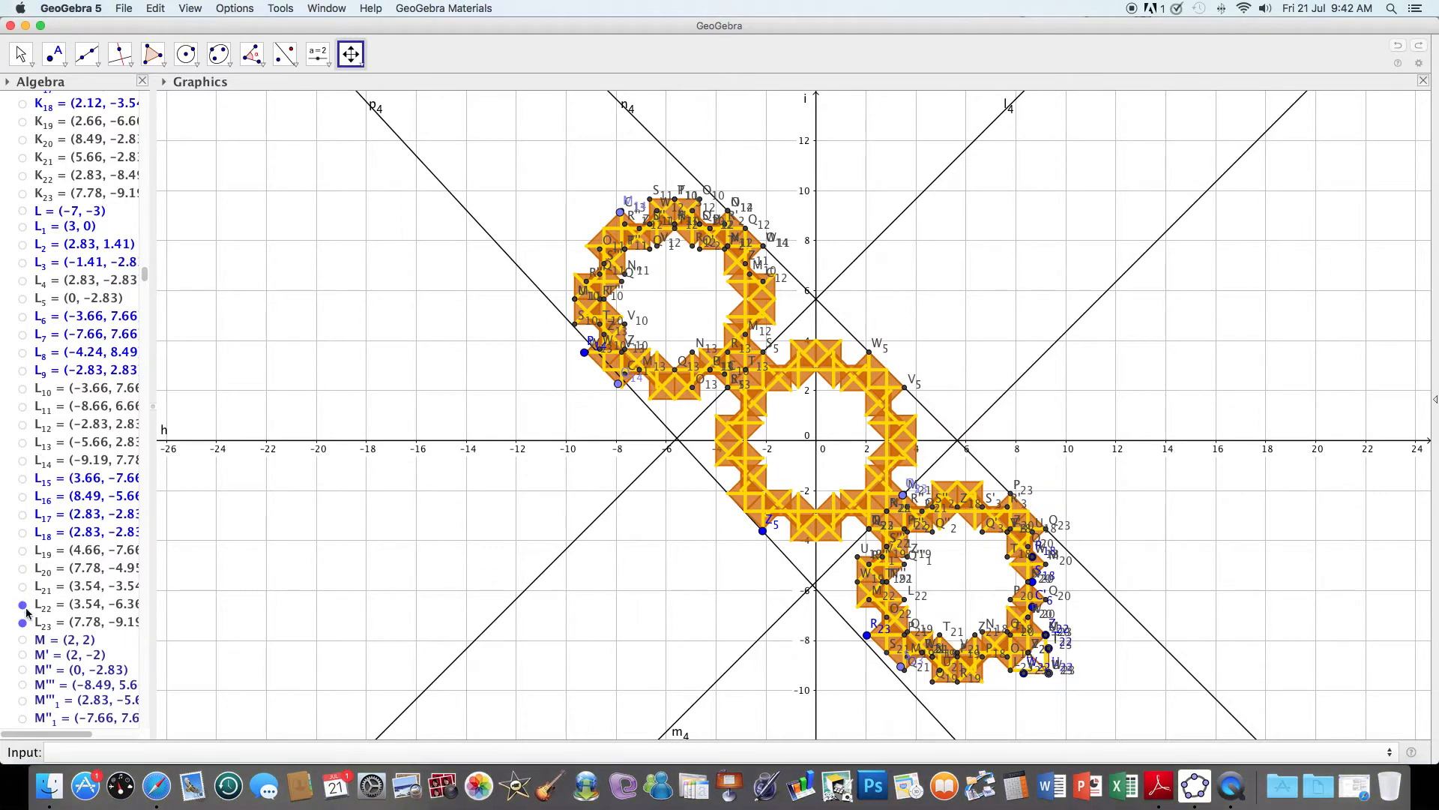
pyautogui.click(23, 622)
pyautogui.click(23, 604)
# Hide points M₁₀ to M₁₄ of the upper-left reflected ring.
pyautogui.scroll(-15, 145, 281)
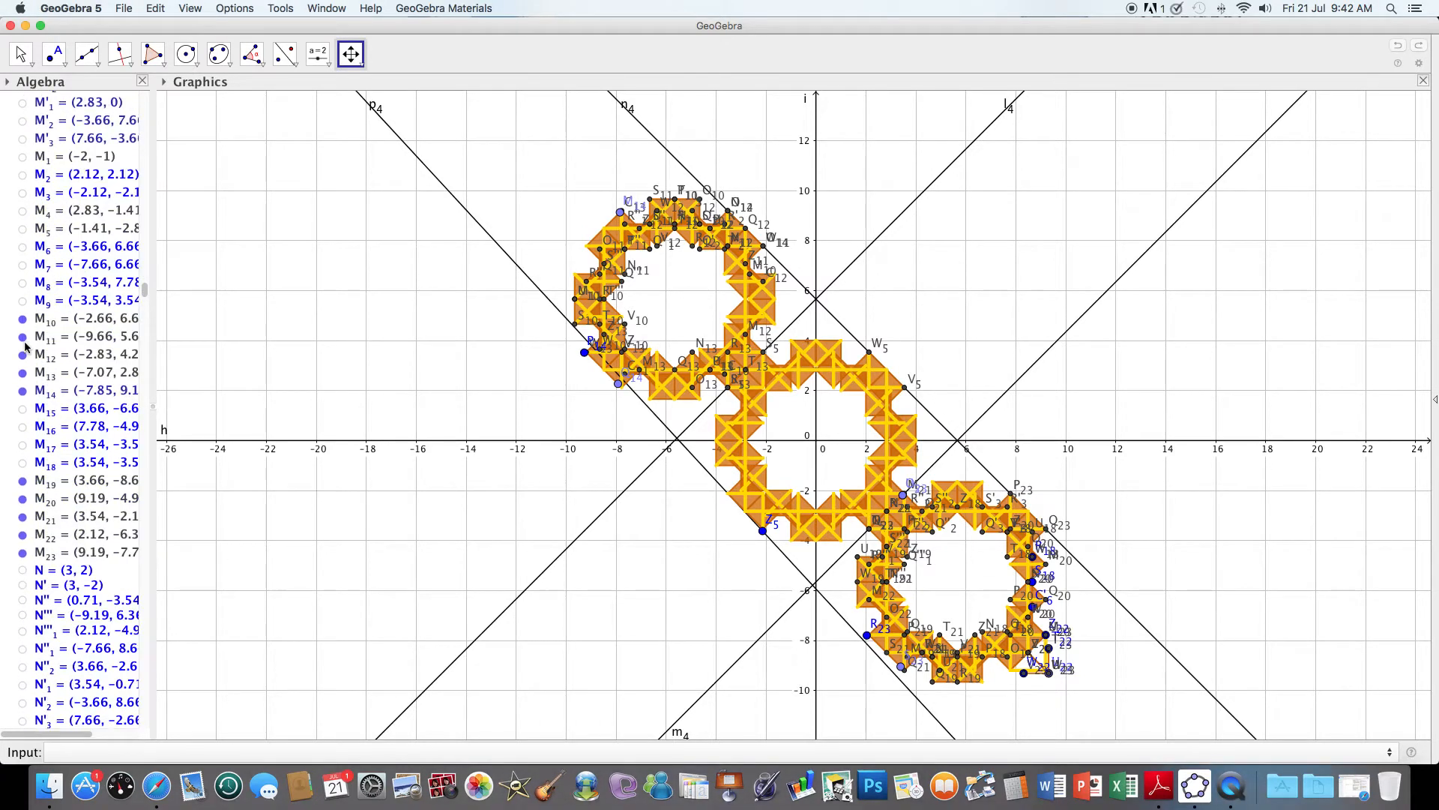
pyautogui.click(22, 319)
pyautogui.click(23, 336)
pyautogui.click(23, 355)
pyautogui.click(23, 372)
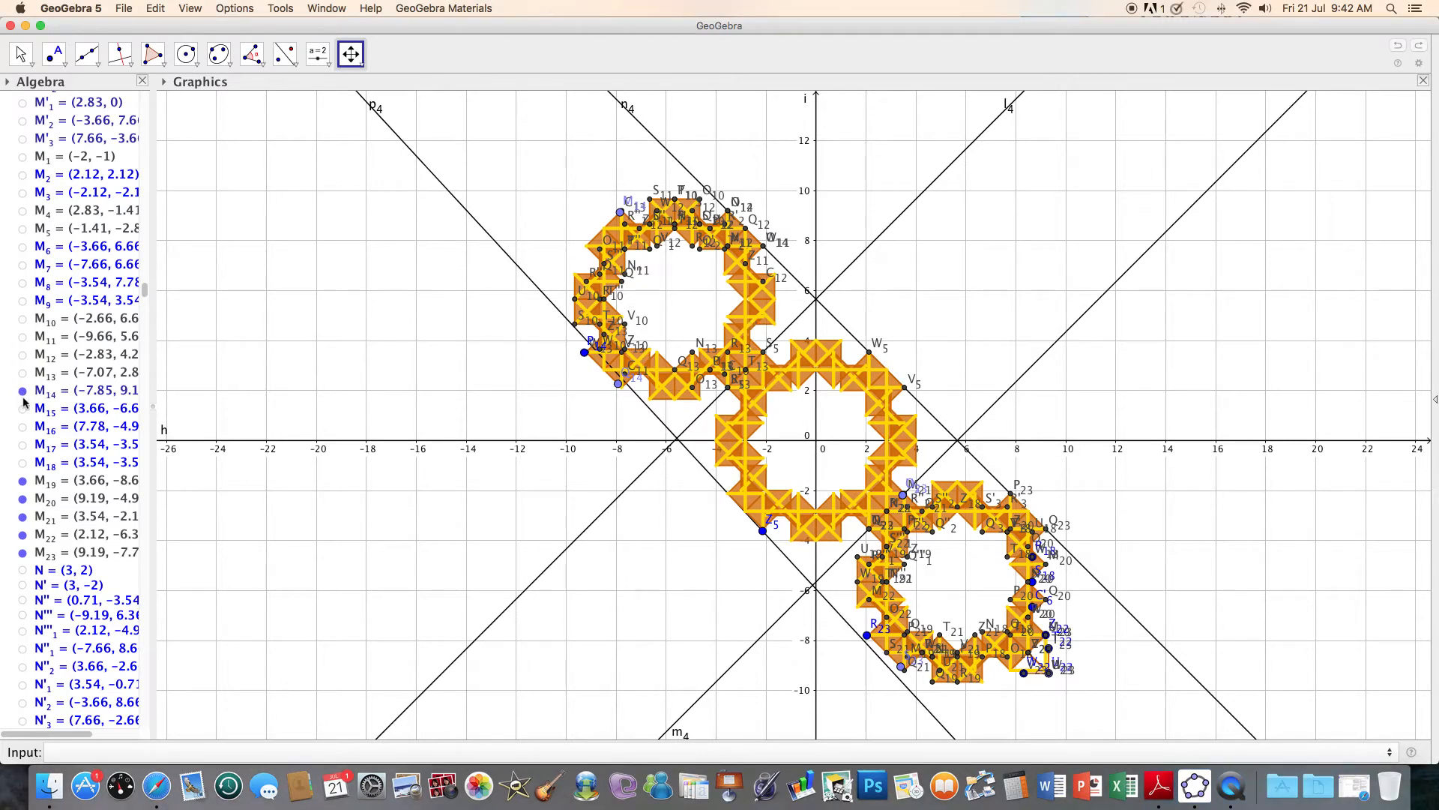
pyautogui.click(22, 390)
# Hide points M₁₉ to M₂₃ of the lower-right reflected ring.
pyautogui.click(22, 481)
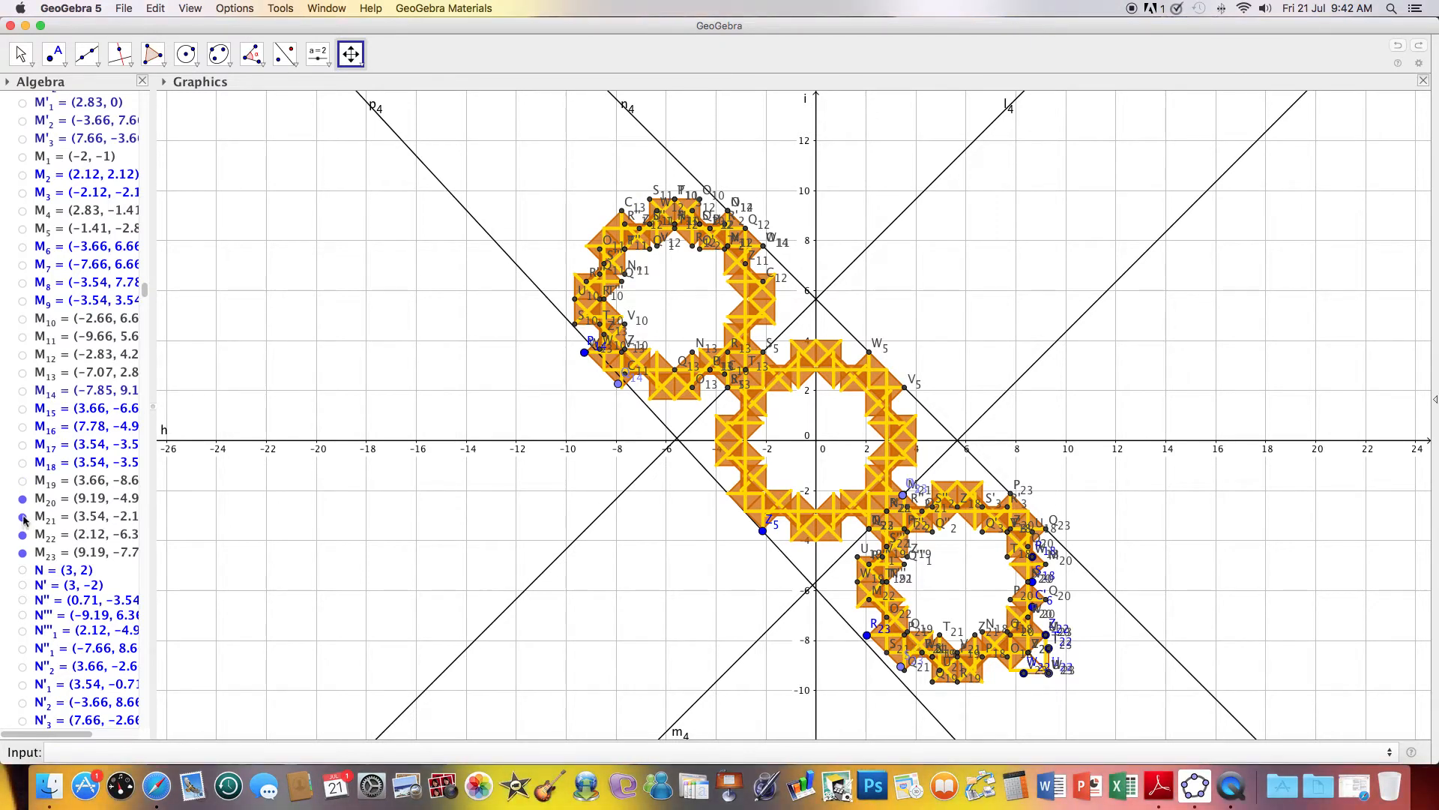
pyautogui.click(22, 498)
pyautogui.click(22, 516)
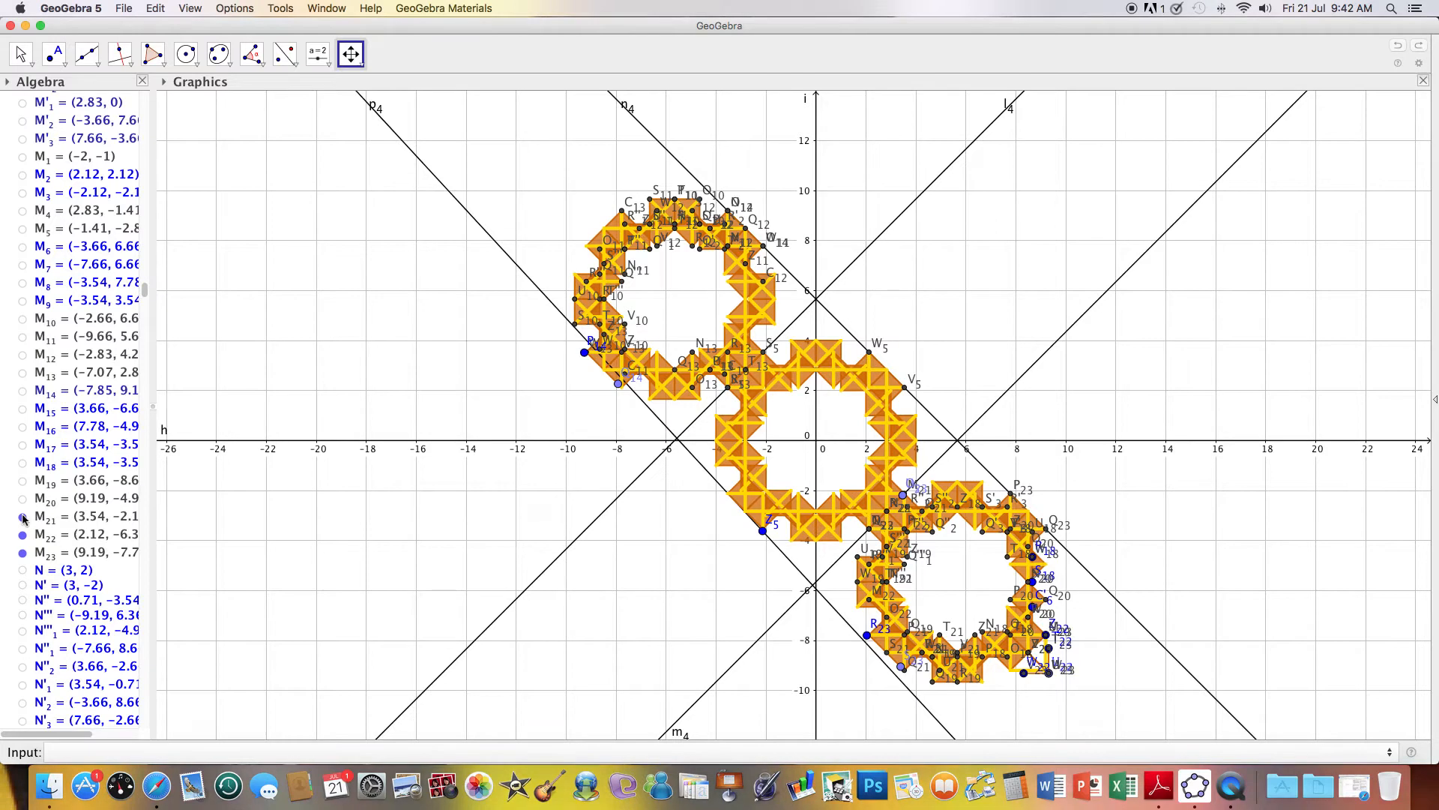
pyautogui.click(22, 534)
pyautogui.click(22, 553)
# Hide points N₁₀ to N₁₄ of the upper-left reflected ring.
pyautogui.moveTo(146, 287); pyautogui.dragTo(144, 306)
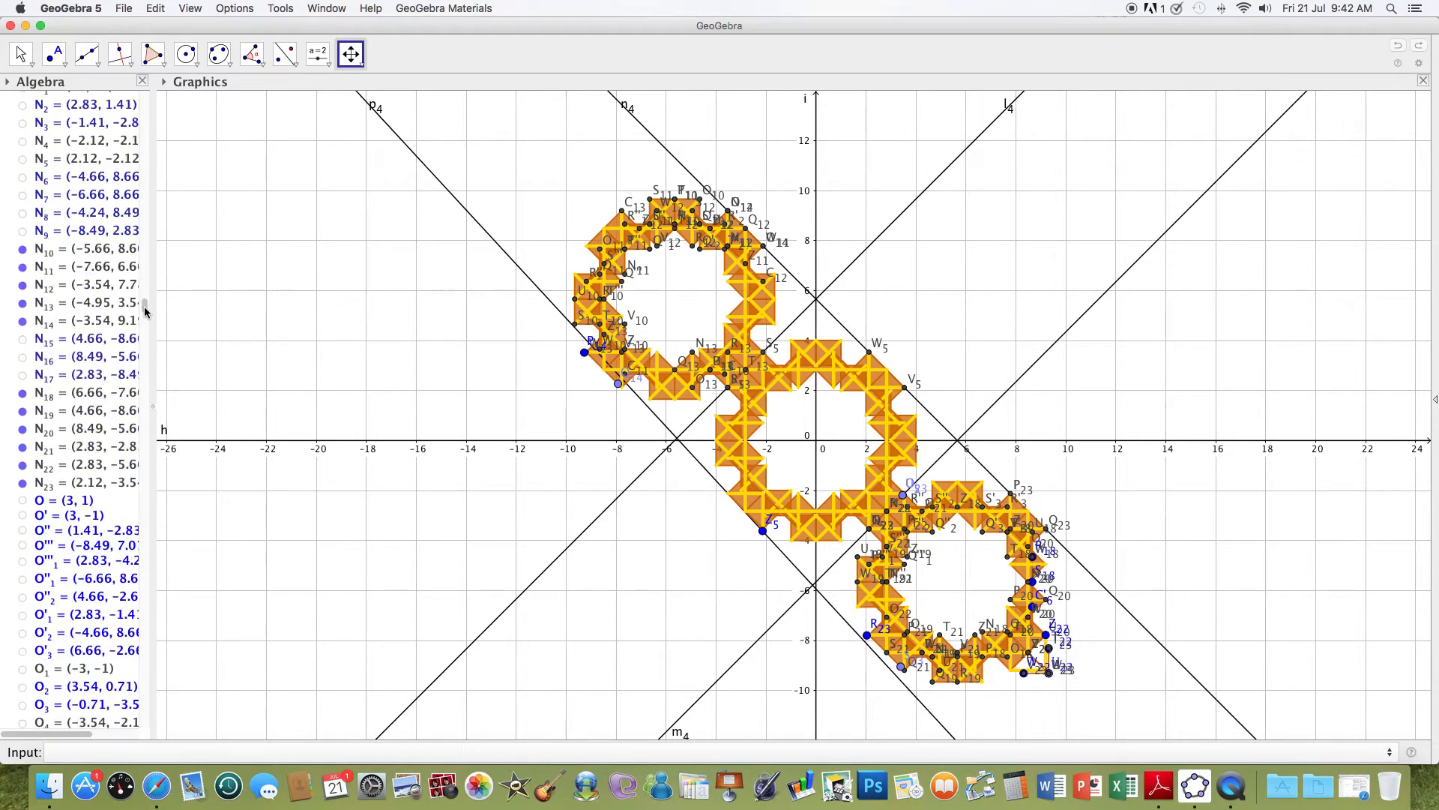
pyautogui.click(23, 267)
pyautogui.click(22, 284)
pyautogui.click(22, 322)
# Hide points N₁₈ to N₂₃ of the lower-right reflected ring.
pyautogui.click(23, 392)
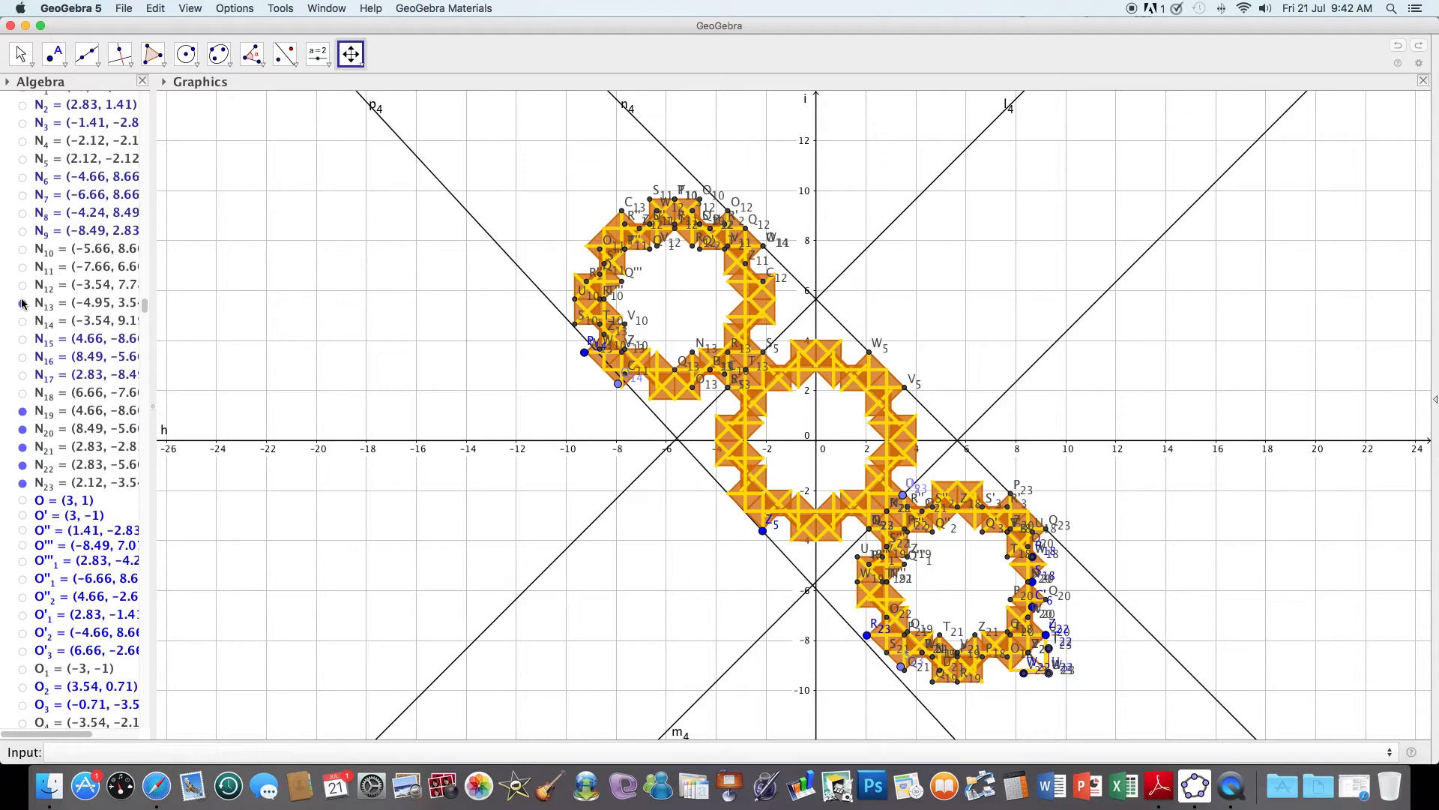
pyautogui.click(23, 429)
pyautogui.click(22, 410)
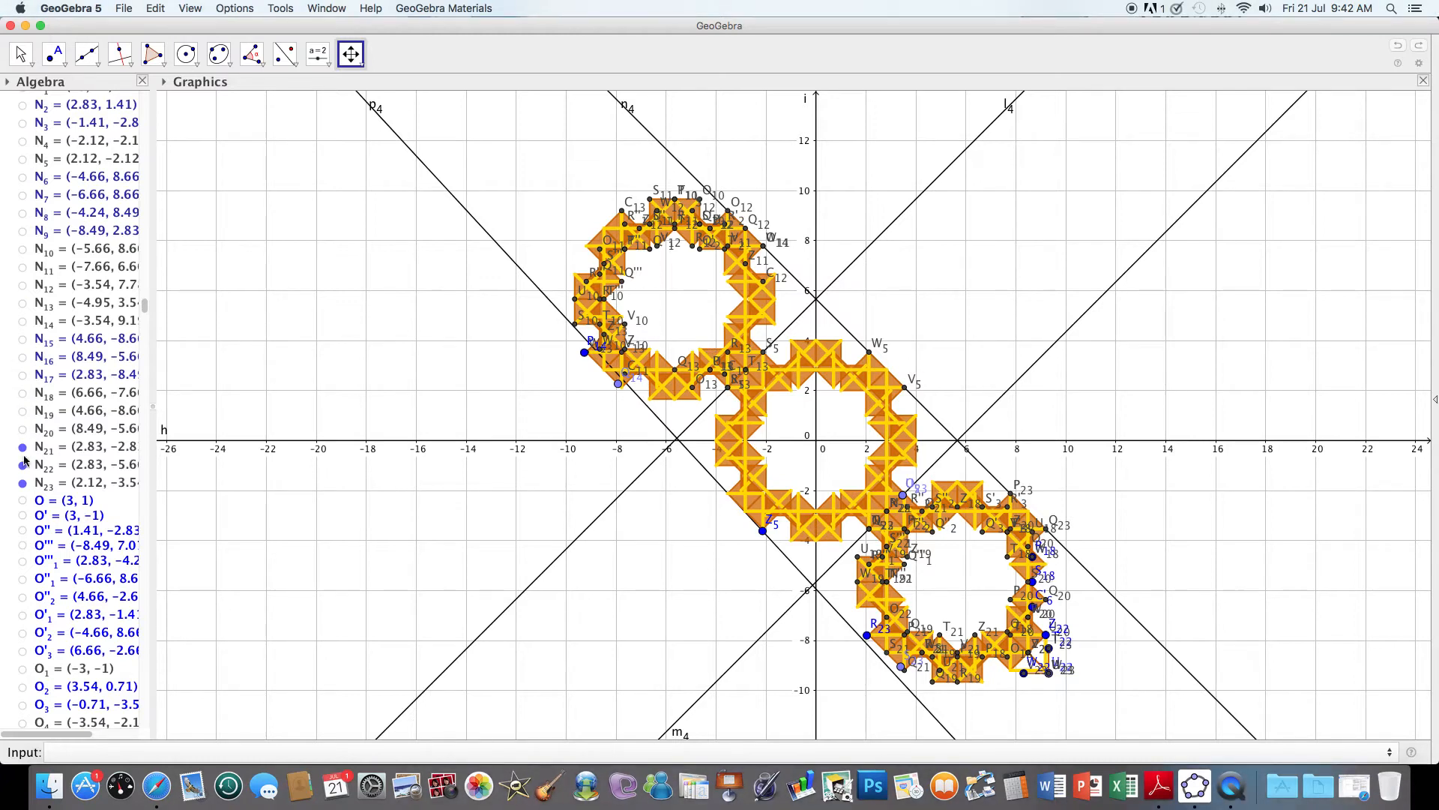
pyautogui.click(22, 464)
pyautogui.click(23, 447)
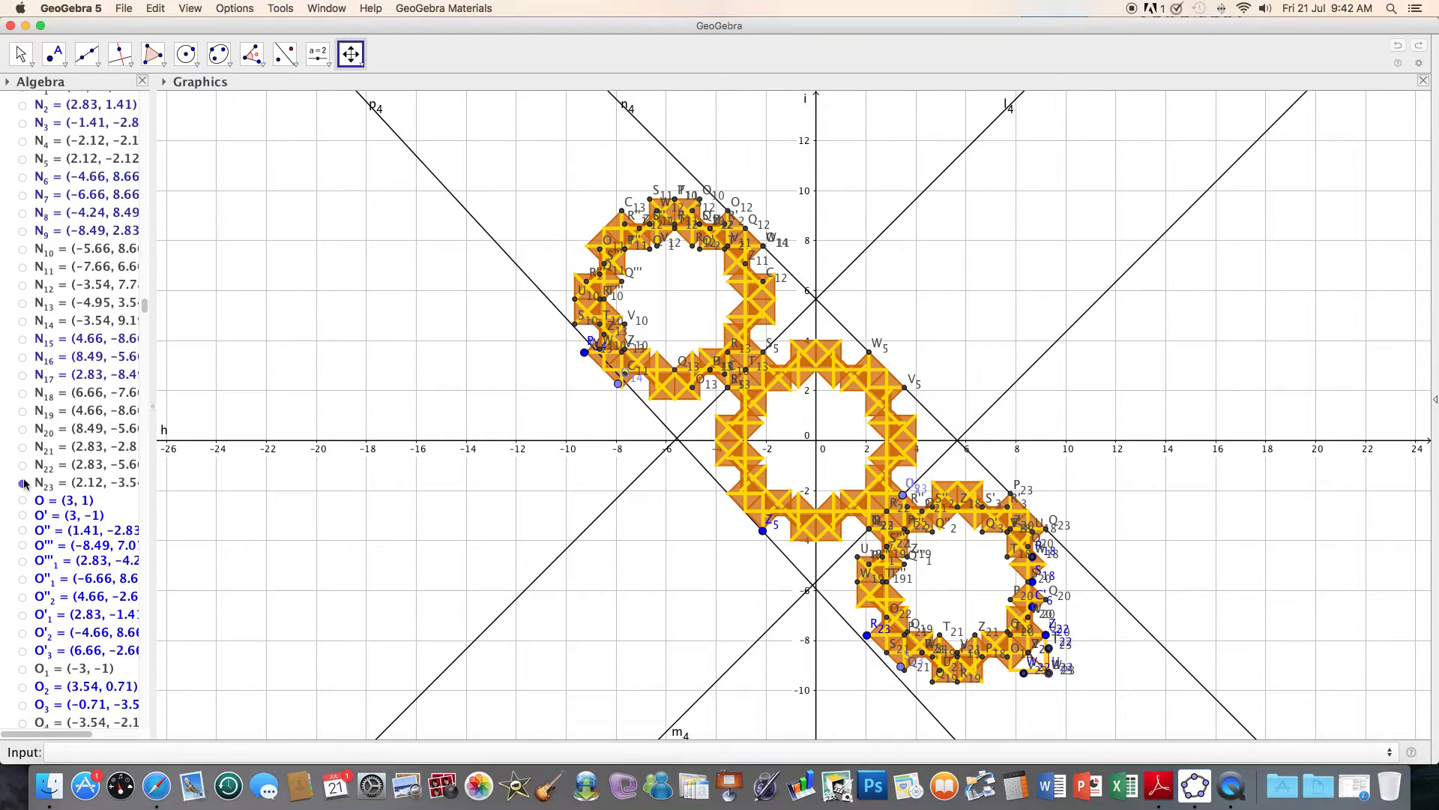
pyautogui.click(23, 483)
# Hide points O₁₀ to O₁₄ of the upper-left reflected ring.
pyautogui.scroll(-5, 146, 313)
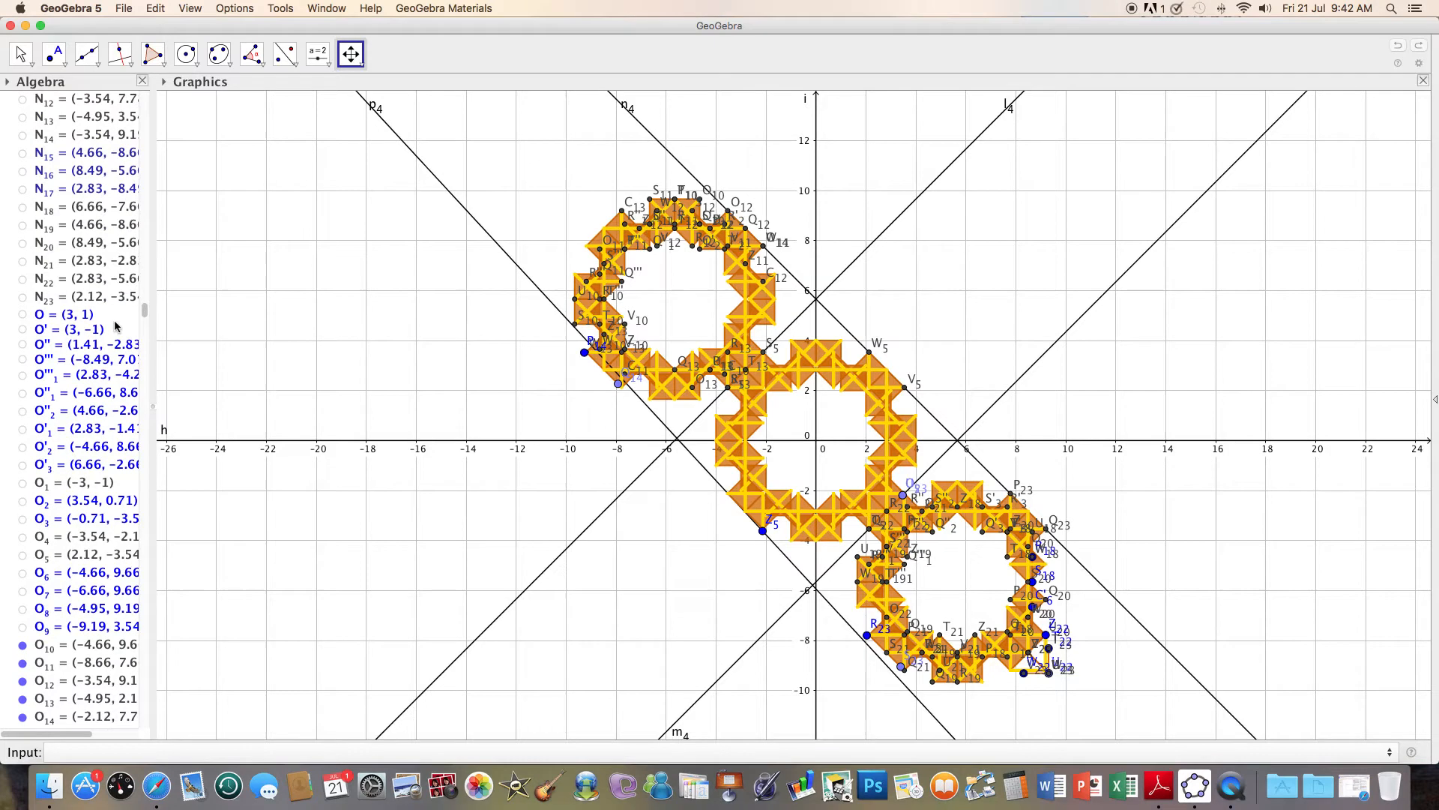
pyautogui.scroll(-5, 140, 316)
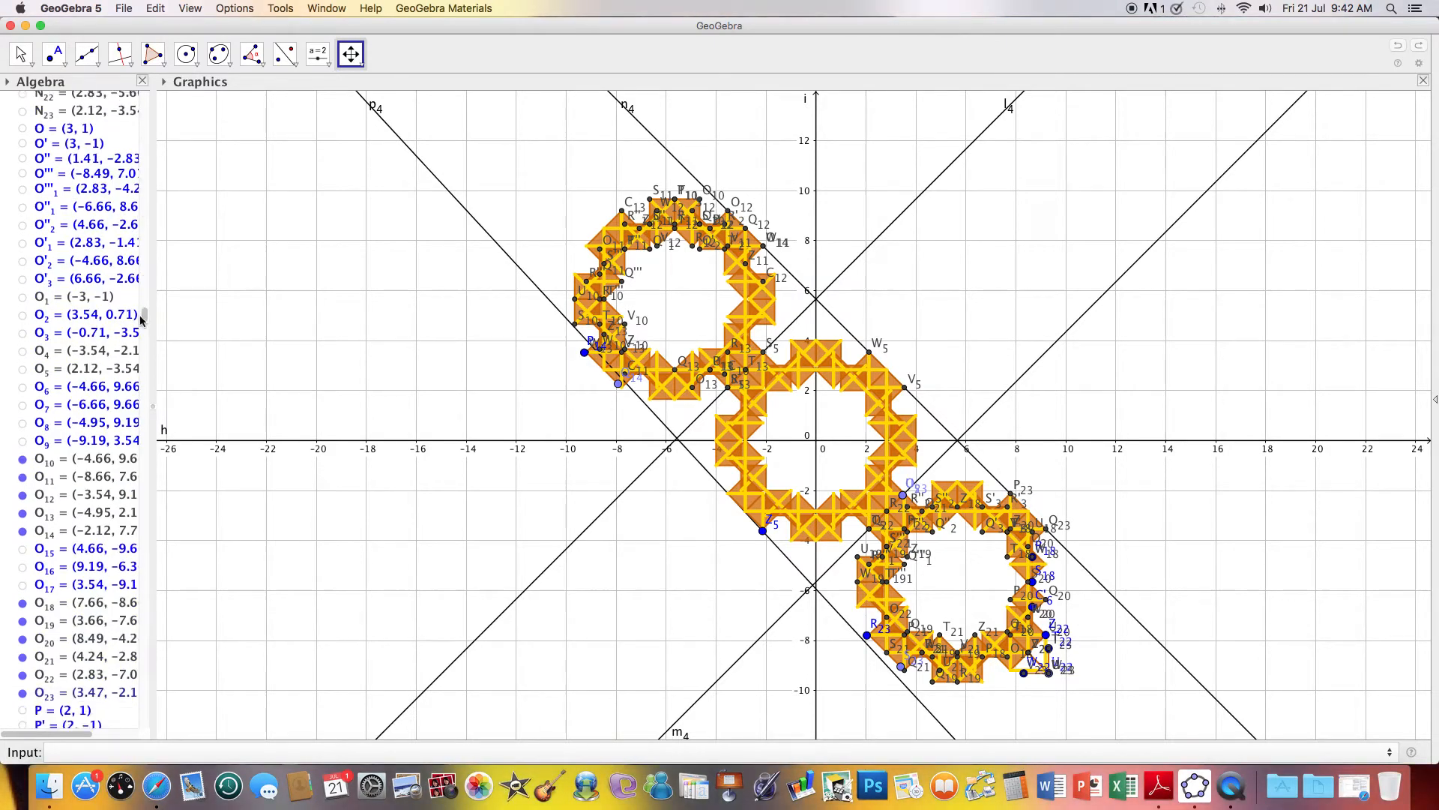
pyautogui.click(22, 477)
pyautogui.click(22, 459)
pyautogui.click(23, 495)
pyautogui.click(23, 512)
pyautogui.click(23, 531)
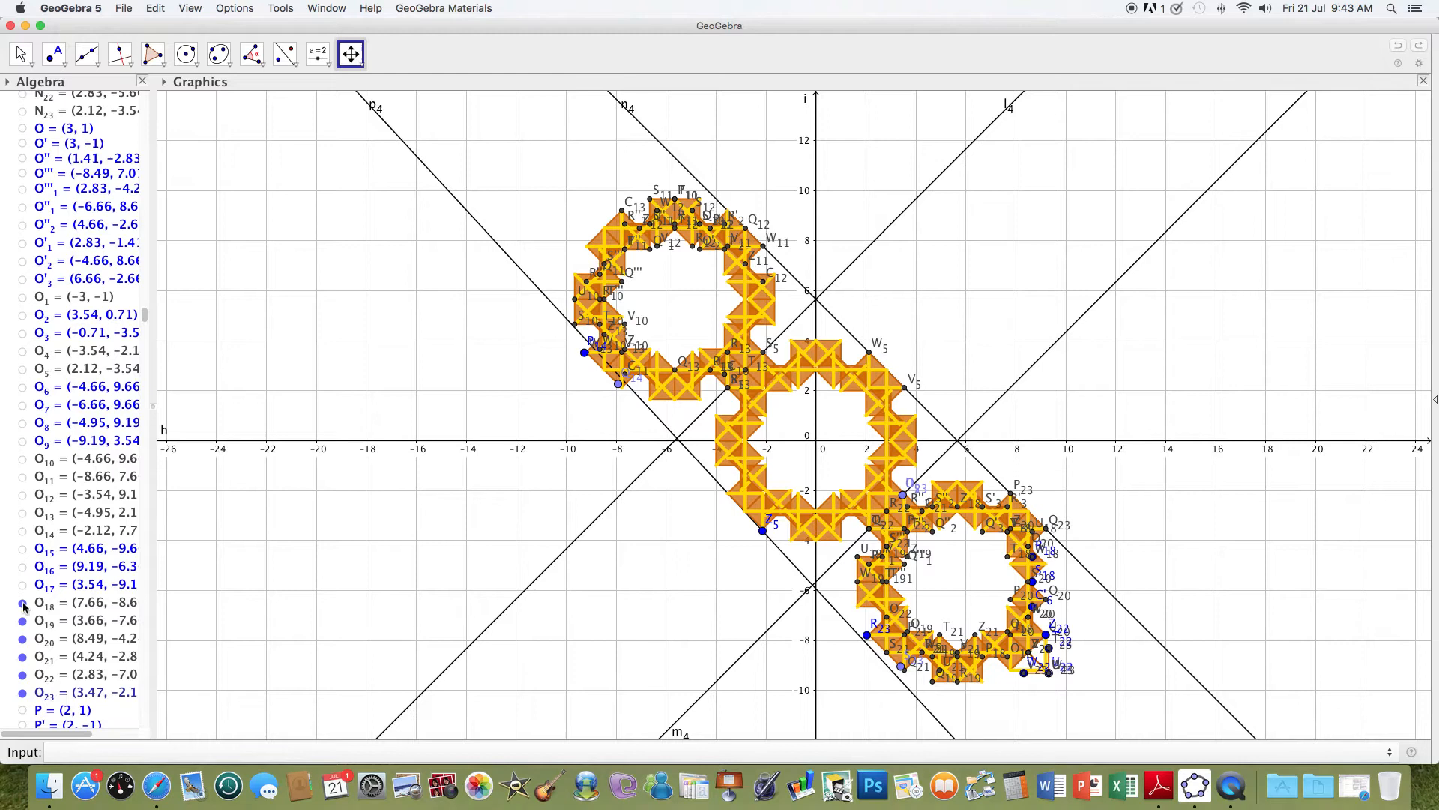
# Hide points O₁₈ to O₂₃ of the lower-right reflected ring.
pyautogui.click(22, 603)
pyautogui.click(23, 621)
pyautogui.click(23, 639)
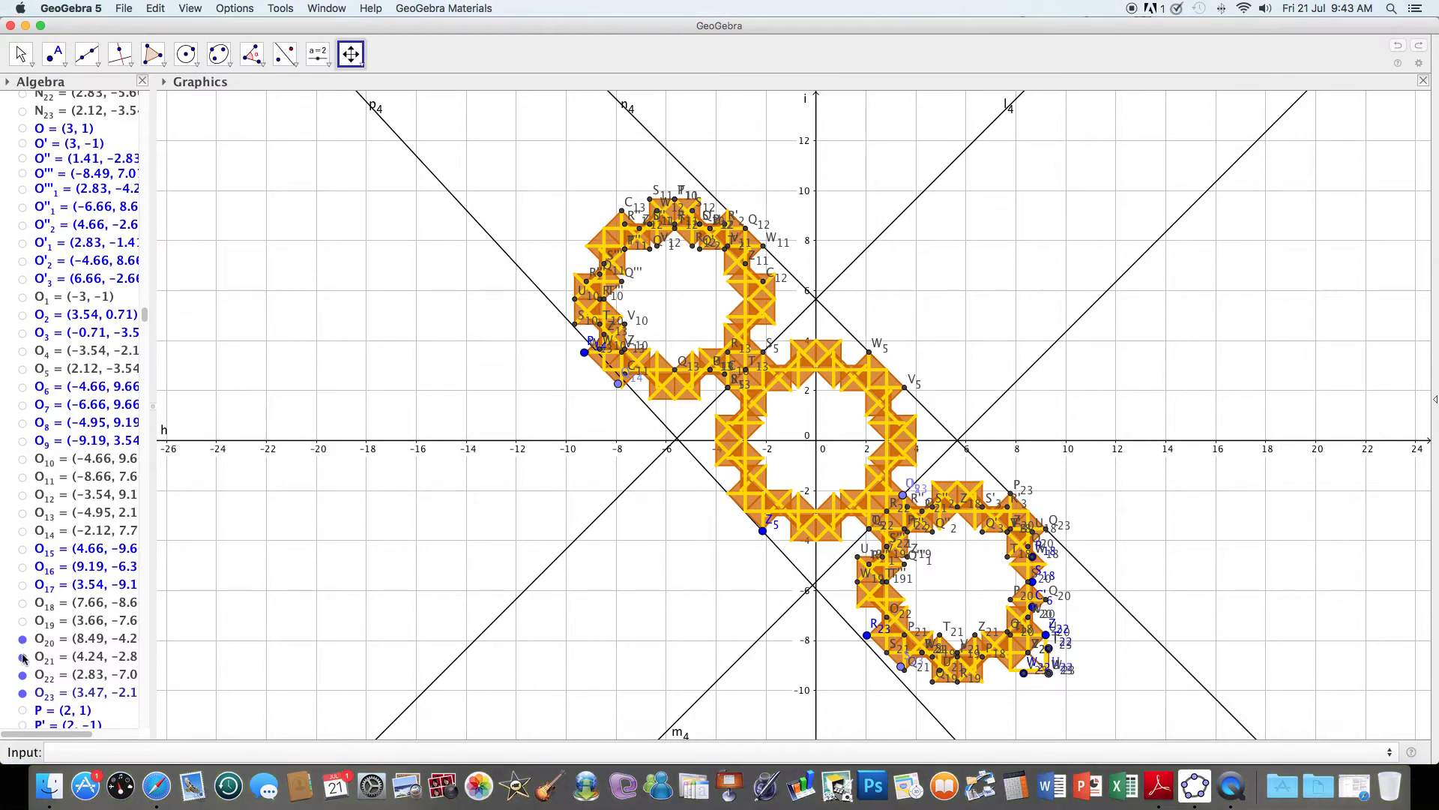
pyautogui.click(23, 674)
pyautogui.click(21, 657)
pyautogui.click(21, 657)
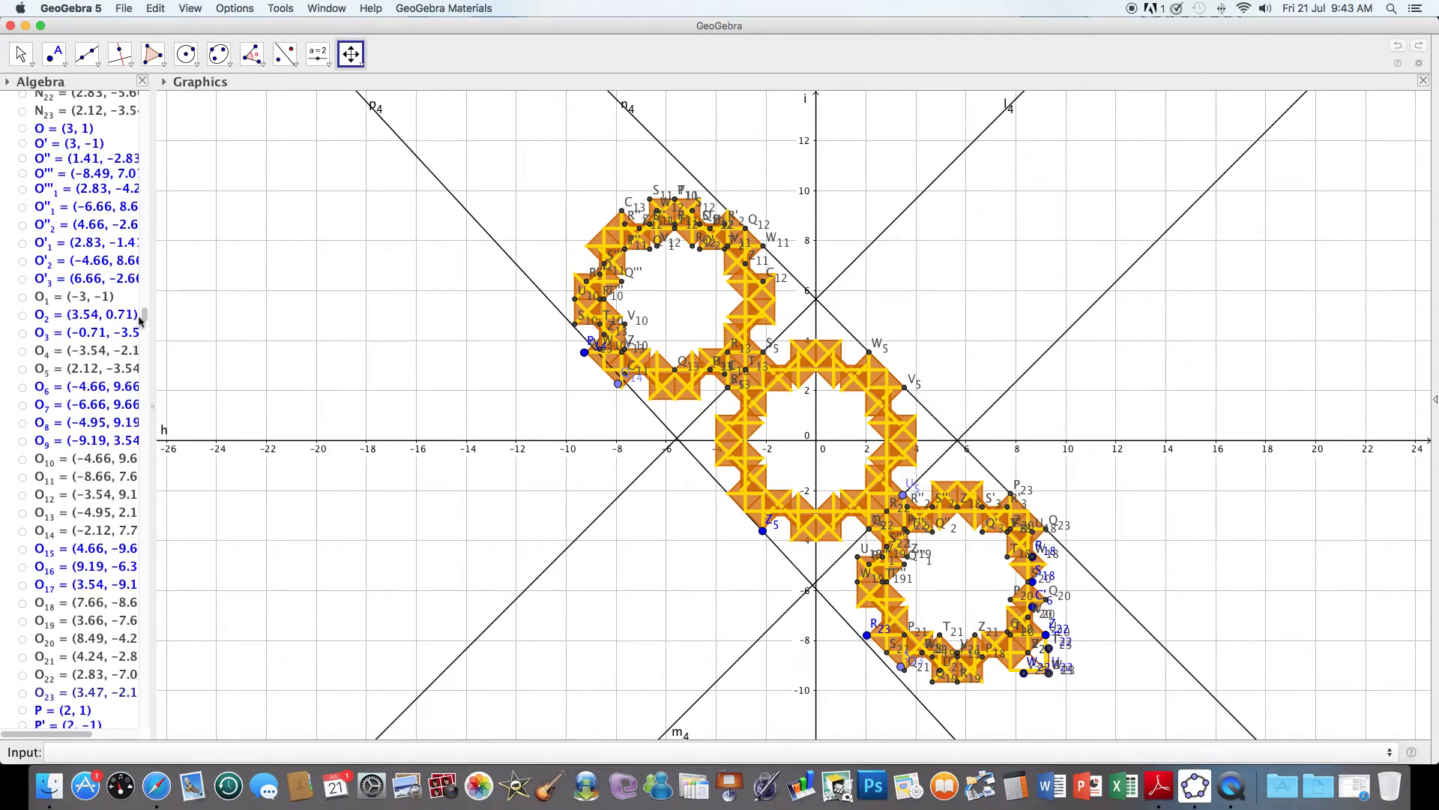
# Hide points P₁₀ to P₁₄ of the upper-left reflected ring.
pyautogui.moveTo(143, 318); pyautogui.dragTo(143, 335)
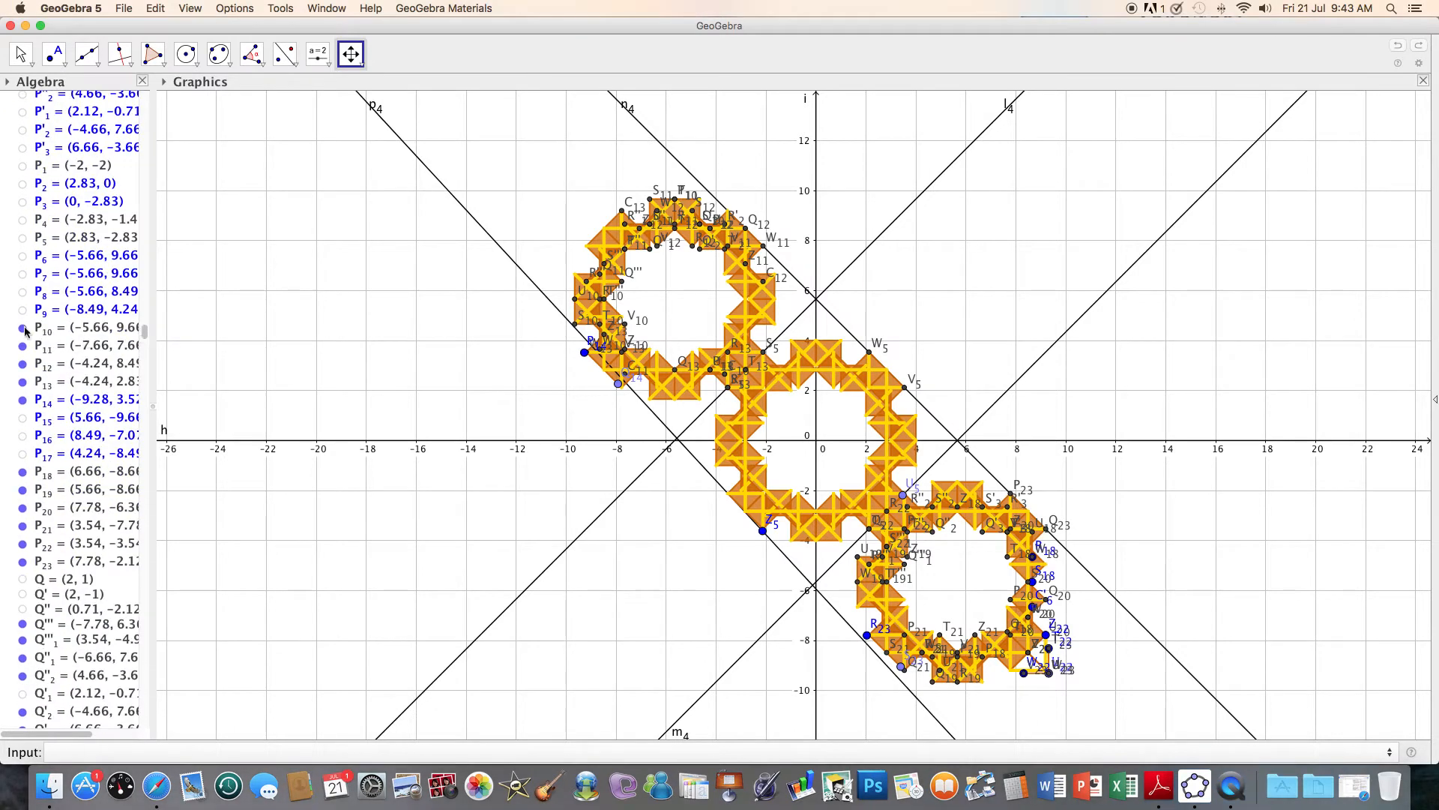
pyautogui.click(22, 346)
pyautogui.click(22, 365)
pyautogui.click(21, 382)
pyautogui.click(22, 399)
# Hide points P₁₈ to P₂₂ of the lower-right reflected ring.
pyautogui.click(23, 471)
pyautogui.click(23, 490)
pyautogui.click(22, 507)
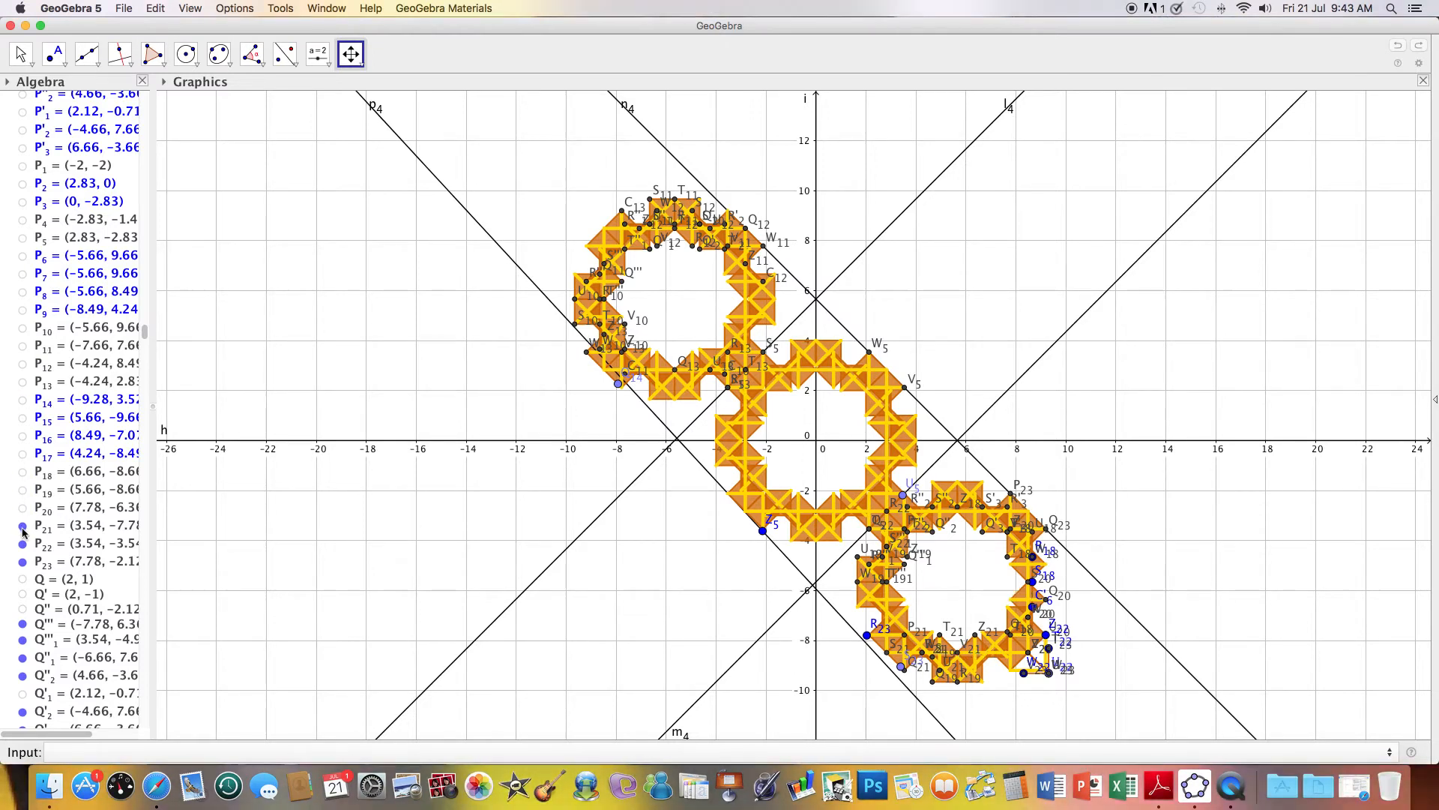
pyautogui.click(22, 525)
pyautogui.click(22, 543)
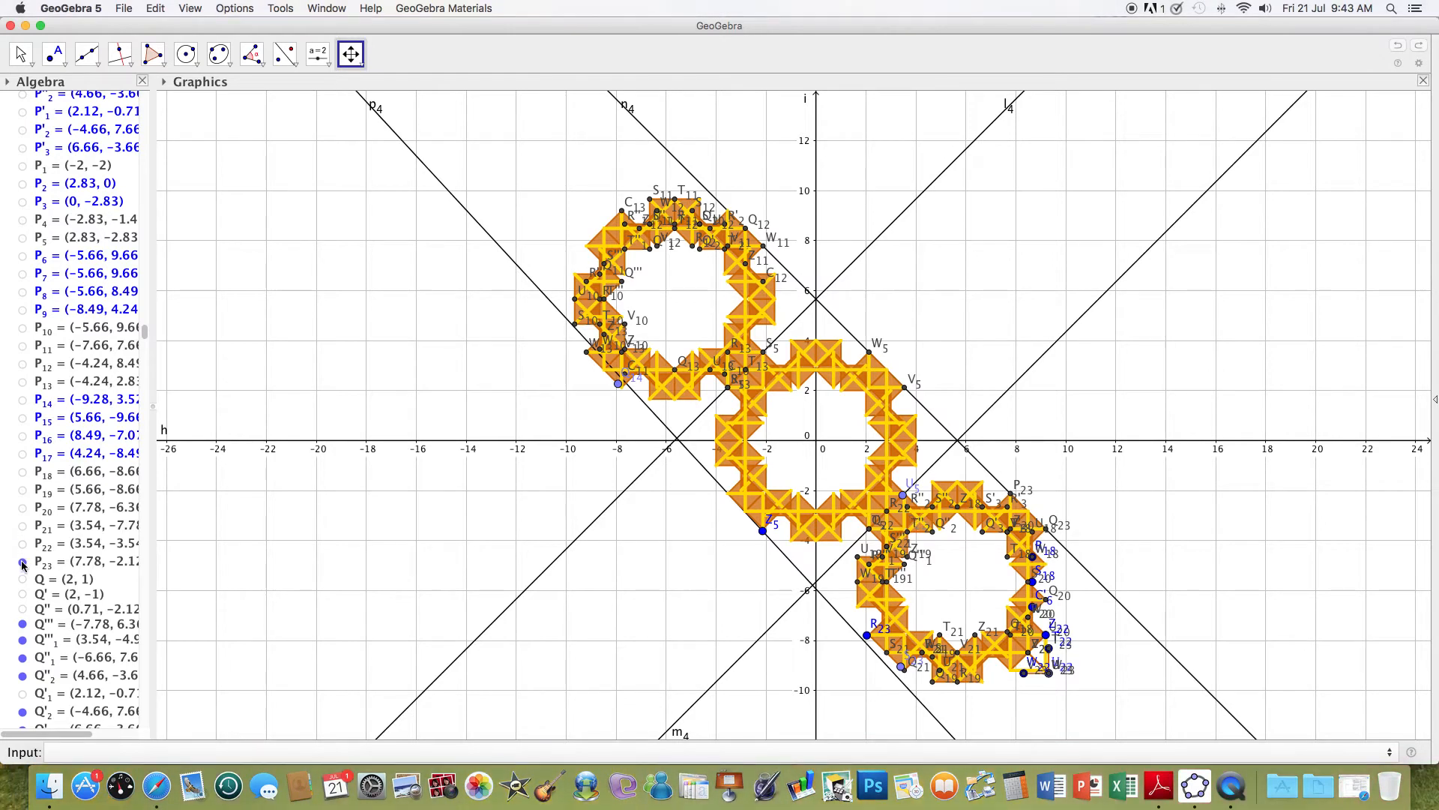
# Hide point P₂₃ and the primed reflected points Q''', Q'''₁, Q''₁, Q''₂, Q'₂ and Q'₃.
pyautogui.click(23, 624)
pyautogui.click(22, 639)
pyautogui.click(23, 562)
pyautogui.click(23, 656)
pyautogui.click(22, 677)
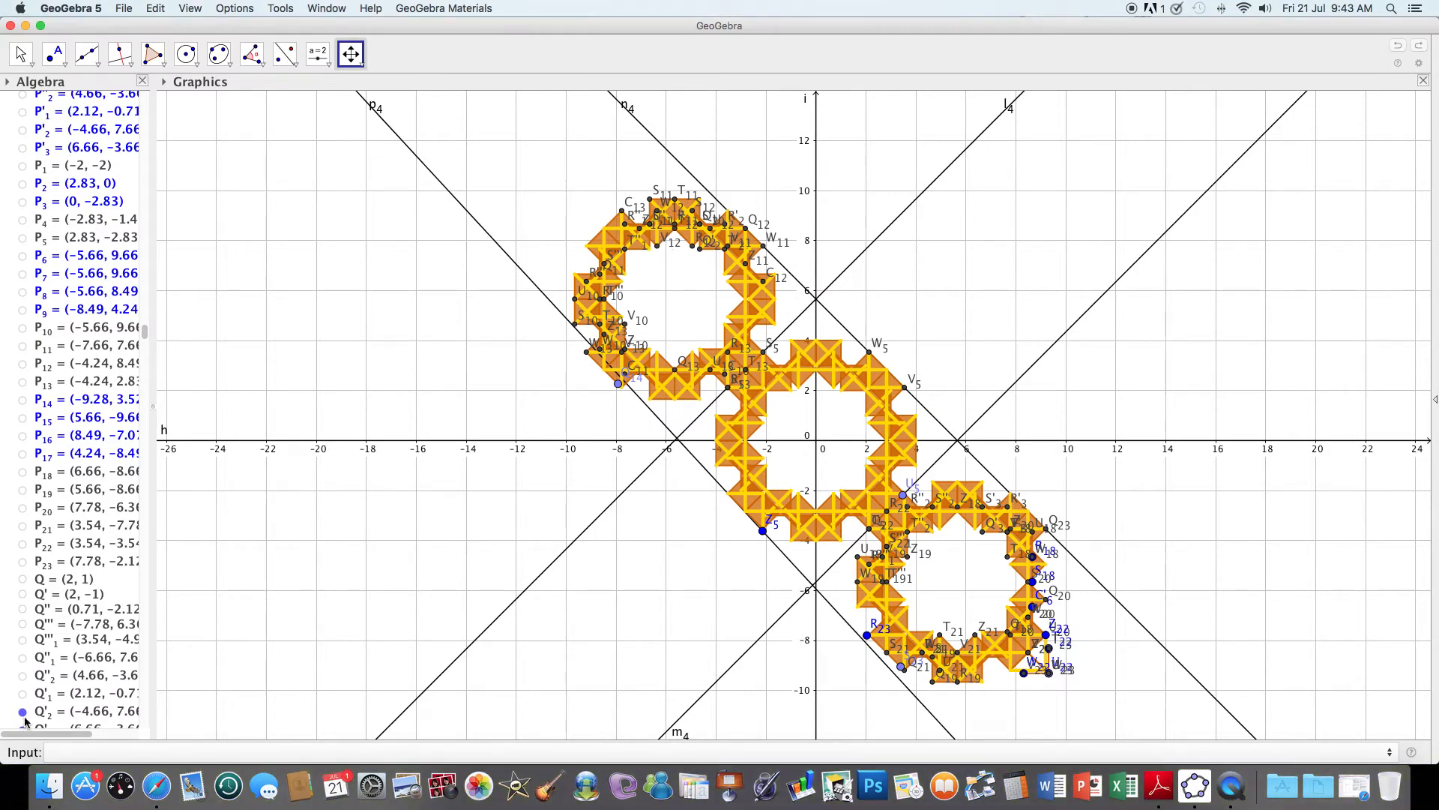
pyautogui.click(23, 712)
pyautogui.moveTo(147, 337); pyautogui.dragTo(146, 343)
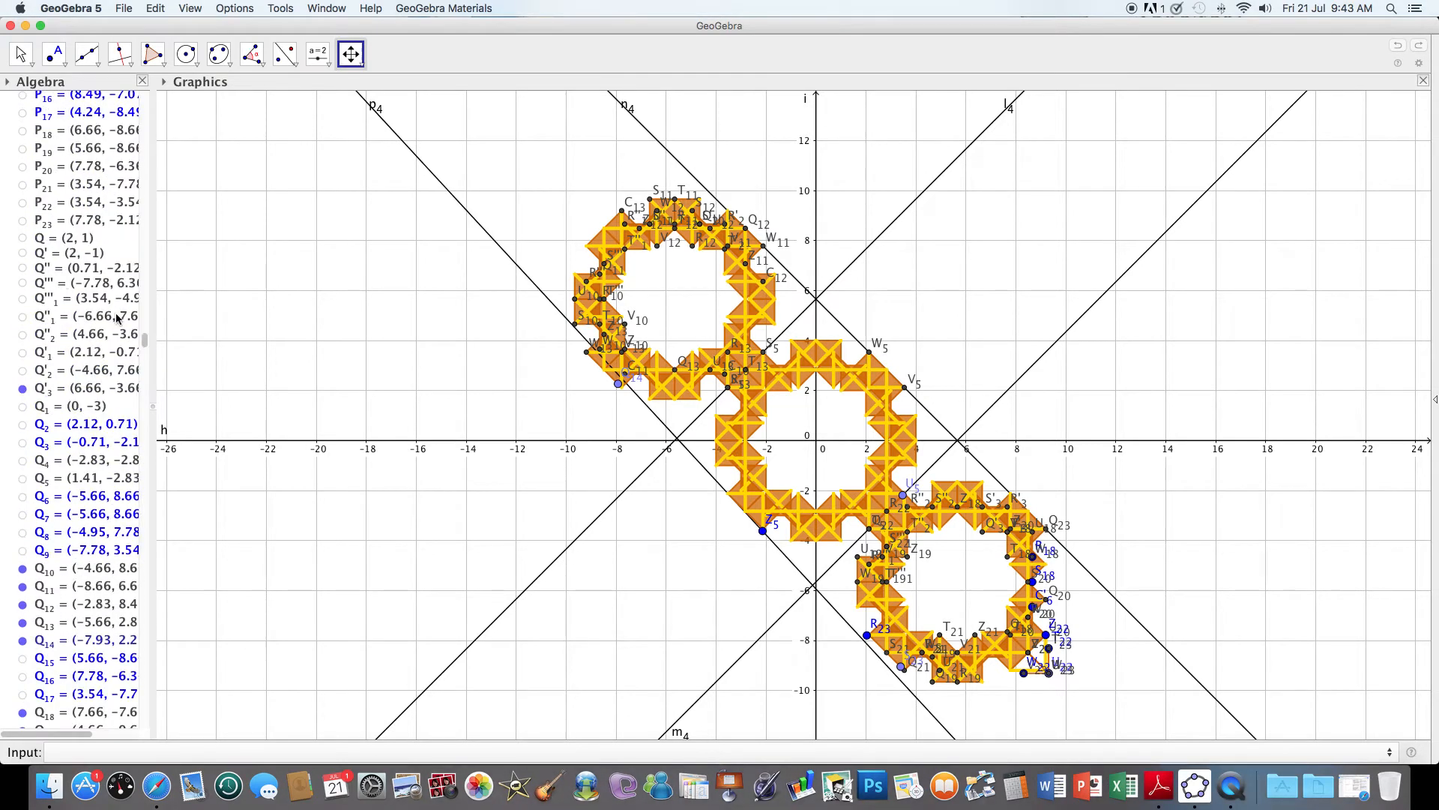
pyautogui.click(22, 388)
# Hide points Q₁₀ to Q₁₄ of the upper-left reflected ring.
pyautogui.click(22, 569)
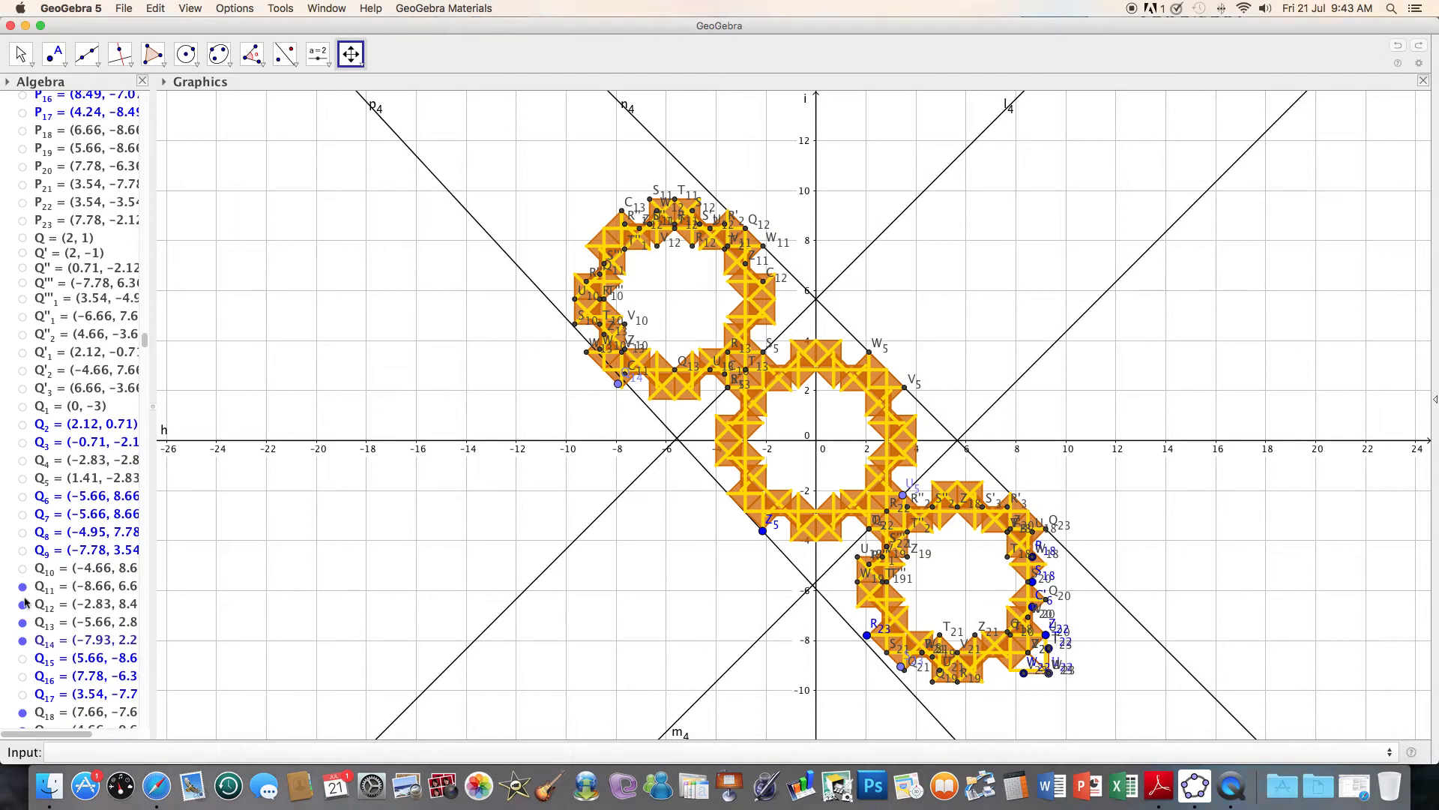
pyautogui.click(22, 604)
pyautogui.click(23, 587)
pyautogui.click(23, 623)
pyautogui.click(23, 640)
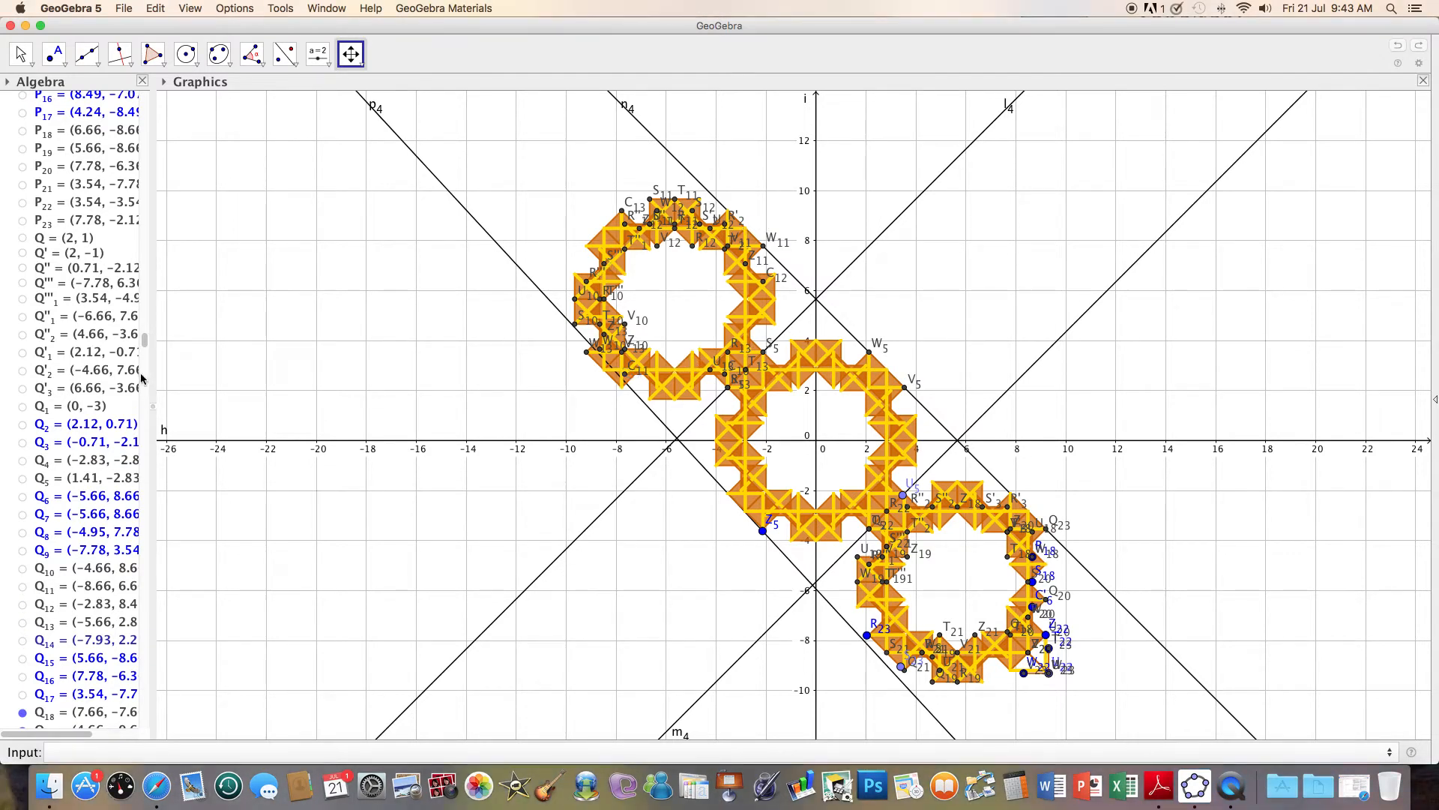
# Hide points Q₁₈ to Q₂₃ of the lower-right reflected ring.
pyautogui.moveTo(143, 340); pyautogui.dragTo(143, 350)
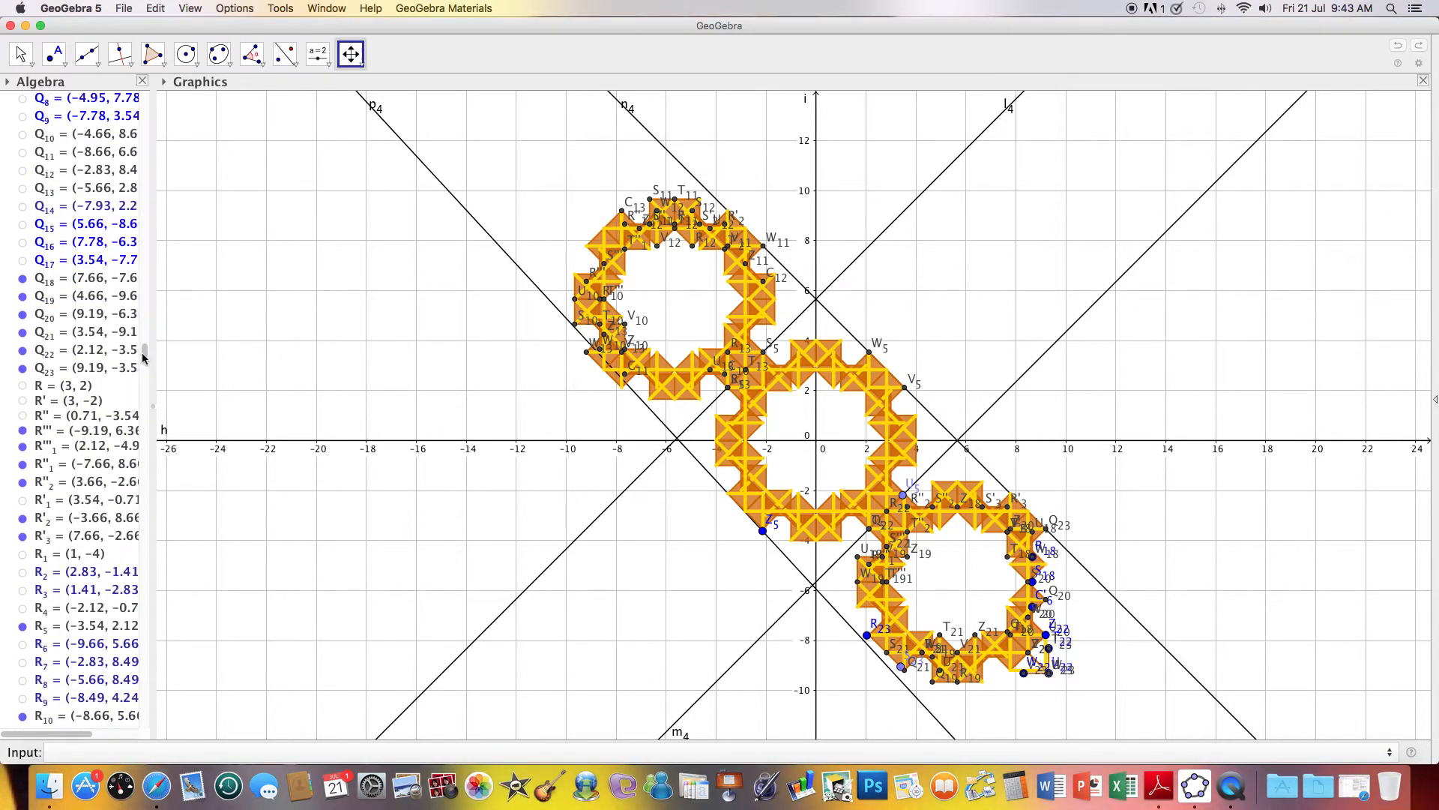
pyautogui.click(22, 279)
pyautogui.click(22, 296)
pyautogui.click(23, 314)
pyautogui.click(23, 333)
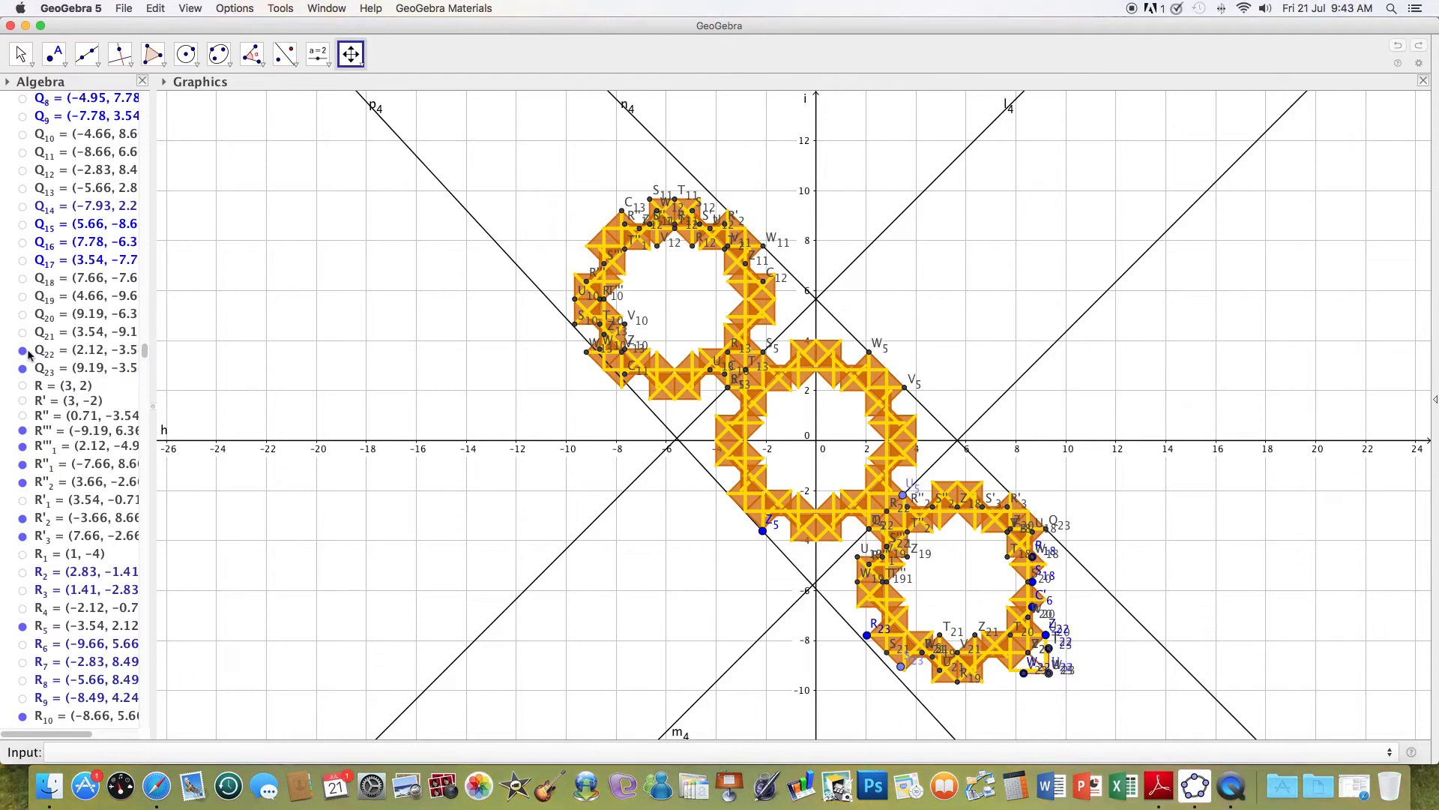
pyautogui.click(23, 351)
pyautogui.click(22, 369)
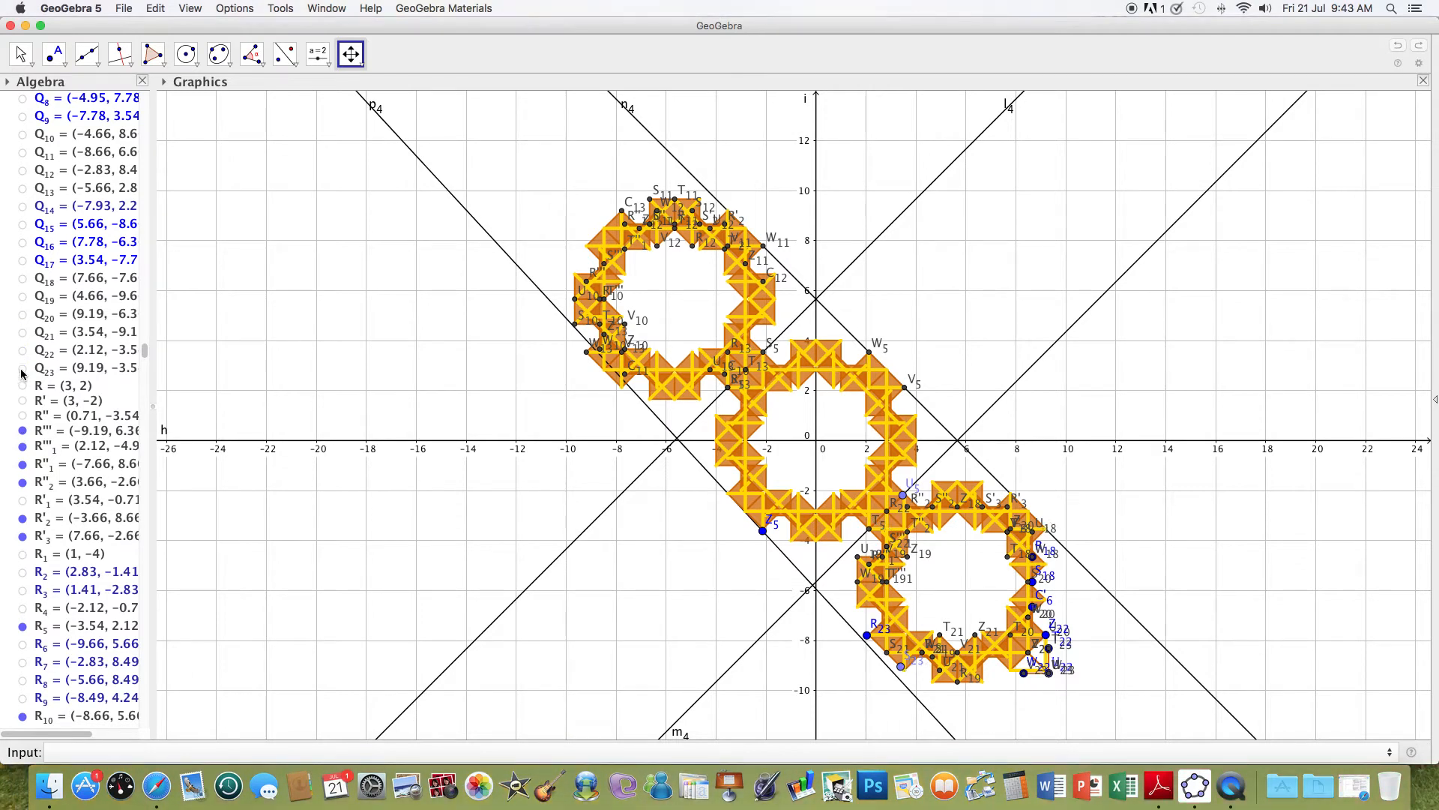
# Hide the primed reflected points R''', R'''₁, R''₁, R''₂, R'₂ and R'₃.
pyautogui.click(22, 430)
pyautogui.click(23, 463)
pyautogui.click(22, 481)
pyautogui.click(22, 535)
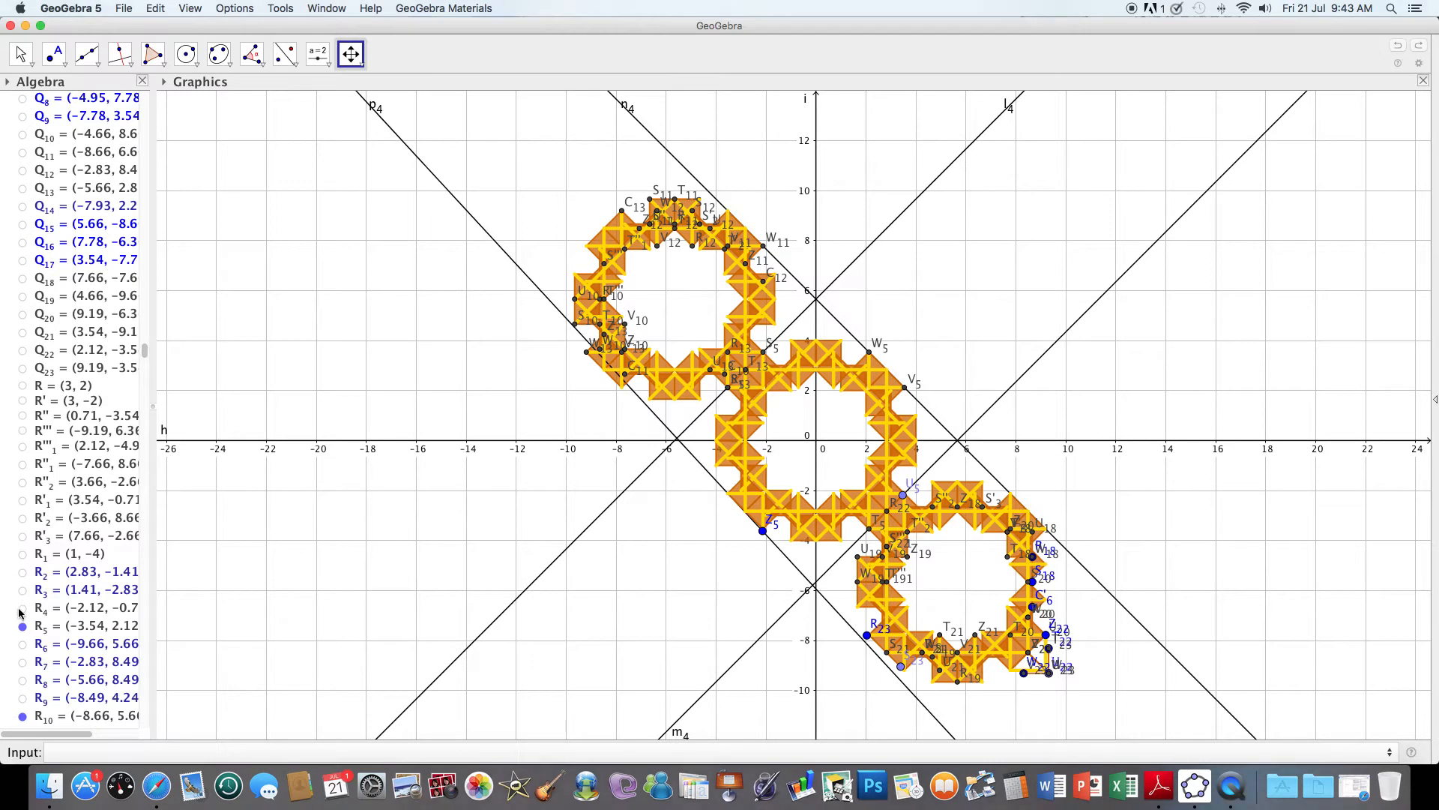
# Hide point R₅ and points R₁₀ to R₁₃ of the upper-left reflected ring.
pyautogui.click(23, 717)
pyautogui.scroll(-10, 146, 348)
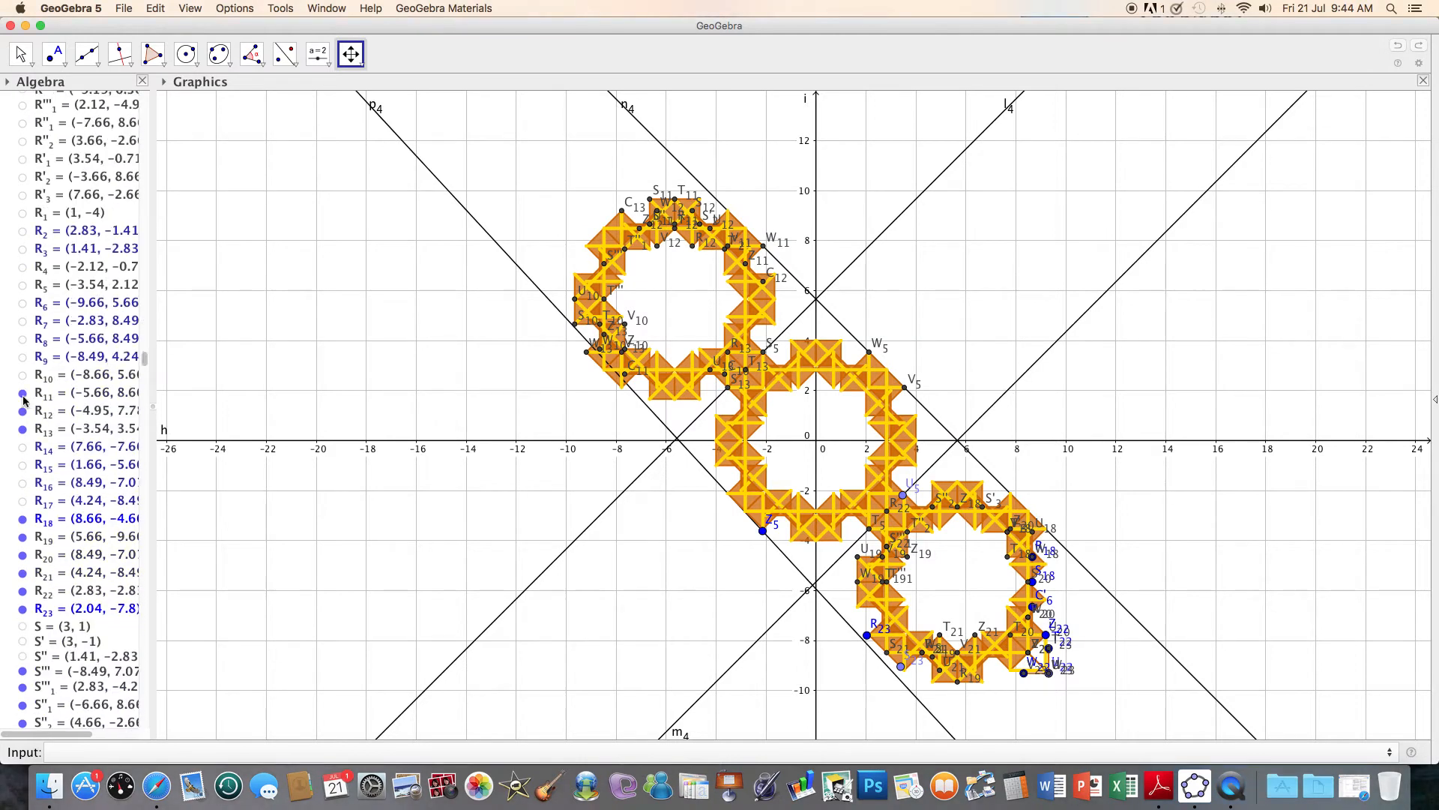
pyautogui.click(22, 430)
pyautogui.click(22, 412)
# Hide points R₁₈ to R₂₃ of the lower-right reflected ring.
pyautogui.click(21, 519)
pyautogui.click(22, 536)
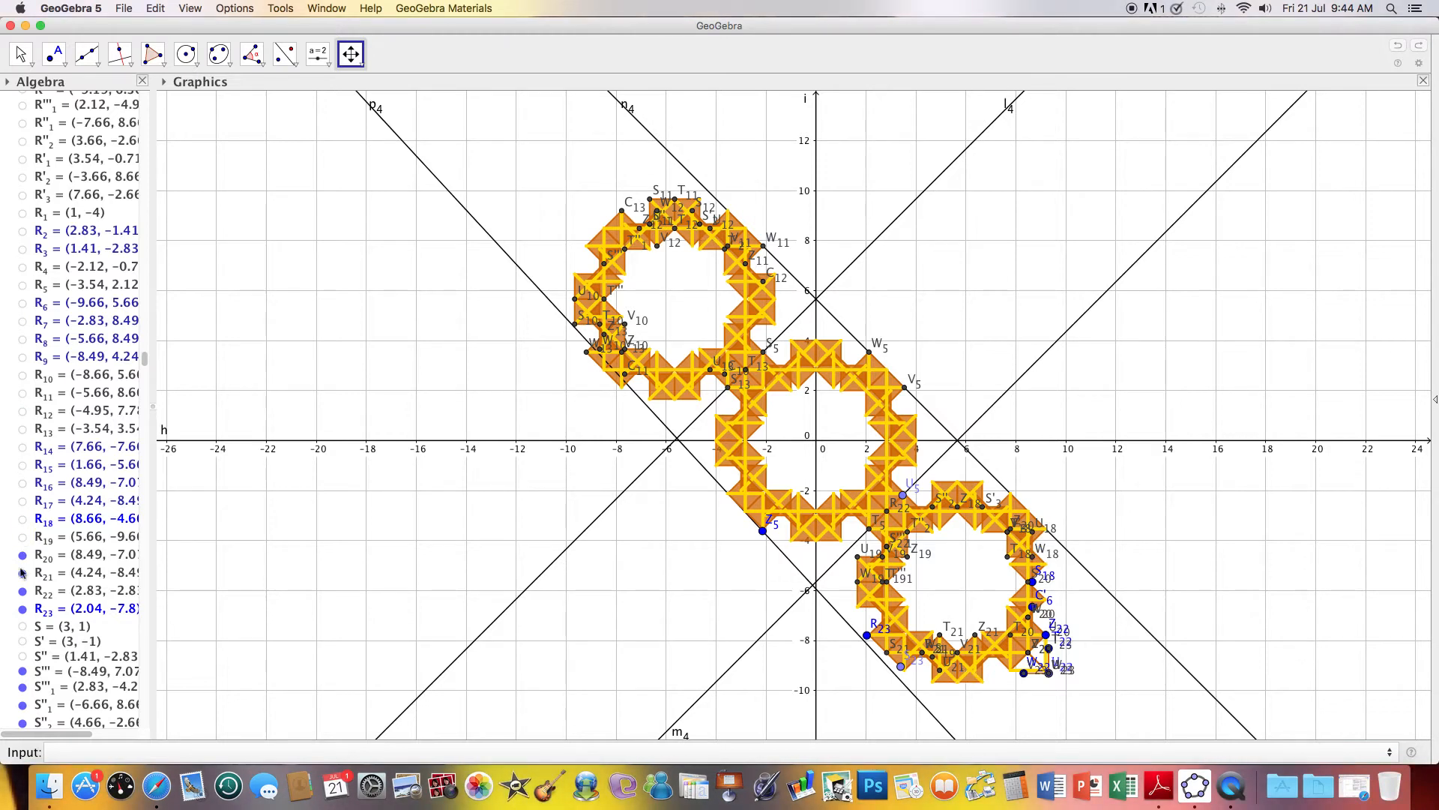
pyautogui.click(23, 573)
pyautogui.click(23, 555)
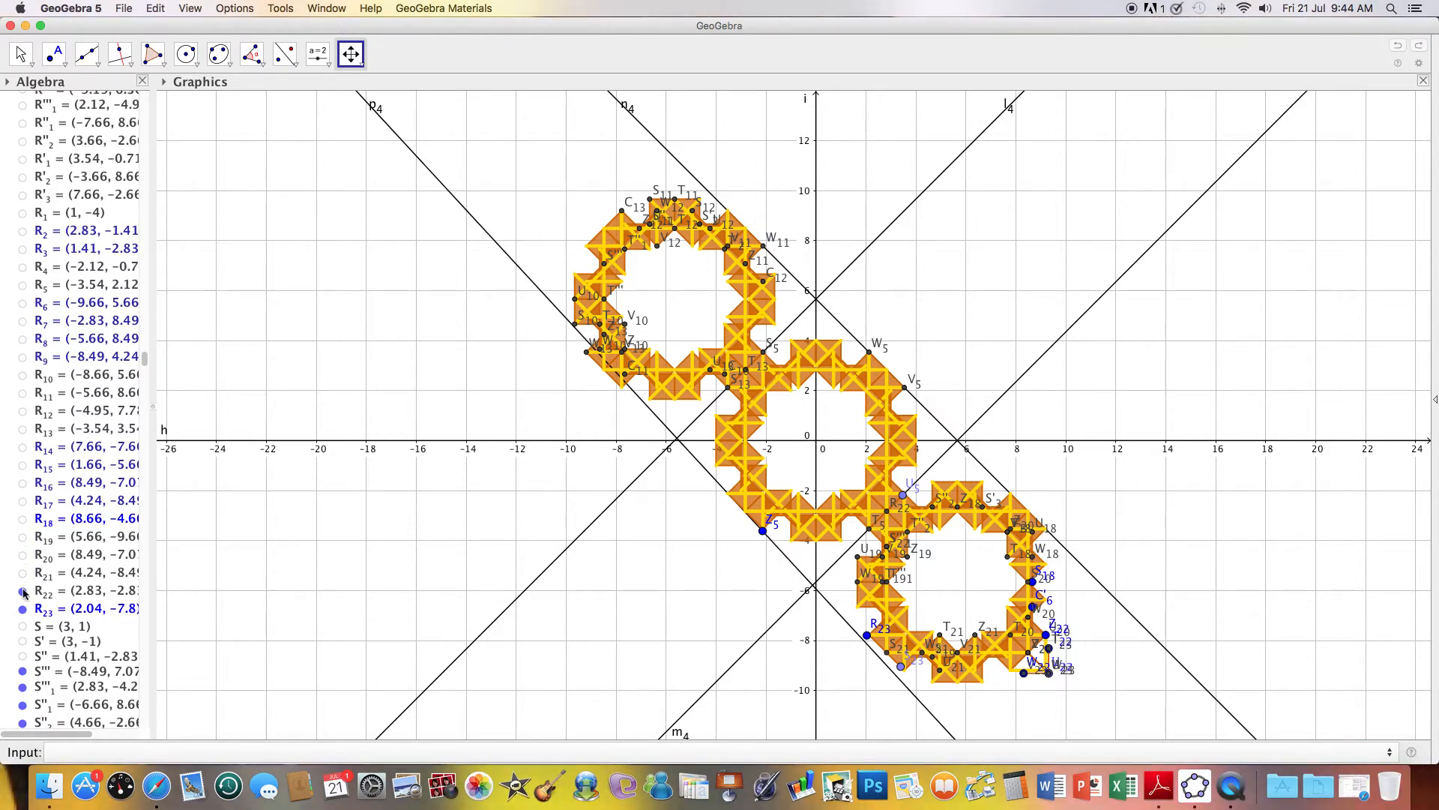
pyautogui.click(23, 590)
pyautogui.click(23, 609)
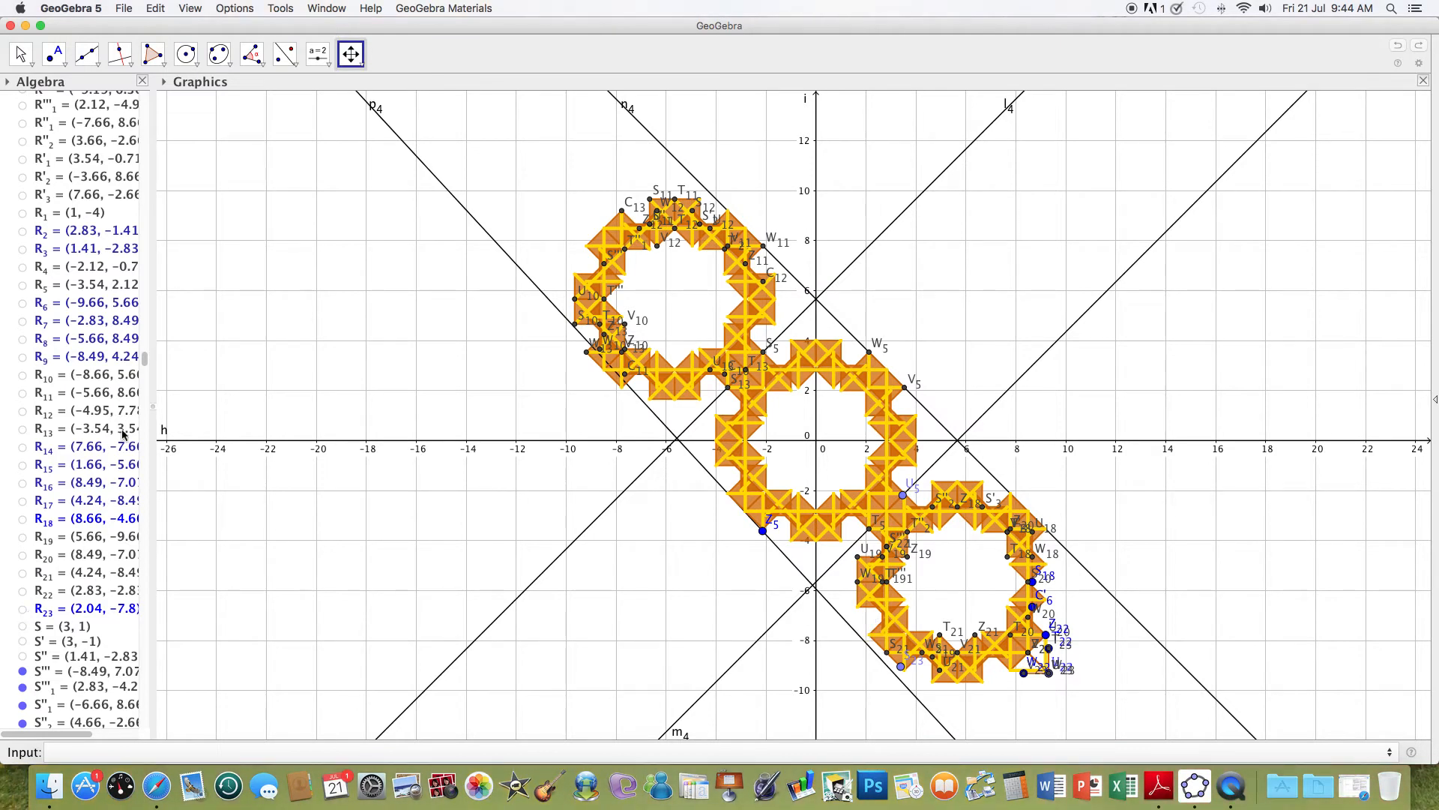
# Hide the primed reflected points S''', S'''₁, S''₁, S''₂, S'₂ and S'₃.
pyautogui.scroll(-4, 145, 368)
pyautogui.scroll(-5, 144, 367)
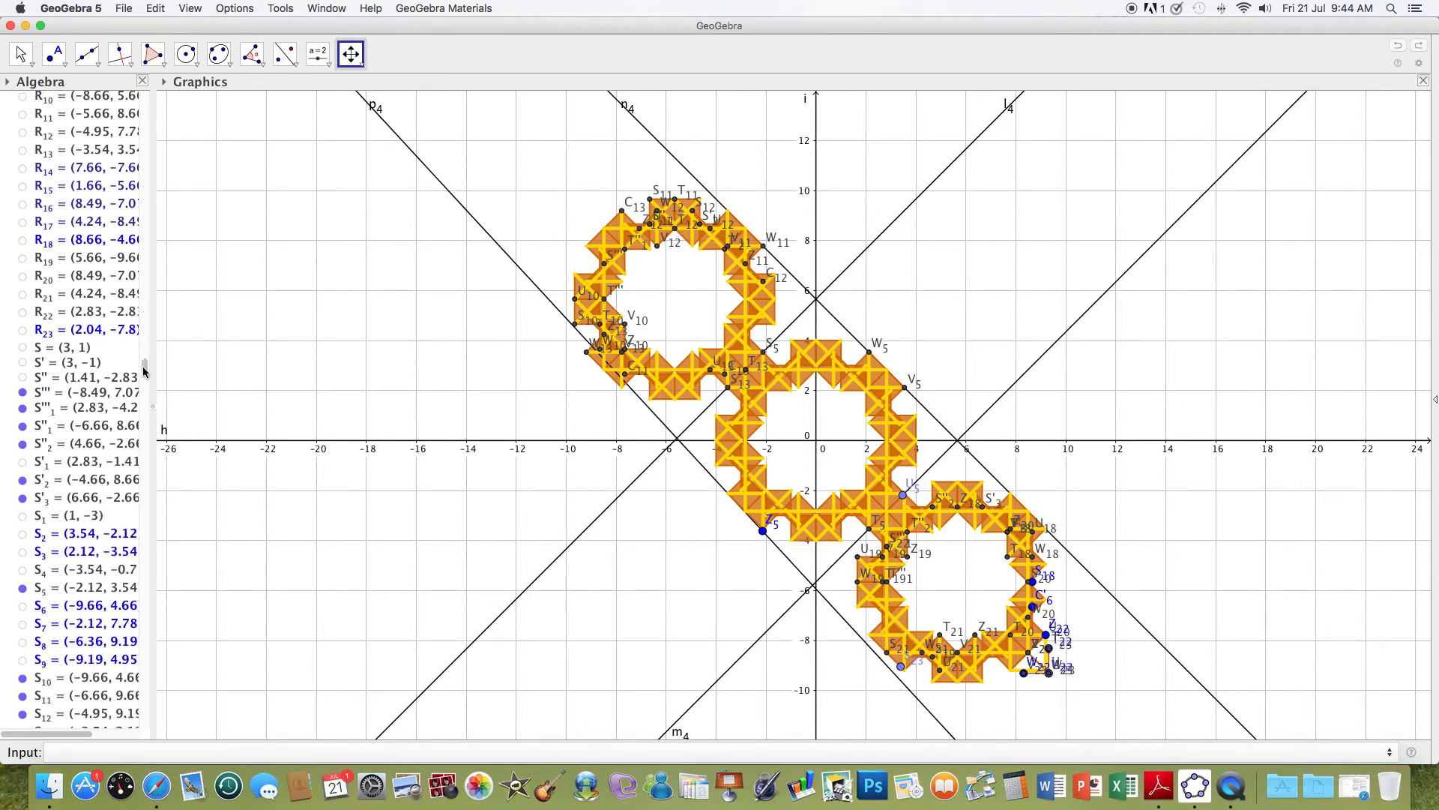
pyautogui.click(23, 392)
pyautogui.click(23, 426)
pyautogui.click(22, 444)
pyautogui.click(23, 480)
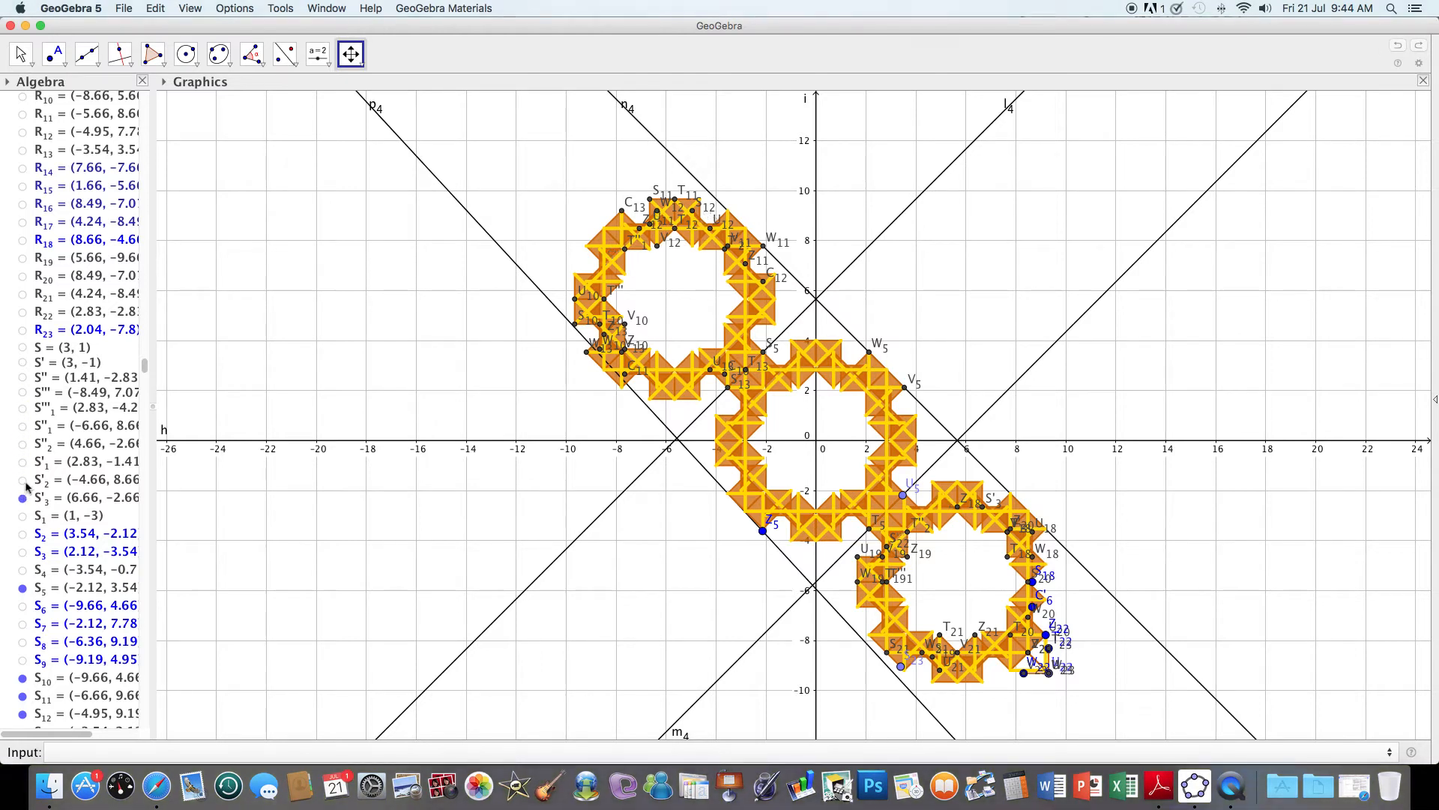
# Hide point S₅ and points S₁₀ to S₁₃ of the upper-left reflected ring.
pyautogui.click(22, 588)
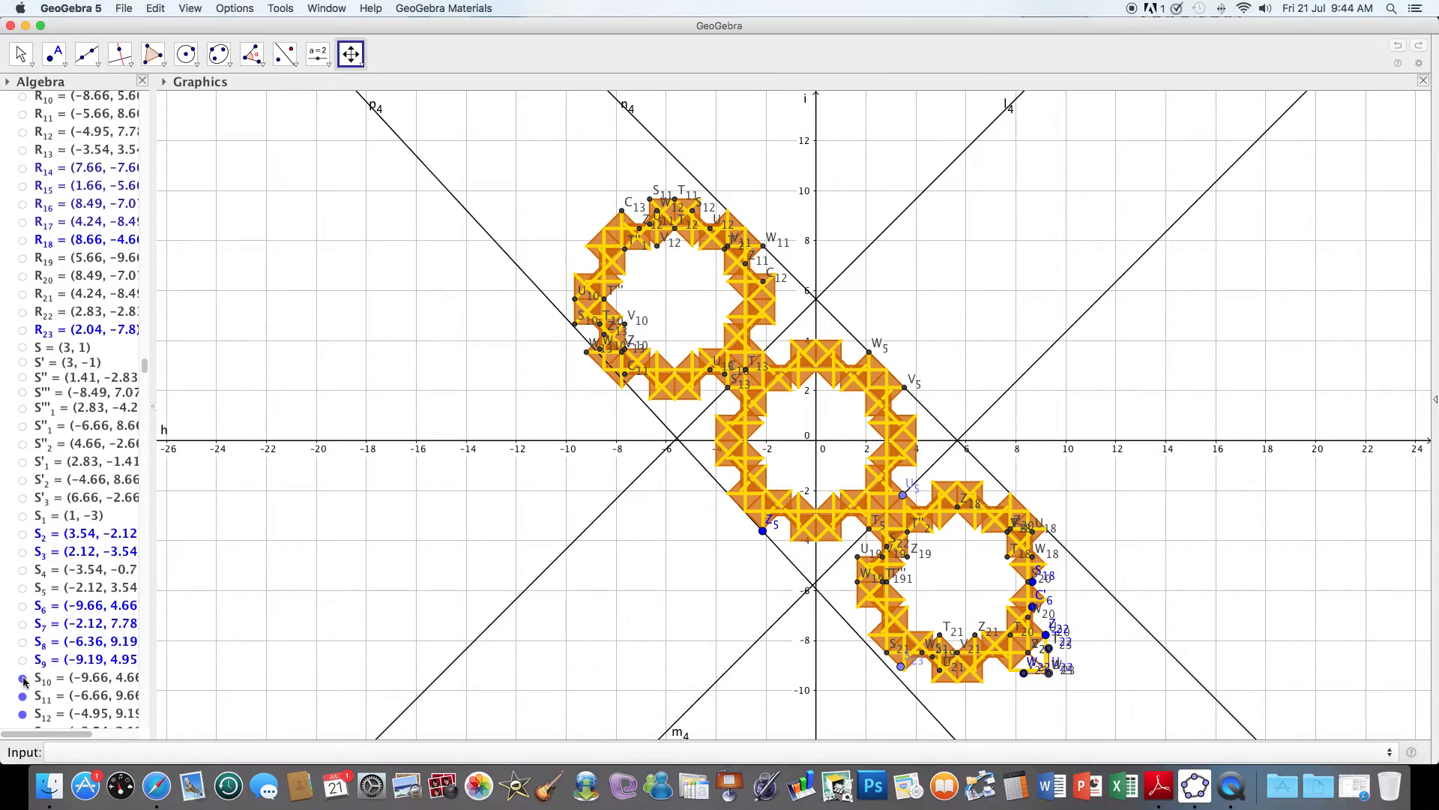
pyautogui.click(23, 696)
pyautogui.click(22, 677)
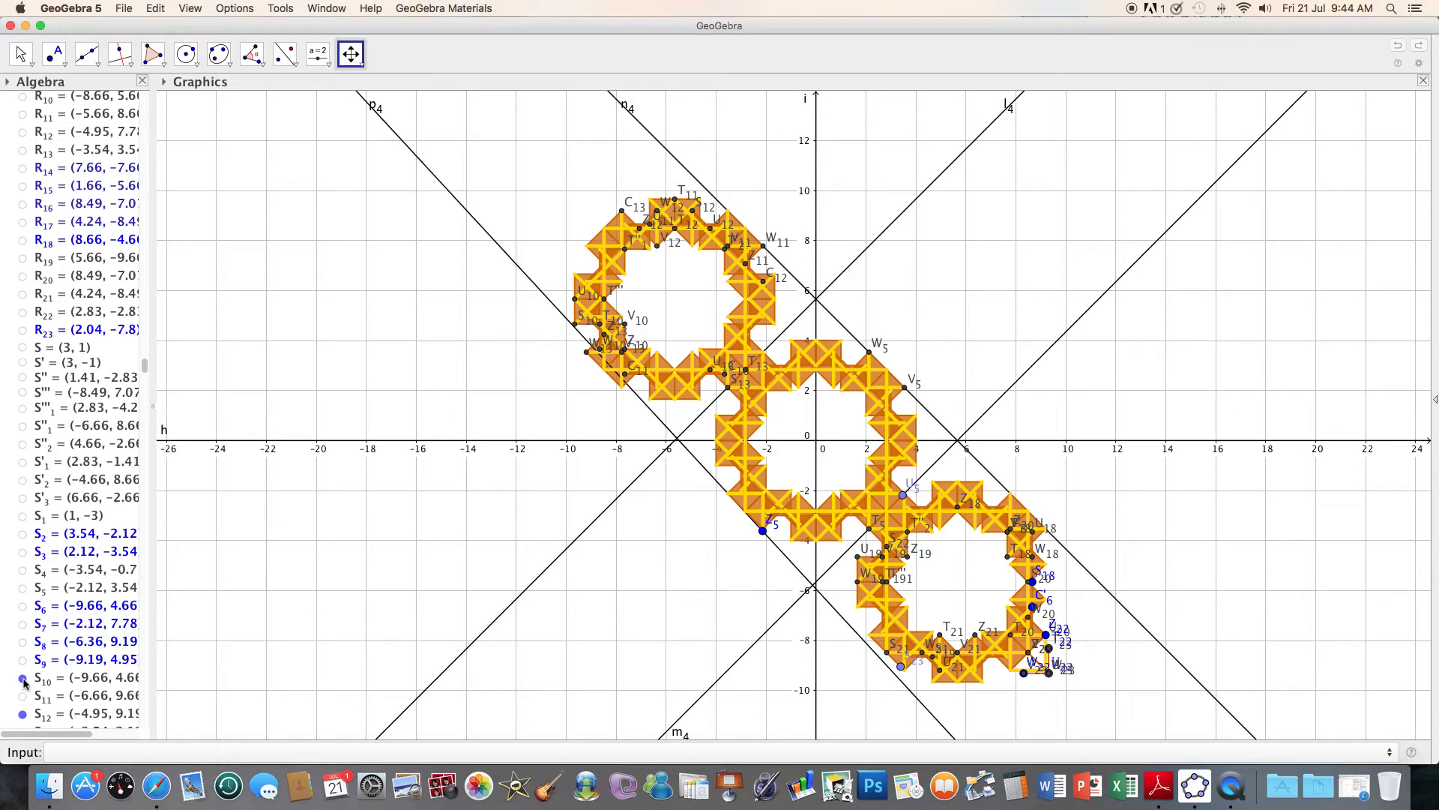
pyautogui.click(23, 714)
pyautogui.scroll(-10, 145, 370)
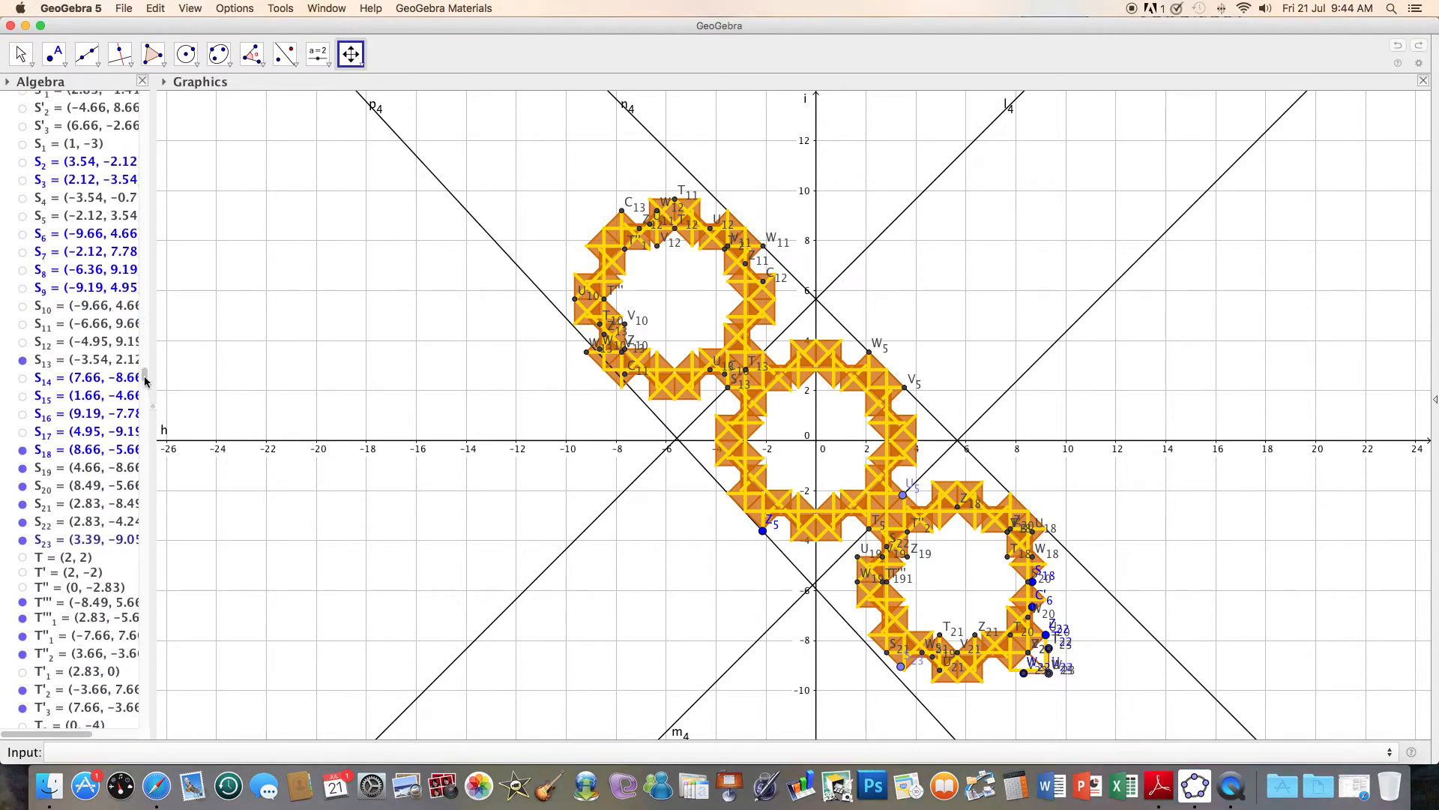
pyautogui.click(22, 360)
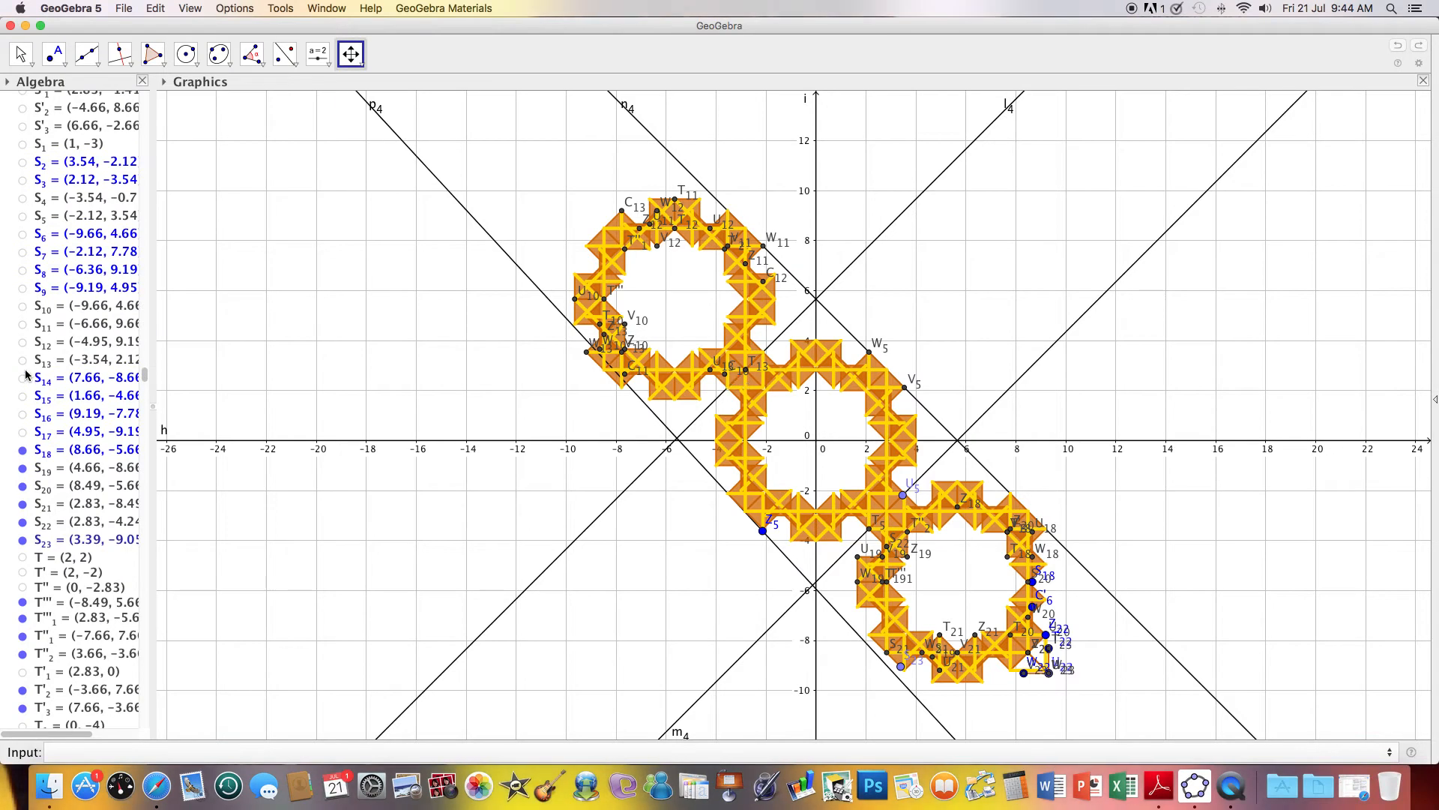
# Hide points S₁₈ to S₂₃ of the lower-right reflected ring.
pyautogui.click(23, 450)
pyautogui.click(22, 487)
pyautogui.click(22, 469)
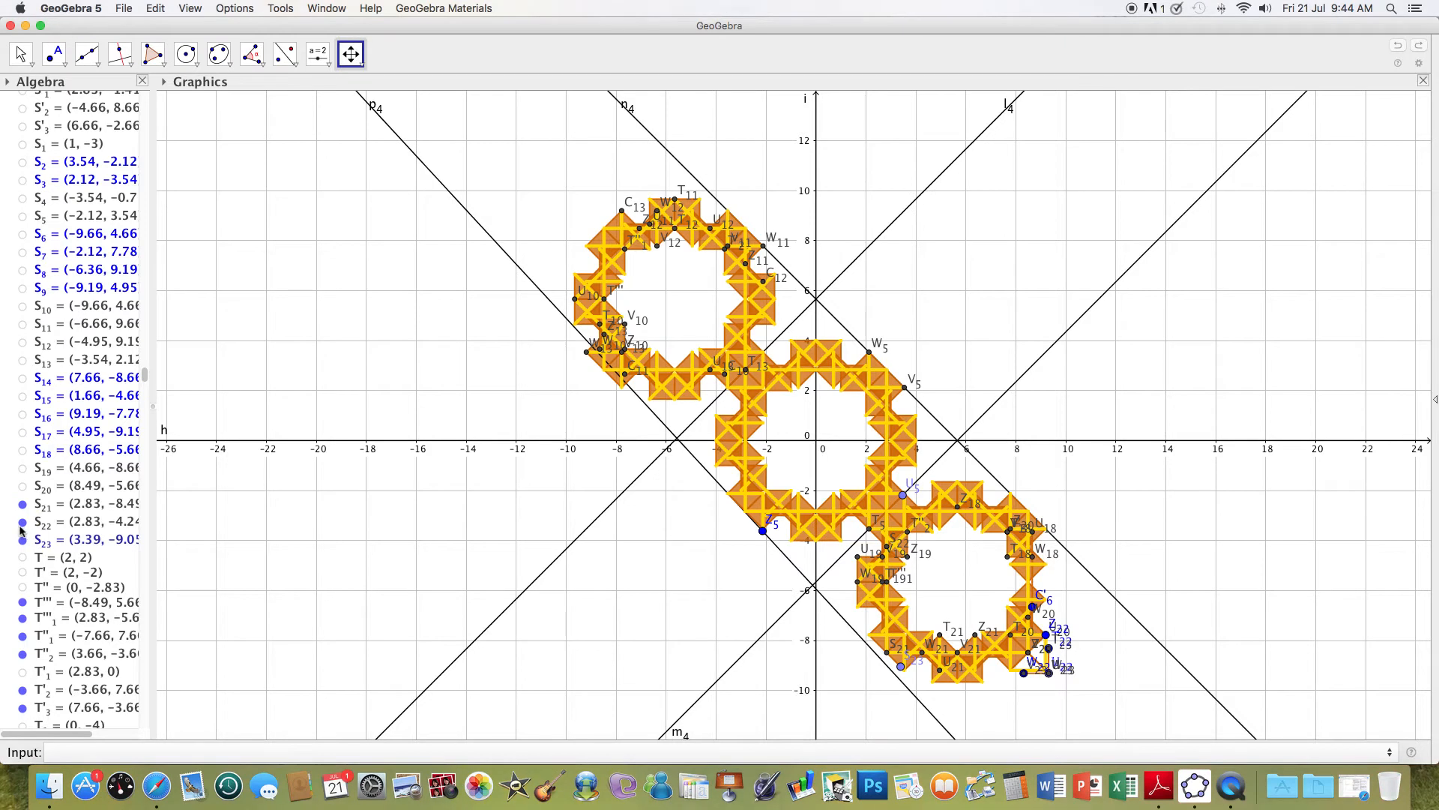
pyautogui.click(23, 521)
pyautogui.click(23, 504)
pyautogui.click(23, 540)
# Hide the primed reflected points T''', T'''₁, T''₁, T''₂, T'₂ and T'₃.
pyautogui.click(22, 602)
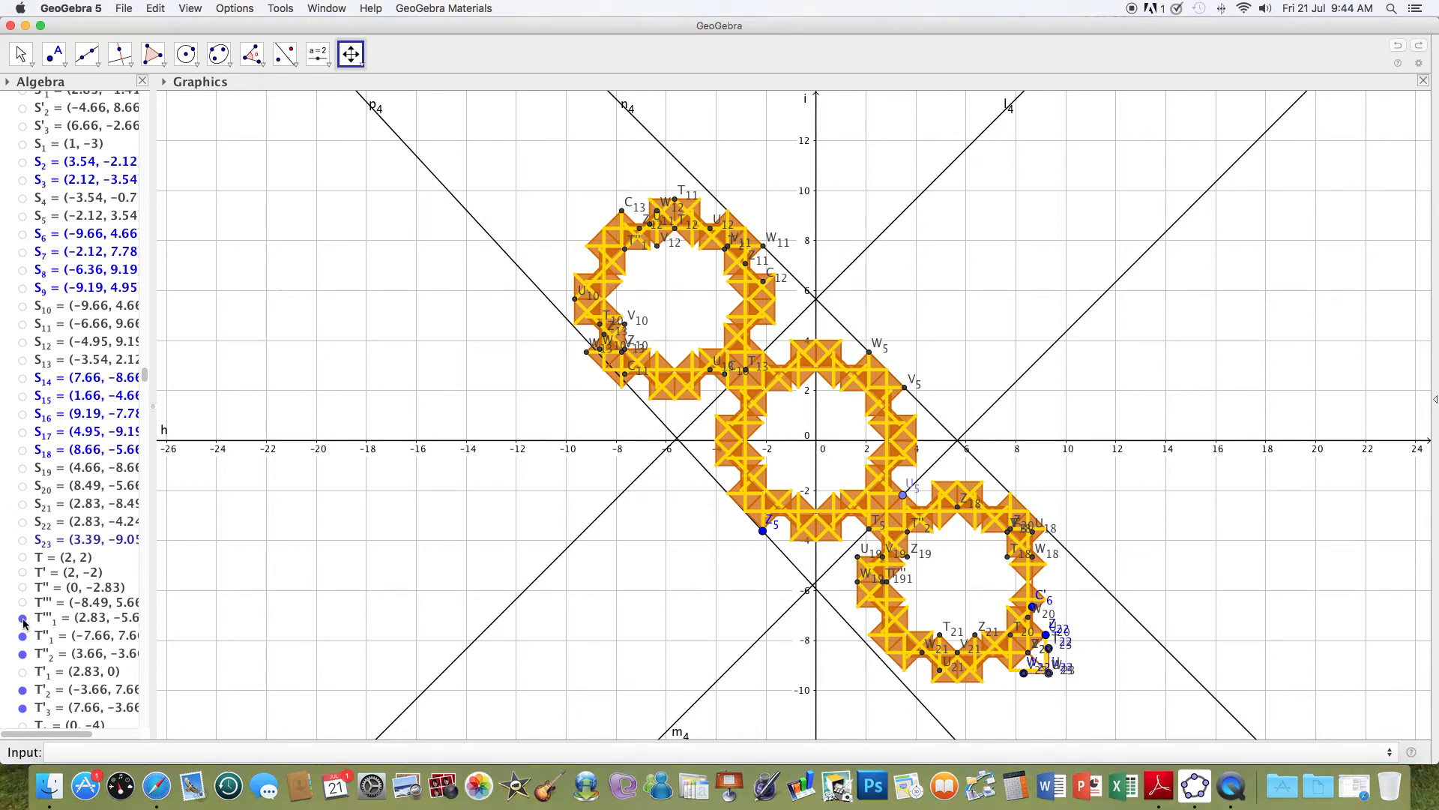
pyautogui.click(22, 630)
pyautogui.click(23, 618)
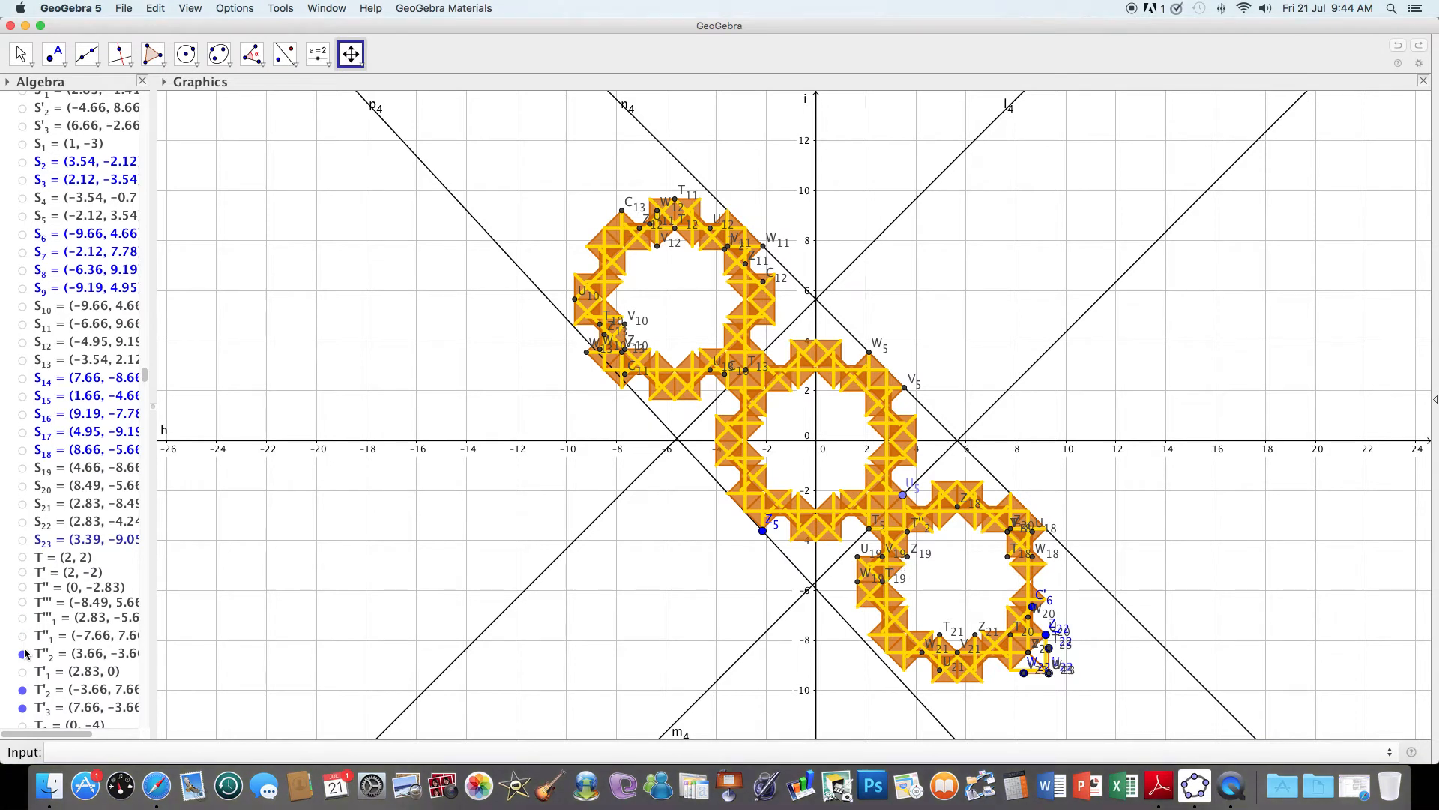
pyautogui.click(22, 690)
pyautogui.click(22, 653)
pyautogui.click(22, 708)
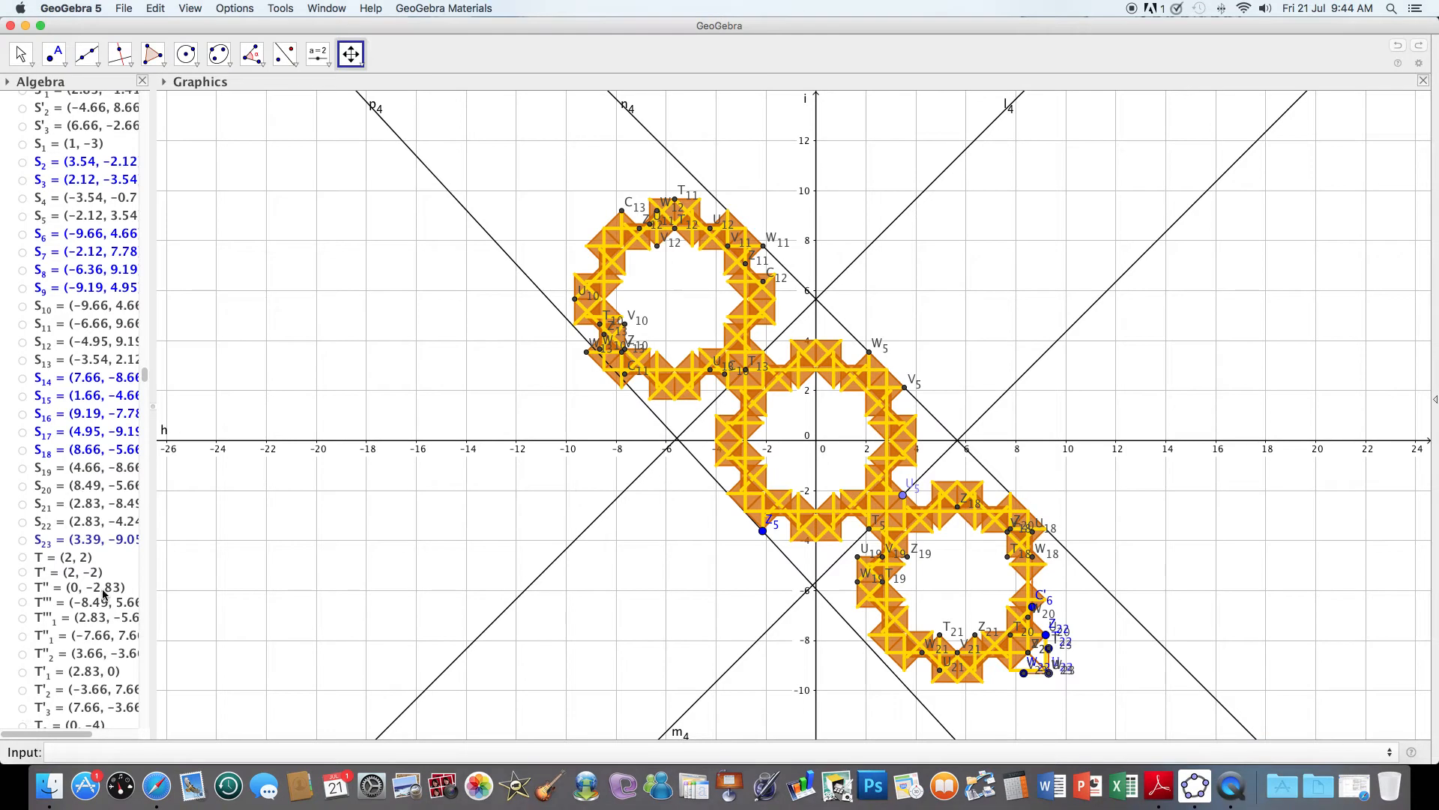
# Hide point T₅ and points T₁₀ to T₁₃ of the upper-left reflected ring.
pyautogui.scroll(-15, 144, 374)
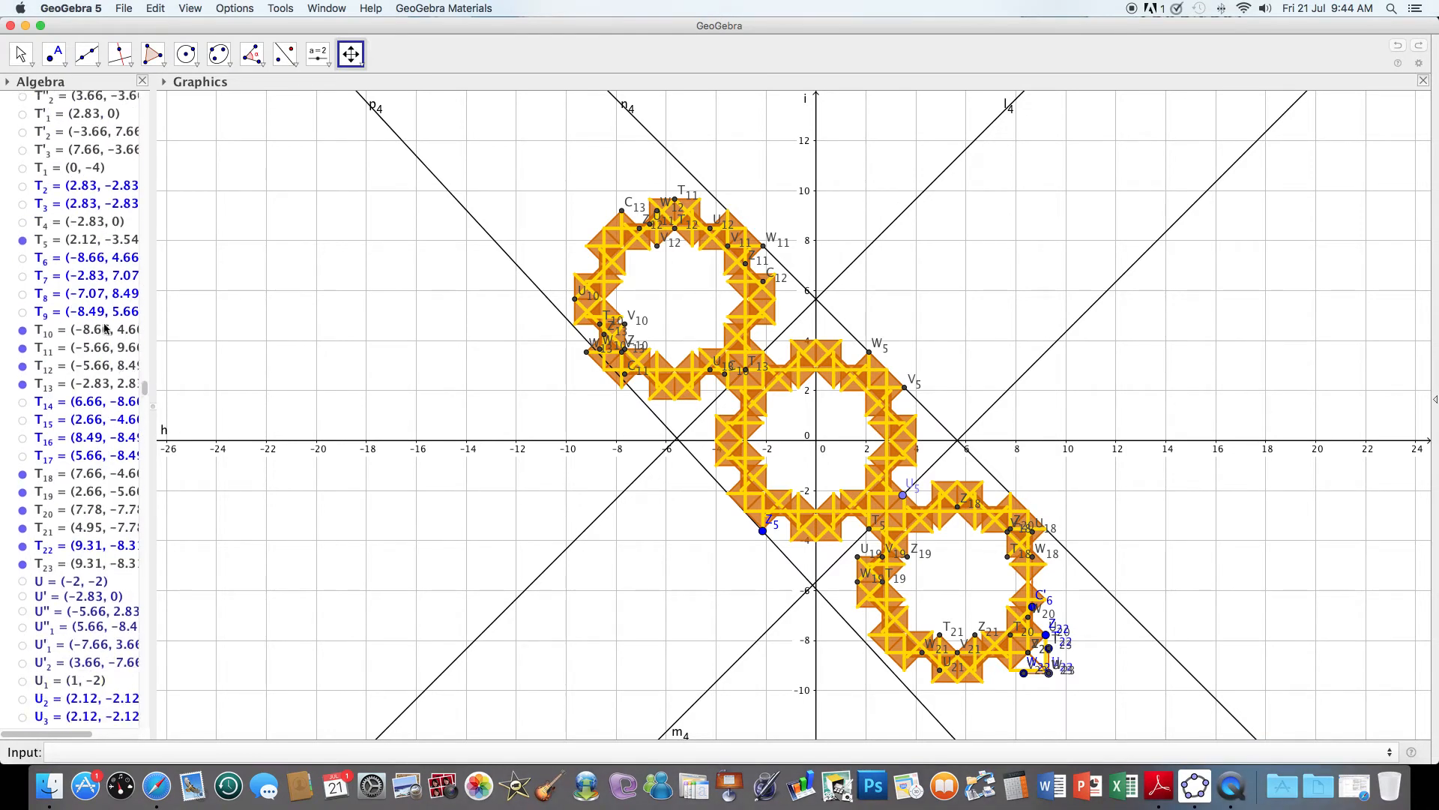
pyautogui.click(23, 240)
pyautogui.click(22, 330)
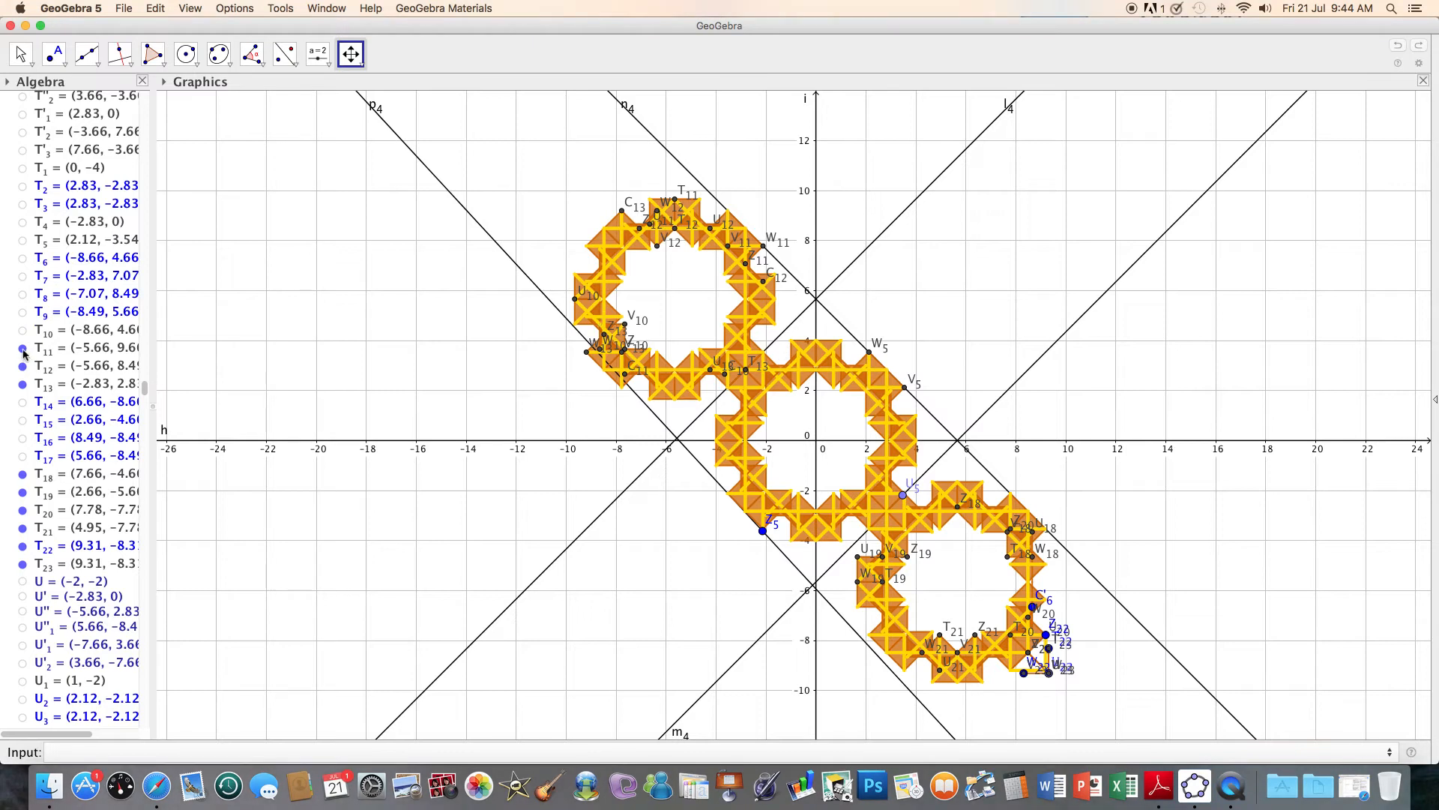
pyautogui.click(23, 348)
pyautogui.click(23, 366)
pyautogui.click(23, 384)
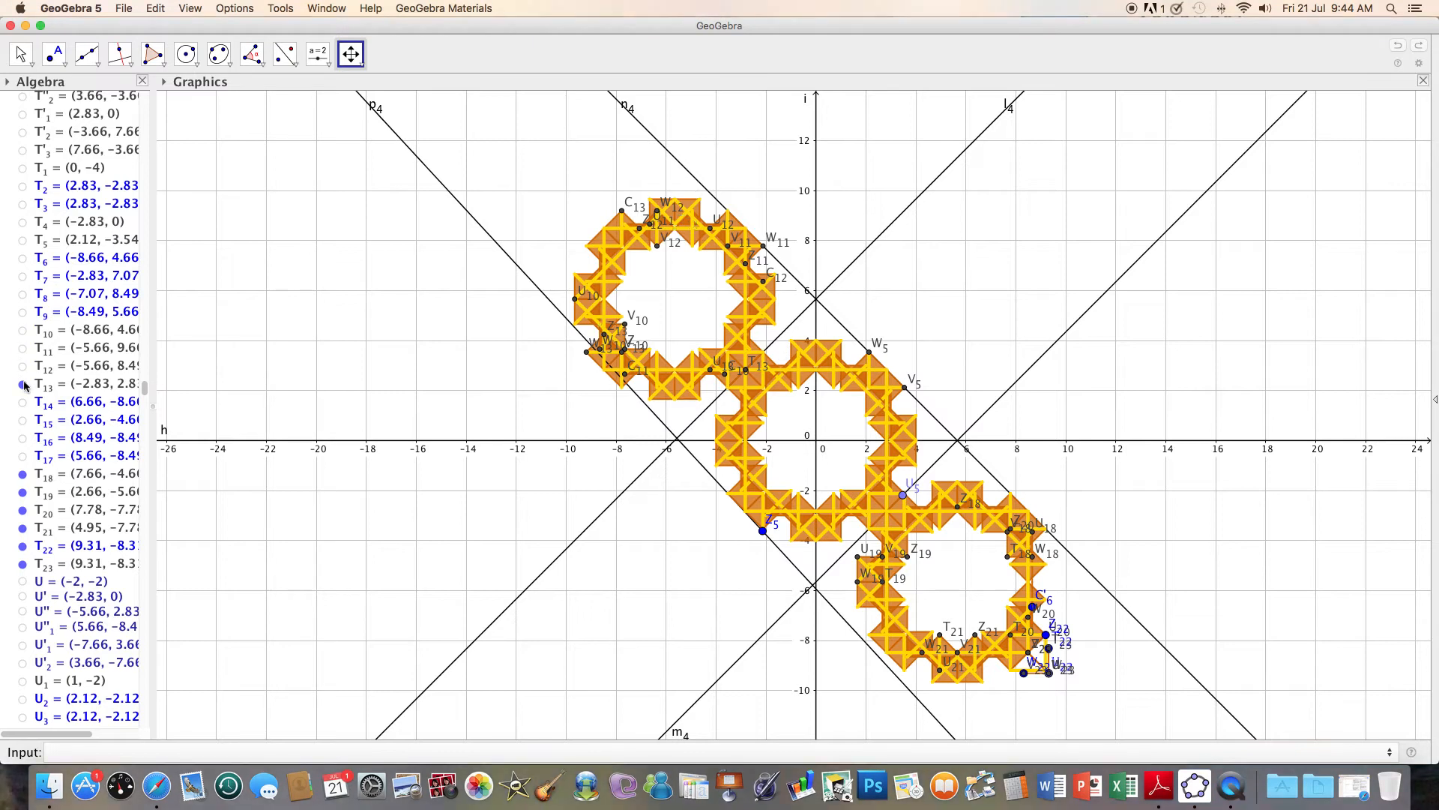
# Hide points T₁₈ to T₂₃ of the lower-right reflected ring.
pyautogui.click(23, 474)
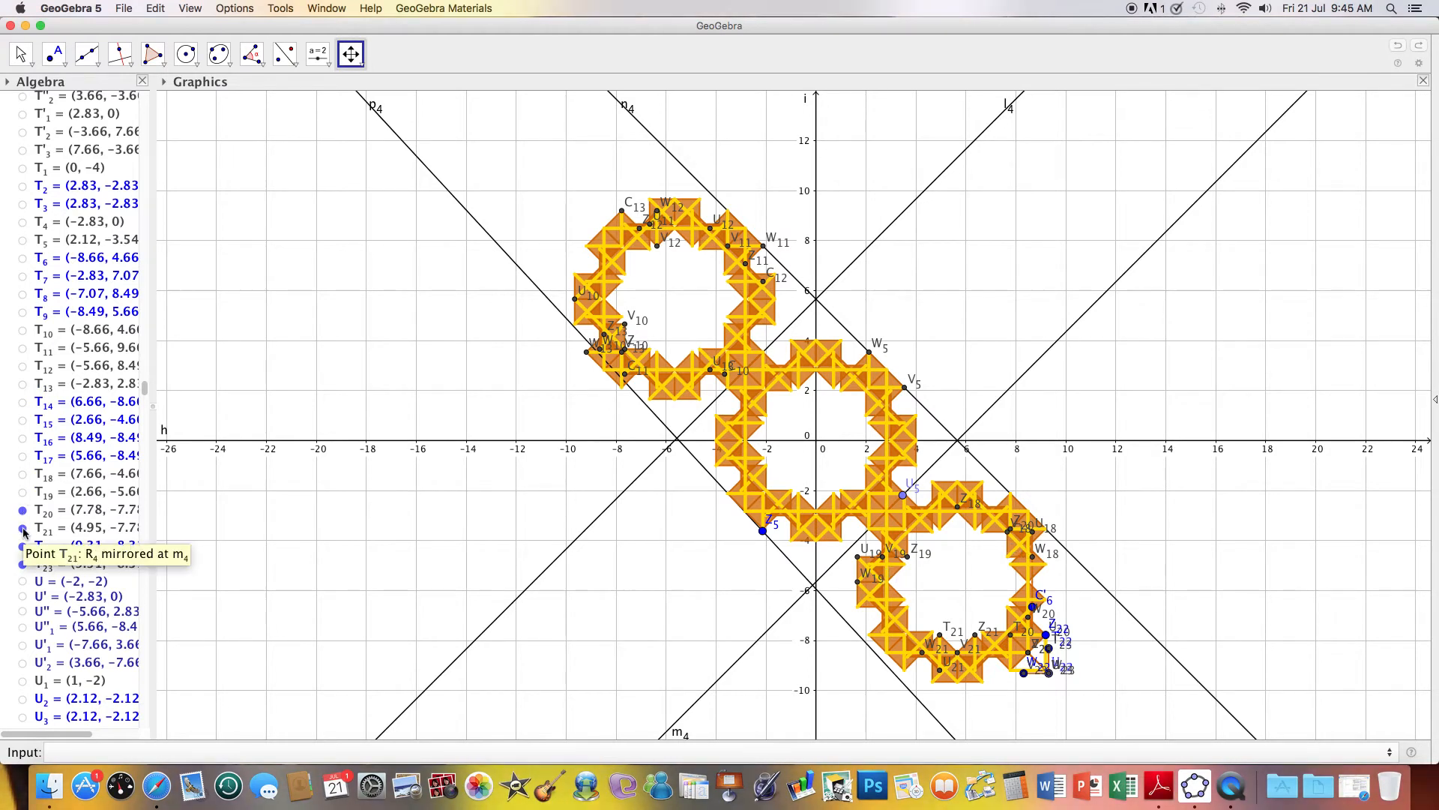
pyautogui.click(22, 510)
pyautogui.click(23, 528)
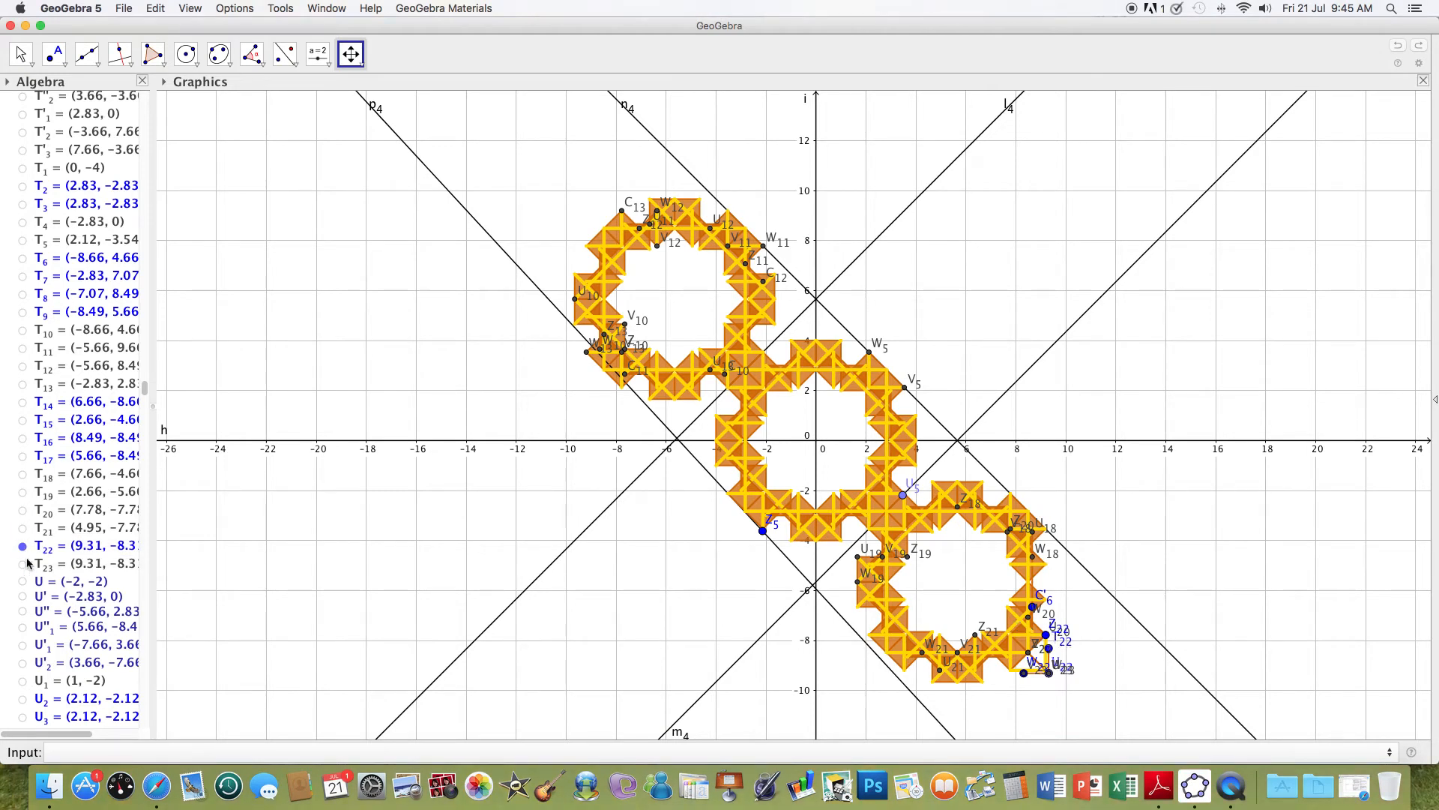
pyautogui.click(22, 546)
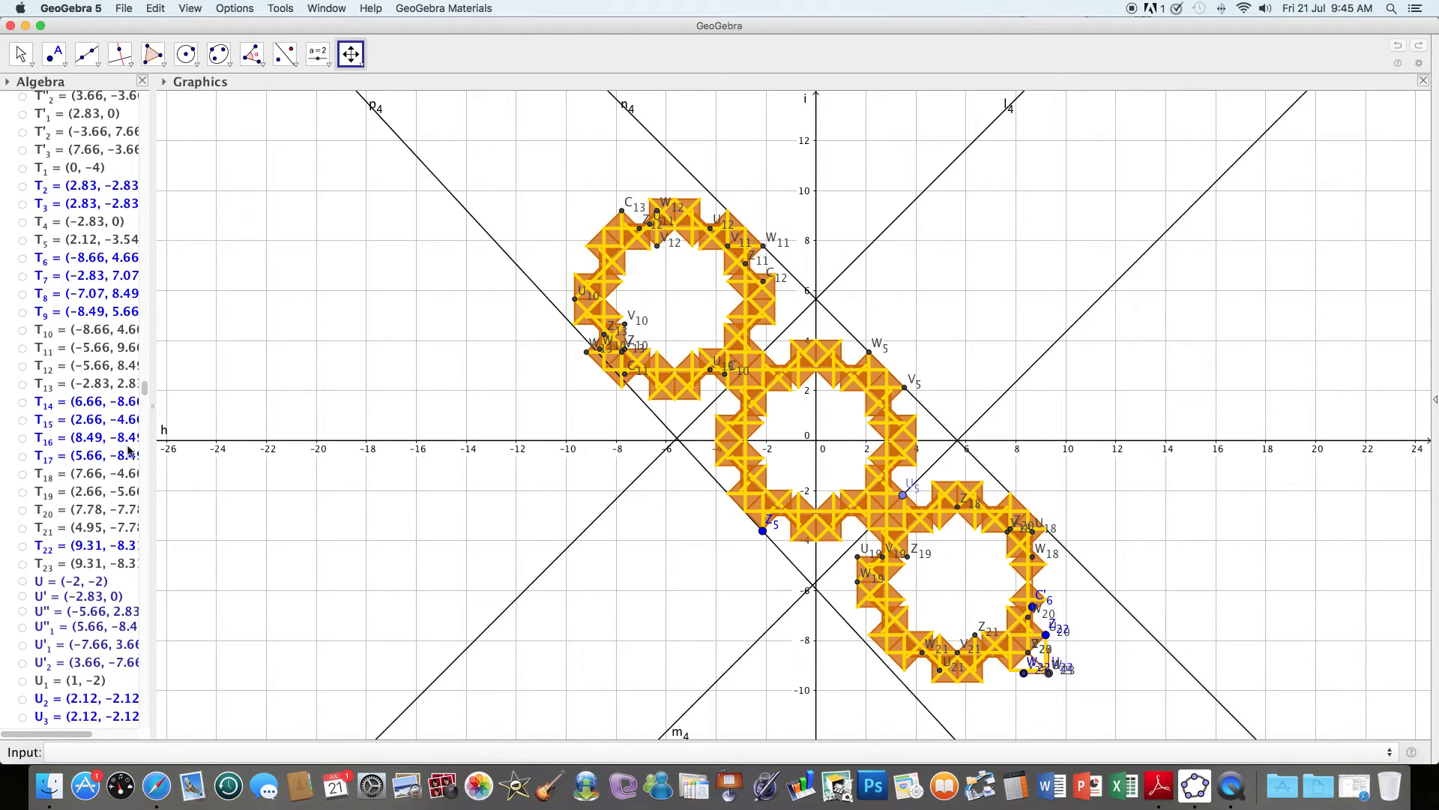
# Hide point U₅ and points U₁₀ to U₁₃ of the upper-left reflected ring.
pyautogui.moveTo(144, 383); pyautogui.dragTo(143, 392)
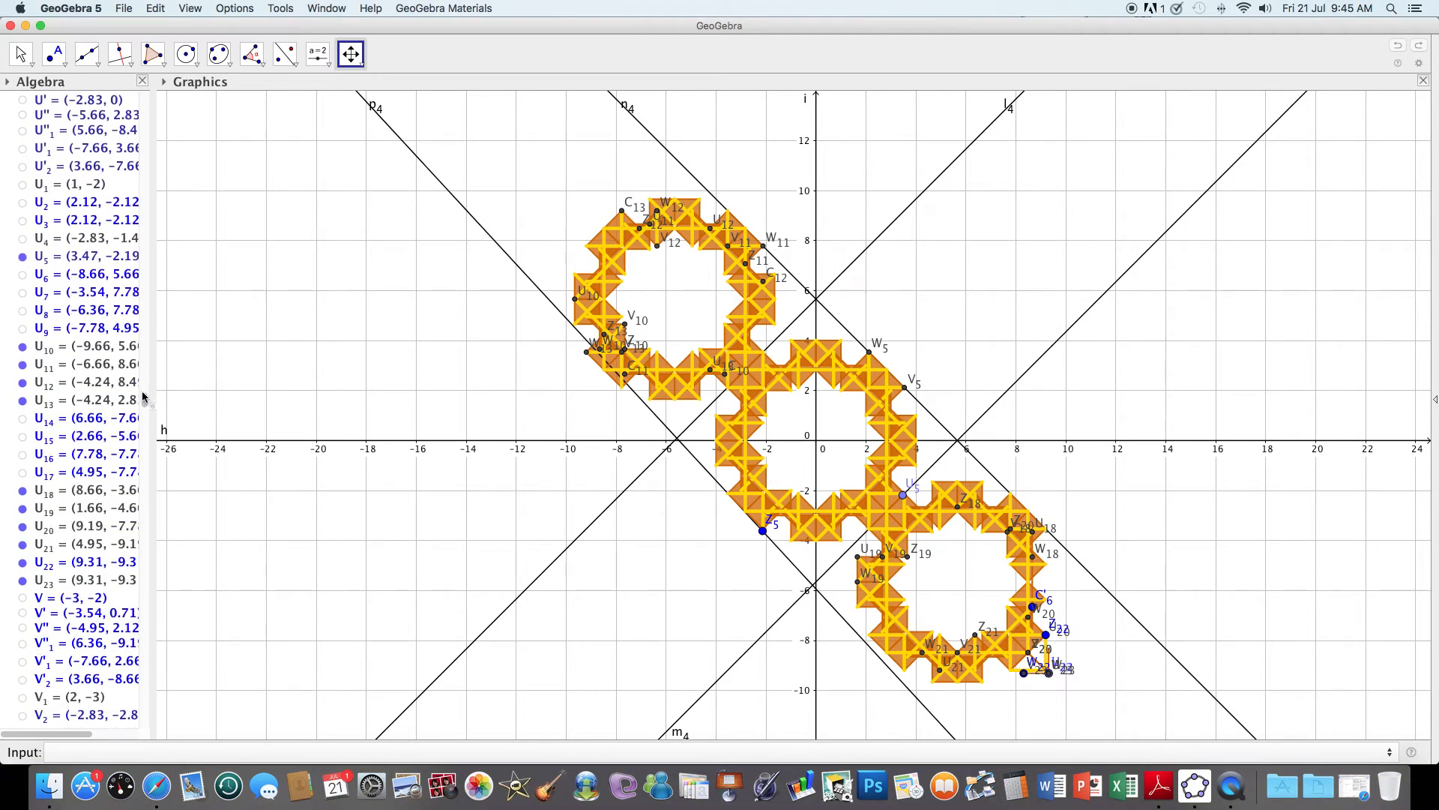
pyautogui.click(21, 257)
pyautogui.click(23, 346)
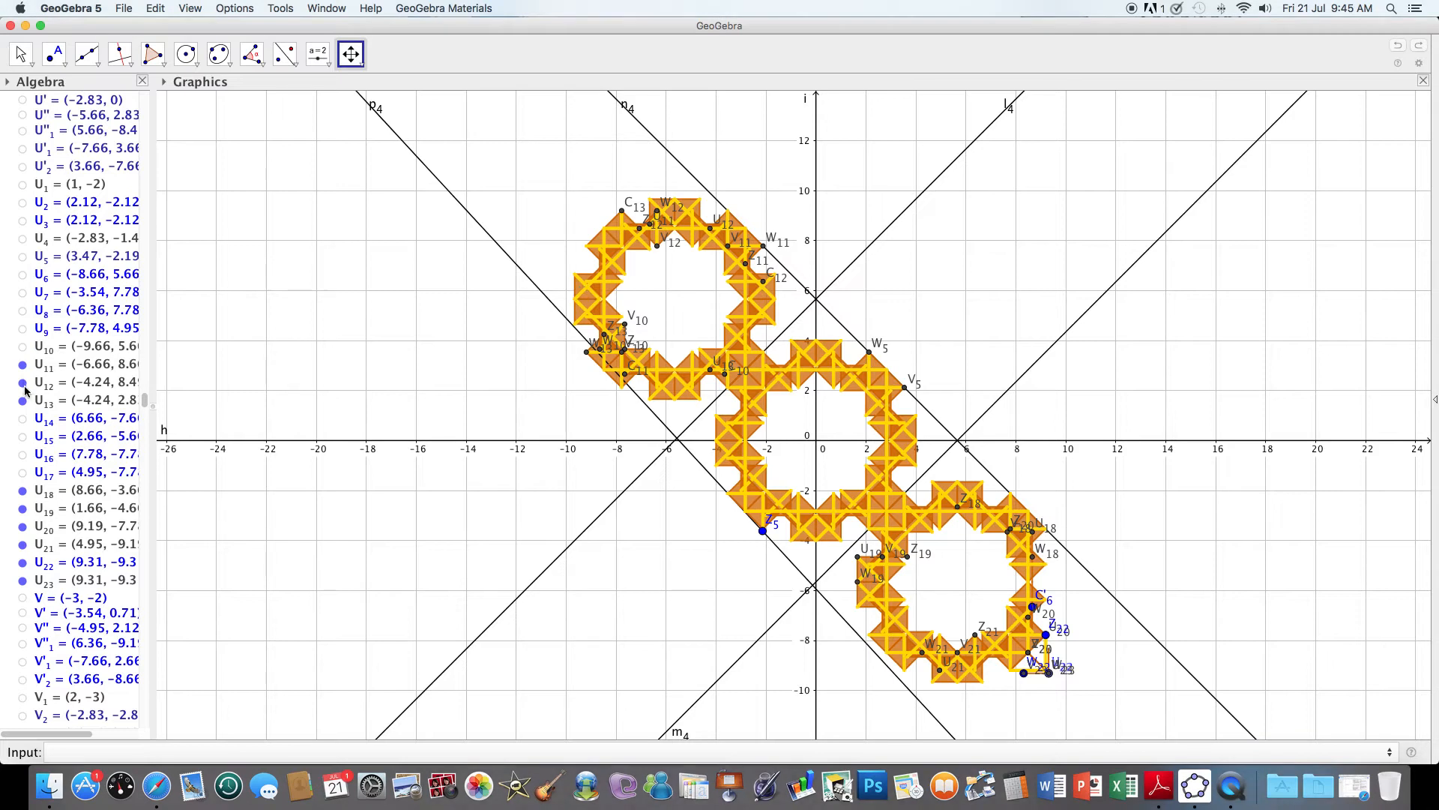
pyautogui.click(23, 384)
pyautogui.click(23, 402)
pyautogui.click(24, 366)
# Hide points U₁₈ to U₂₃ of the lower-right reflected ring.
pyautogui.click(22, 490)
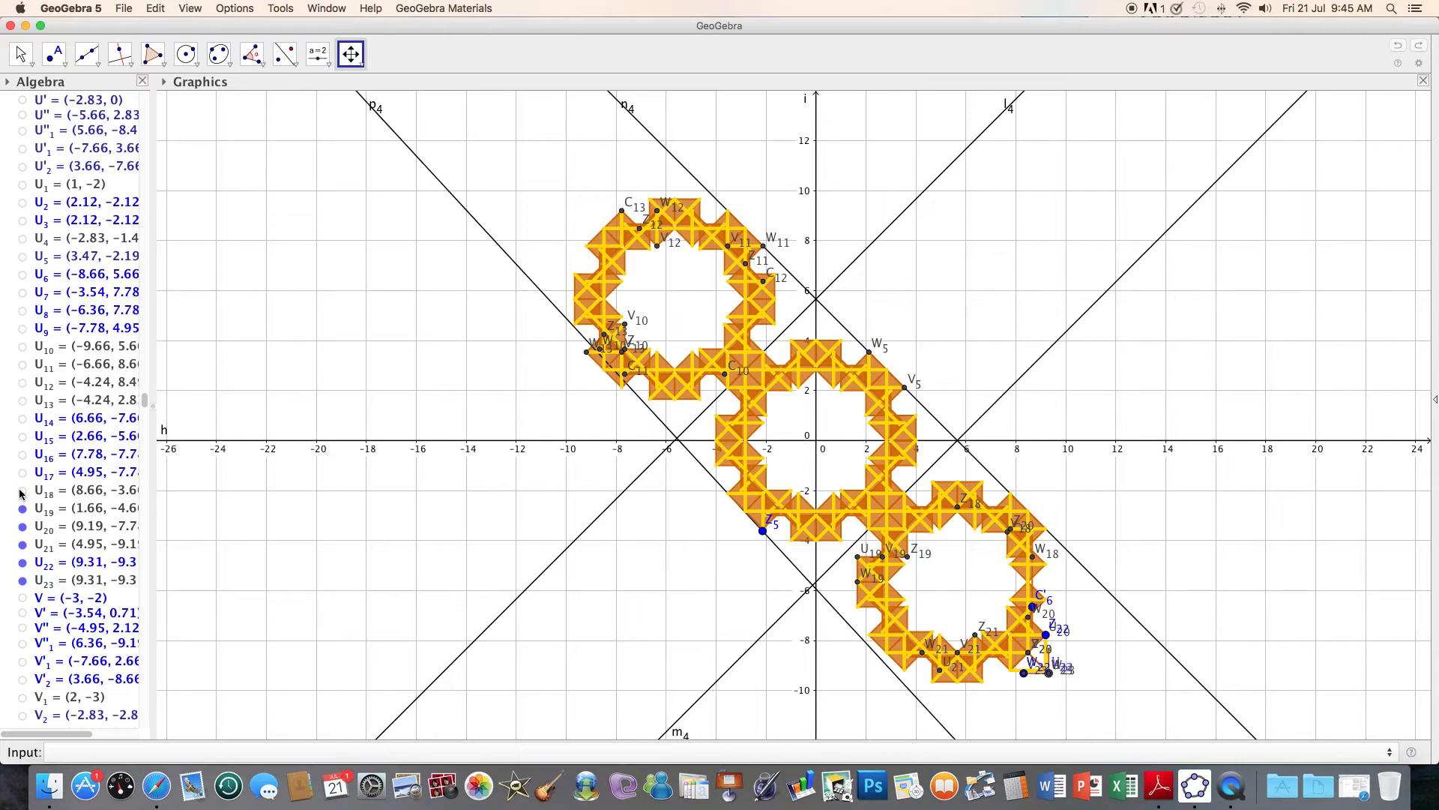
pyautogui.click(23, 509)
pyautogui.click(23, 528)
pyautogui.click(24, 545)
pyautogui.click(23, 564)
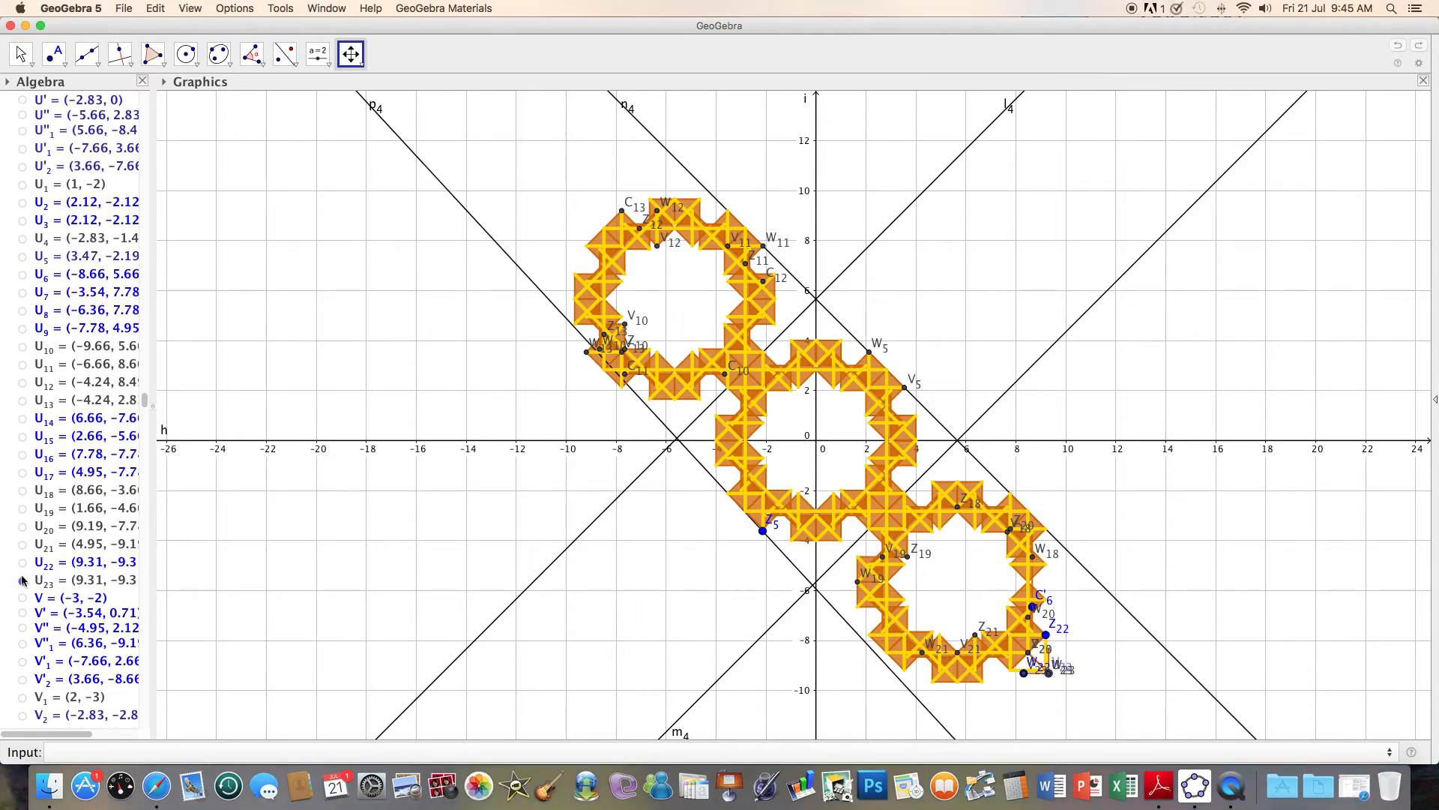
pyautogui.click(23, 580)
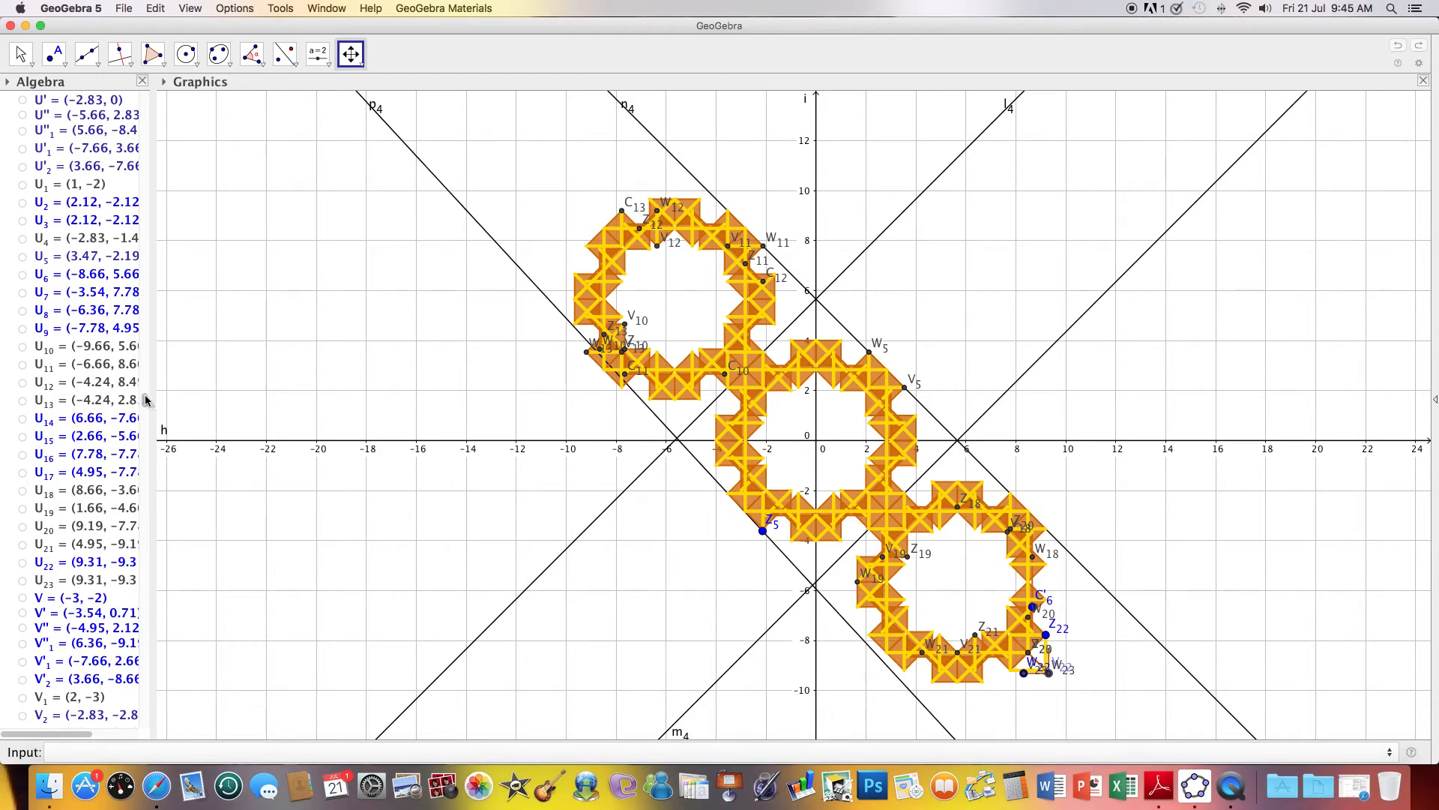
# Hide point V₅ and points V₁₀ to V₁₃ of the upper-left reflected ring.
pyautogui.scroll(-10, 145, 401)
pyautogui.click(24, 367)
pyautogui.click(23, 456)
pyautogui.click(23, 474)
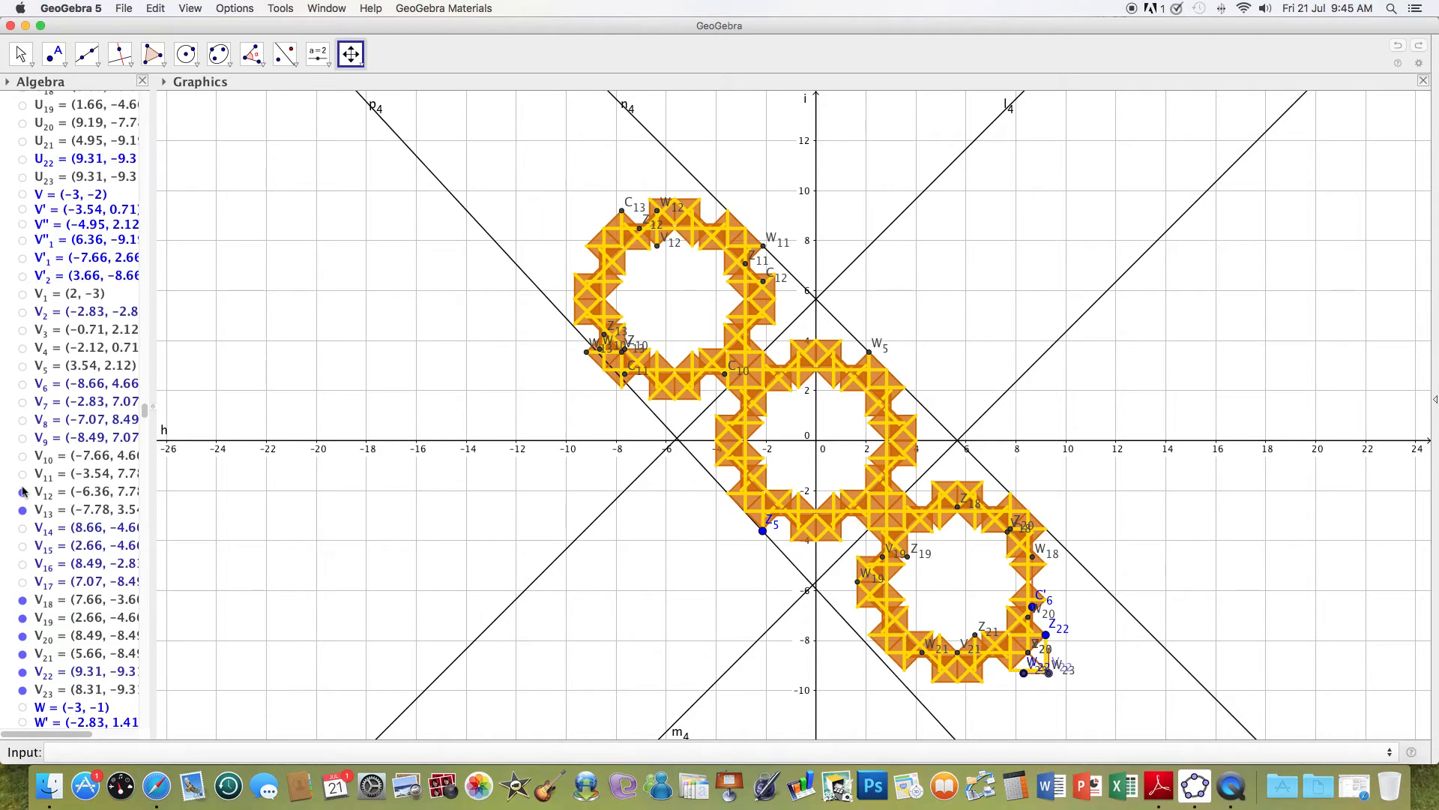
pyautogui.click(22, 492)
pyautogui.click(23, 510)
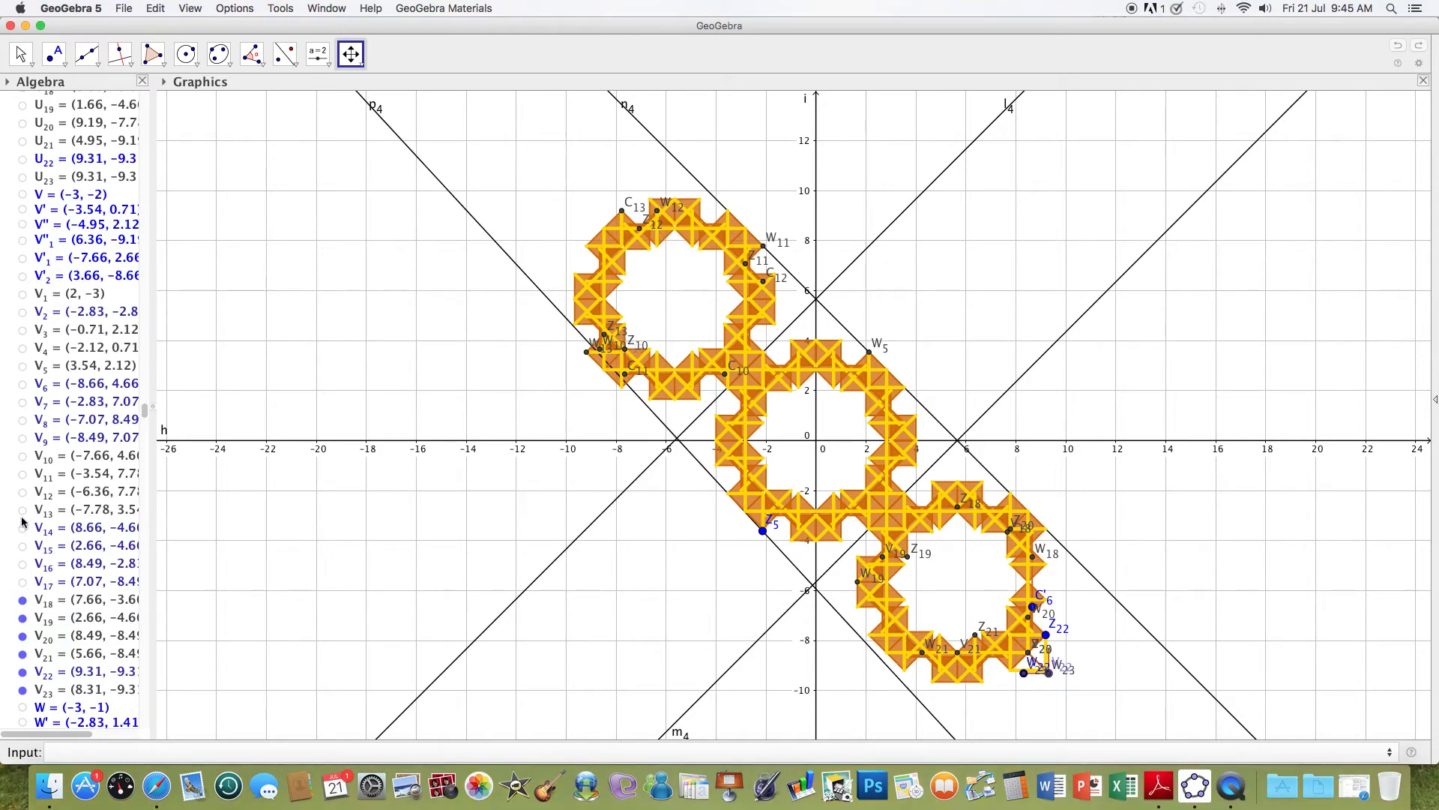
# Hide points V₁₈ to V₂₃ of the lower-right reflected ring.
pyautogui.click(23, 599)
pyautogui.click(23, 618)
pyautogui.click(22, 637)
pyautogui.click(22, 673)
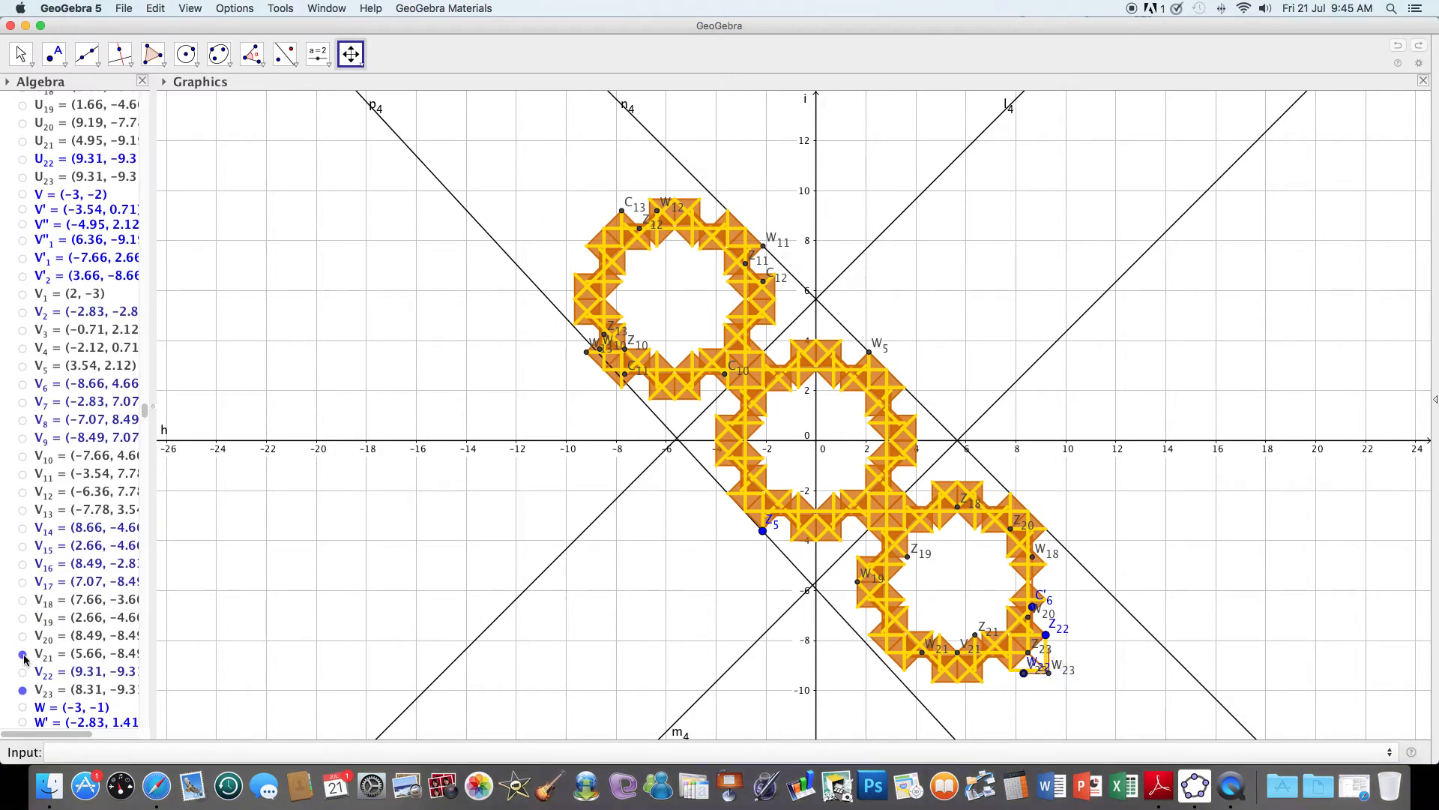
pyautogui.click(23, 655)
pyautogui.click(23, 690)
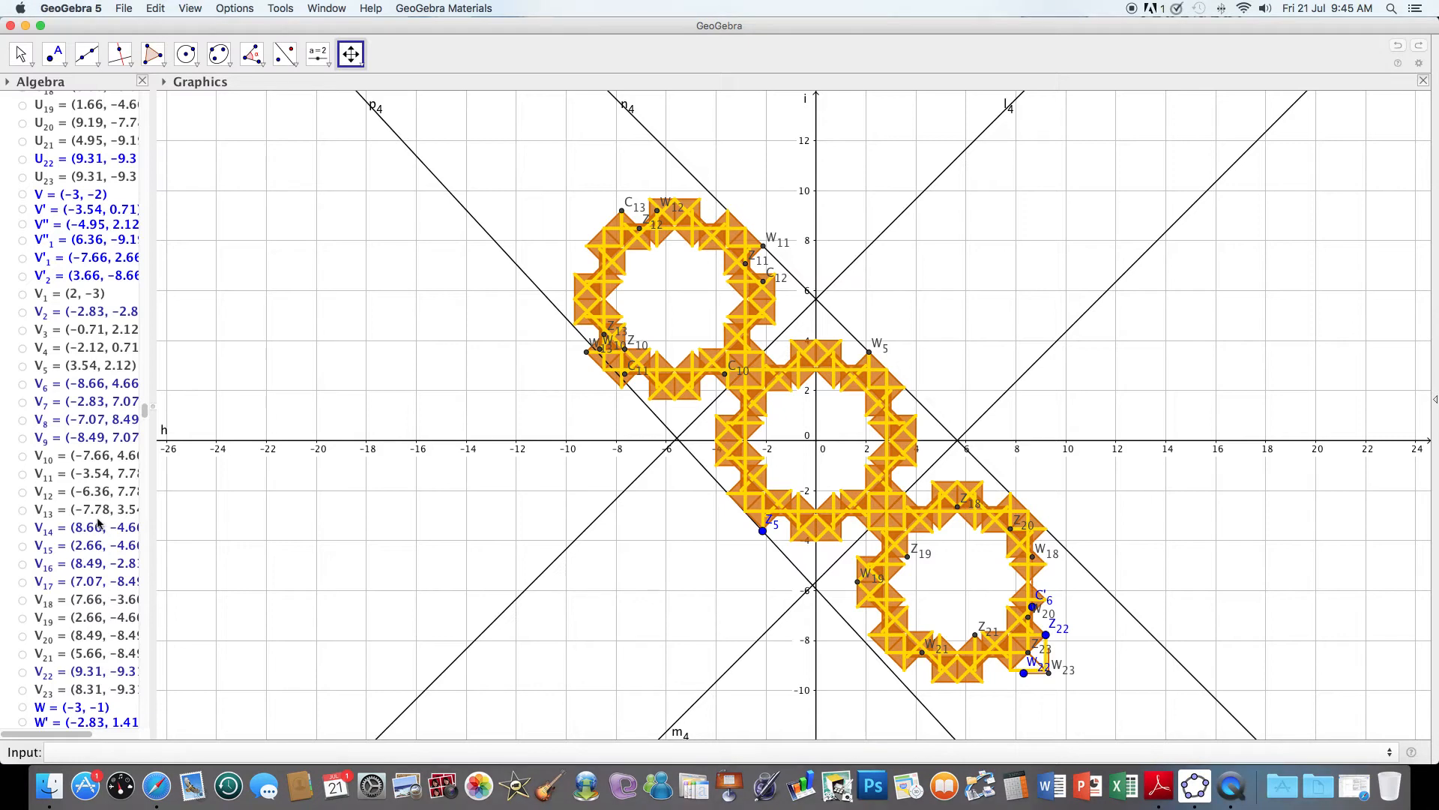
# Hide point W₅, points W₁₀ to W₁₃ of the upper-left ring and point W₁₈ of the lower-right ring.
pyautogui.moveTo(145, 411); pyautogui.dragTo(146, 431)
pyautogui.click(23, 352)
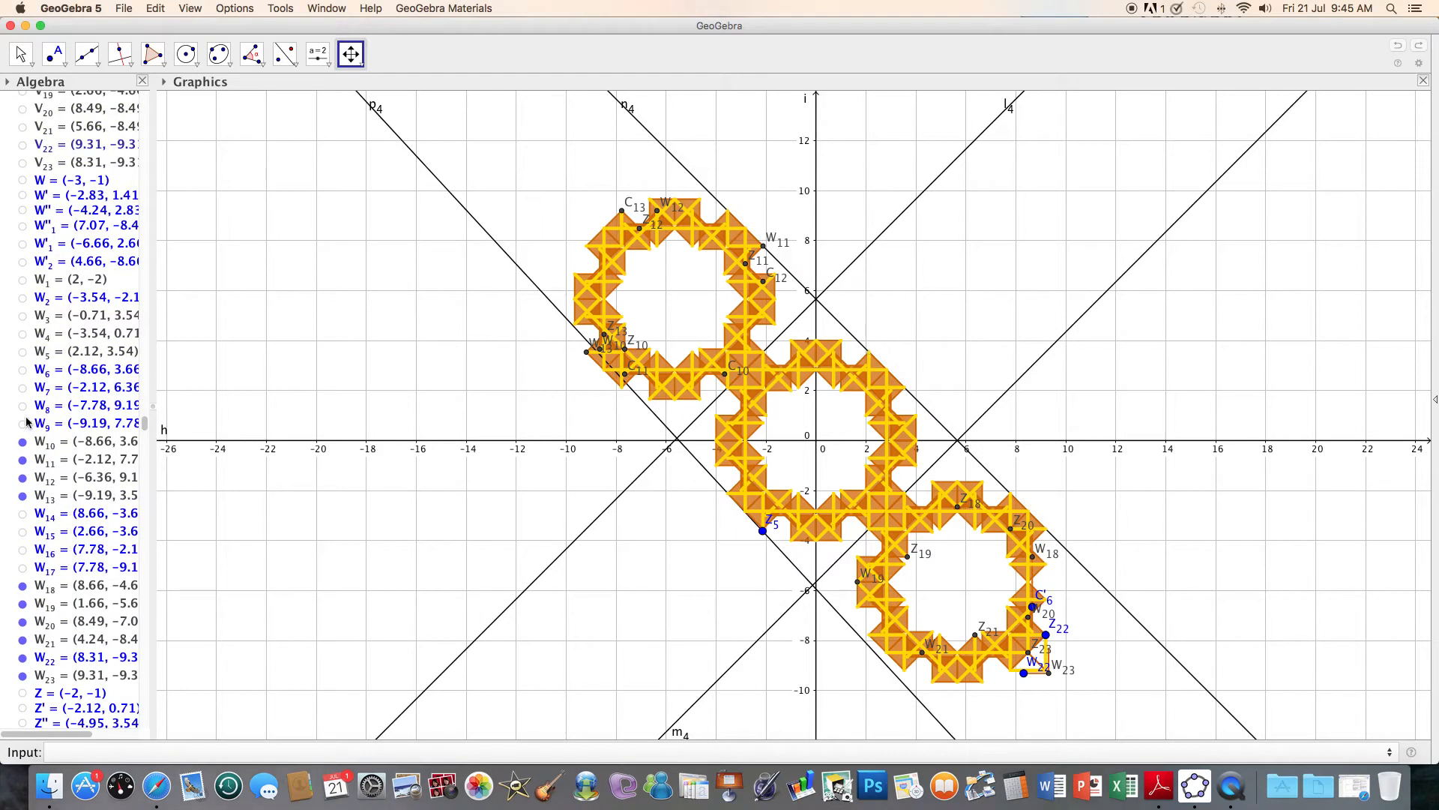
pyautogui.click(22, 442)
pyautogui.click(23, 459)
pyautogui.click(23, 495)
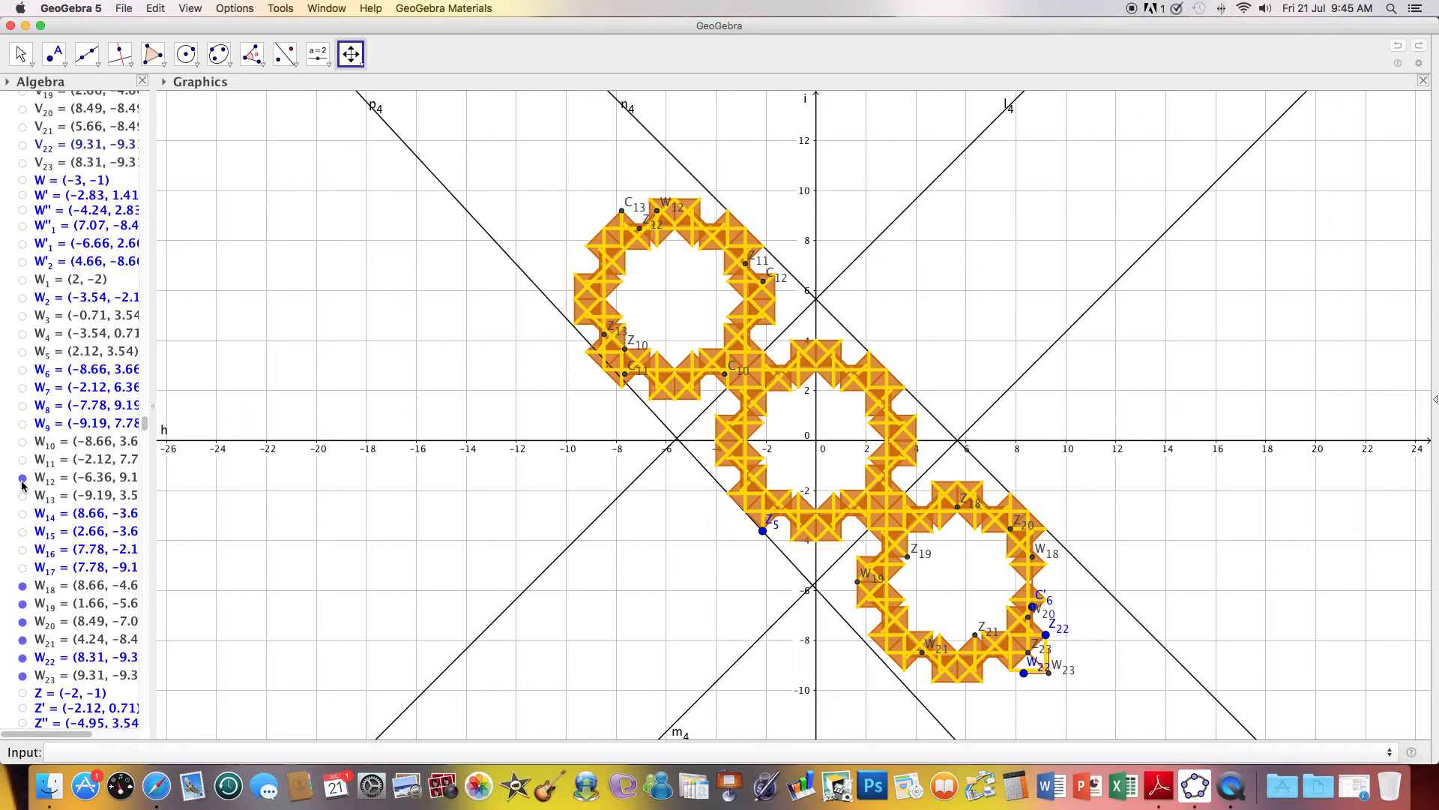
pyautogui.click(24, 585)
pyautogui.click(22, 479)
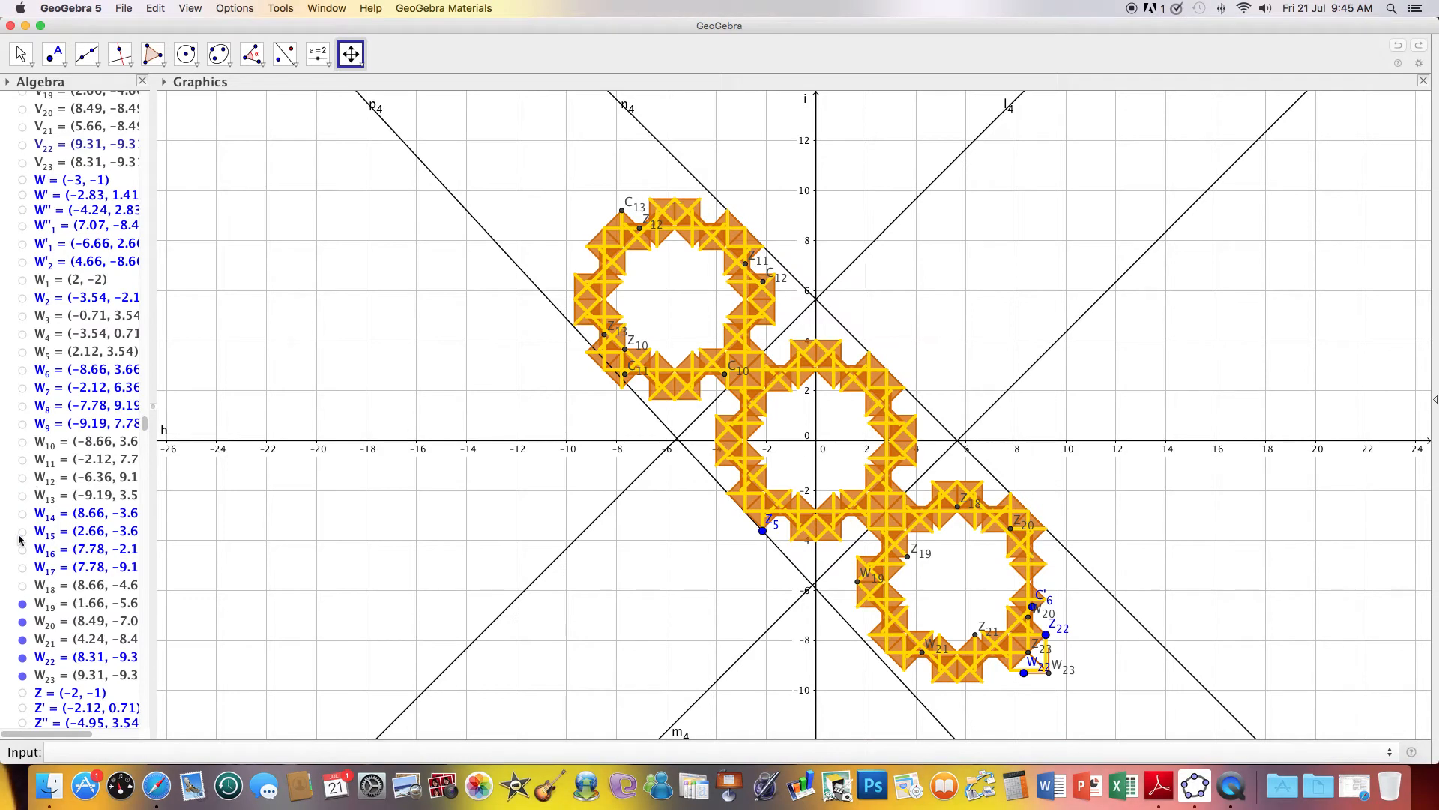
# Hide the remaining W points of the lower-right ring, W₁₉ to W₂₃.
pyautogui.rightClick(20, 601)
pyautogui.click(9, 594)
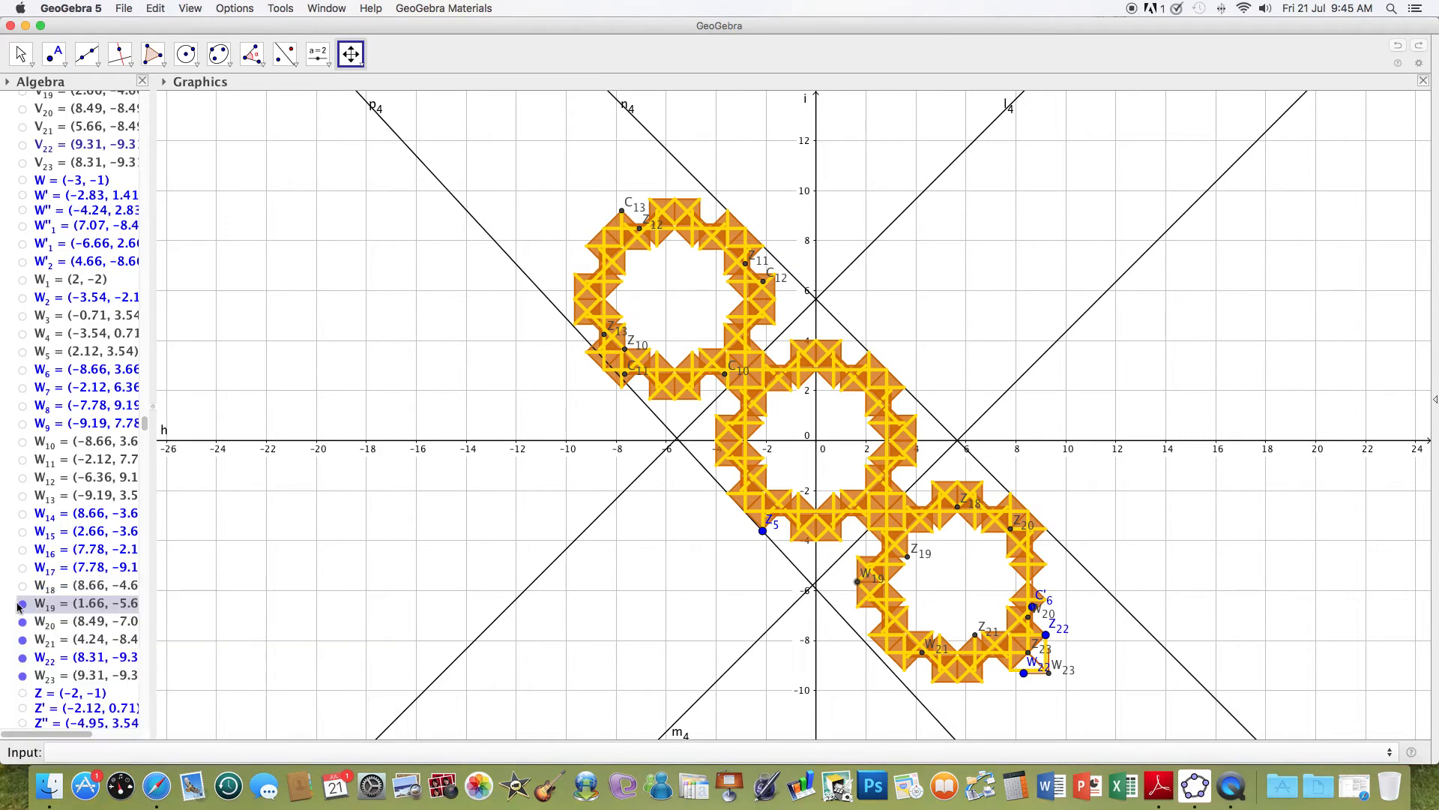
pyautogui.click(22, 604)
pyautogui.click(23, 640)
pyautogui.click(22, 621)
pyautogui.click(22, 657)
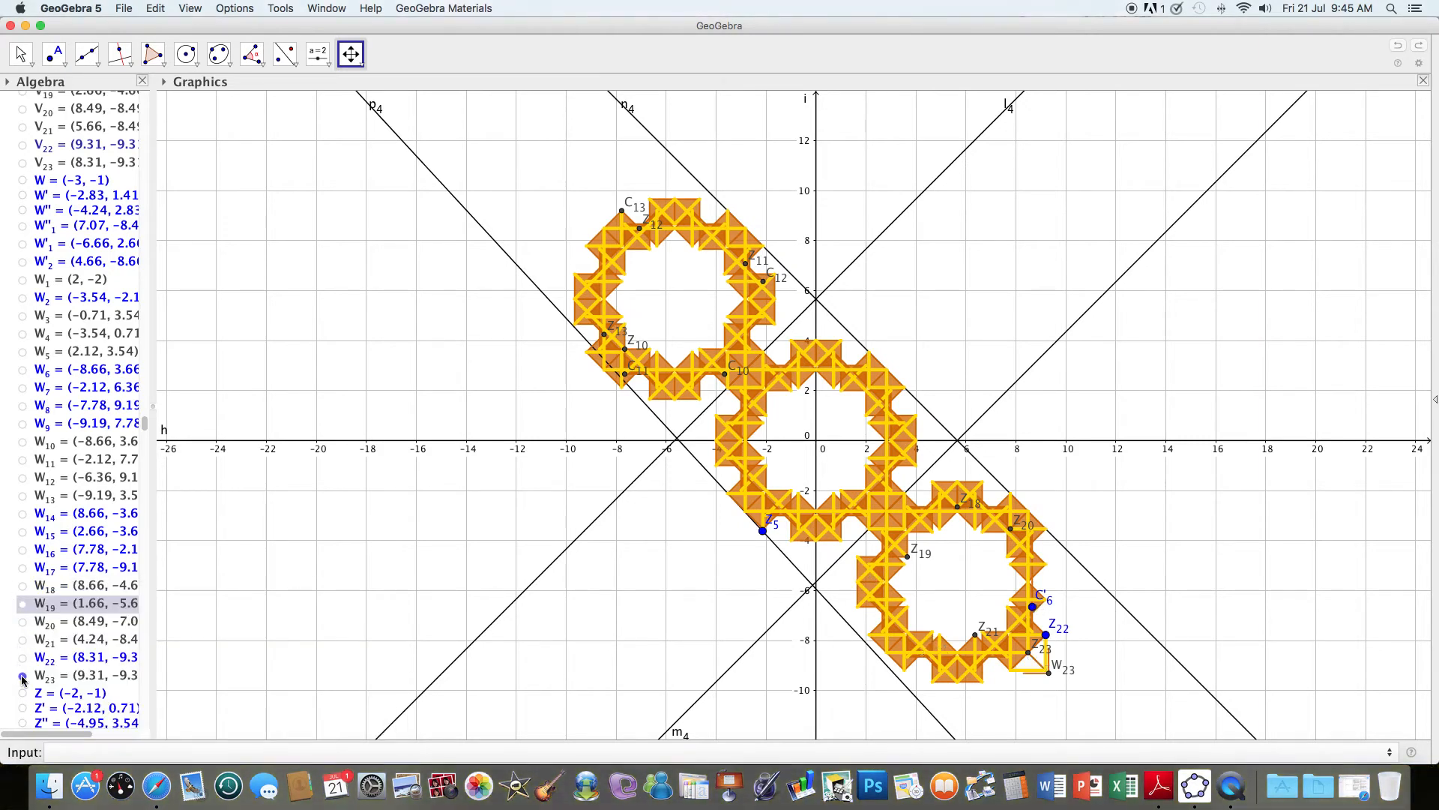
pyautogui.click(22, 676)
# Hide point Z₅, points Z₁₀ to Z₁₃ of the upper-left ring and point Z₁₈ of the lower-right ring.
pyautogui.moveTo(145, 426); pyautogui.dragTo(145, 441)
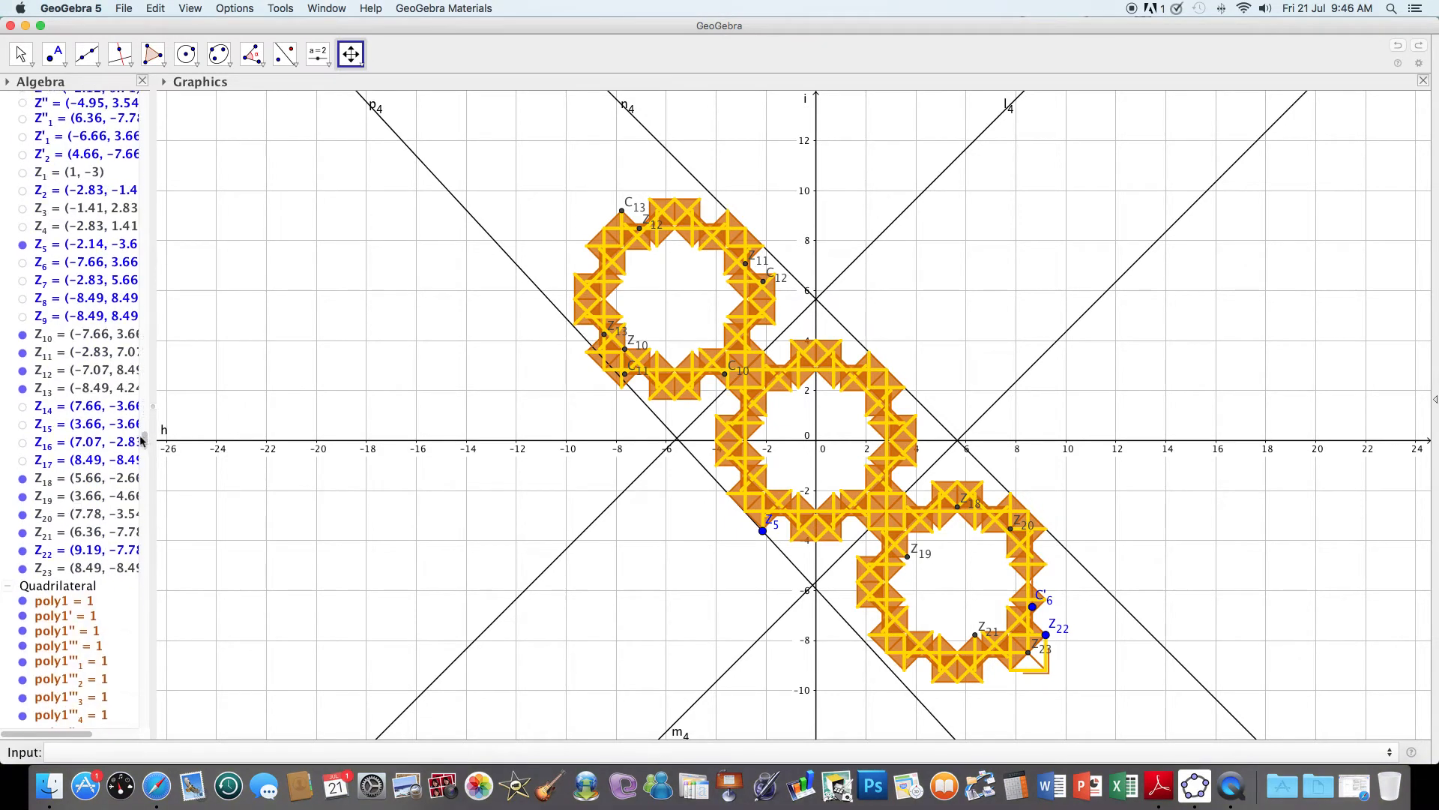
pyautogui.click(23, 244)
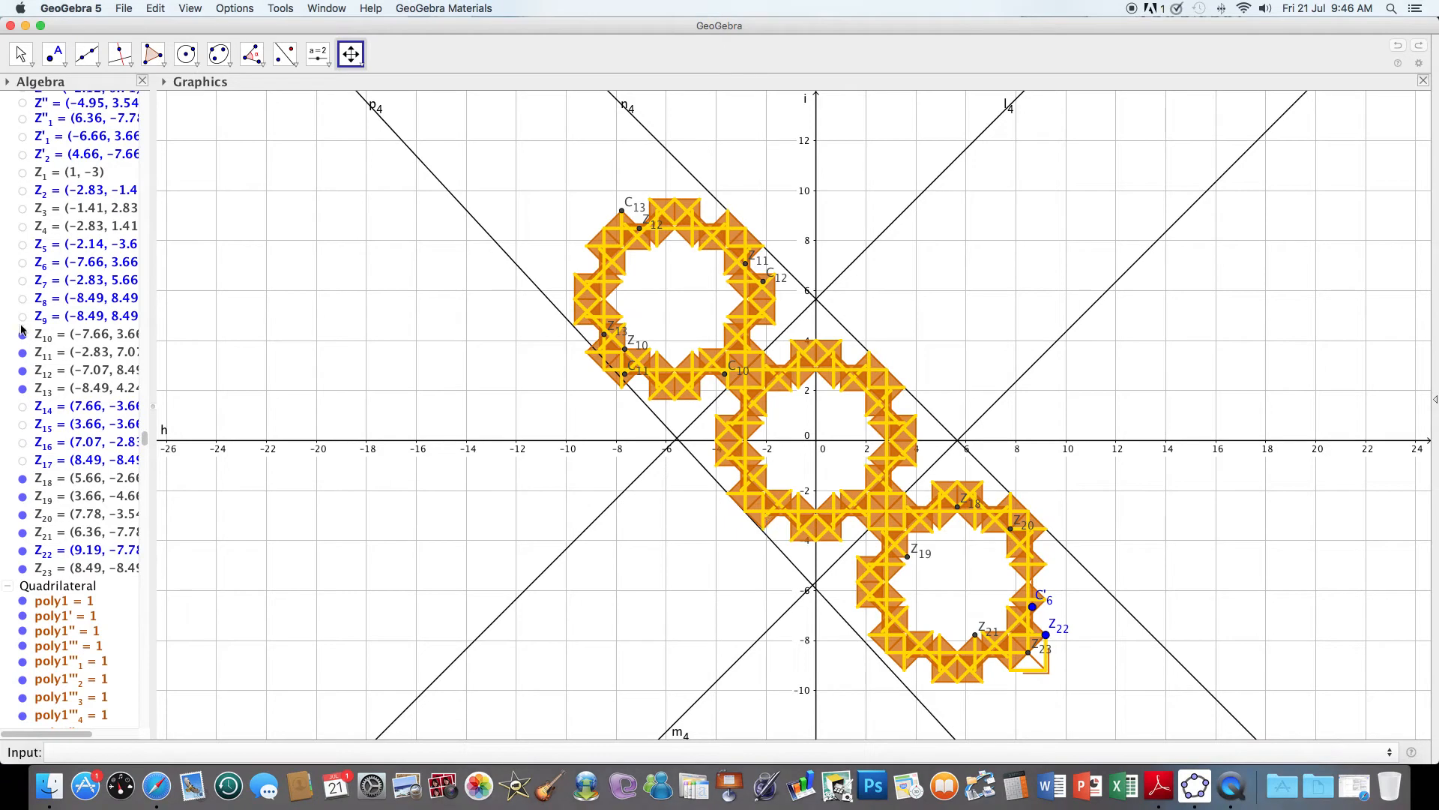
pyautogui.click(22, 352)
pyautogui.click(22, 334)
pyautogui.click(24, 370)
pyautogui.click(23, 479)
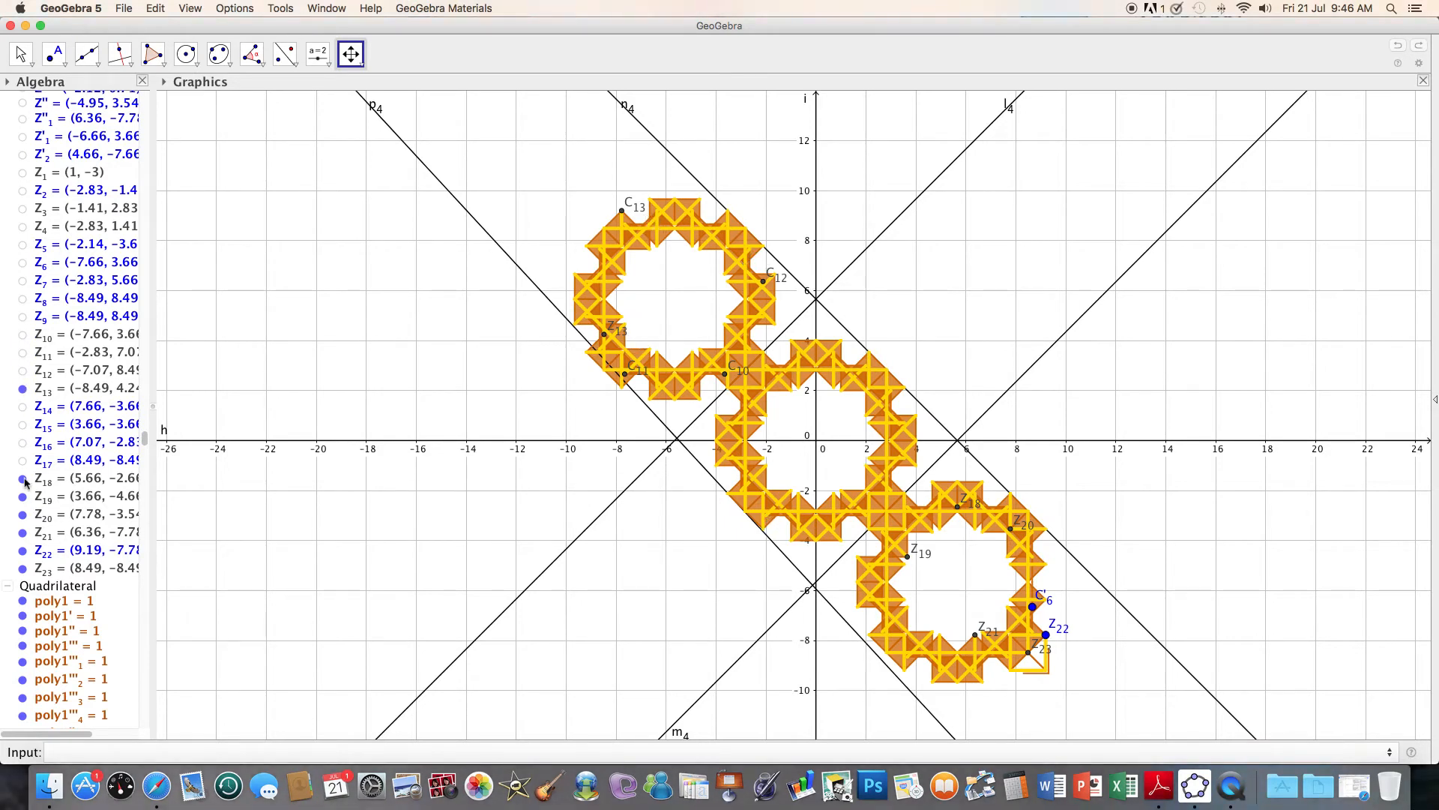
pyautogui.click(22, 388)
# Hide the remaining Z points of the lower-right ring, Z₁₉ to Z₂₃.
pyautogui.click(22, 496)
pyautogui.click(22, 515)
pyautogui.click(22, 533)
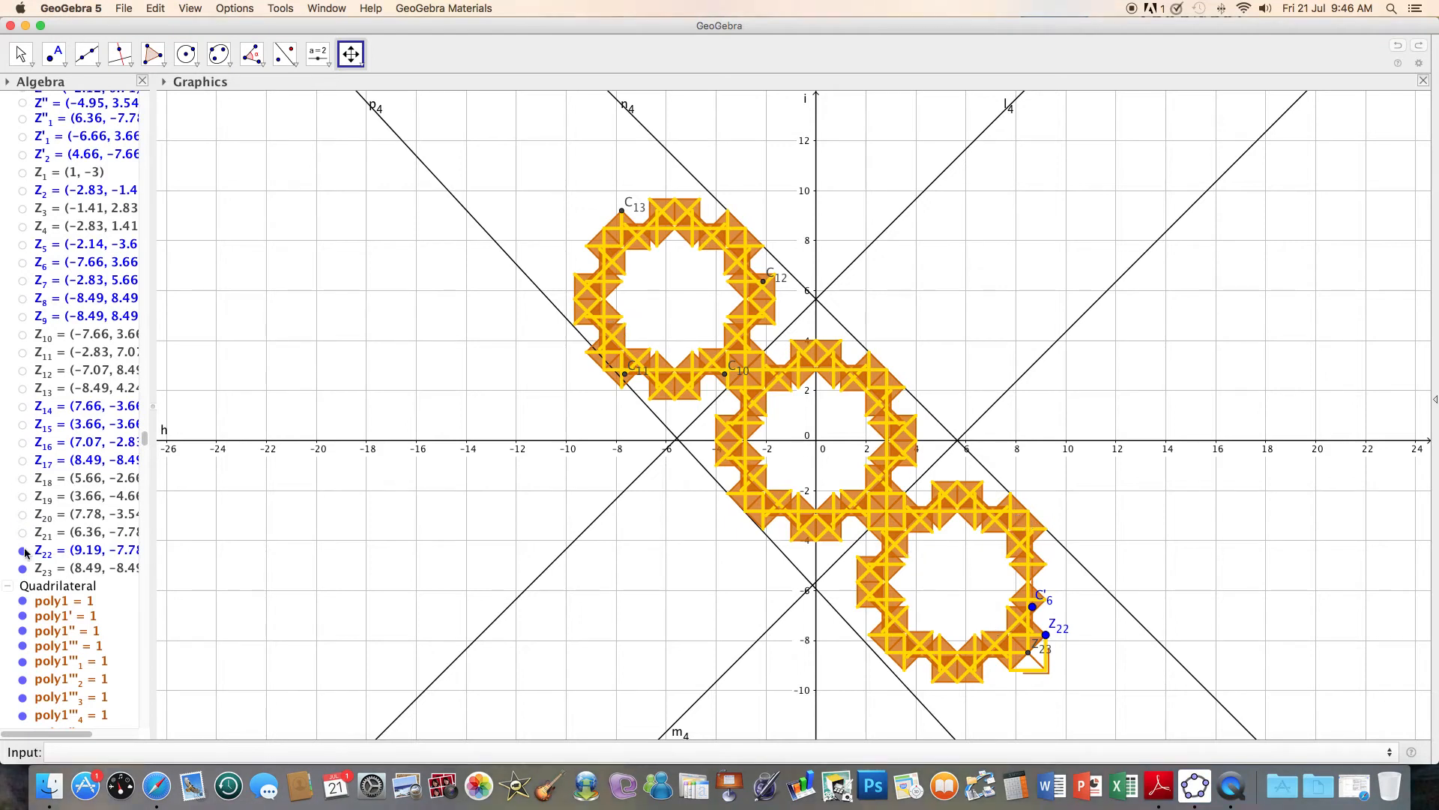
pyautogui.click(23, 550)
pyautogui.click(22, 569)
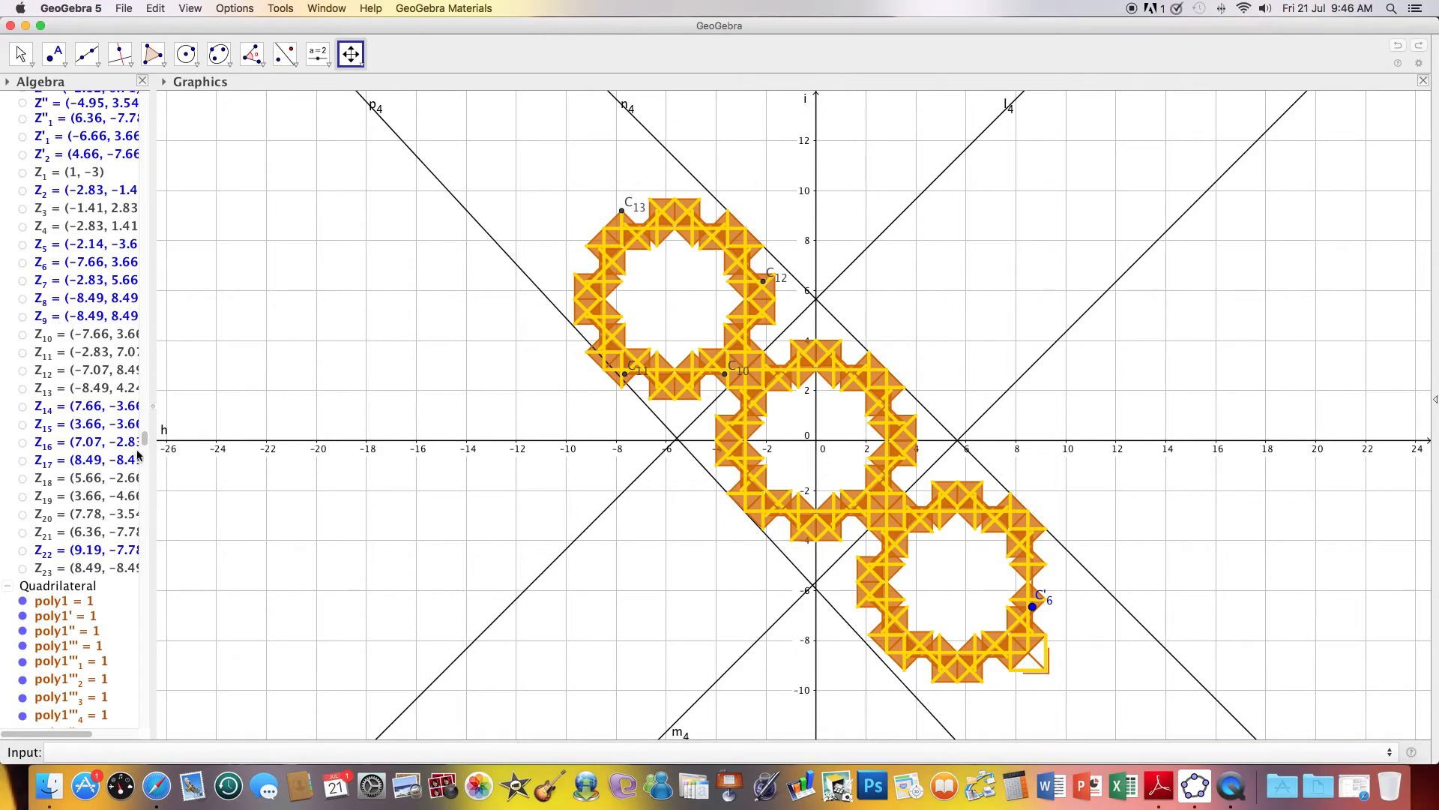
# Hide the leftover points C'₆ and C₁₀ to C₁₃ on the reflected rings.
pyautogui.moveTo(144, 441); pyautogui.dragTo(171, 144)
pyautogui.click(22, 234)
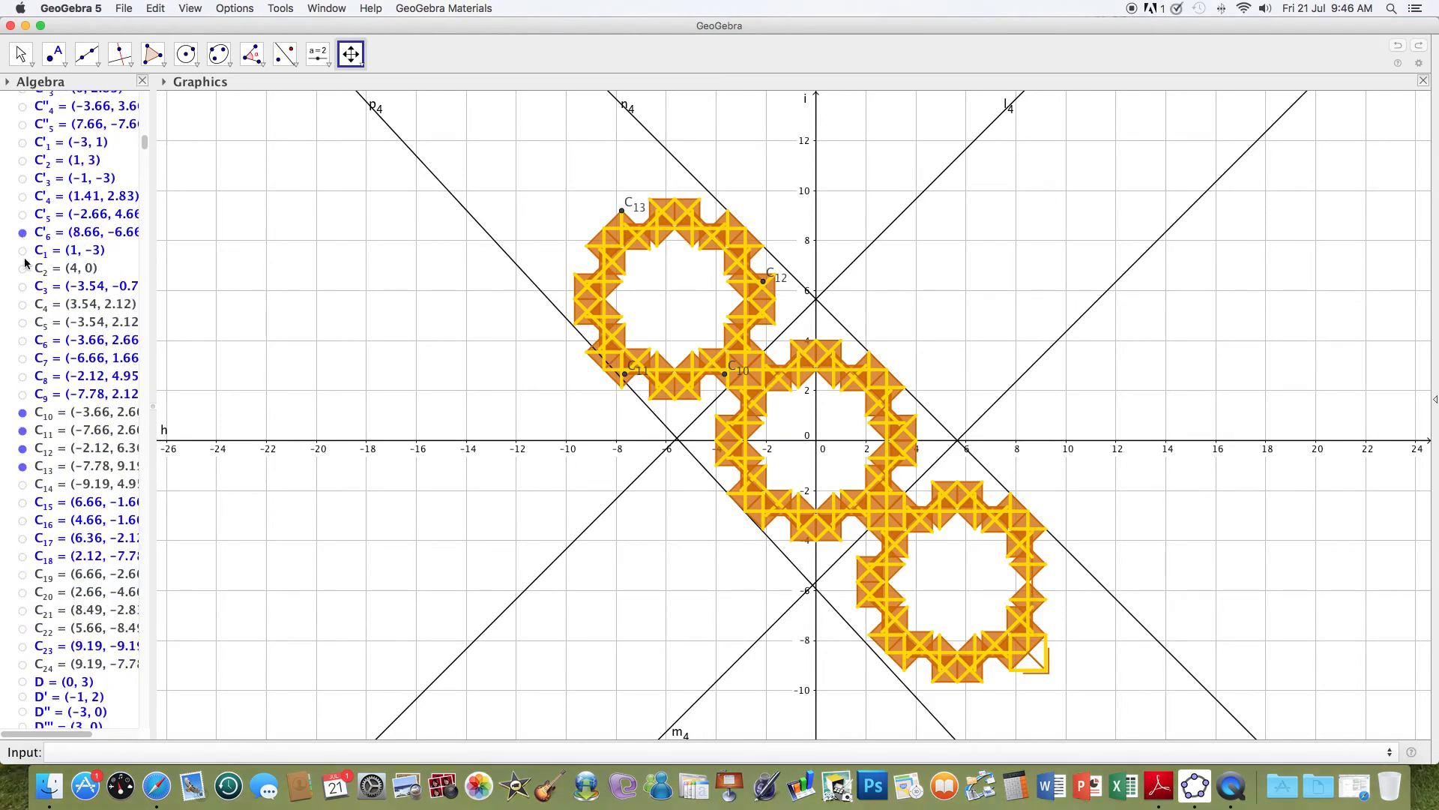
pyautogui.click(23, 430)
pyautogui.click(22, 412)
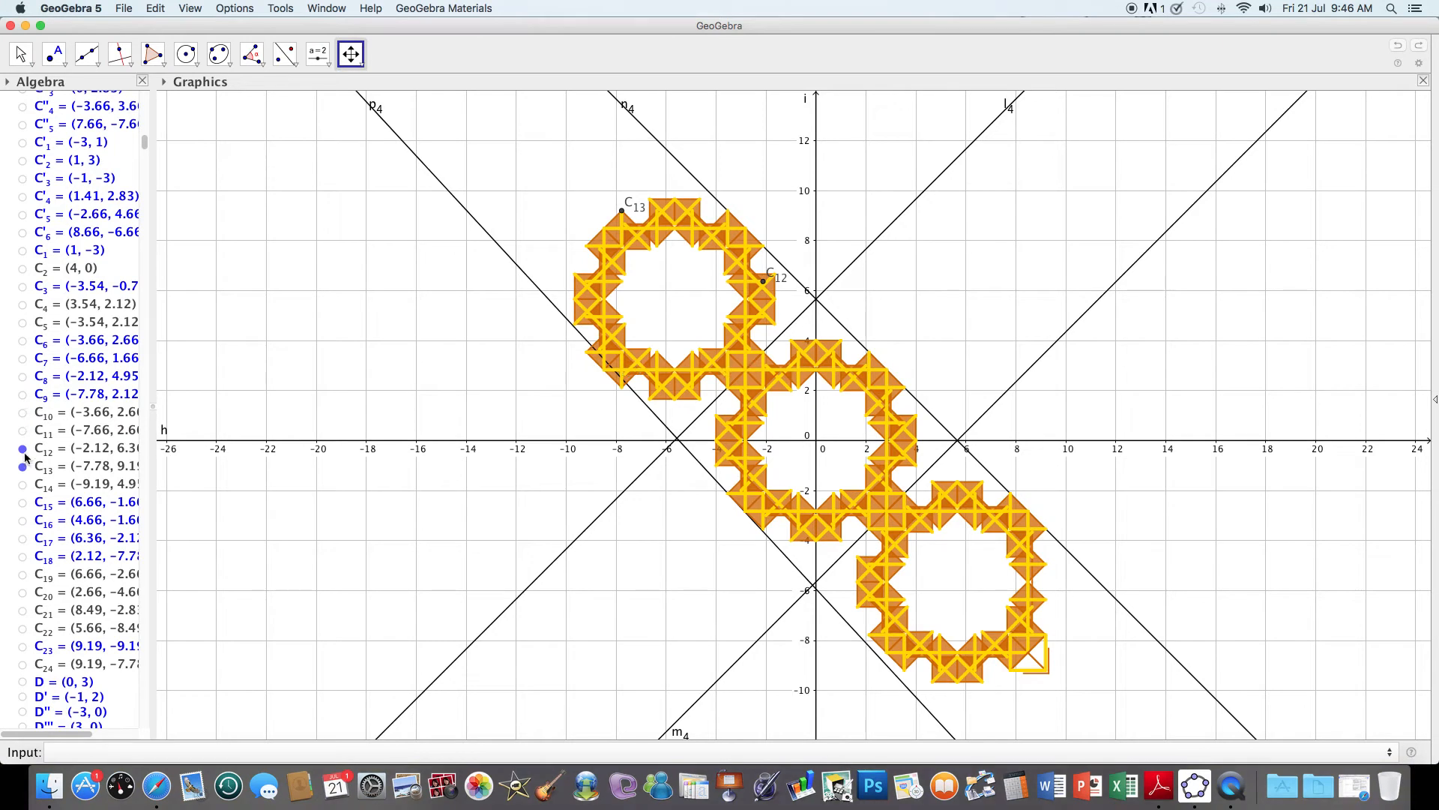
pyautogui.click(23, 448)
pyautogui.click(23, 466)
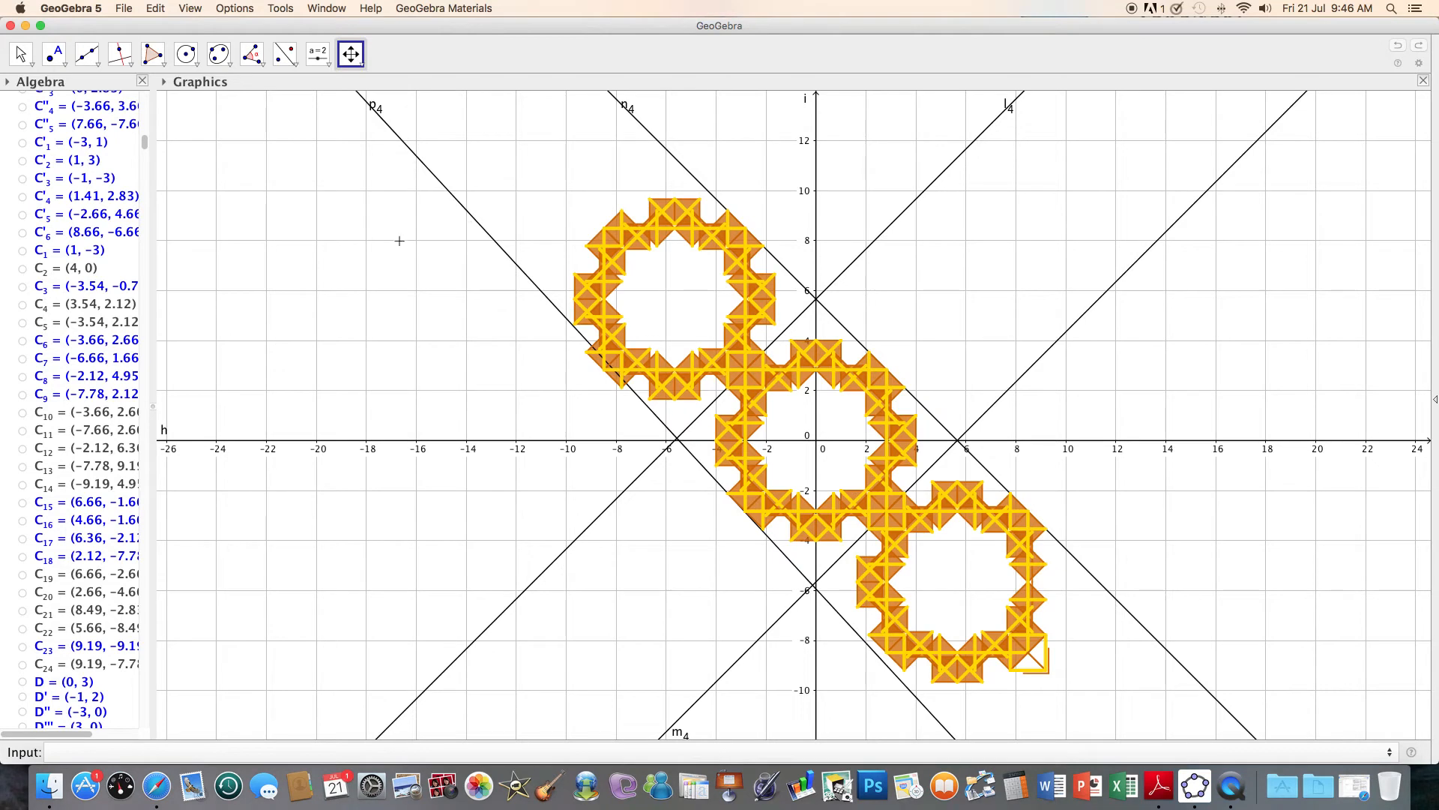
# Hide the axis lines h and i and the diagonal mirror lines l₄, m₄, n₄ and p₄.
pyautogui.scroll(-20, 148, 148)
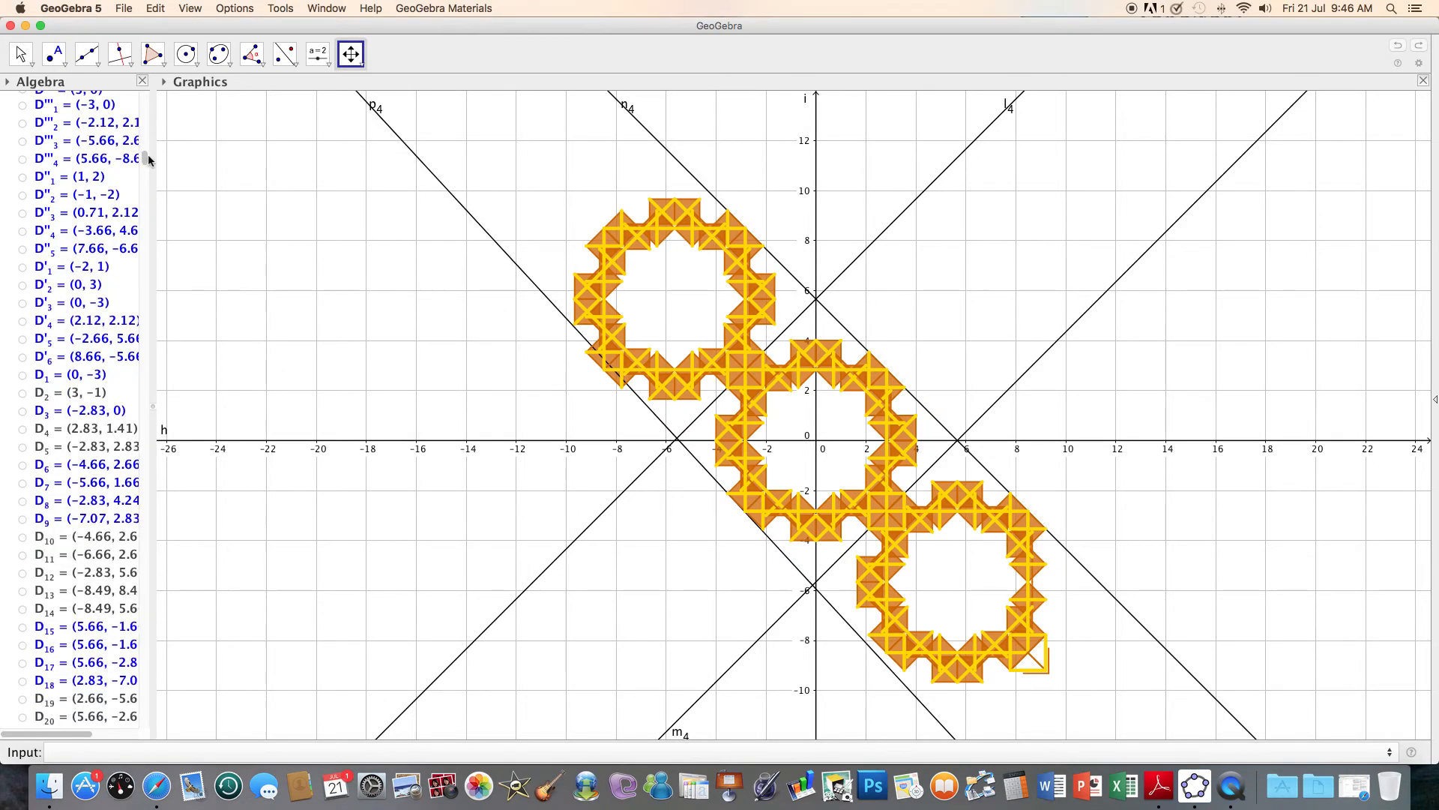
pyautogui.scroll(-5, 139, 367)
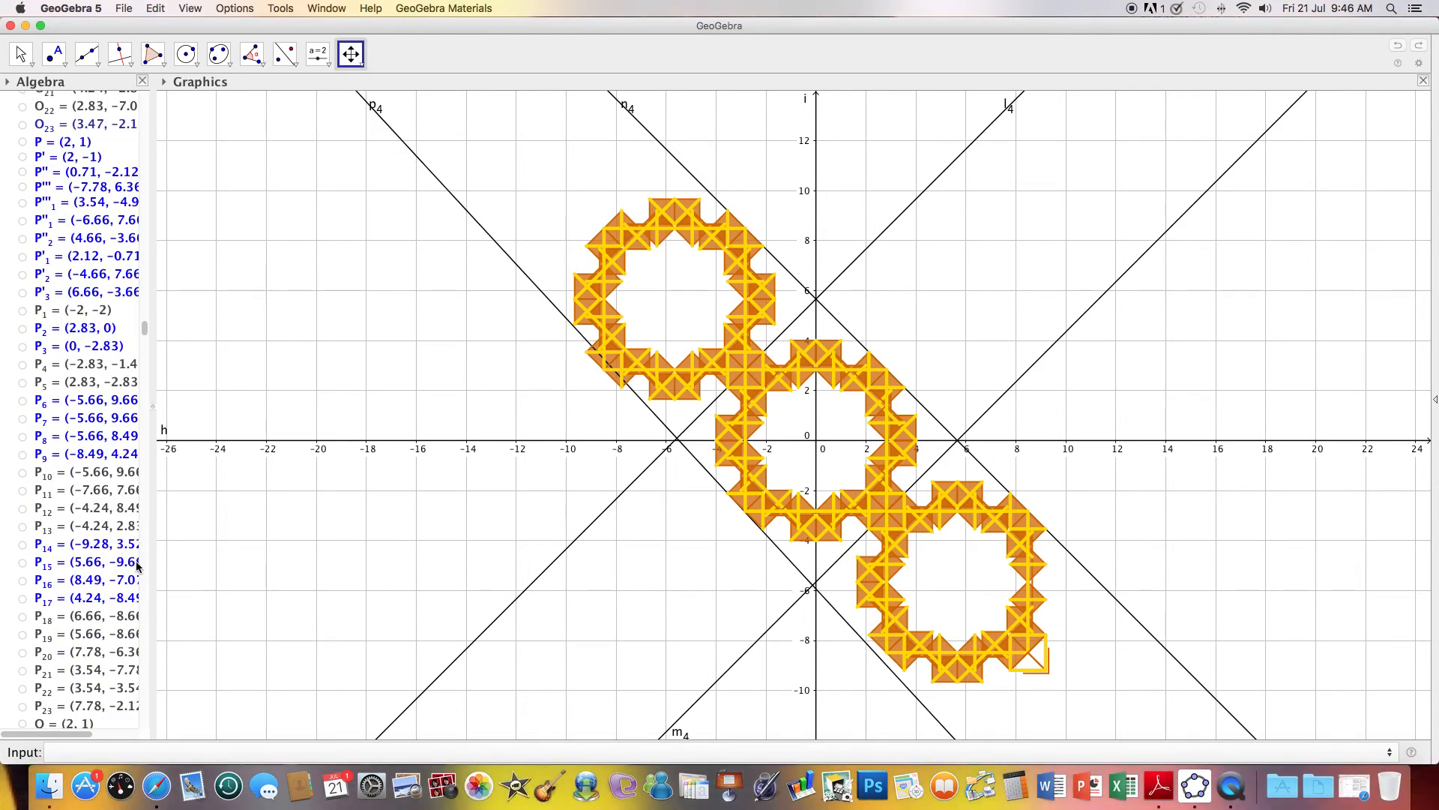
pyautogui.scroll(-20, 148, 350)
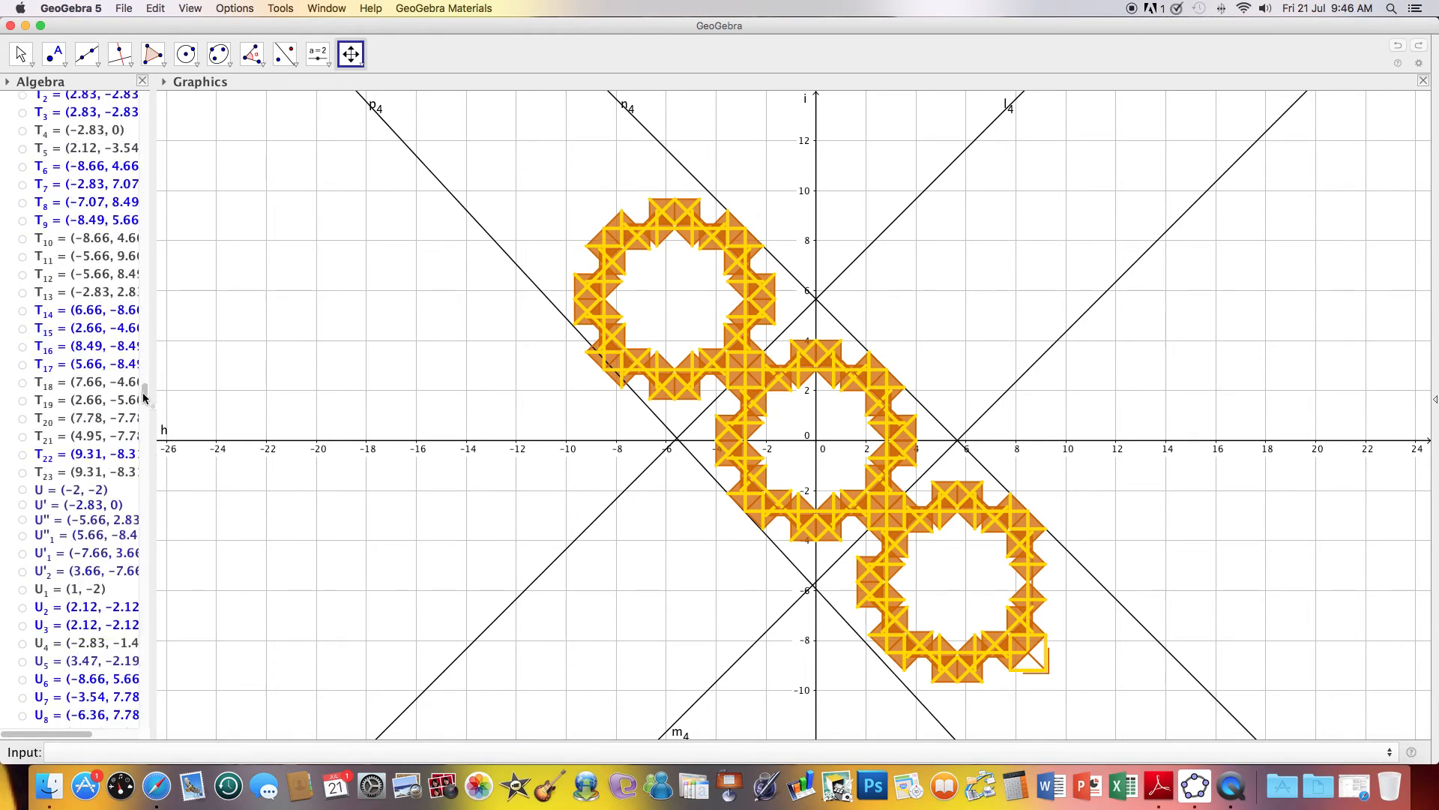
pyautogui.scroll(-20, 117, 531)
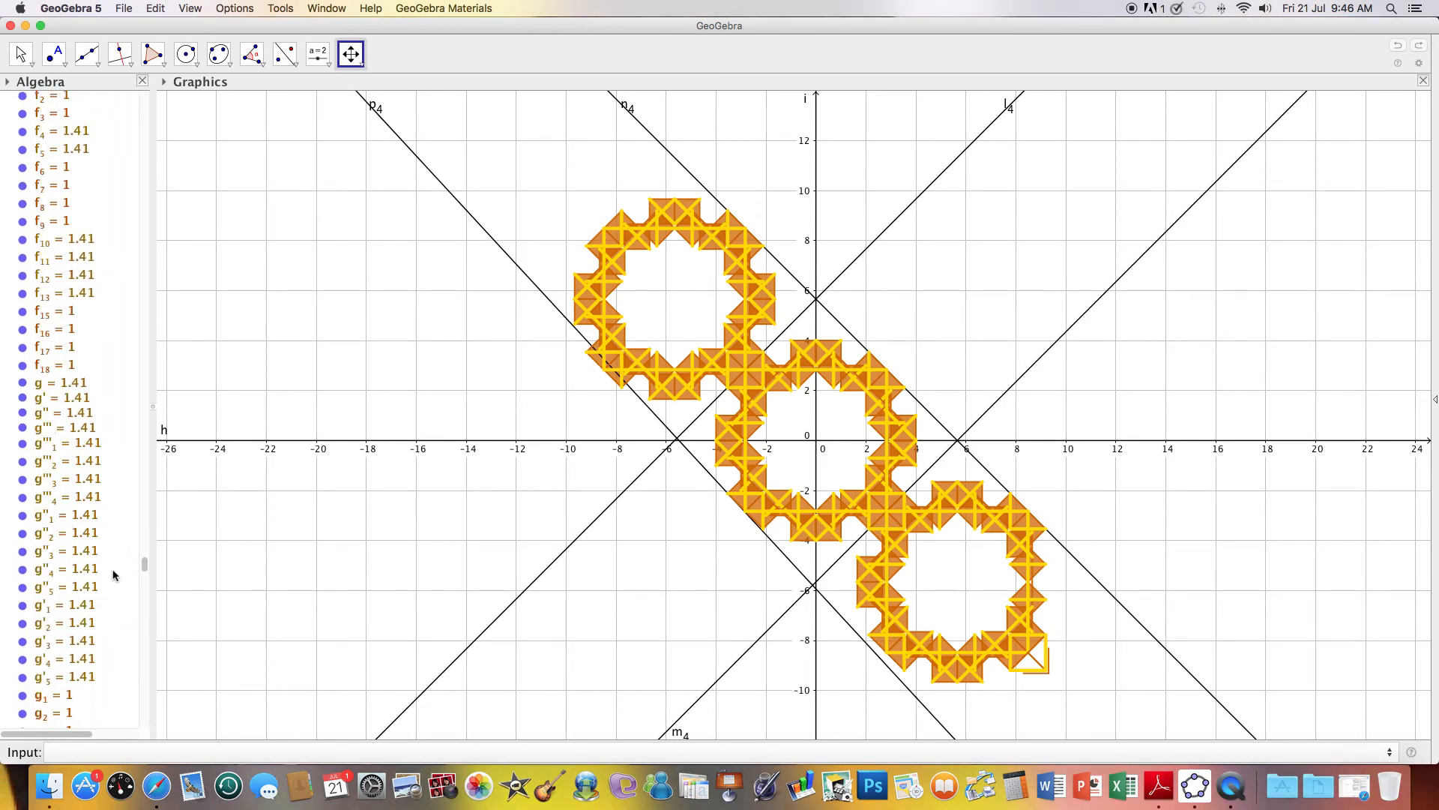
pyautogui.scroll(20, 107, 707)
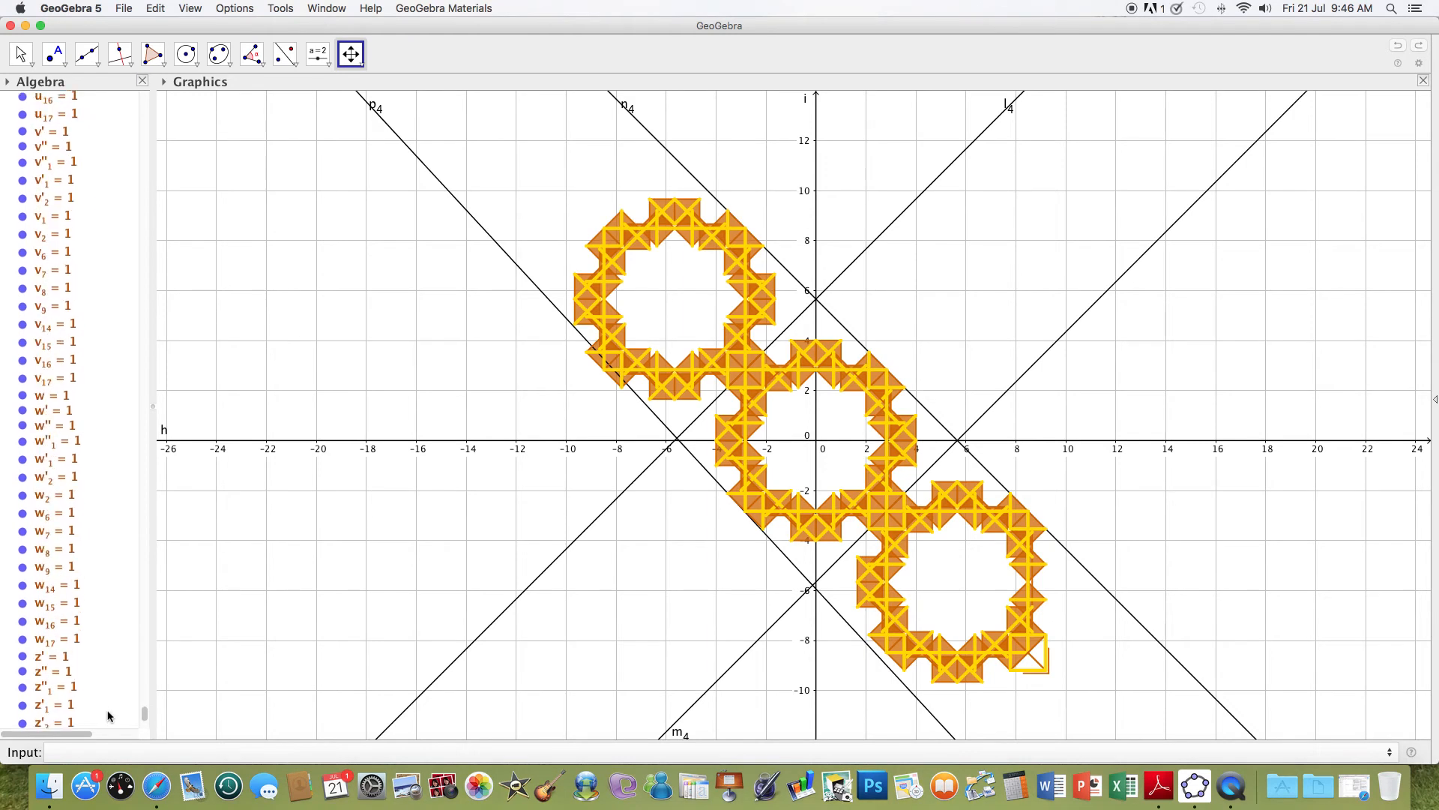
pyautogui.moveTo(155, 135); pyautogui.dragTo(159, 100)
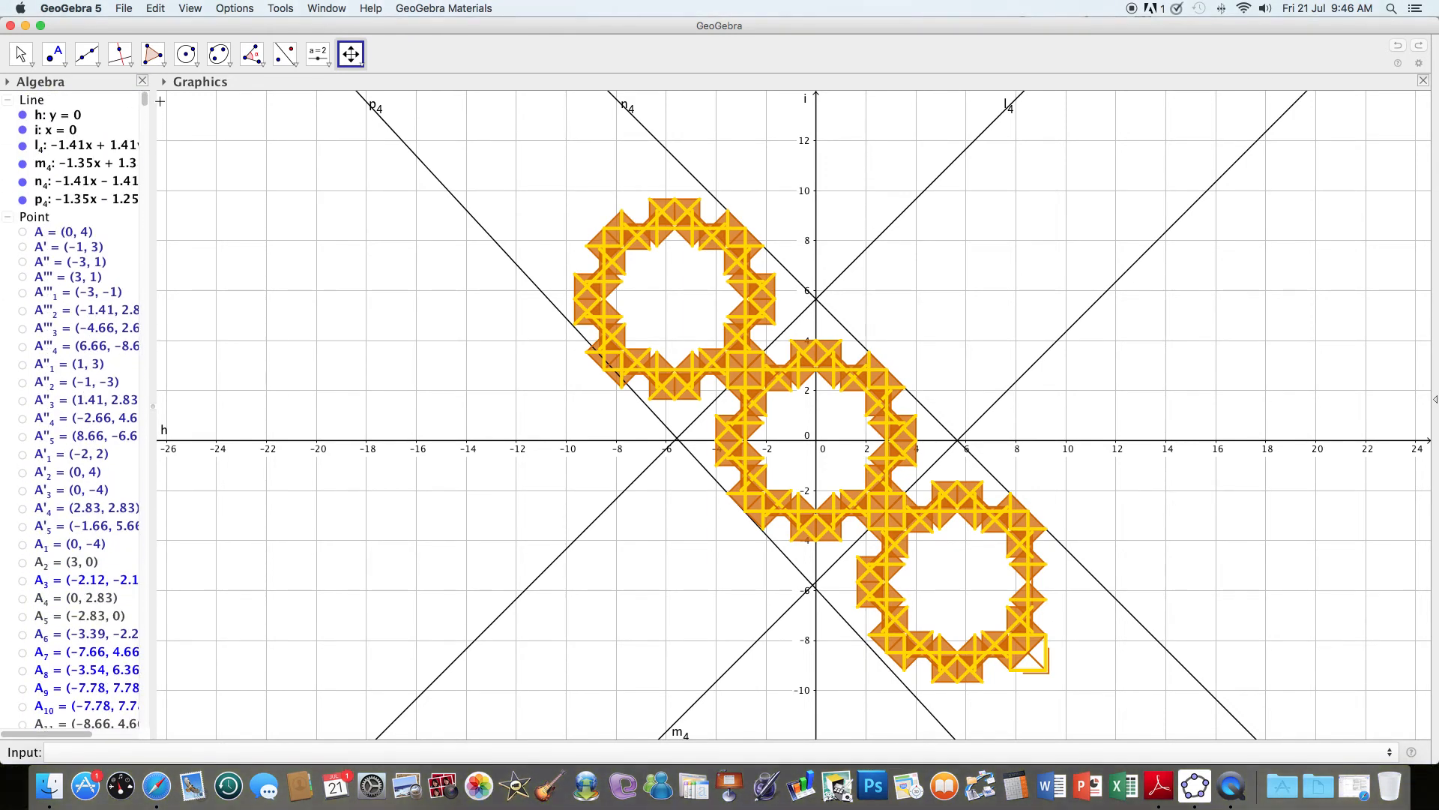
pyautogui.click(23, 115)
pyautogui.click(23, 131)
pyautogui.click(24, 146)
pyautogui.click(23, 164)
pyautogui.click(23, 181)
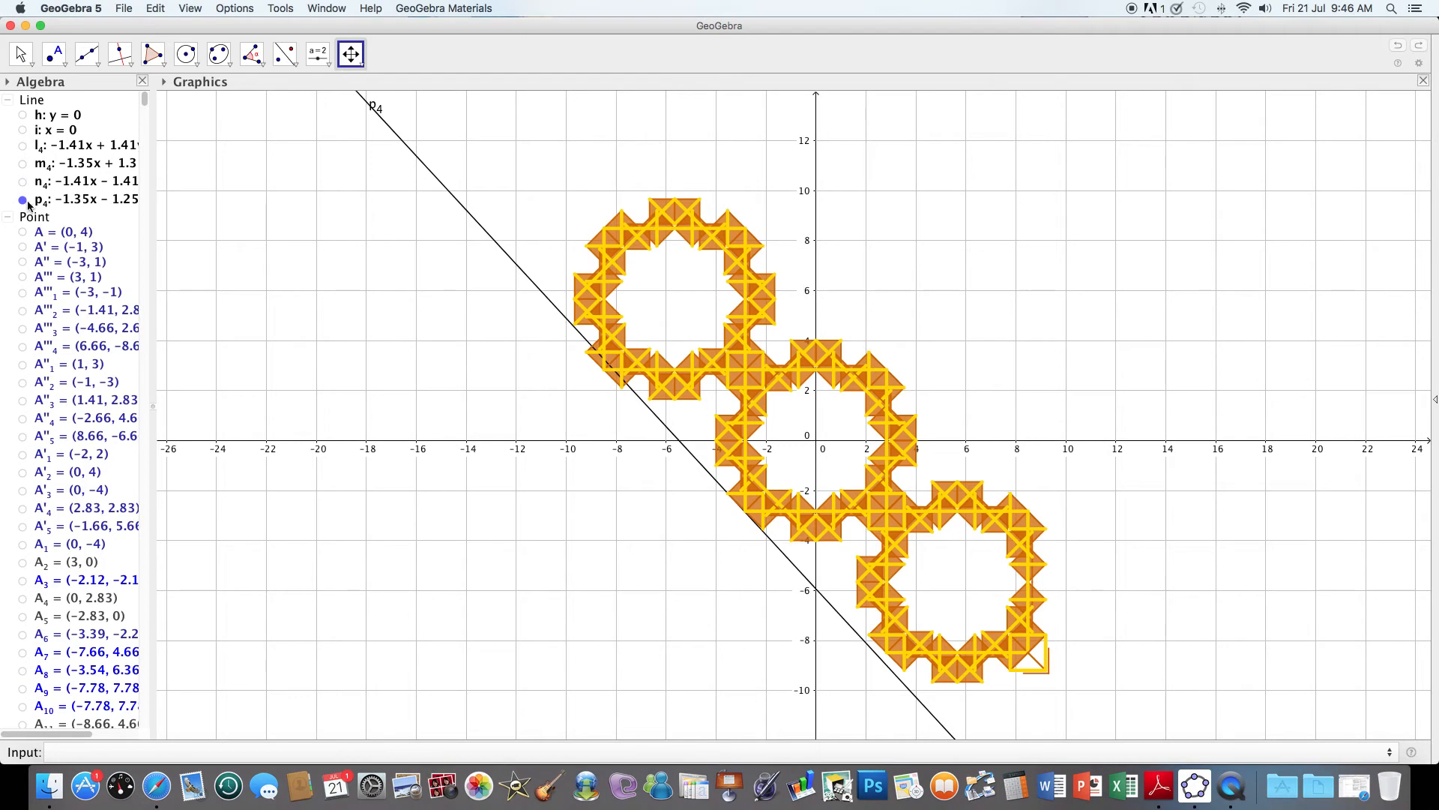
pyautogui.click(24, 200)
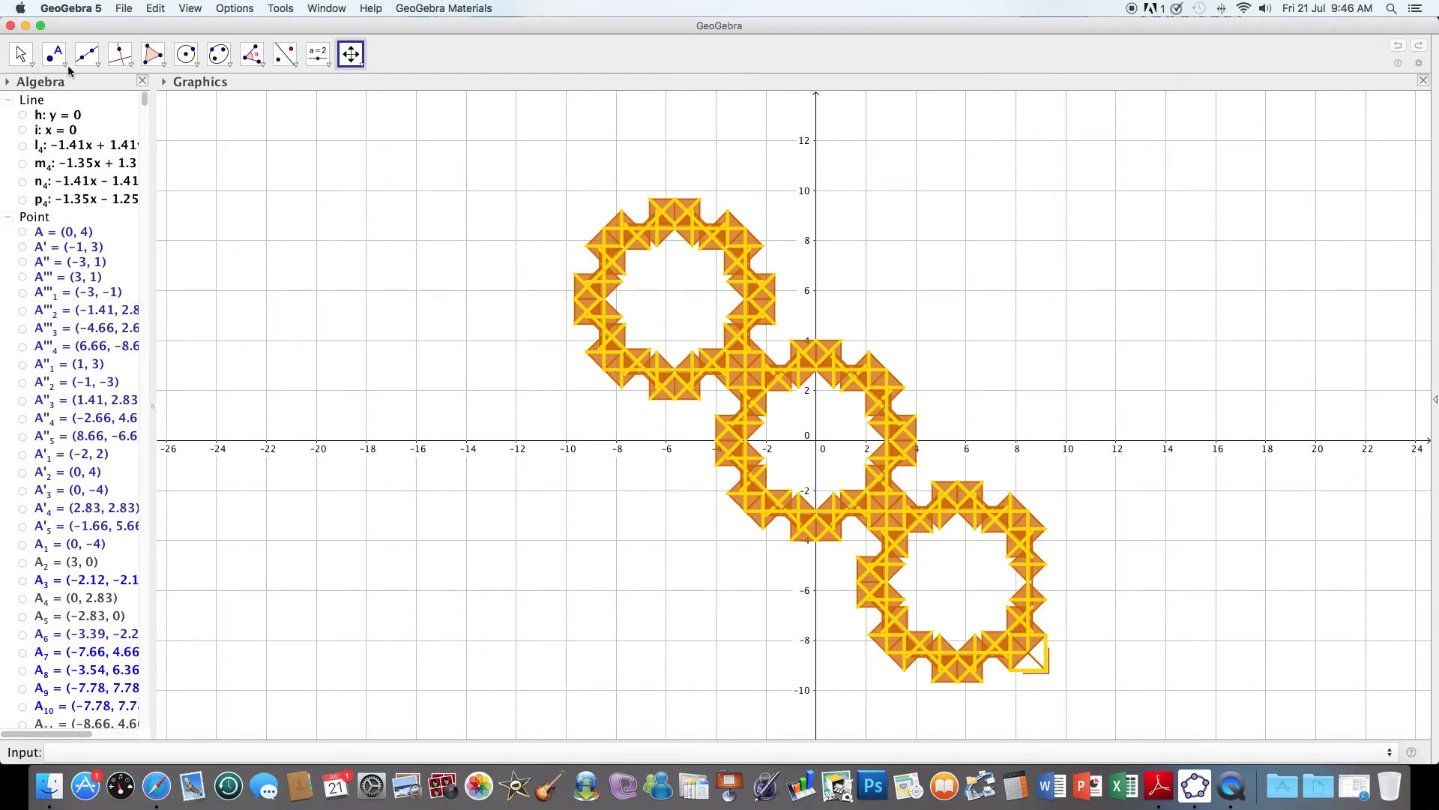
# Place a new point at the origin, in the centre of the middle ring.
pyautogui.click(50, 56)
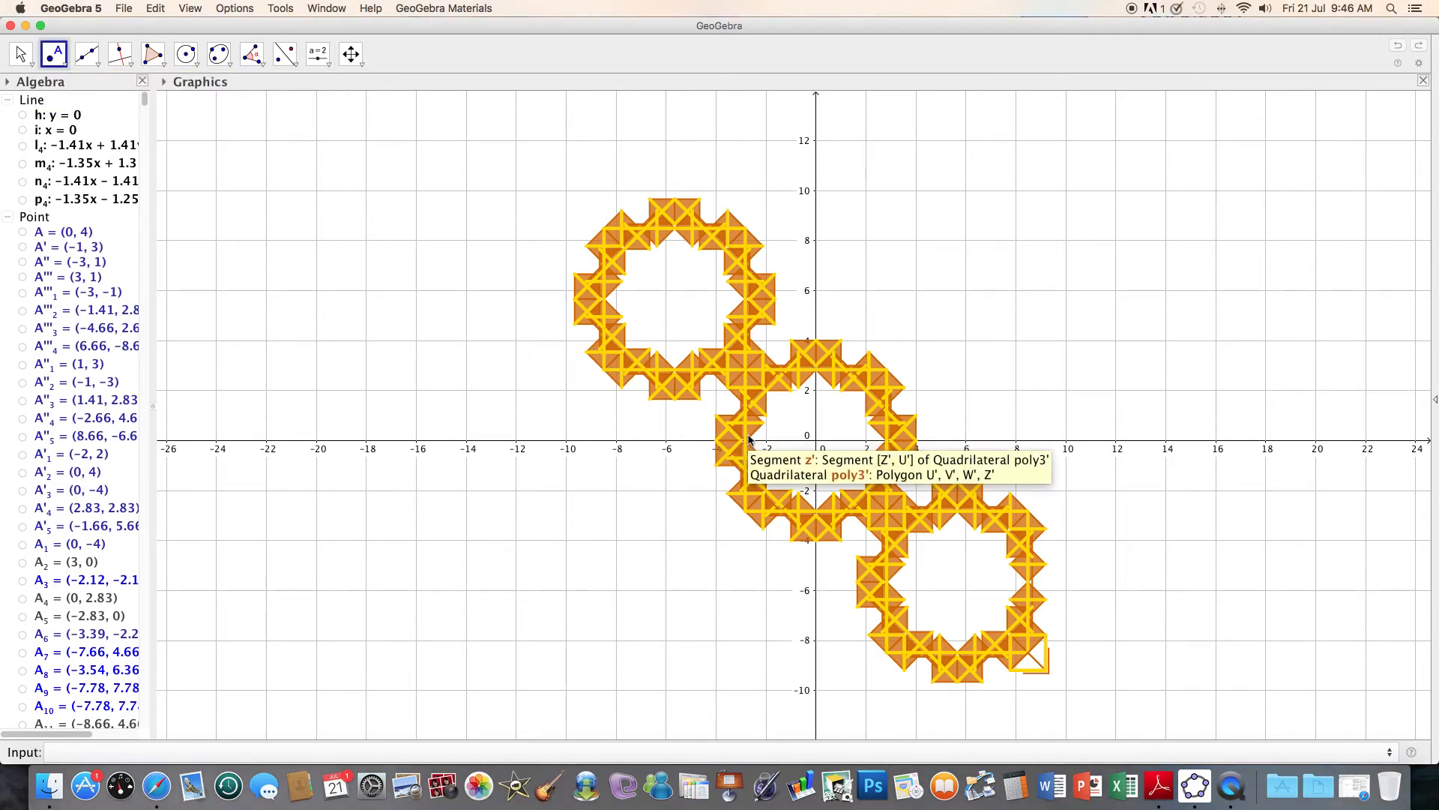
pyautogui.click(817, 441)
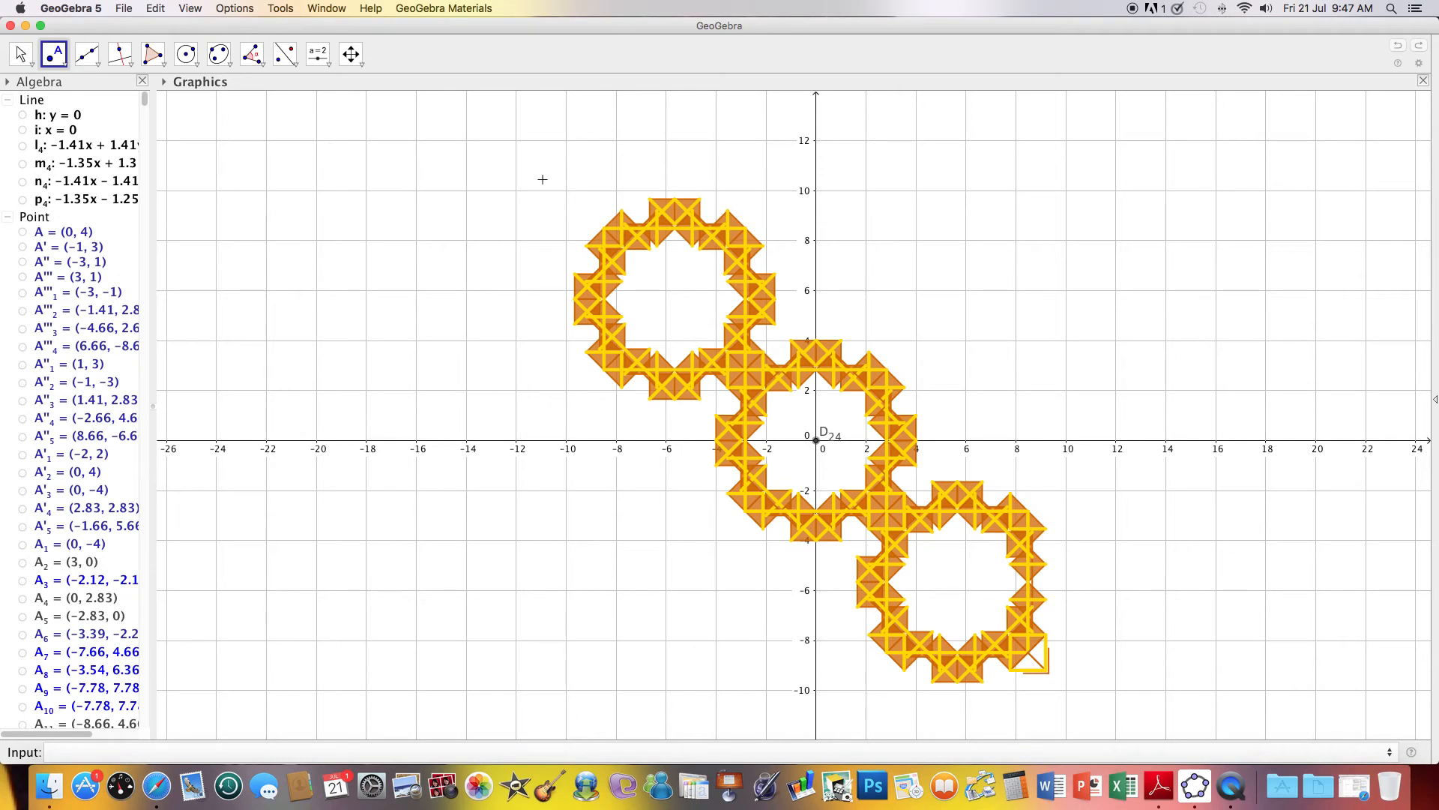
# Try rotating the upper-left ring 180° counterclockwise about the centre point D₂₄, and undo that rotation.
pyautogui.click(20, 54)
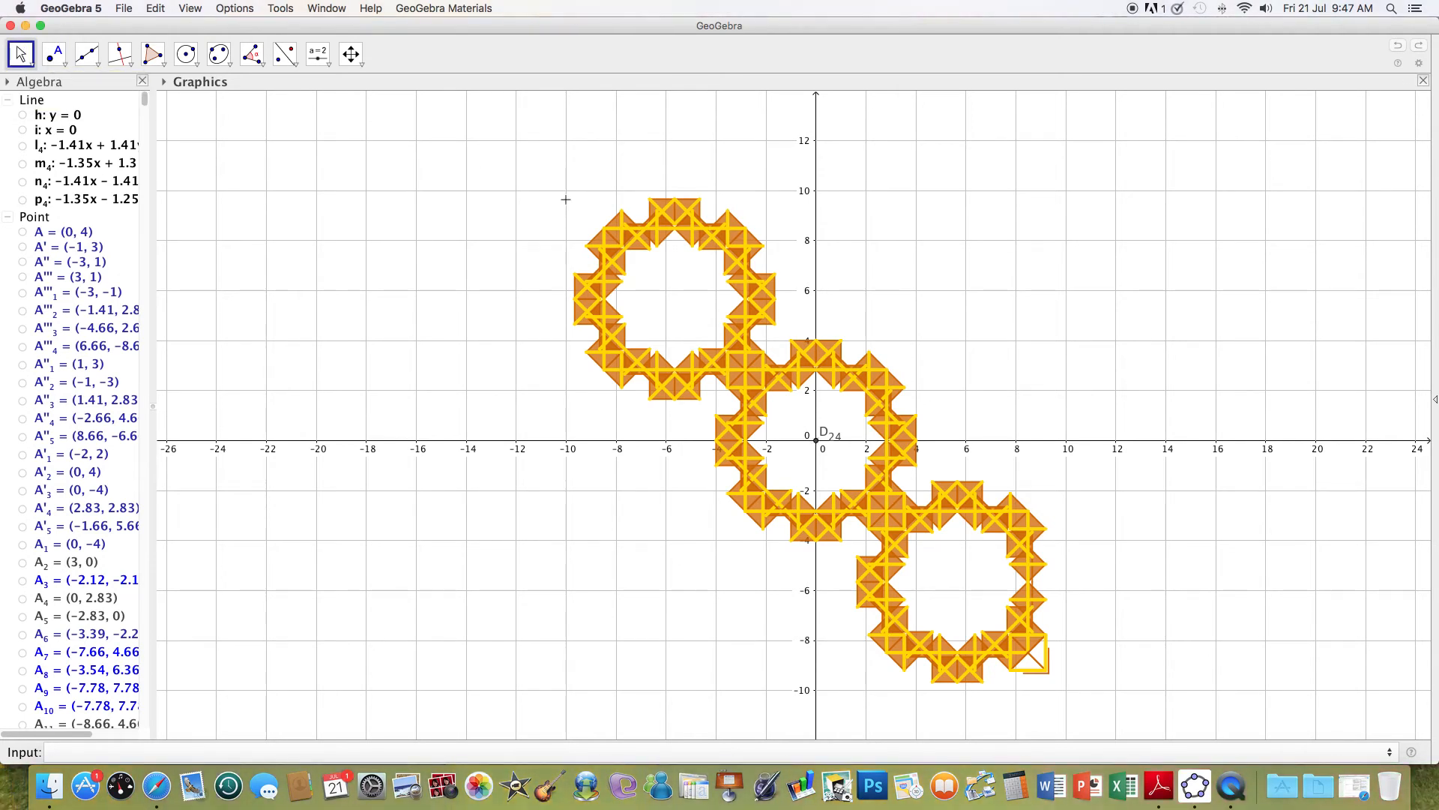
pyautogui.moveTo(567, 220)
pyautogui.mouseDown()
pyautogui.moveTo(577, 337)
pyautogui.moveTo(664, 409)
pyautogui.moveTo(778, 405)
pyautogui.mouseUp()
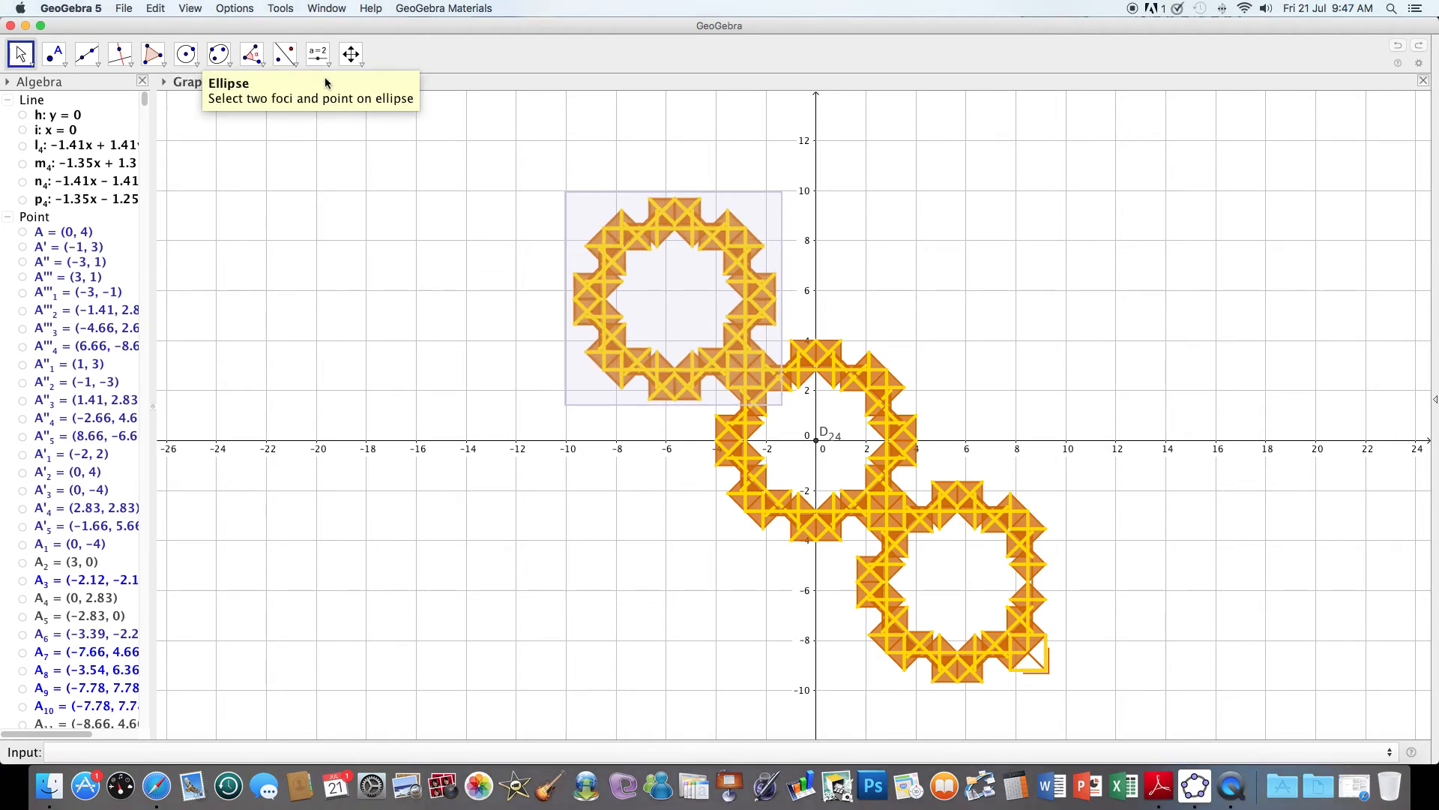
pyautogui.click(296, 67)
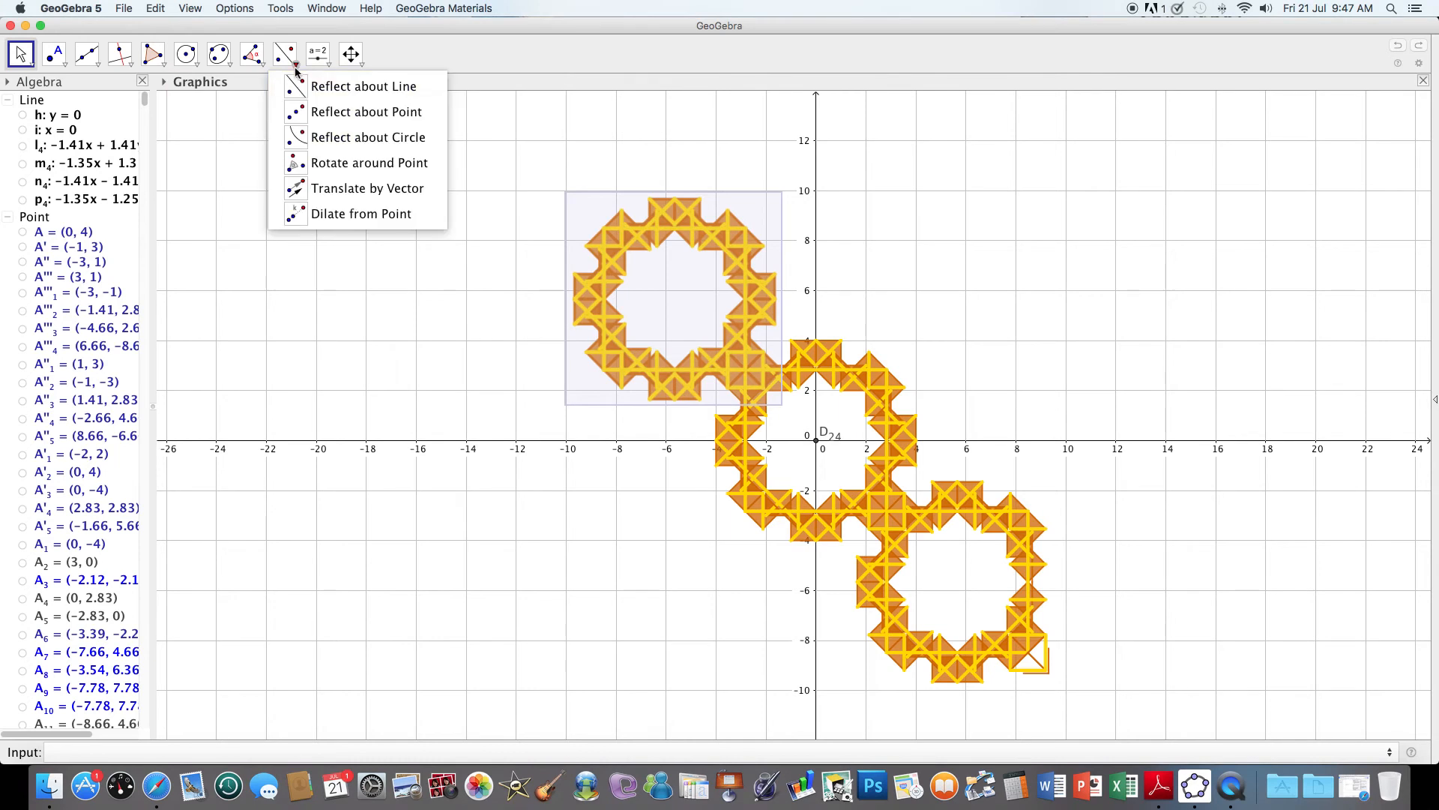
pyautogui.click(345, 164)
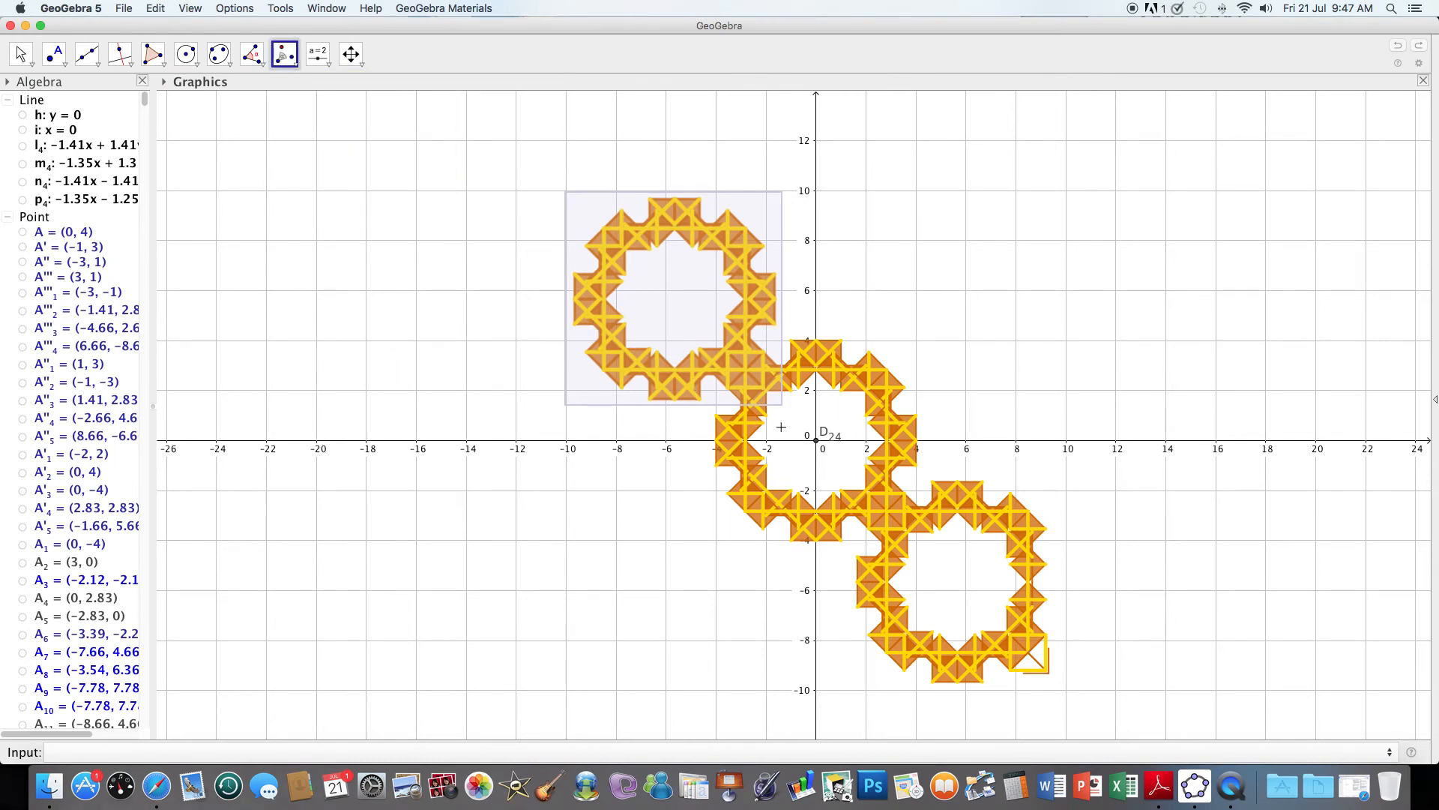
pyautogui.click(817, 442)
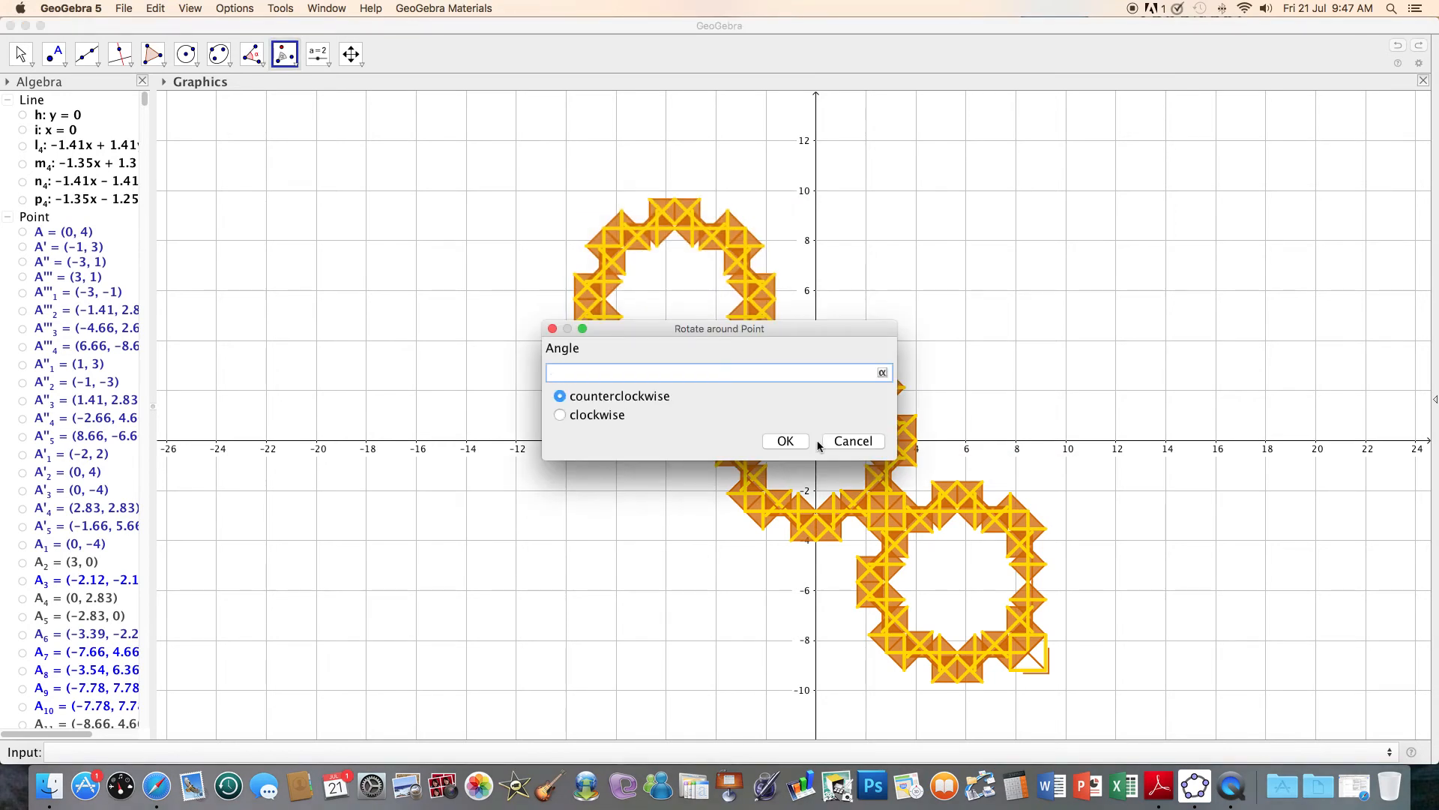
pyautogui.write('1°')
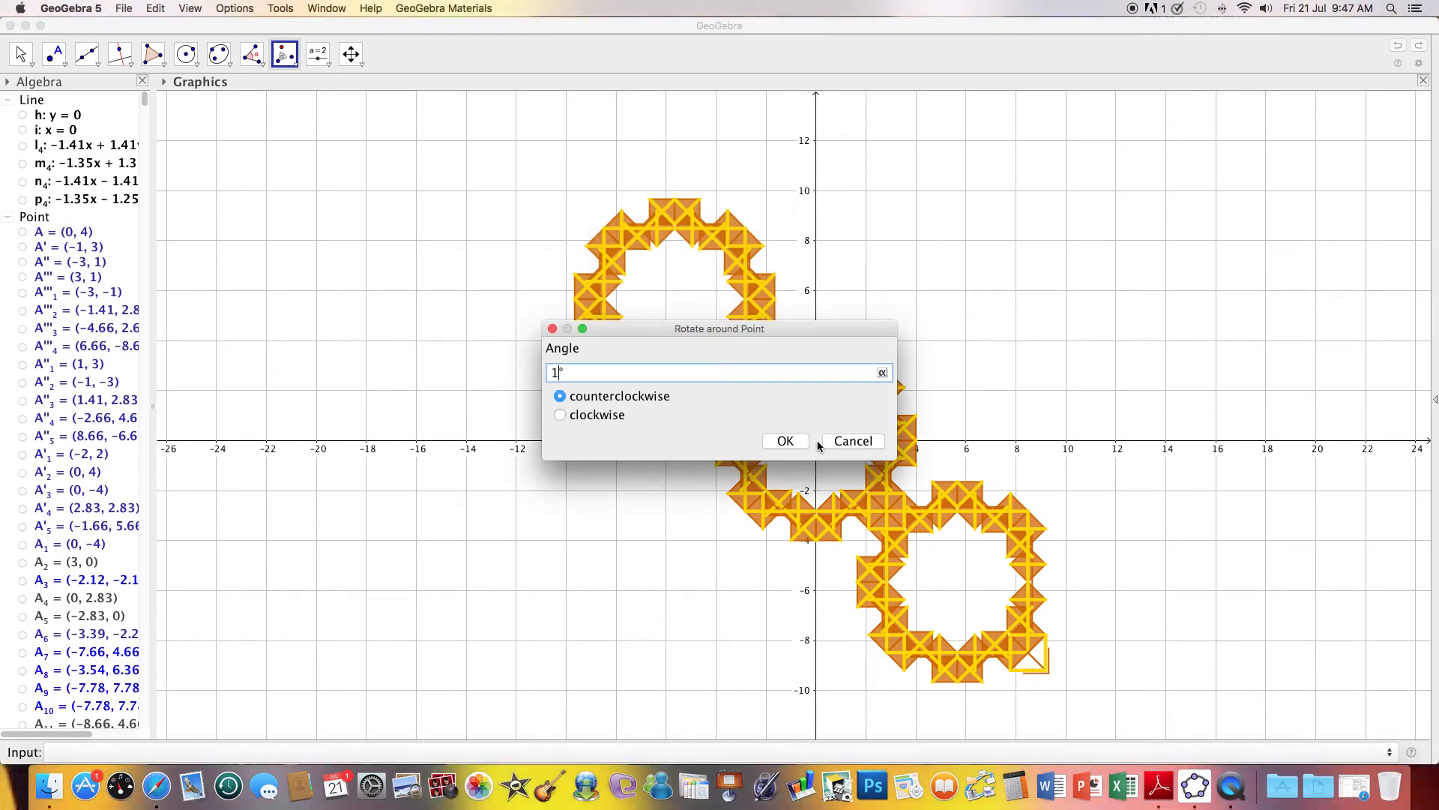
pyautogui.write('80')
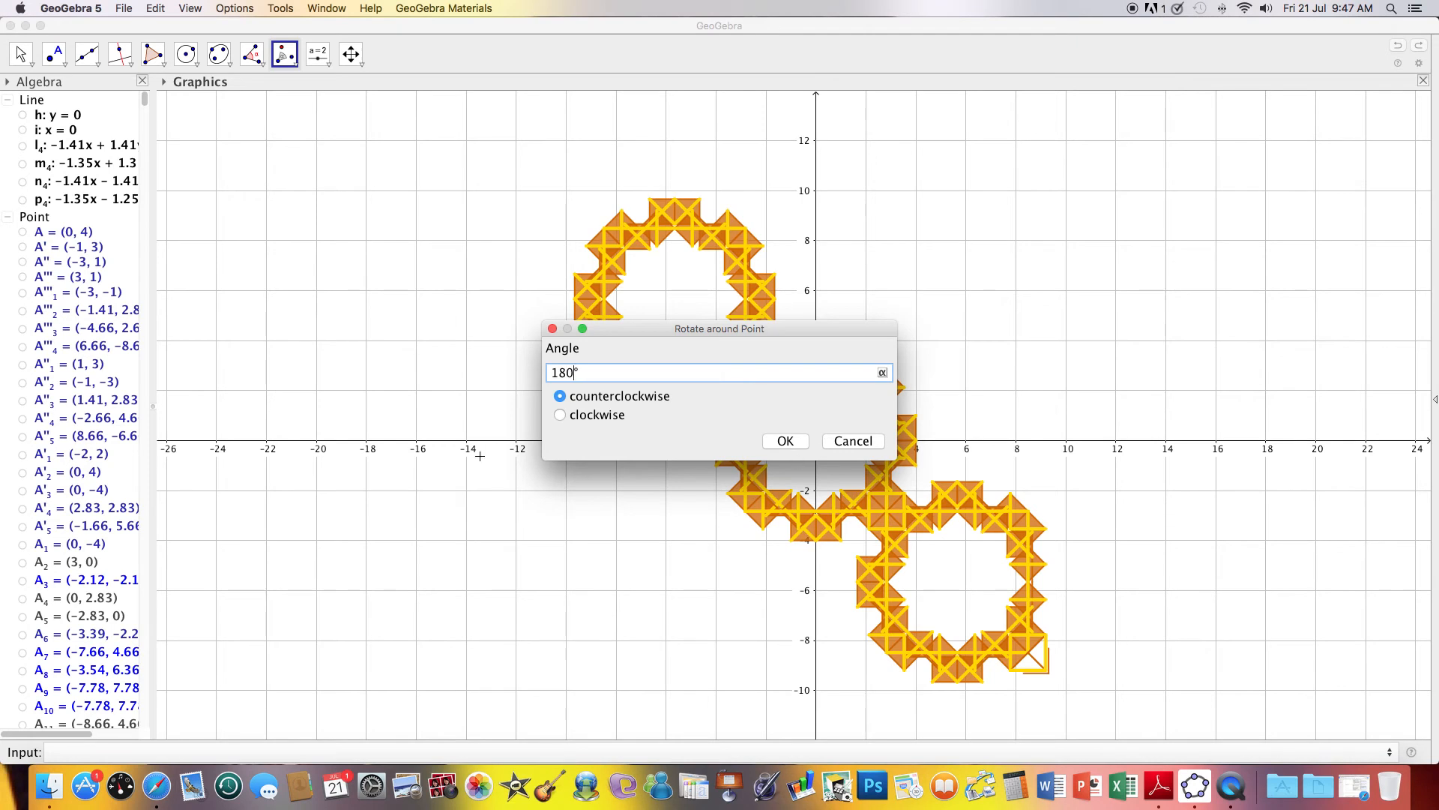
pyautogui.click(560, 415)
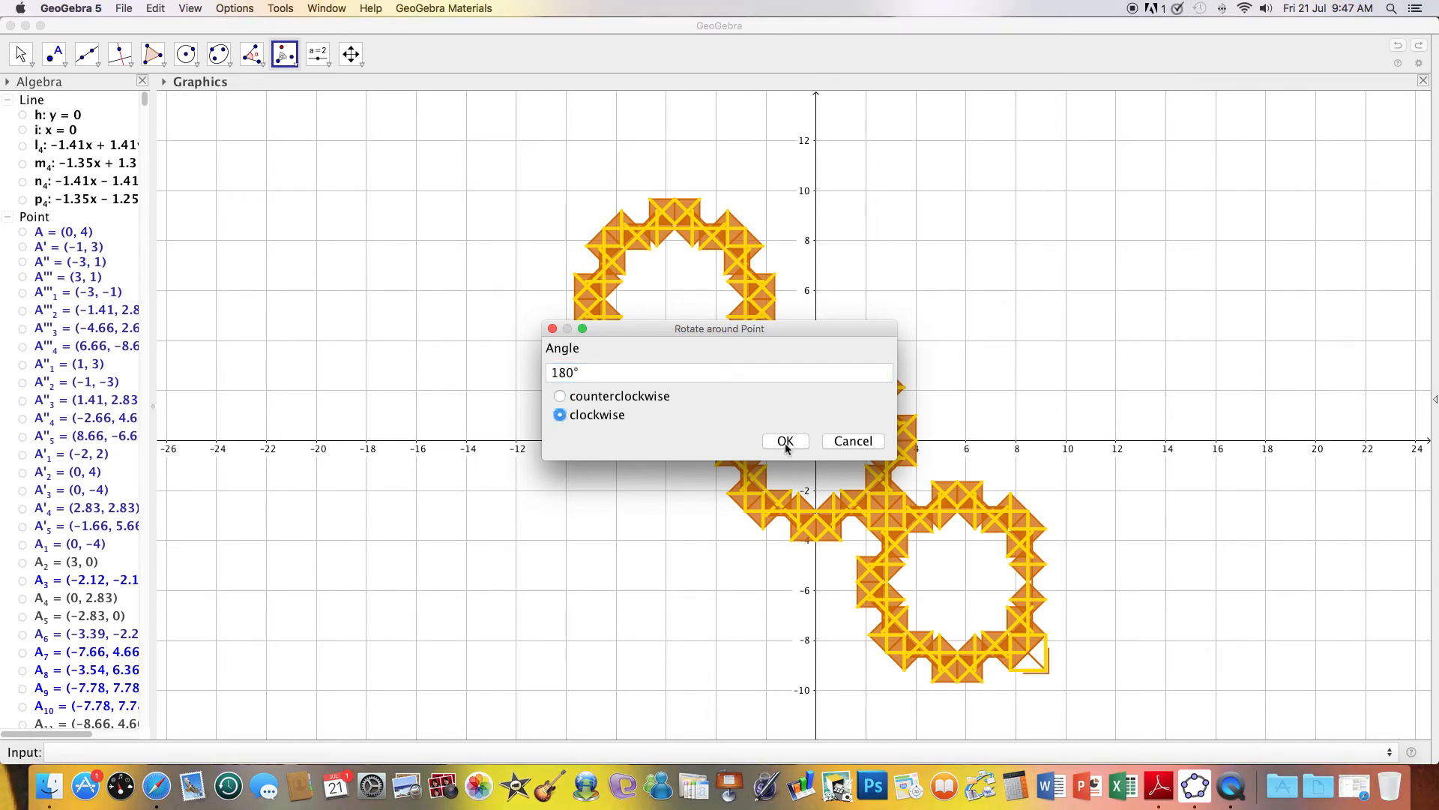
pyautogui.click(560, 396)
pyautogui.click(785, 443)
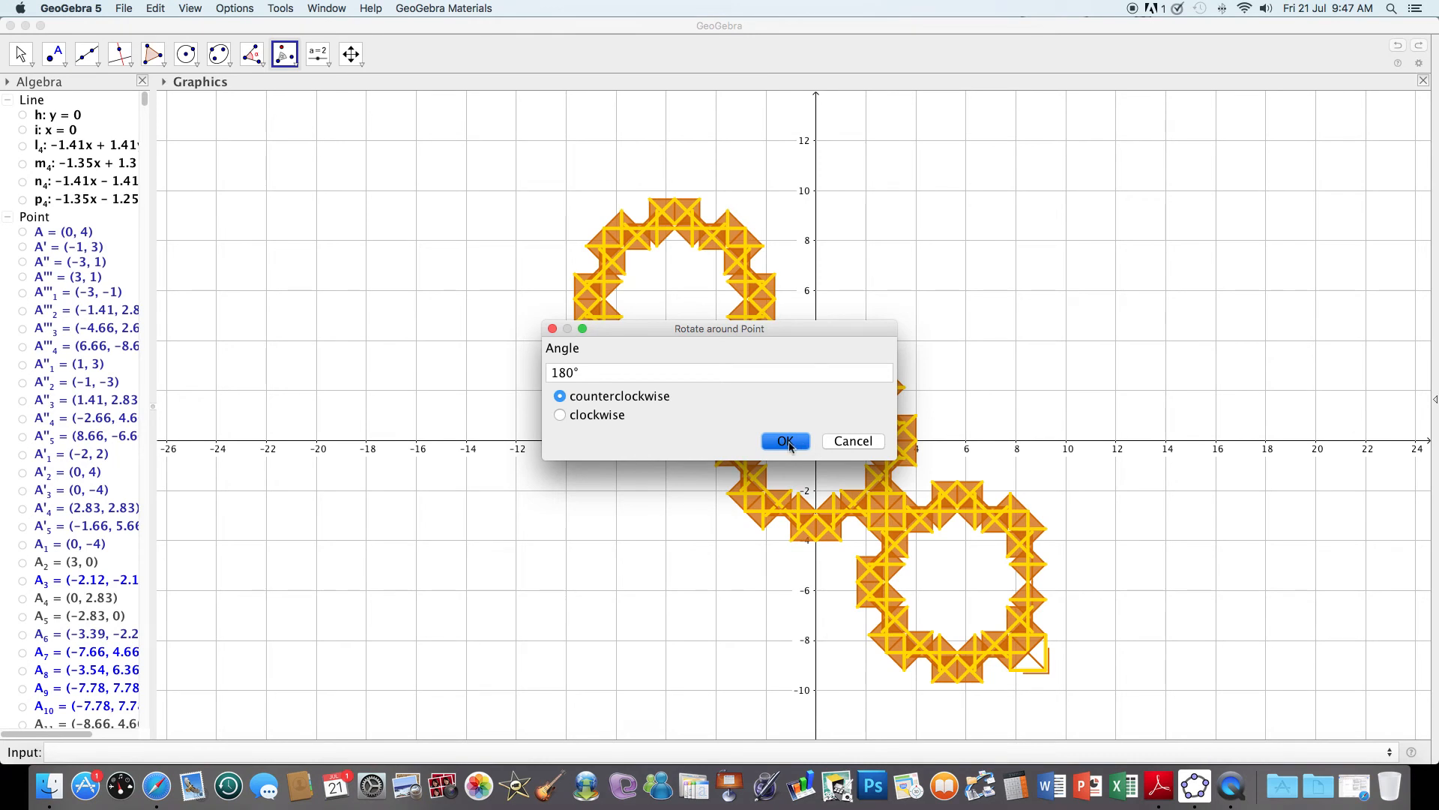
pyautogui.click(789, 442)
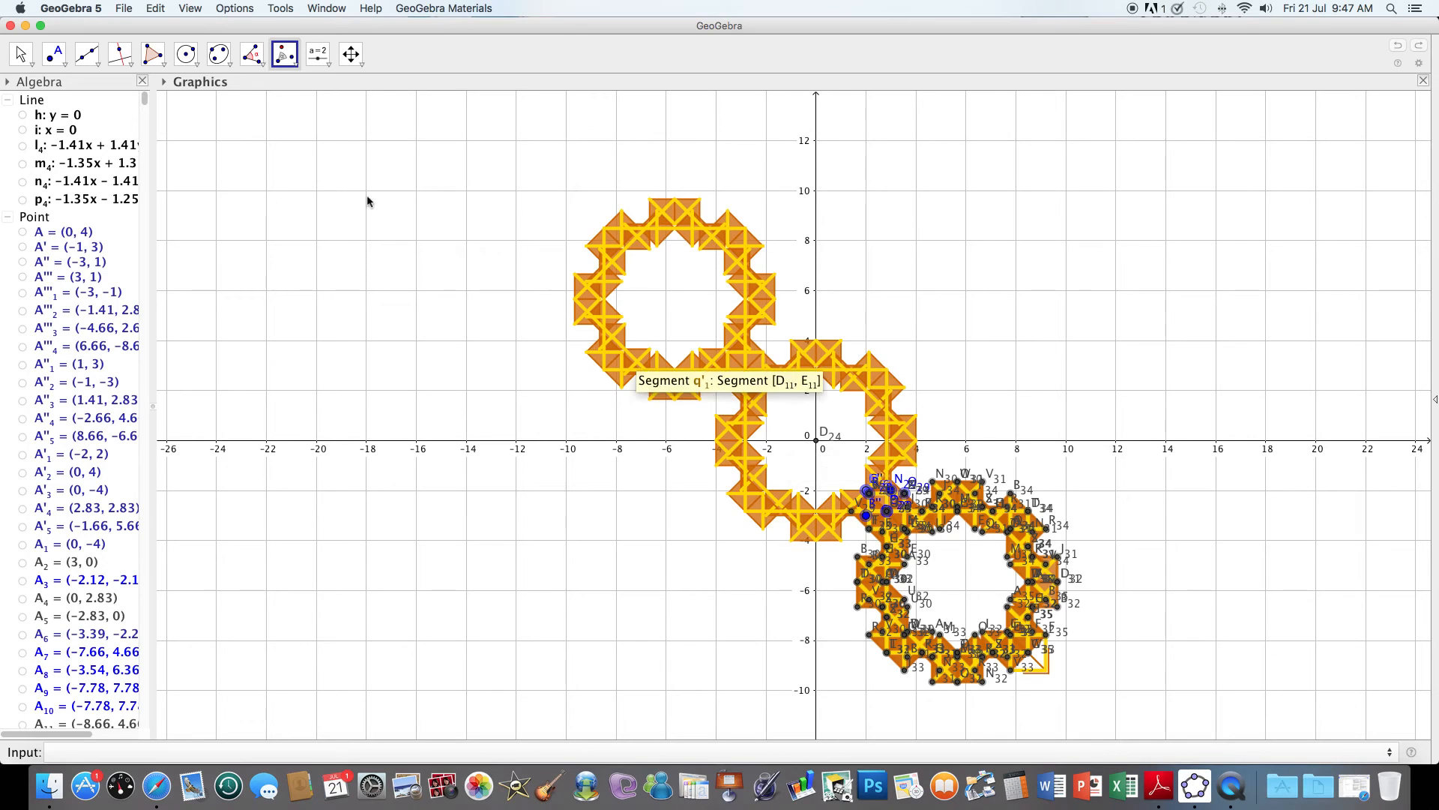
pyautogui.click(155, 9)
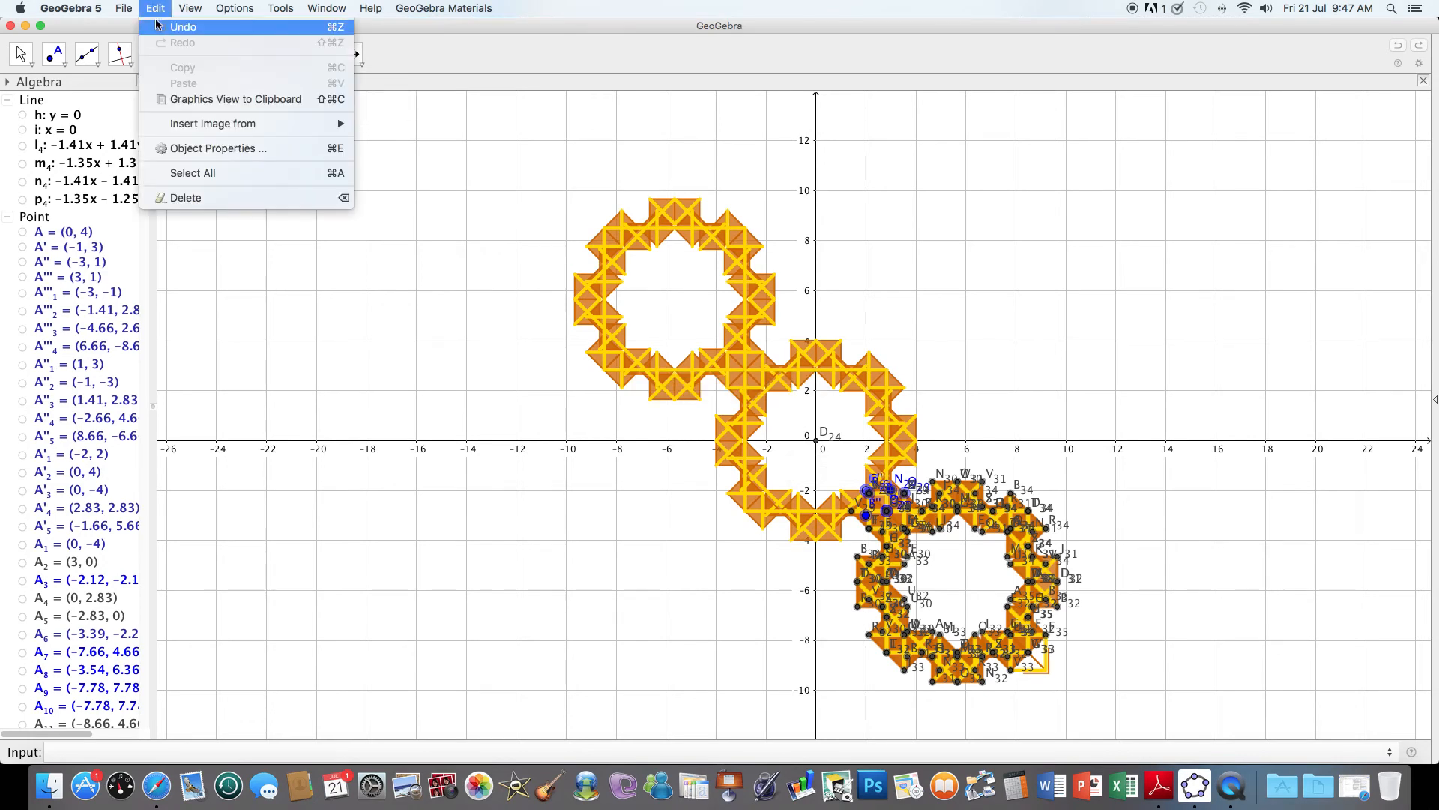
pyautogui.click(161, 28)
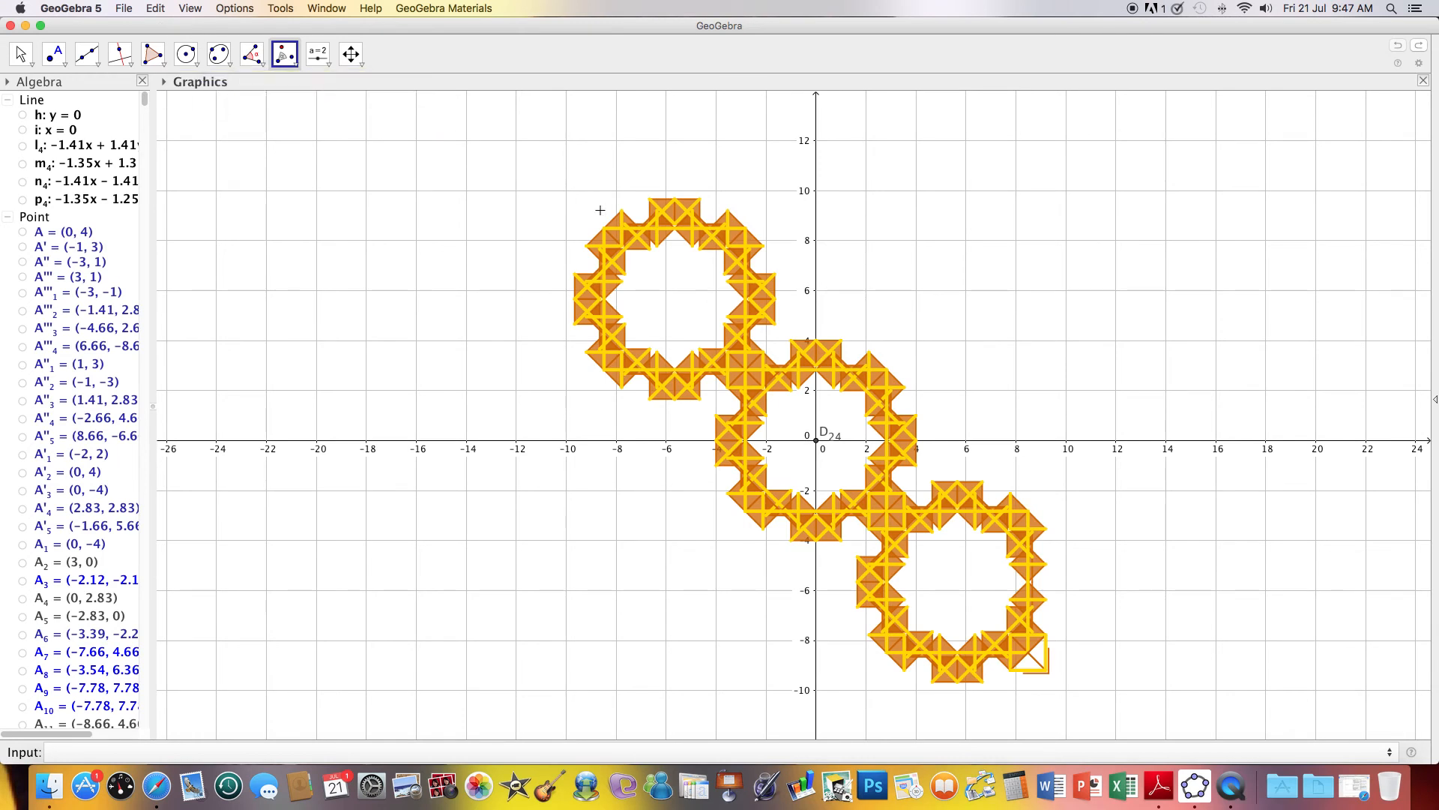
# Rotate a copy of the upper-left ring 90° counterclockwise about the centre point D₂₄.
pyautogui.moveTo(566, 192); pyautogui.dragTo(780, 399)
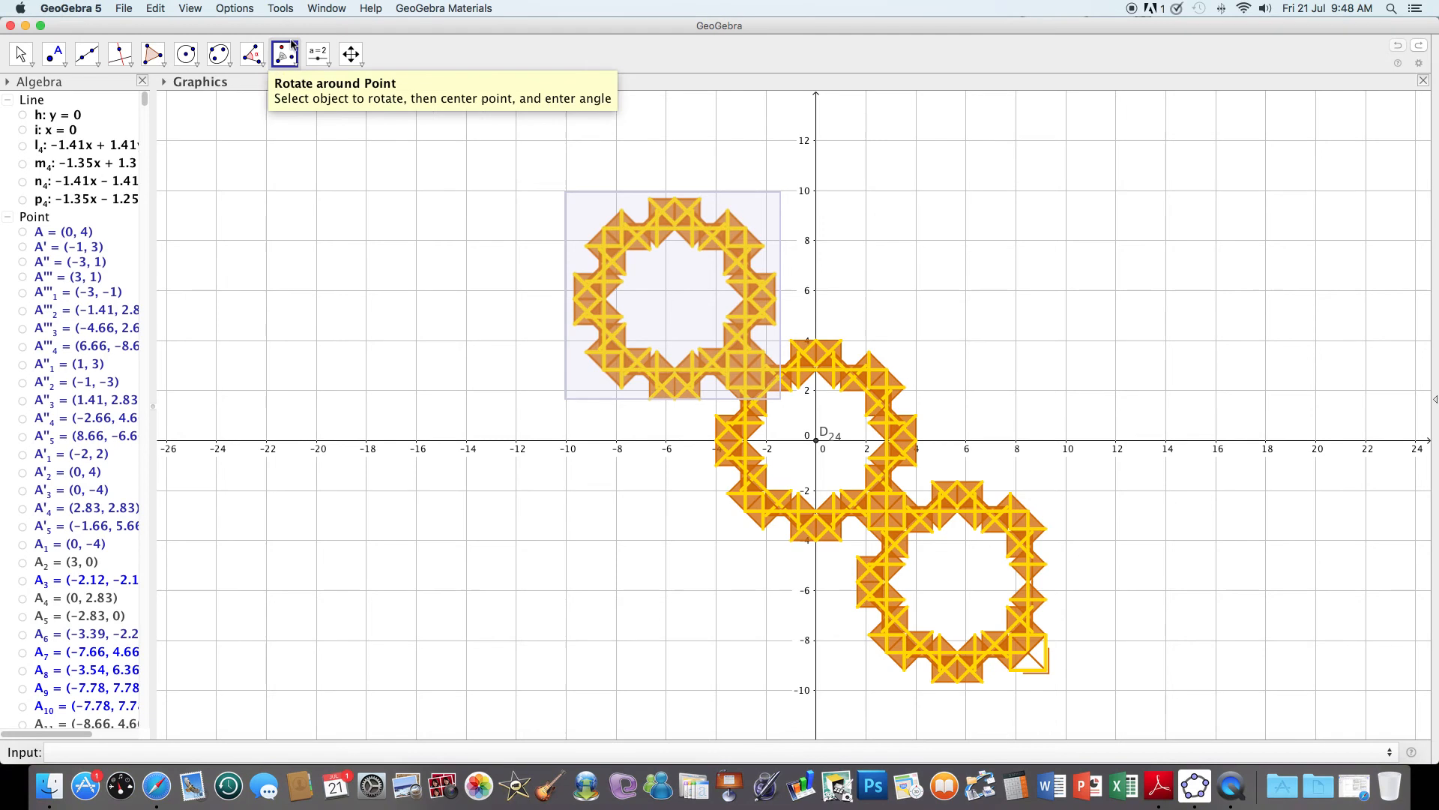
pyautogui.click(817, 441)
pyautogui.press('BackSpace')
pyautogui.press('BackSpace')
pyautogui.press('BackSpace')
pyautogui.press('BackSpace')
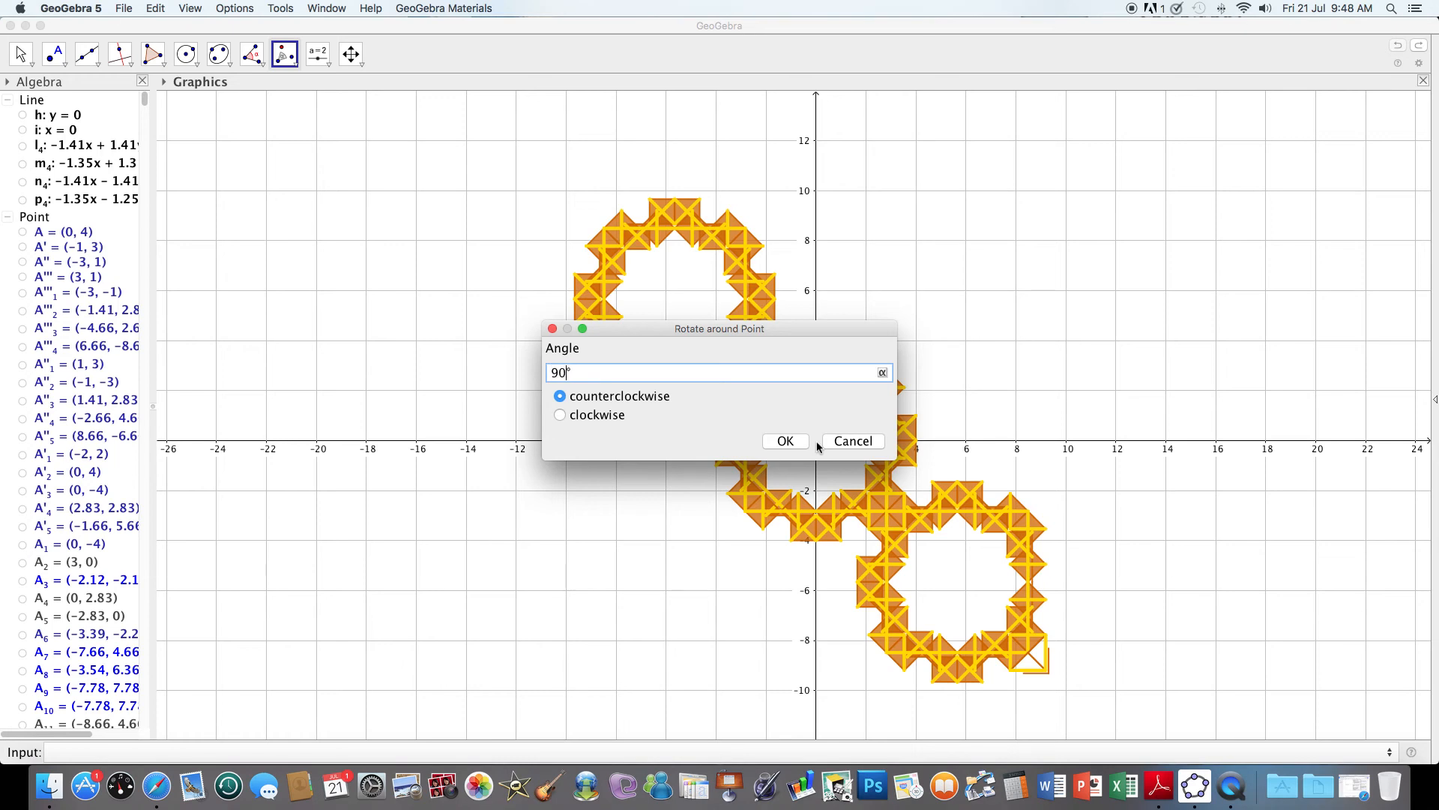
pyautogui.click(780, 442)
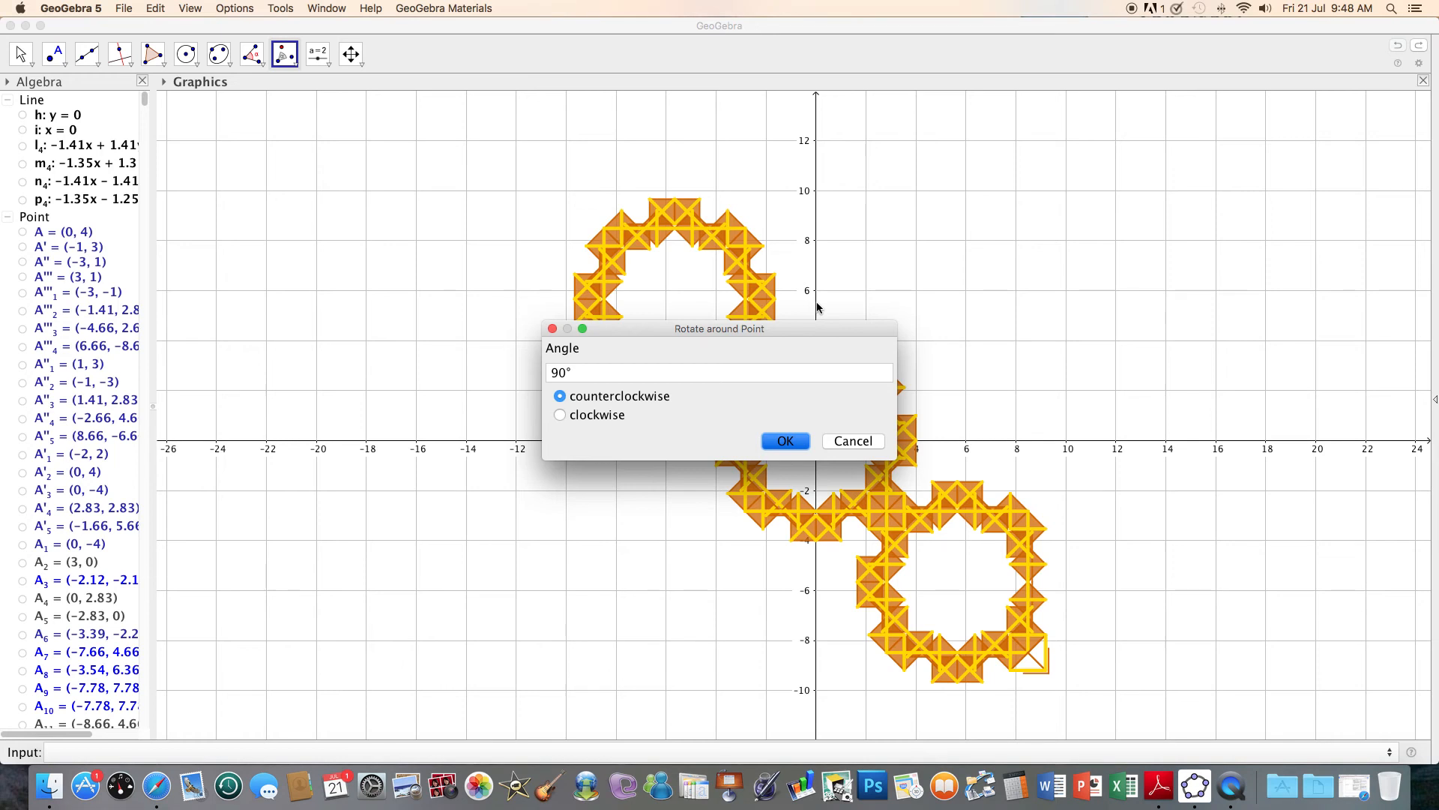
pyautogui.press('Return')
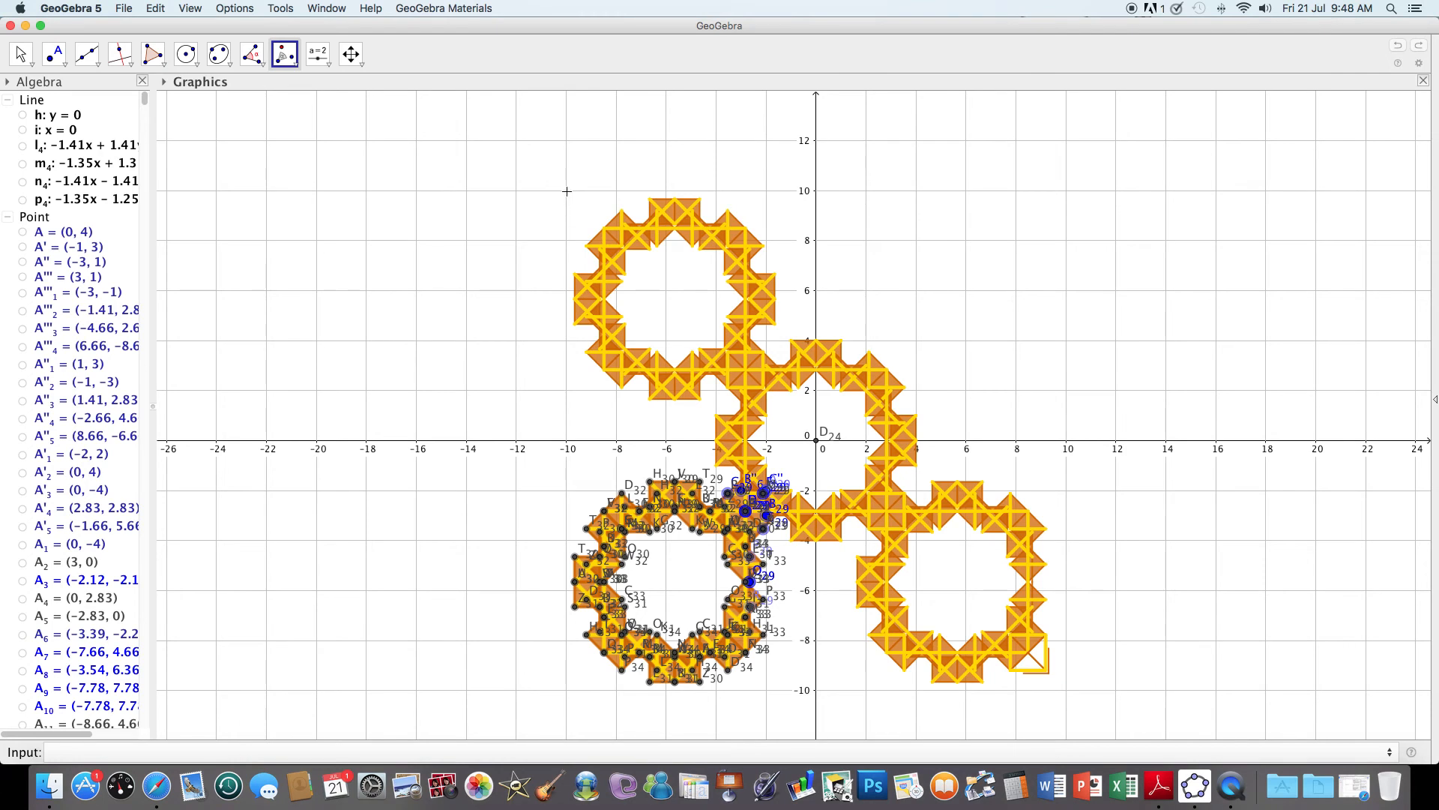
# Rotate a copy of the upper-left ring 90° clockwise about the centre point D₂₄.
pyautogui.moveTo(567, 191); pyautogui.dragTo(766, 395)
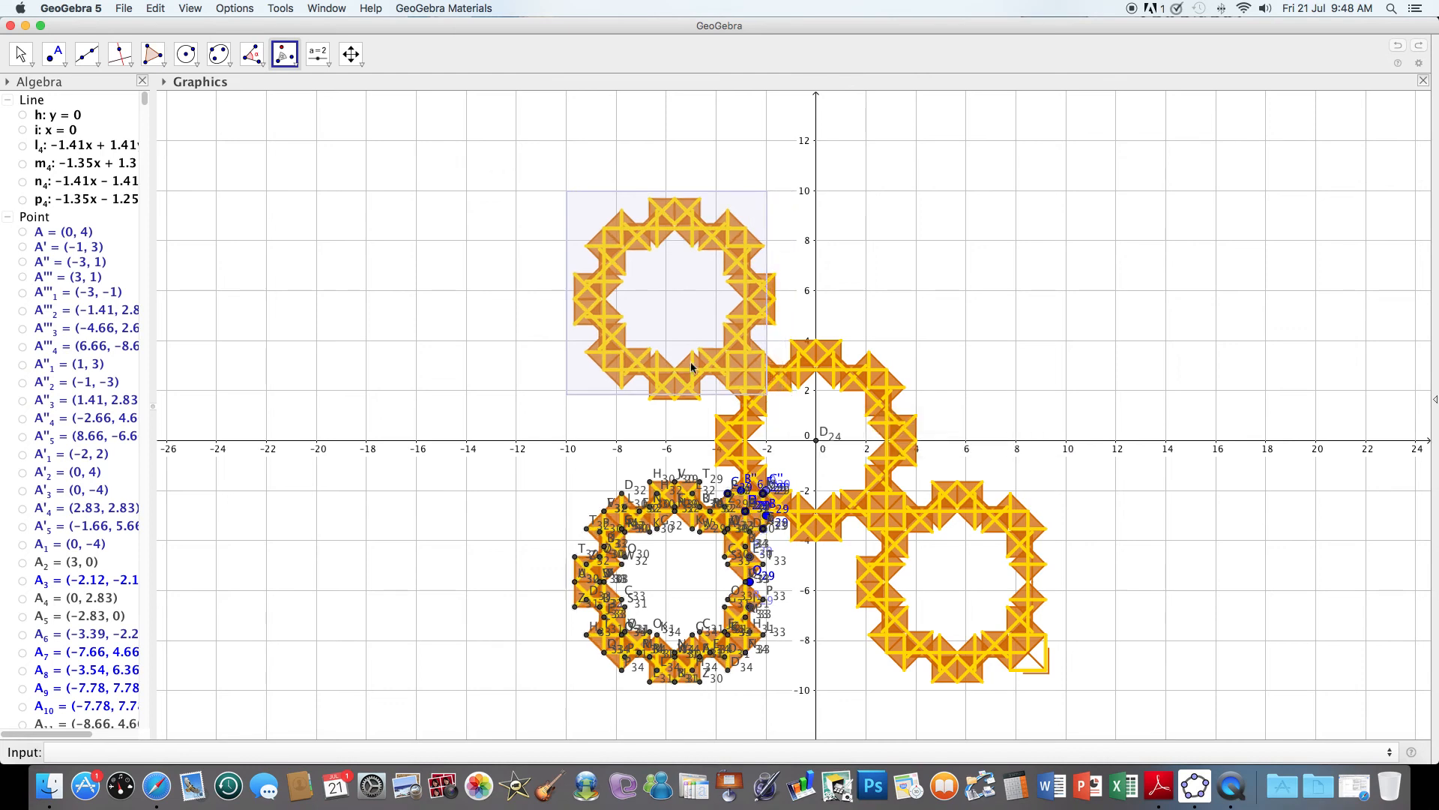
pyautogui.click(283, 54)
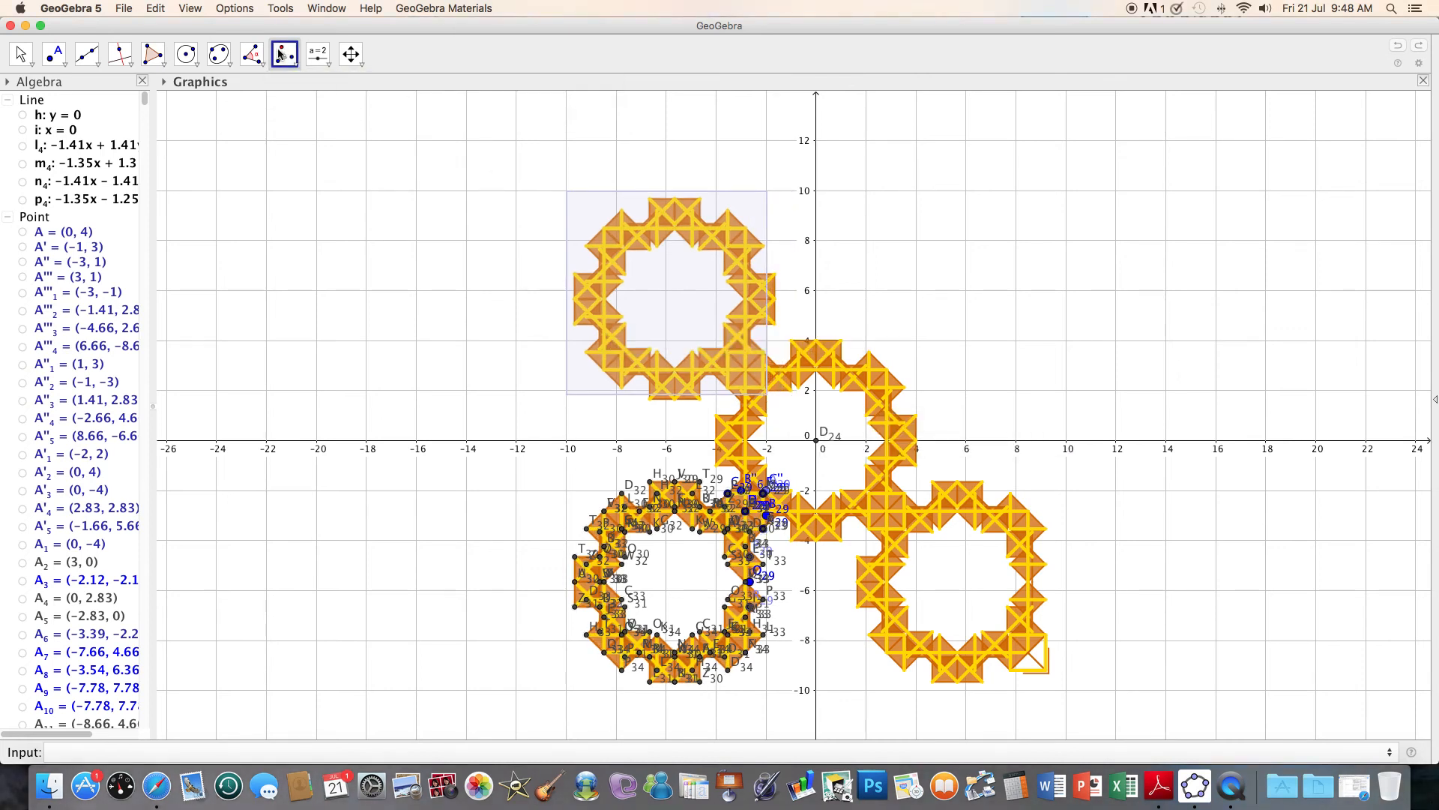
pyautogui.click(816, 441)
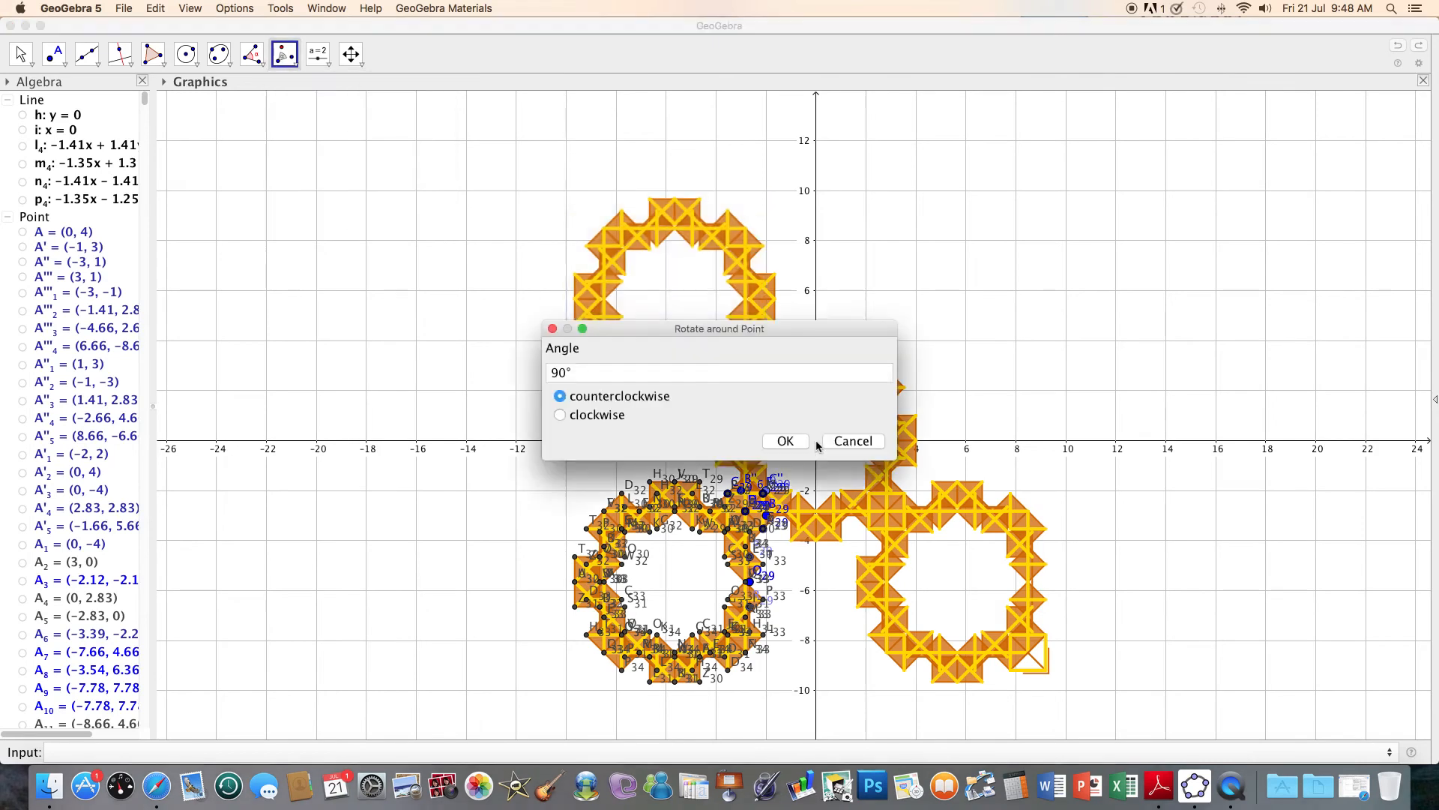
pyautogui.click(561, 416)
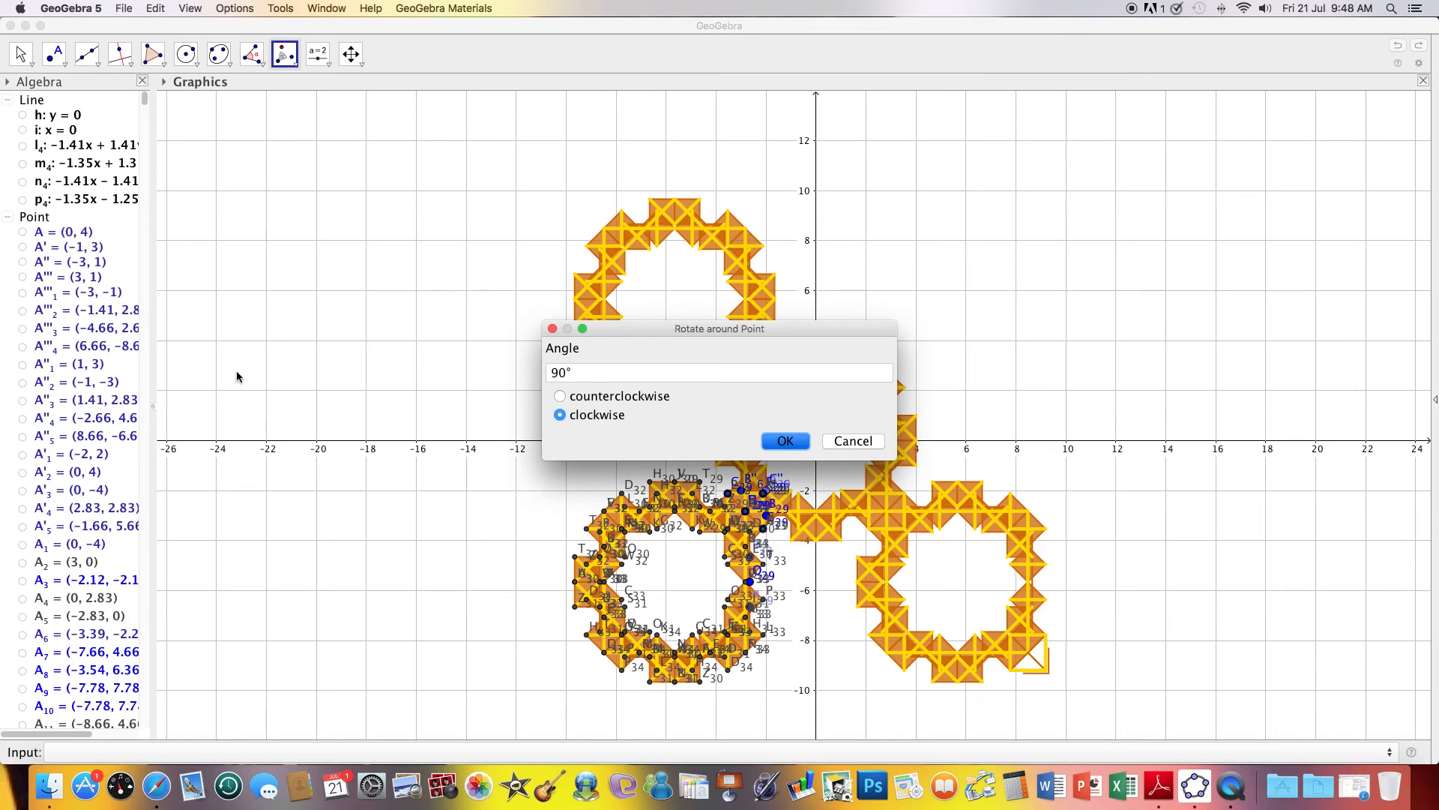
pyautogui.press('Return')
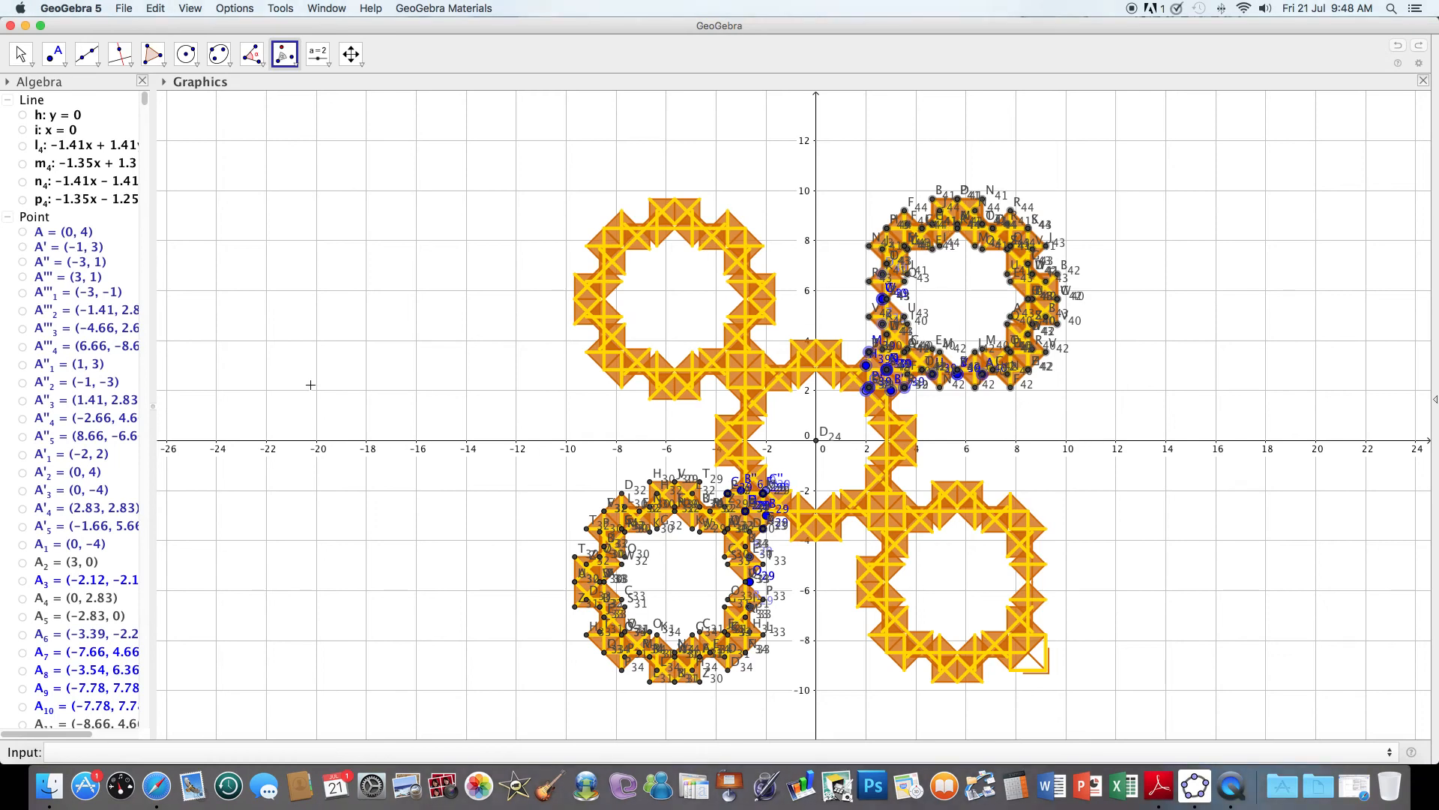
# Examine the five-ring pattern up close and as a whole, ending with all the rings centred in view.
pyautogui.click(352, 56)
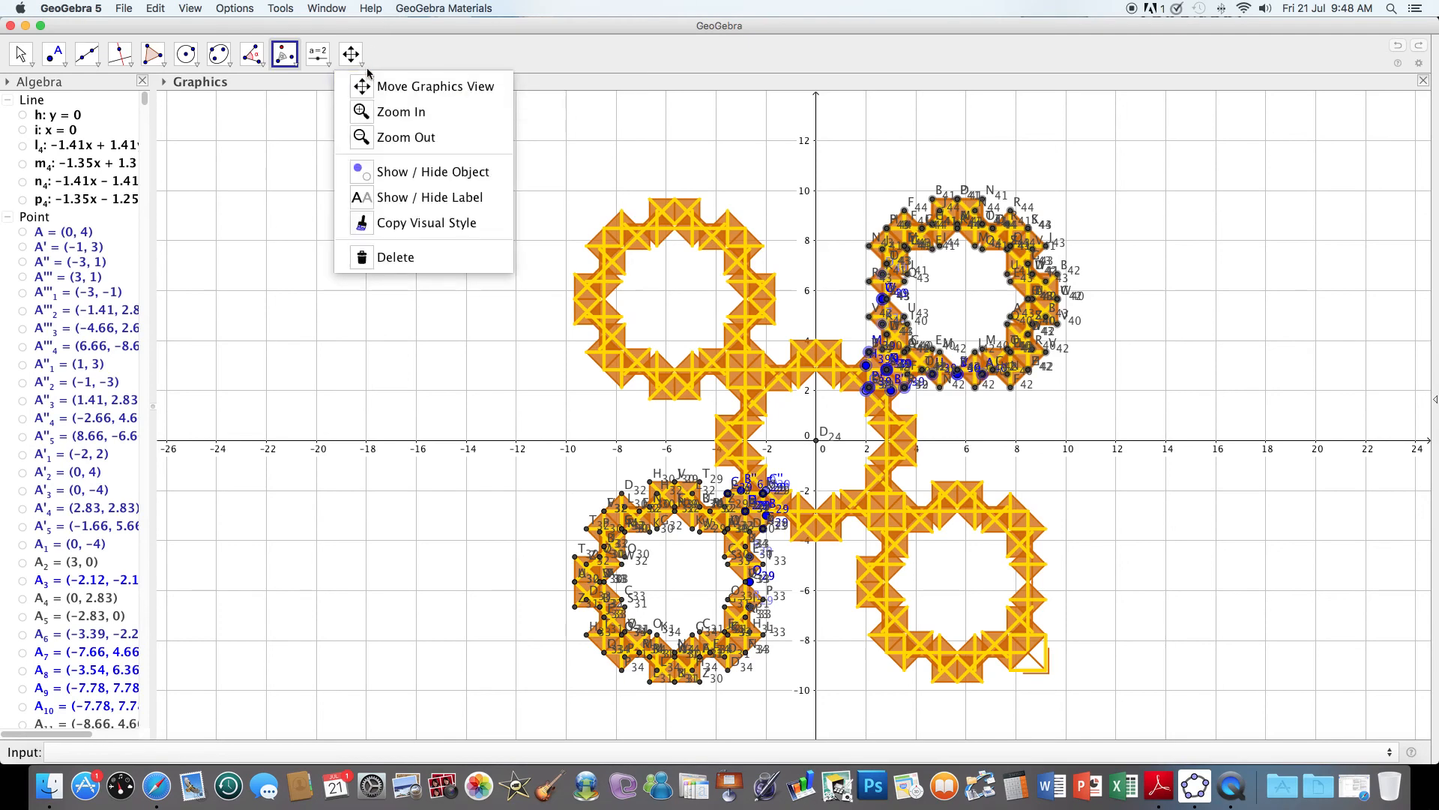
pyautogui.click(391, 112)
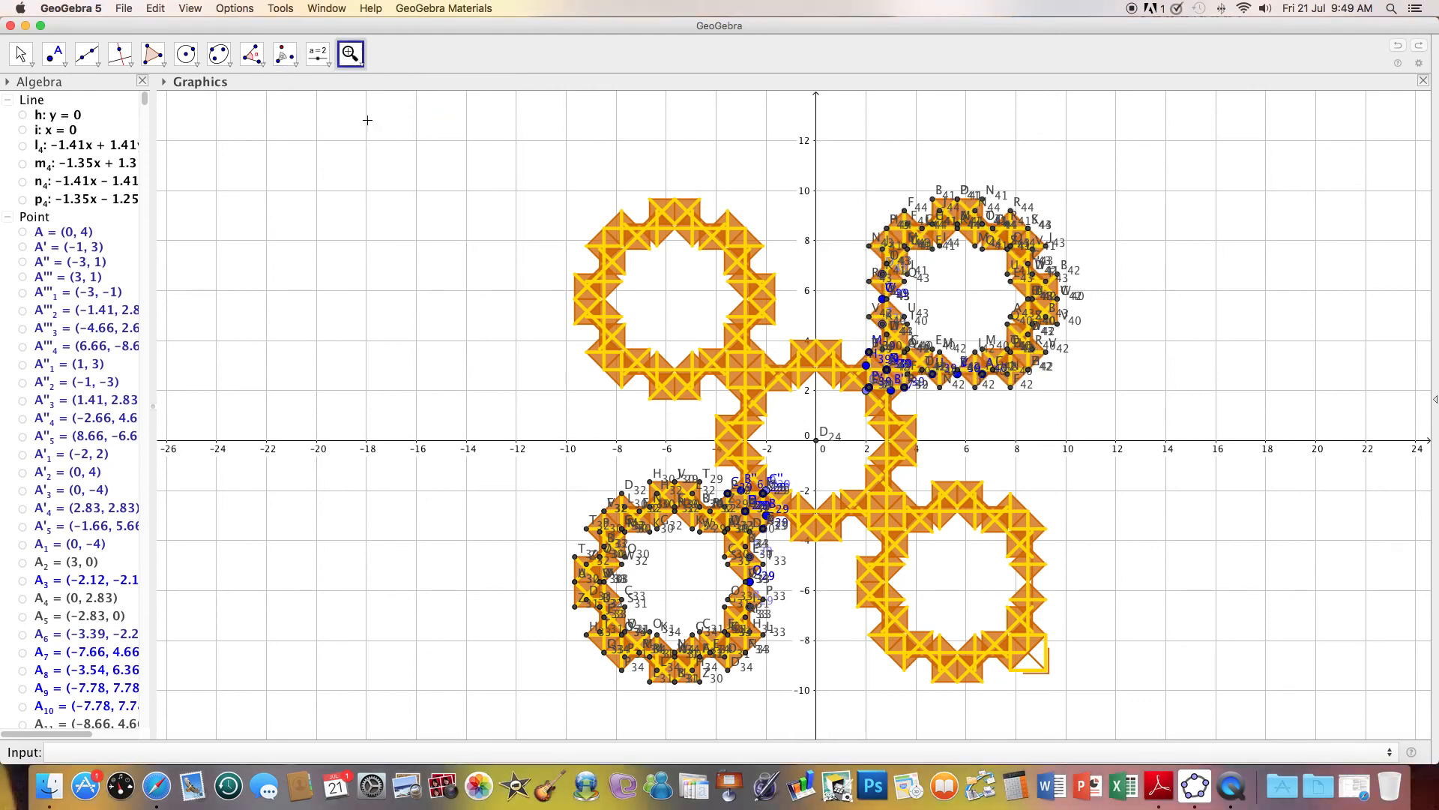
pyautogui.click(308, 138)
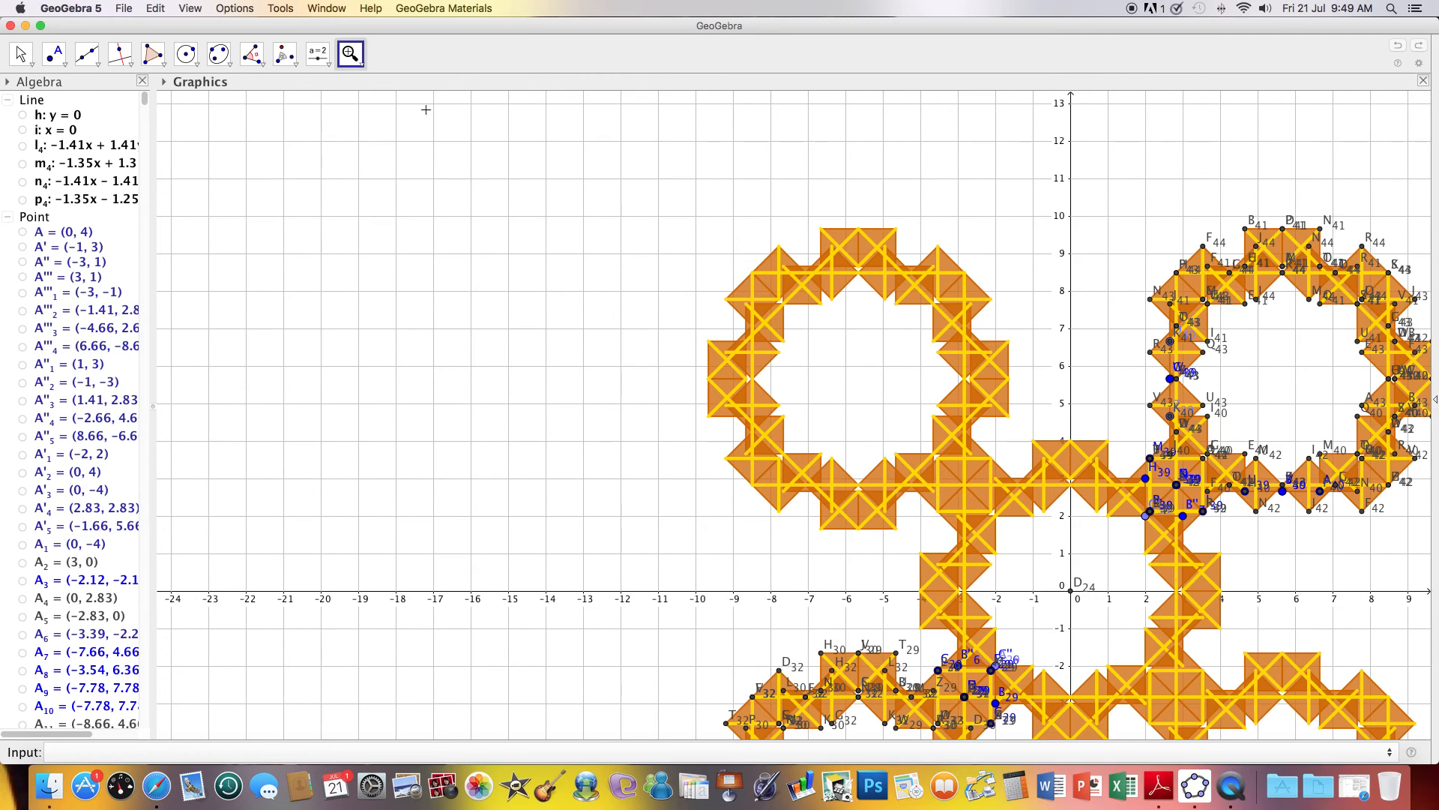
pyautogui.click(351, 54)
pyautogui.click(391, 87)
pyautogui.moveTo(458, 149); pyautogui.dragTo(241, 49)
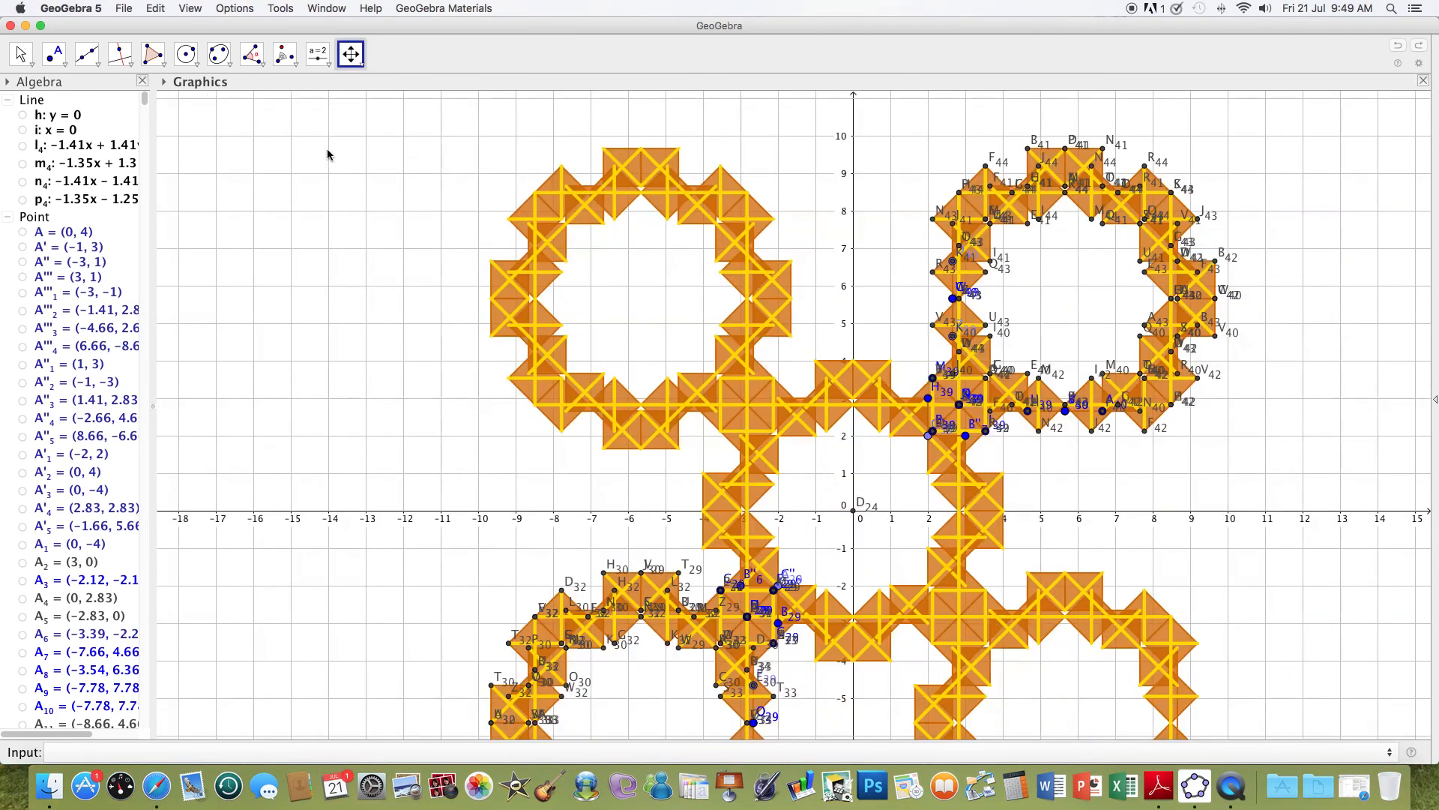
pyautogui.moveTo(355, 179); pyautogui.dragTo(316, 121)
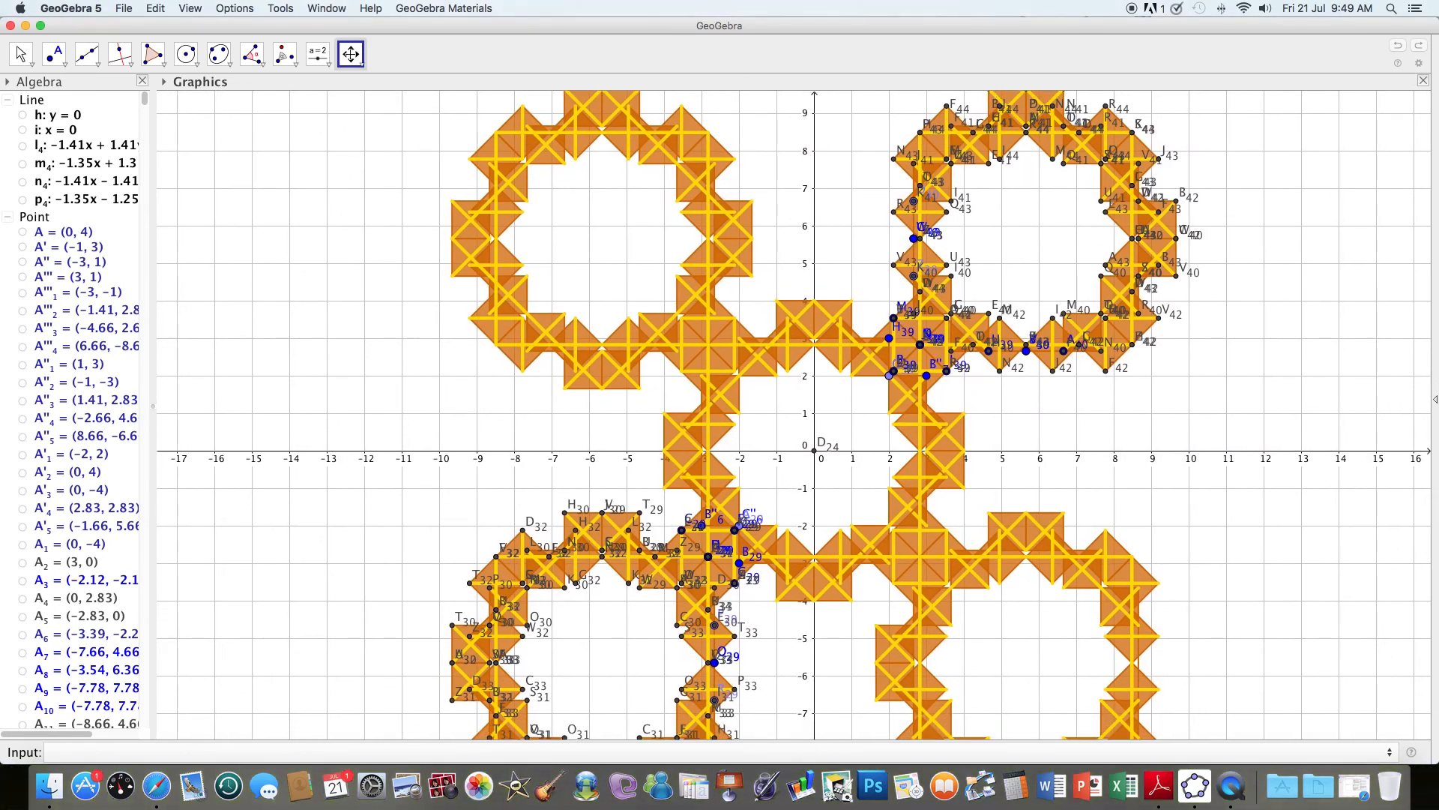
pyautogui.click(352, 55)
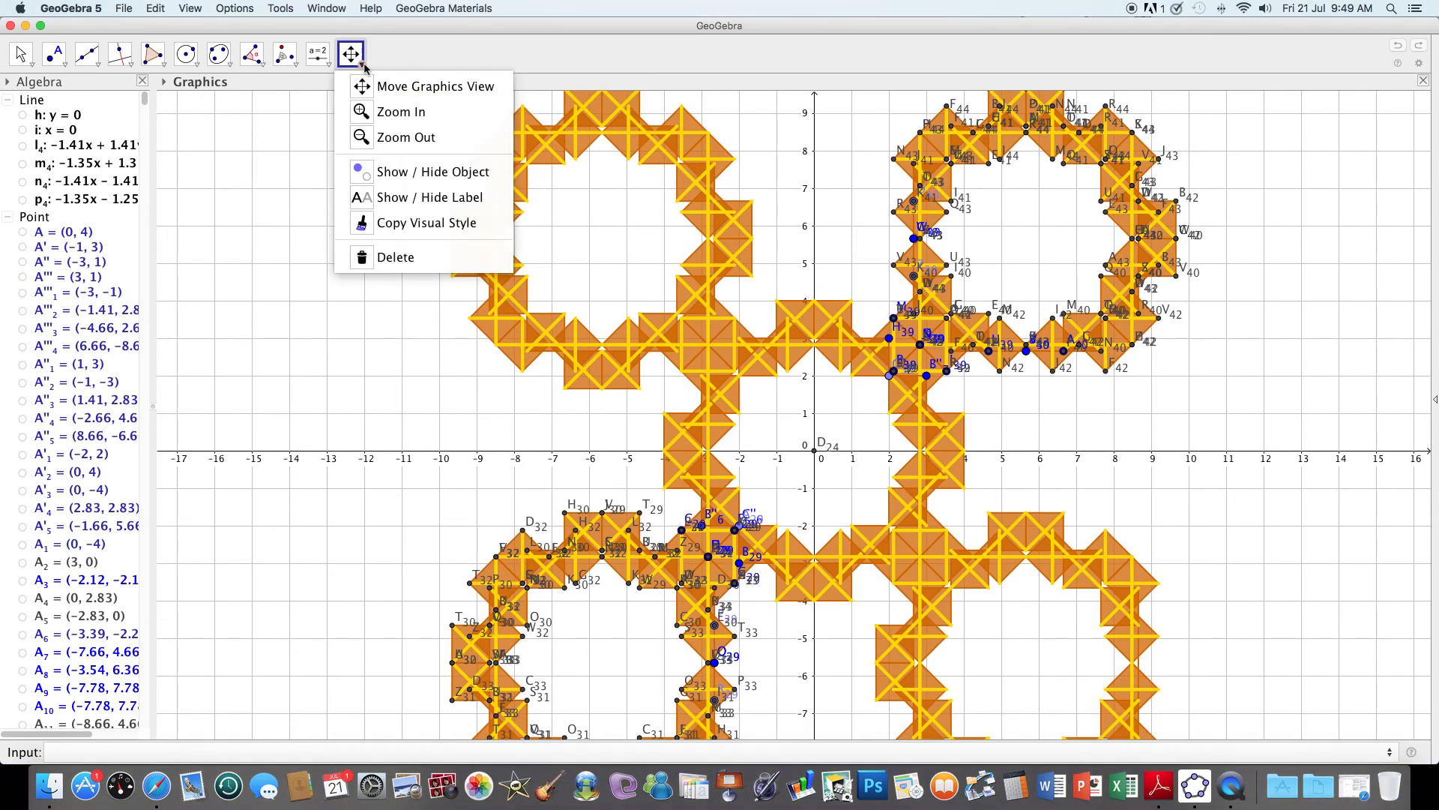
pyautogui.click(382, 138)
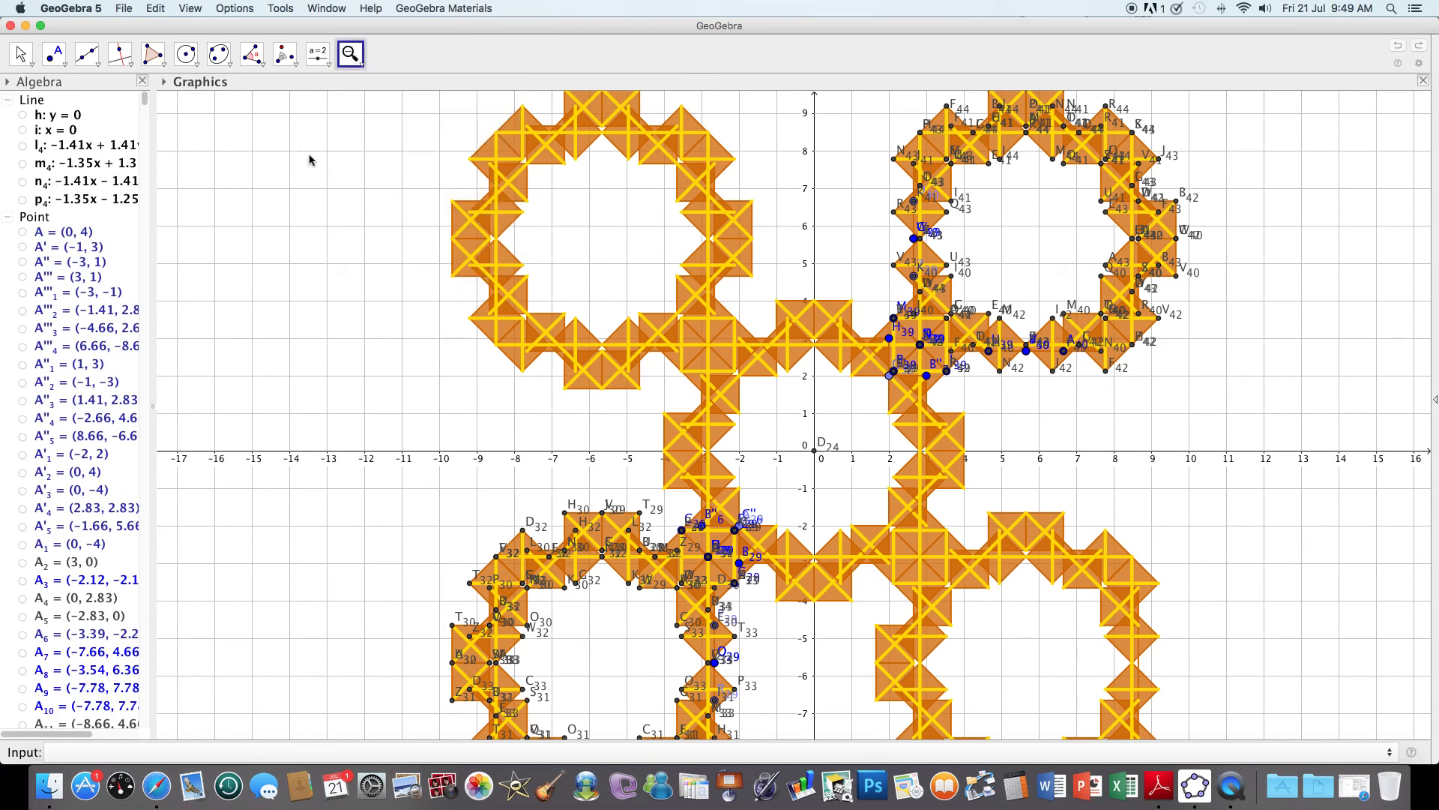
pyautogui.click(308, 147)
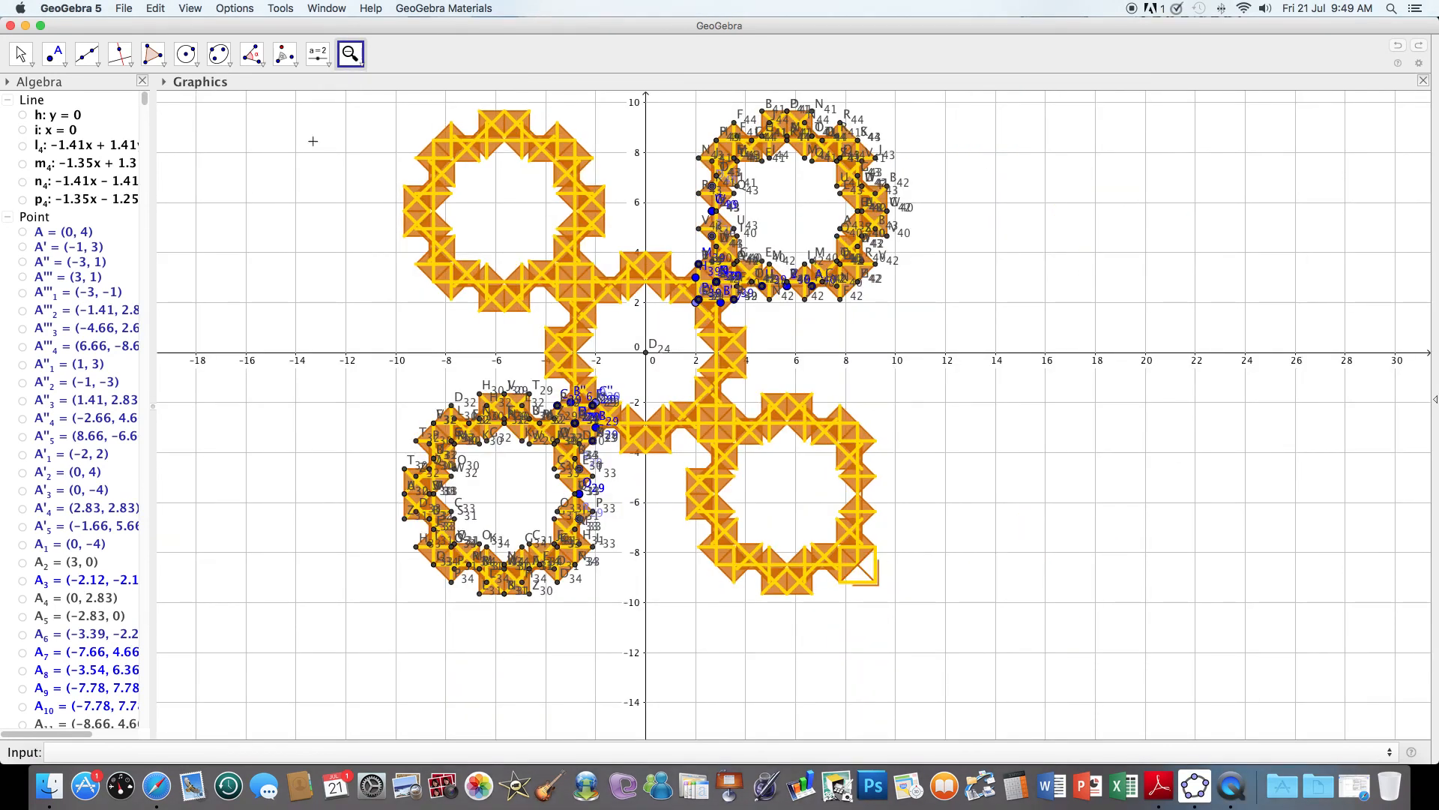
pyautogui.click(352, 56)
pyautogui.click(405, 87)
pyautogui.moveTo(341, 185); pyautogui.dragTo(387, 193)
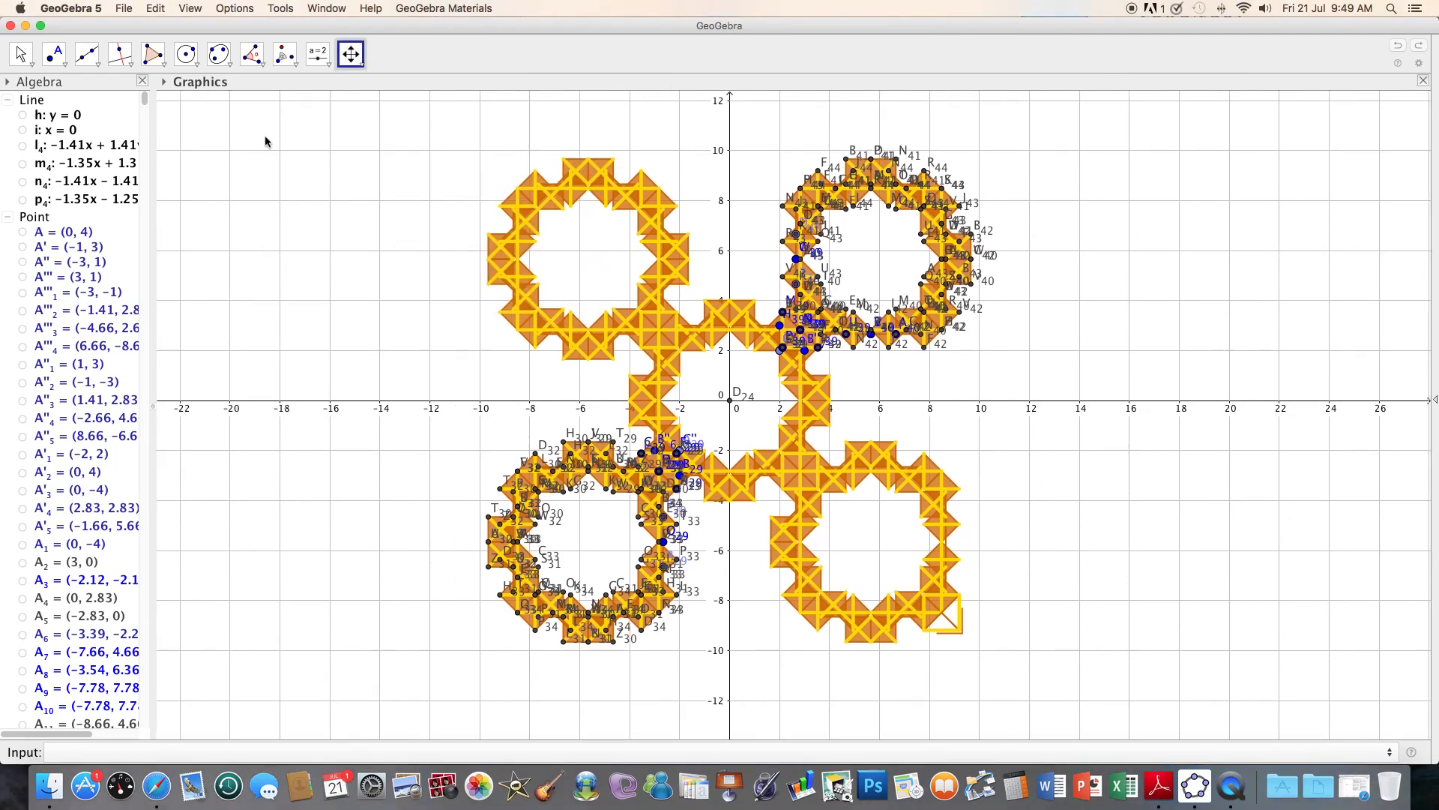
# Hide the axes and the grid behind the ring pattern.
pyautogui.press('Escape')
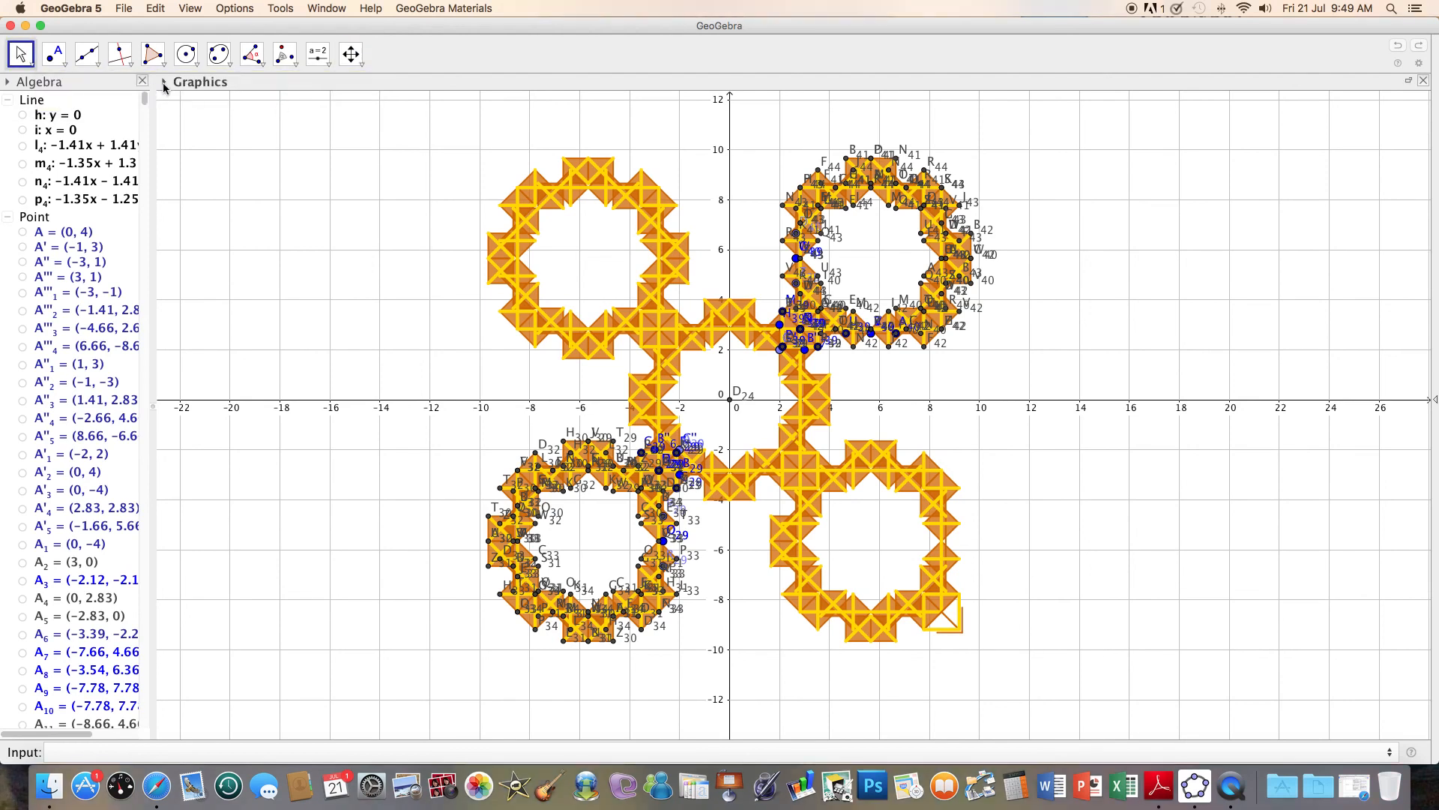
pyautogui.click(164, 83)
pyautogui.click(171, 100)
pyautogui.click(192, 101)
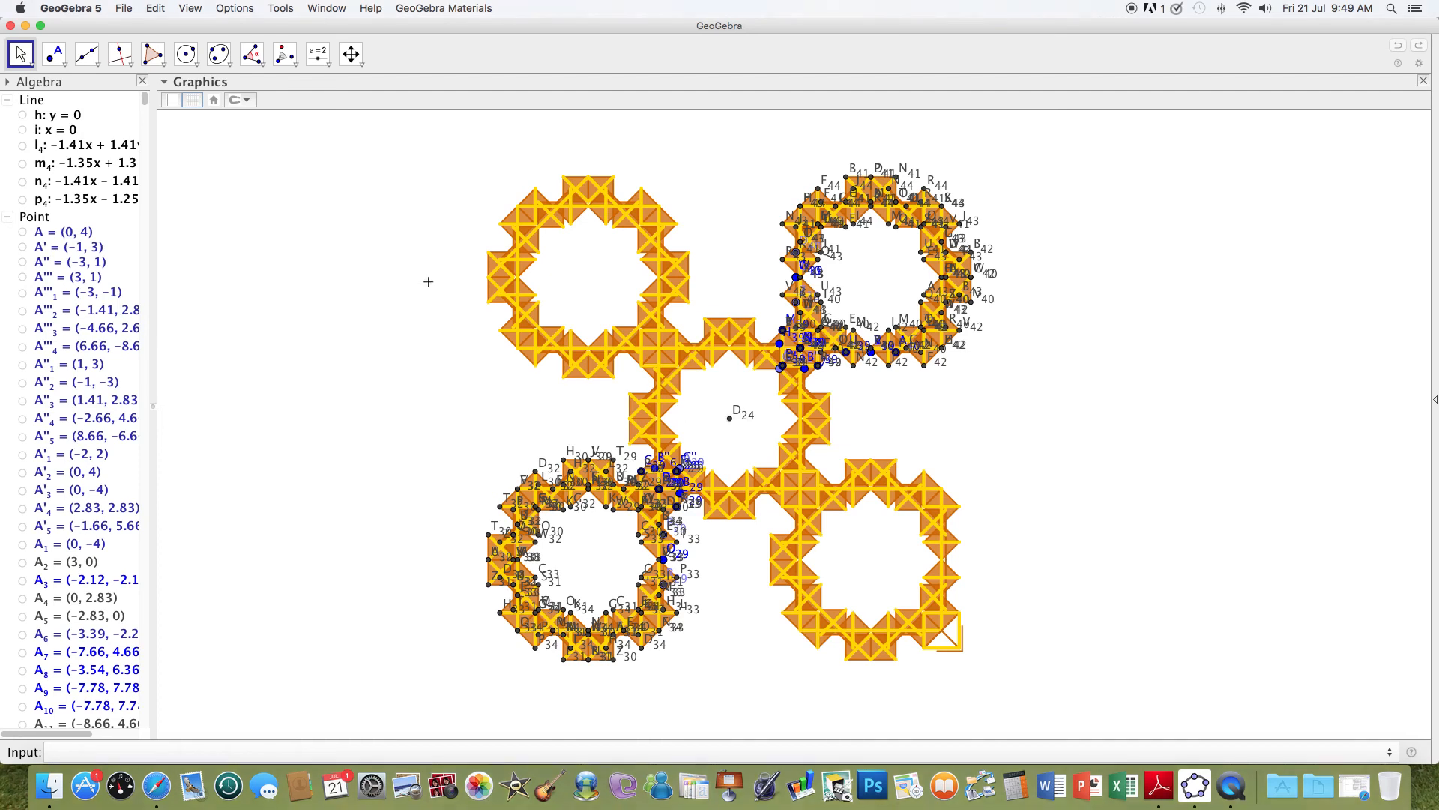
# Switch to QuickTime Player, quit it, and name the unsaved screen recording Tututuku in the save prompt.
pyautogui.click(1230, 786)
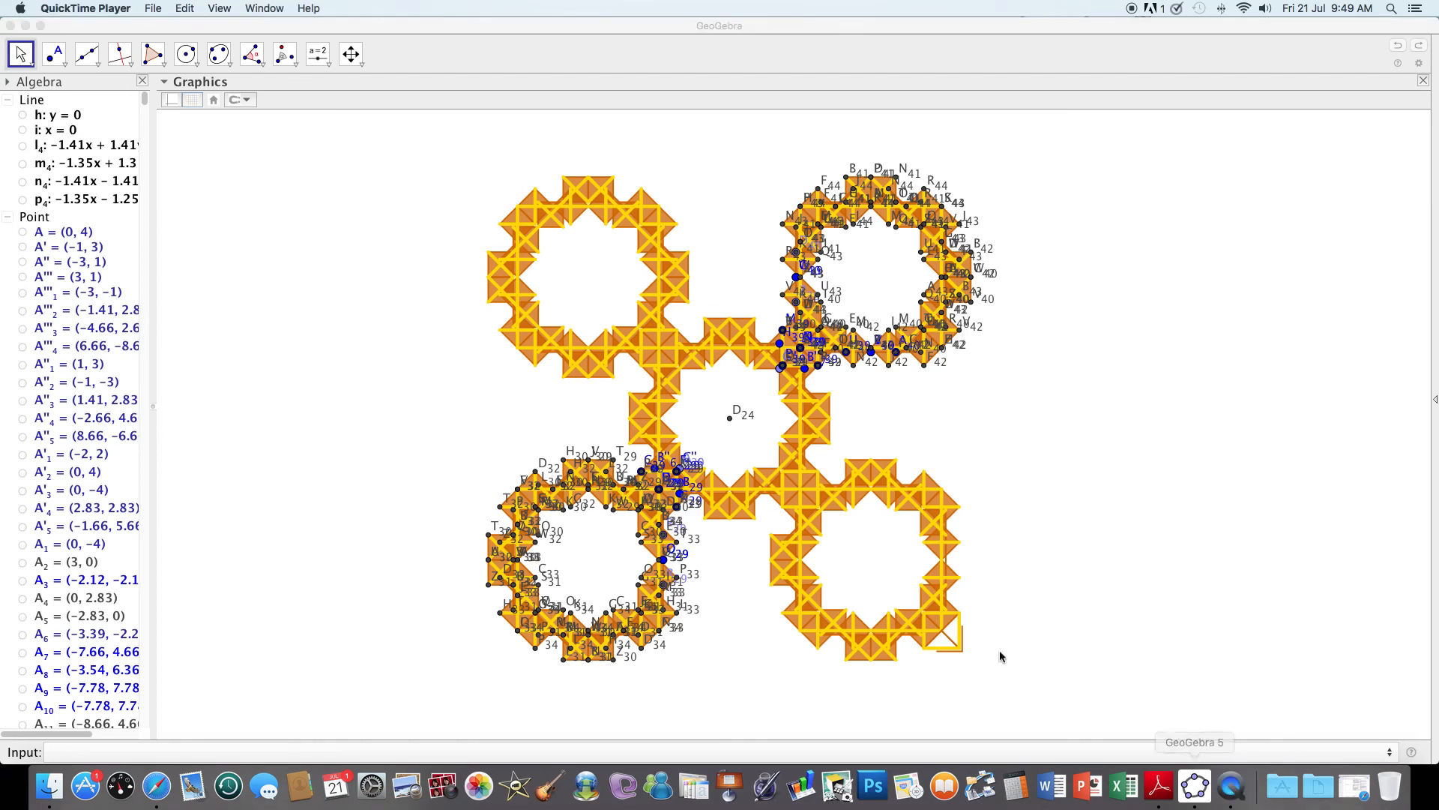
pyautogui.click(122, 9)
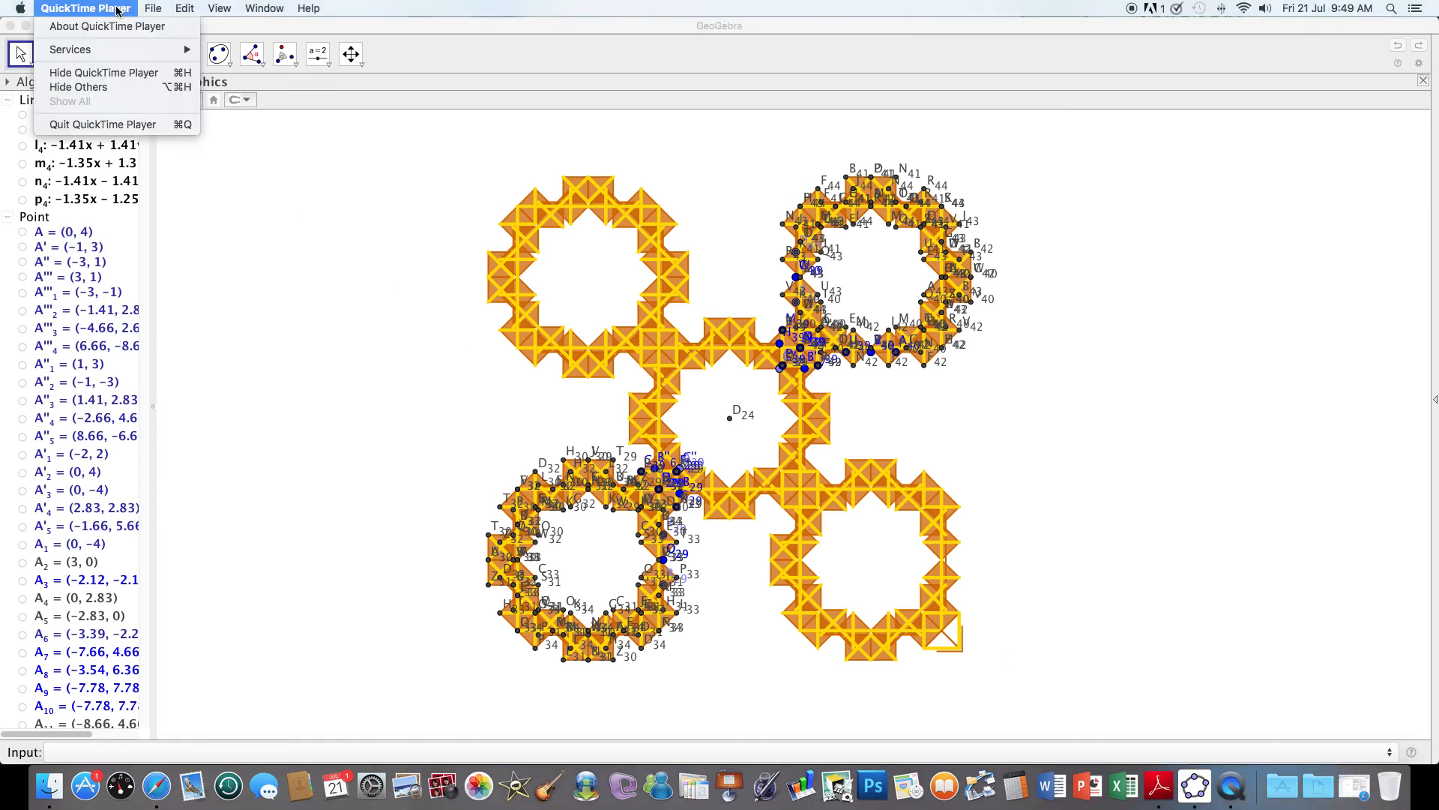
pyautogui.click(135, 125)
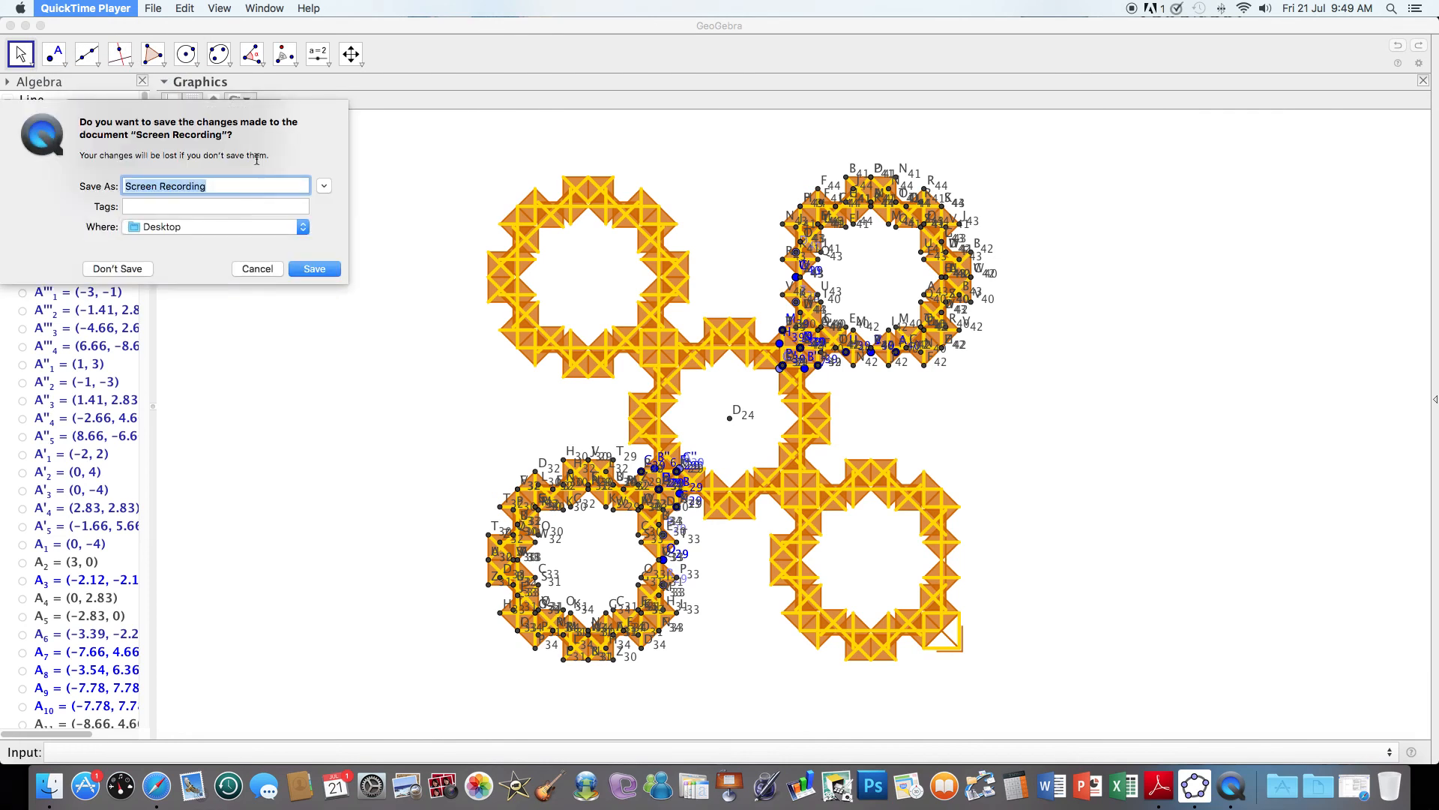
pyautogui.write('Tu')
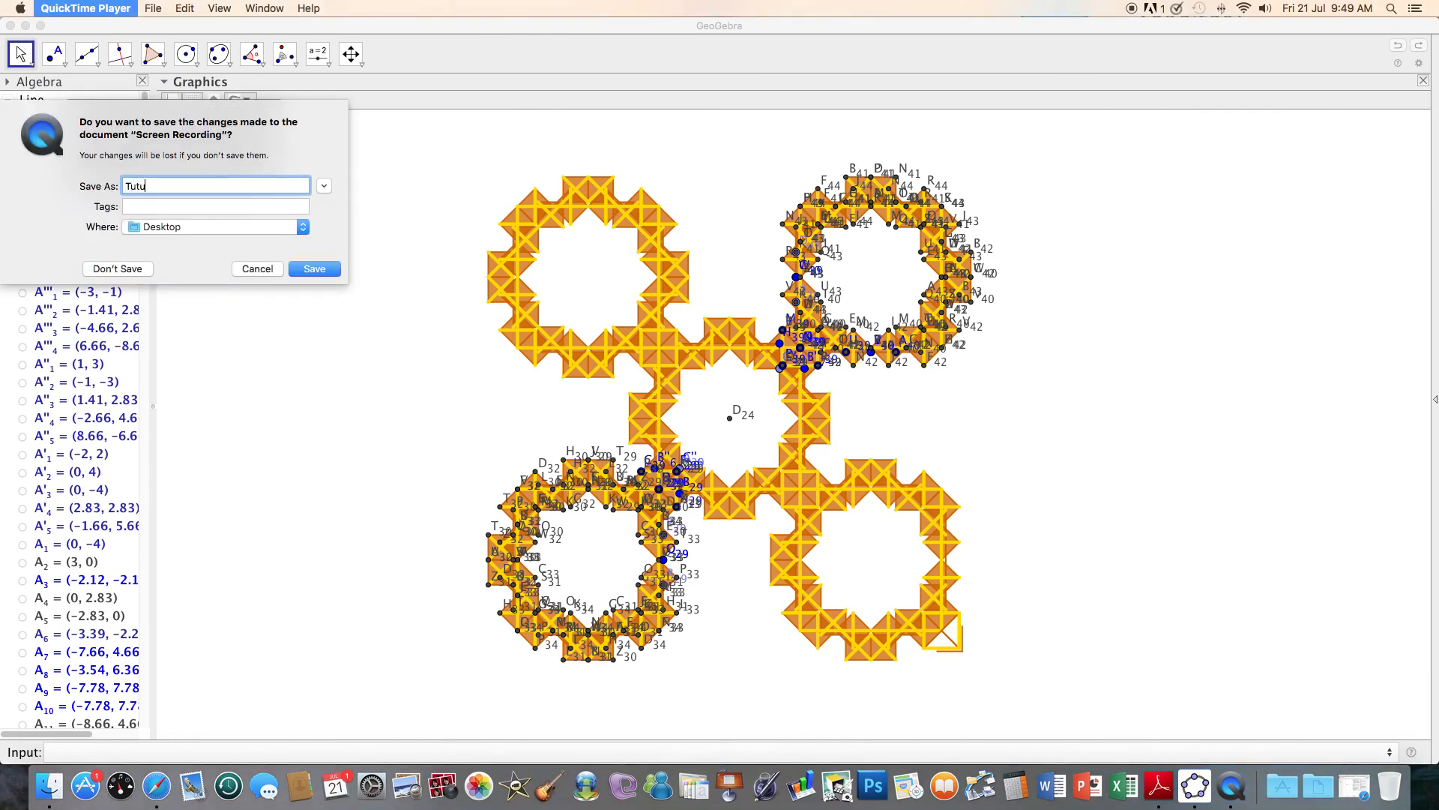
pyautogui.write('tutuku')
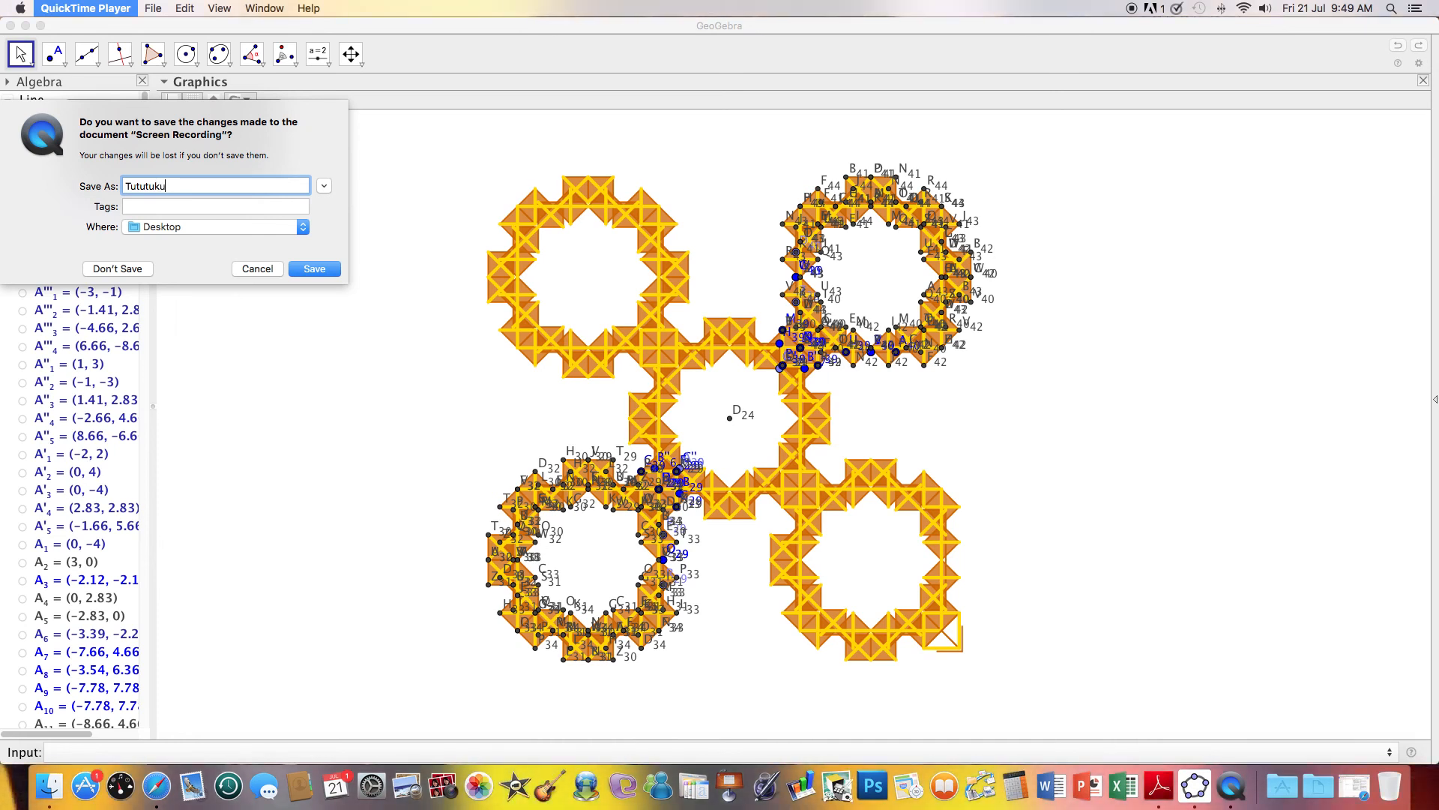